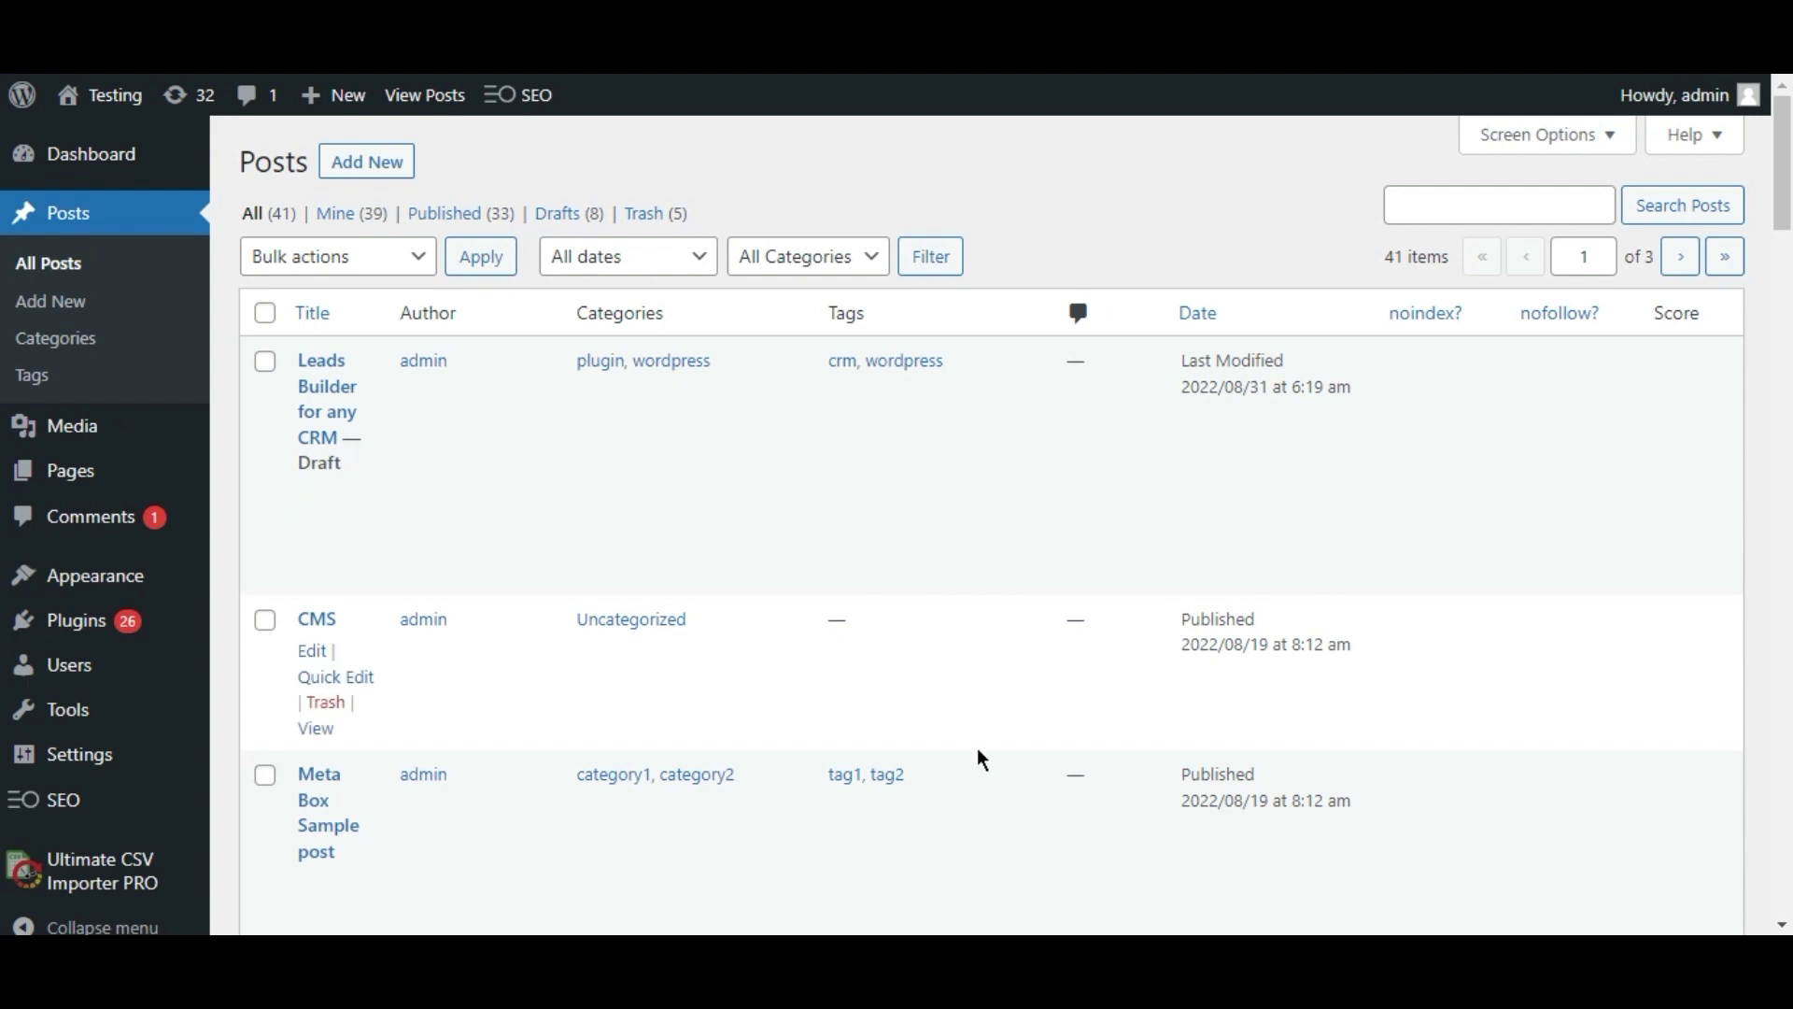
- Bring up the seopress-post-fields workbook in Excel and dismiss the Office activation prompt
{"action": "left_click", "coordinate": [980, 840]}
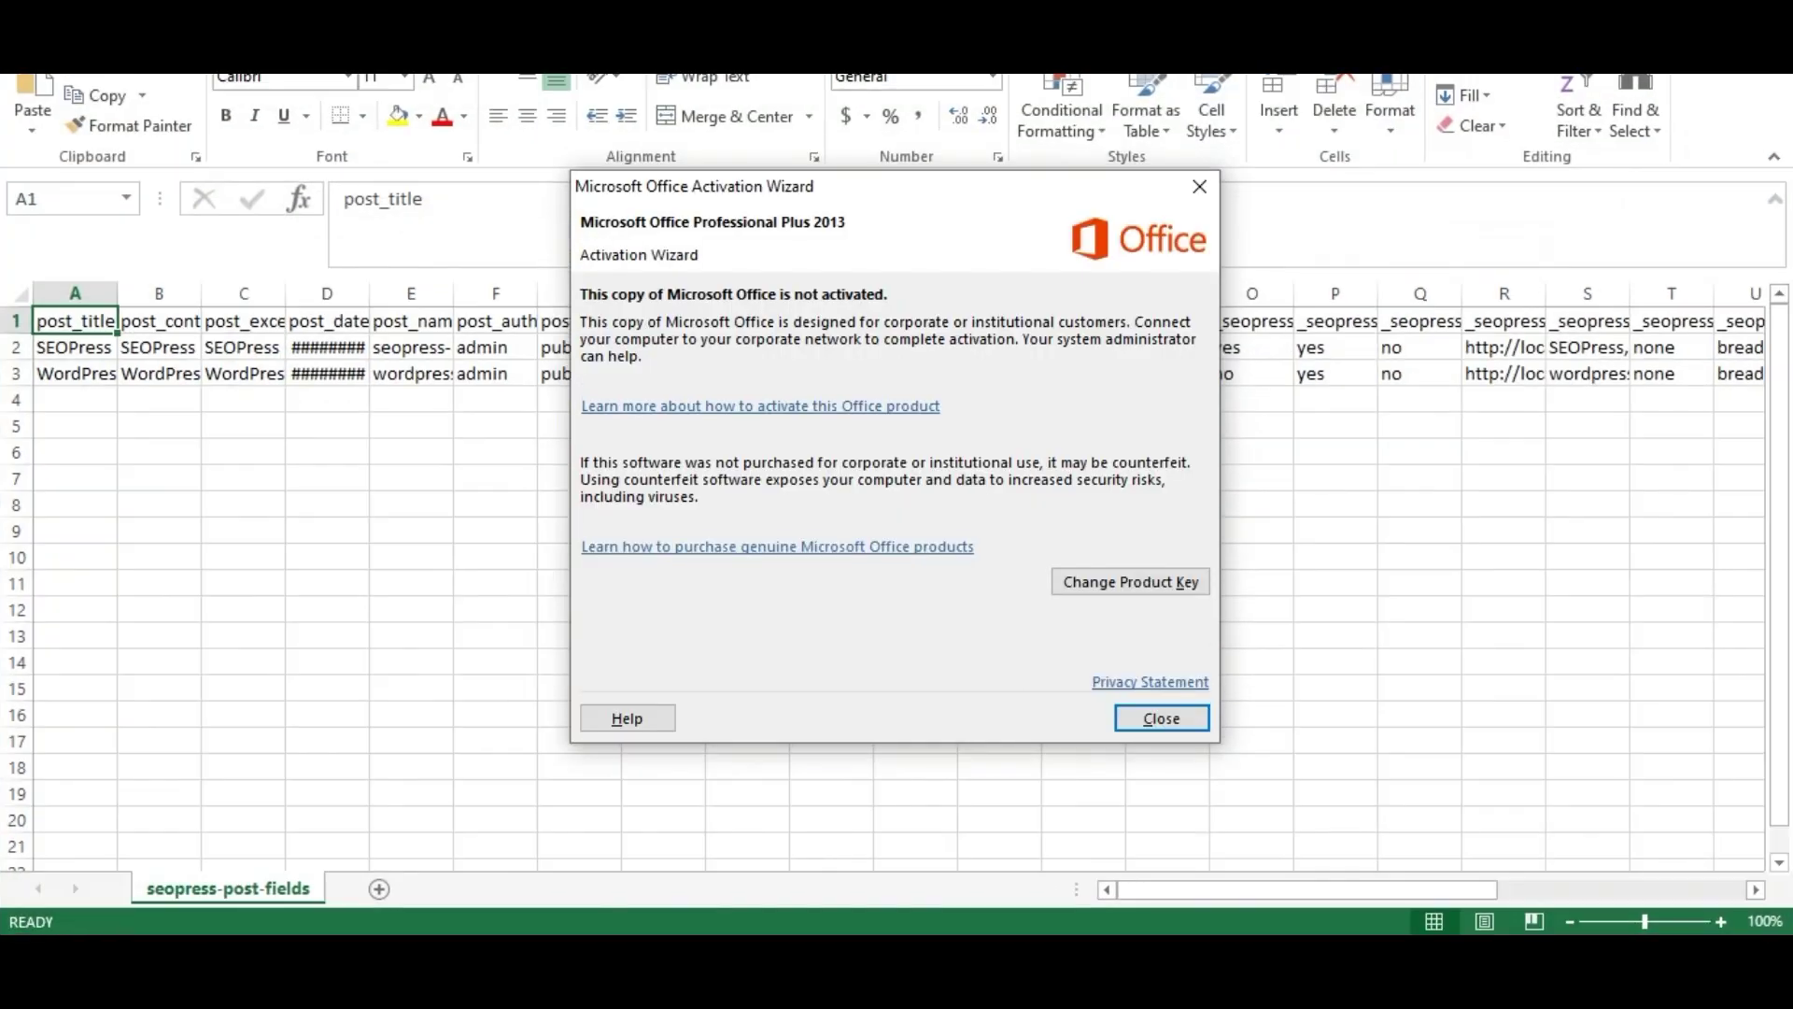
{"action": "left_click", "coordinate": [1199, 187]}
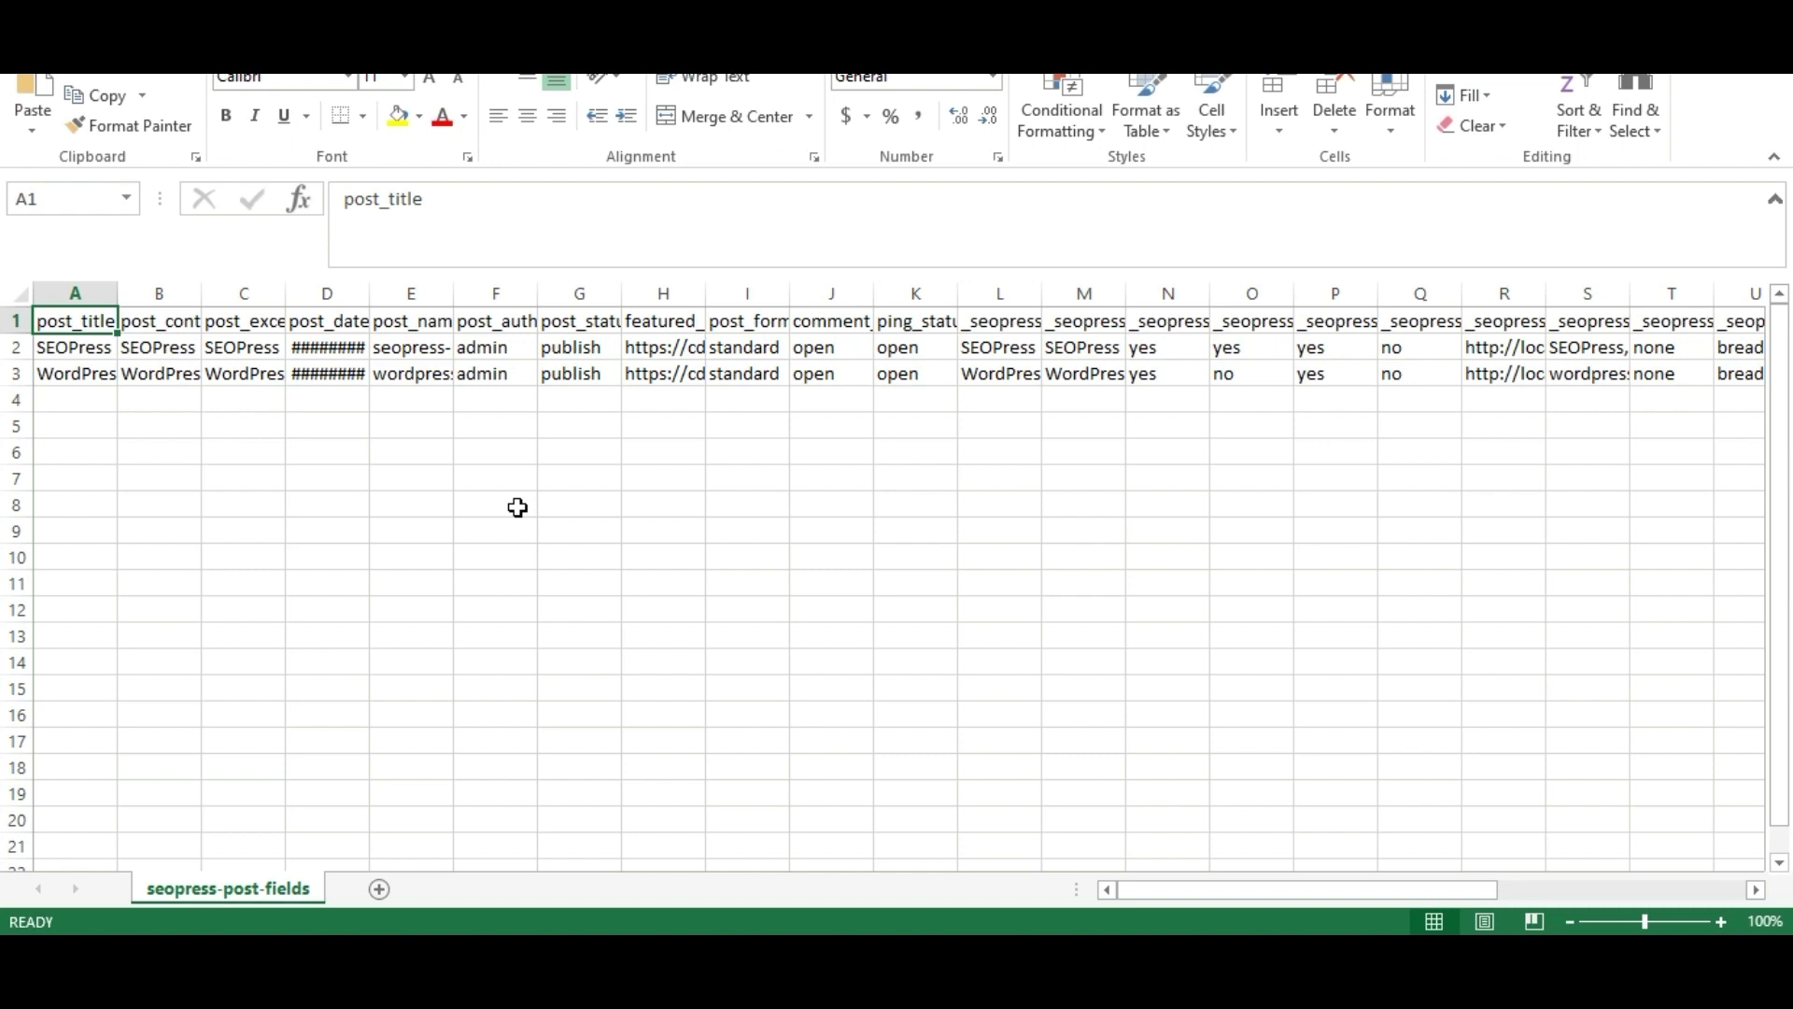
{"action": "key", "text": "Down"}
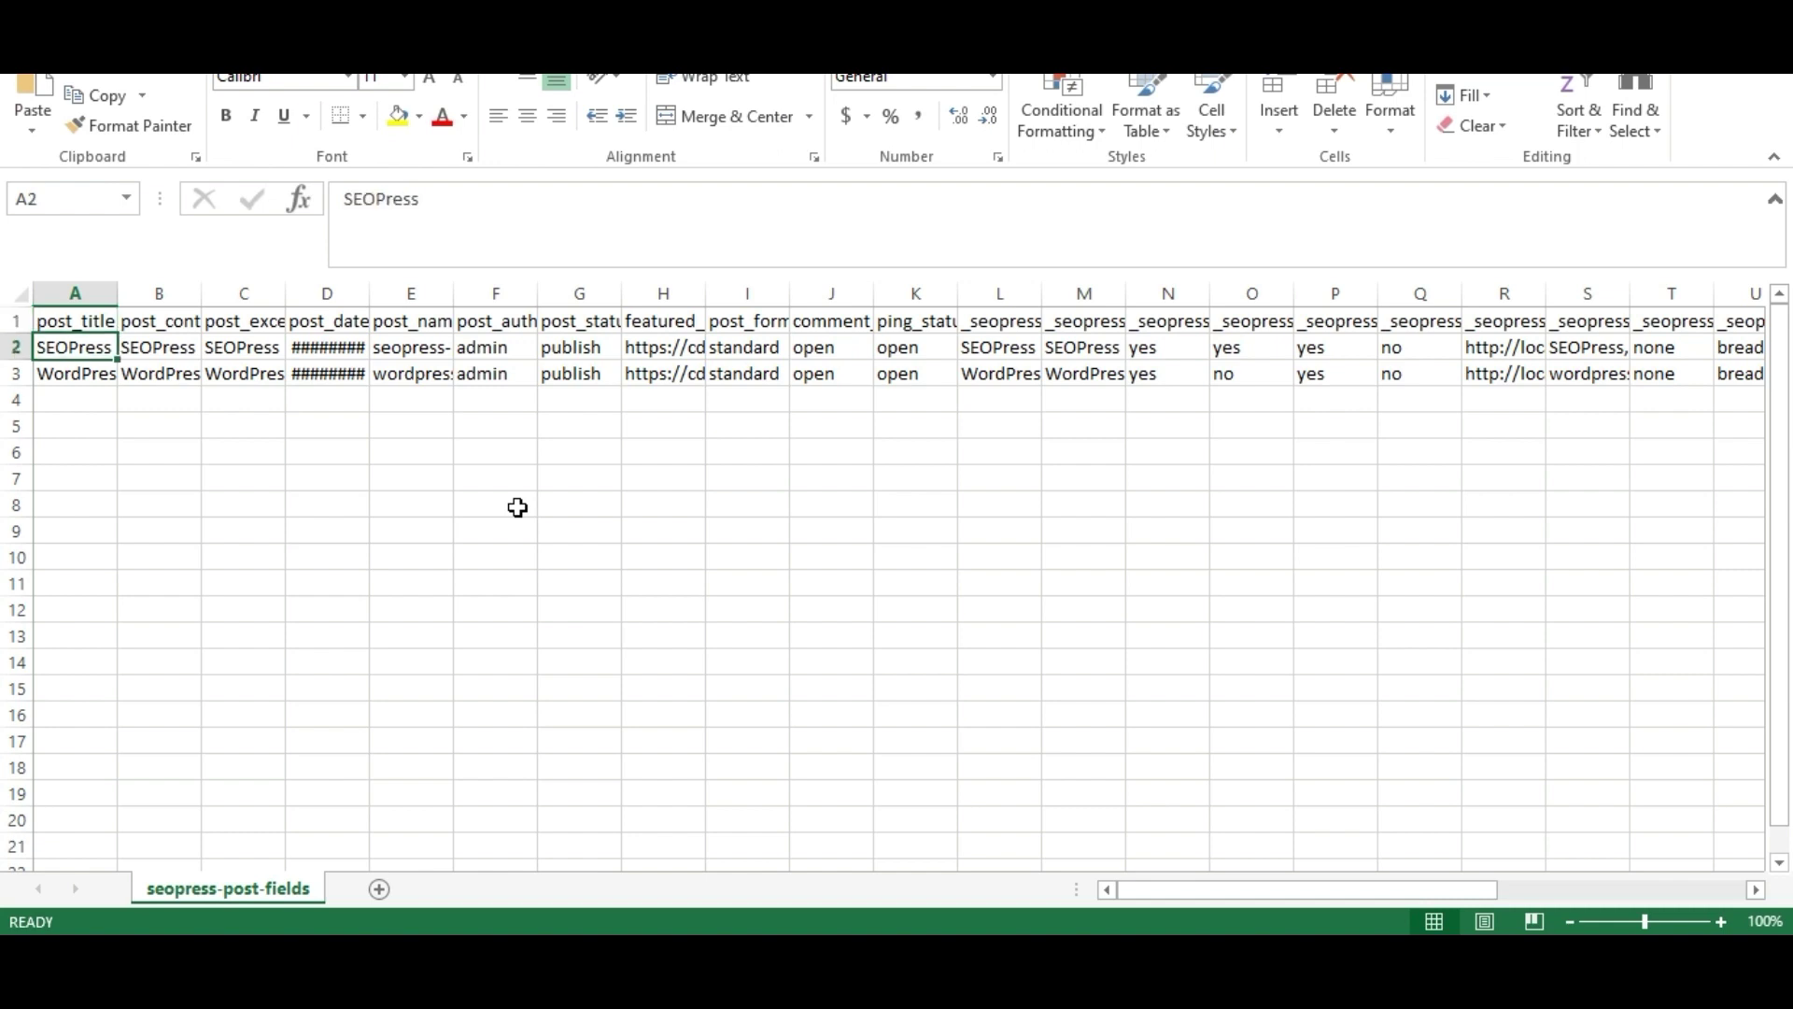
{"action": "key", "text": "Up"}
{"action": "key", "text": "Right"}
{"action": "key", "text": "Right"}
{"action": "key", "text": "Right"}
{"action": "key", "text": "Right"}
{"action": "key", "text": "Right"}
{"action": "key", "text": "Right"}
{"action": "key", "text": "Right"}
{"action": "key", "text": "Right"}
{"action": "key", "text": "Right"}
{"action": "key", "text": "Right"}
{"action": "key", "text": "Right"}
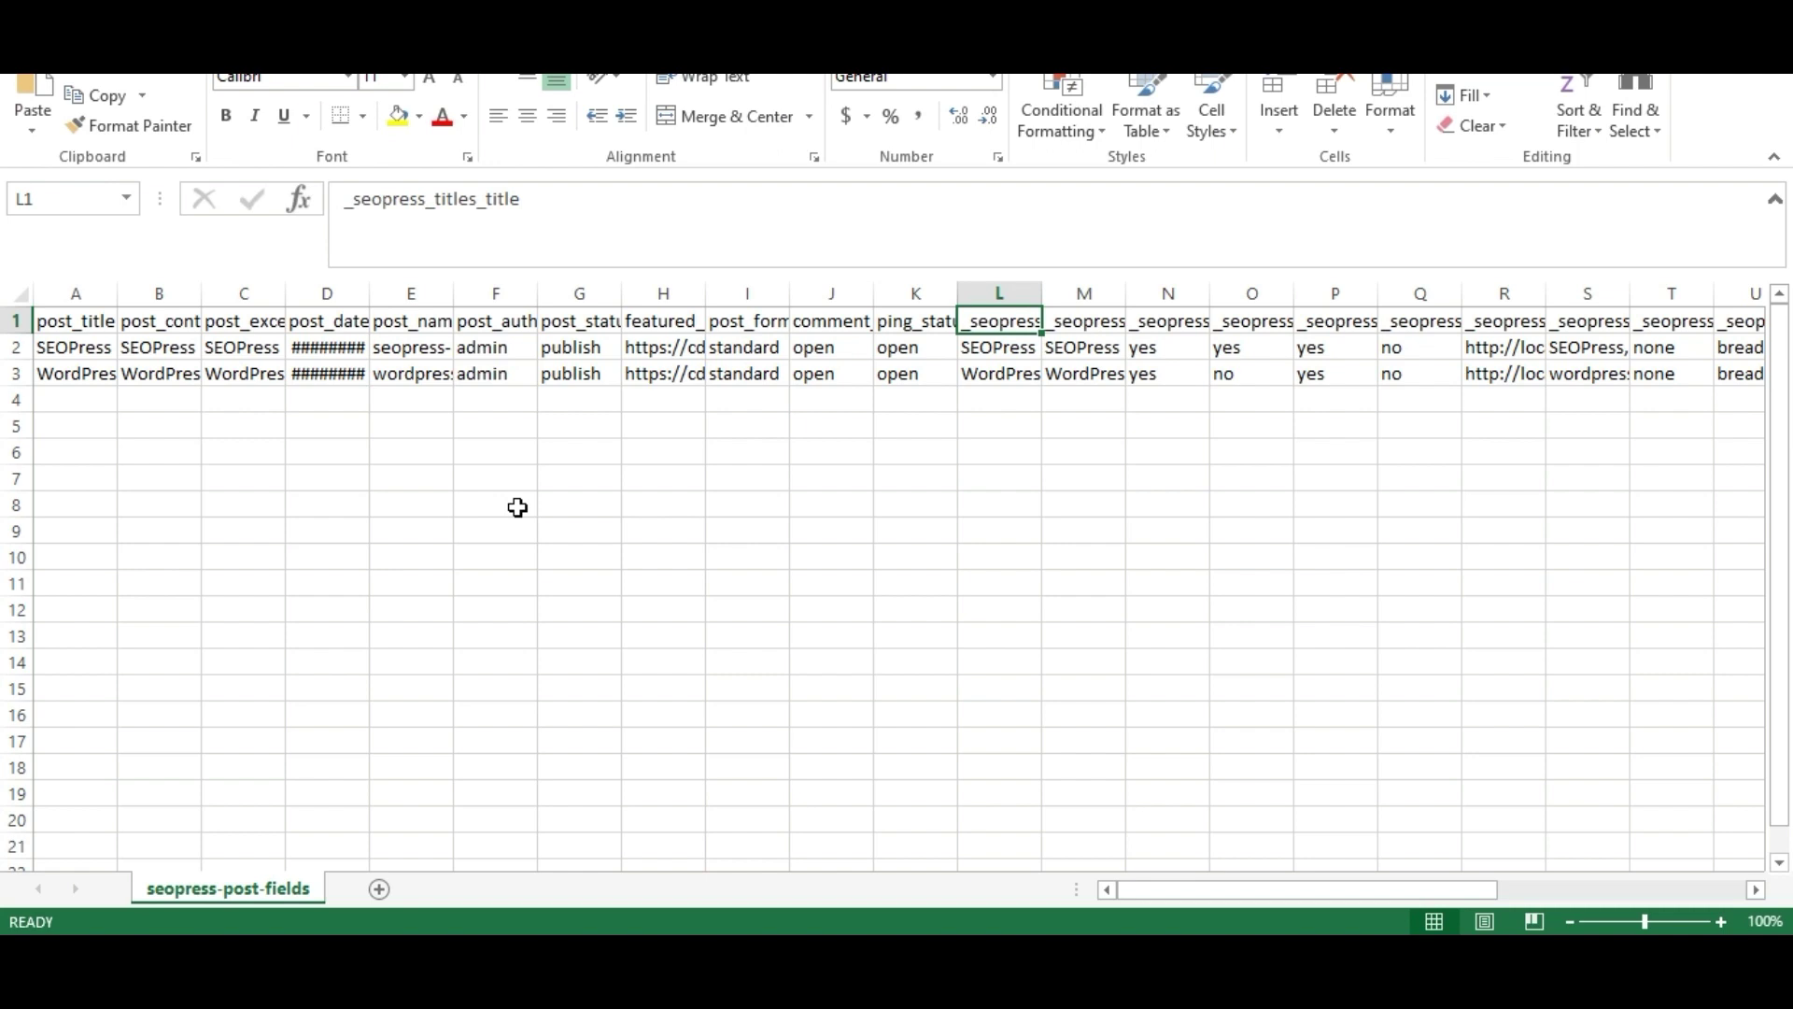
- Review the first post's SEO title 'SEOPress Plugin' and its _seopress_titles_desc meta description
{"action": "key", "text": "Right"}
{"action": "key", "text": "Right"}
{"action": "key", "text": "Right"}
{"action": "key", "text": "Left"}
{"action": "key", "text": "Left"}
{"action": "key", "text": "Left"}
{"action": "key", "text": "Down"}
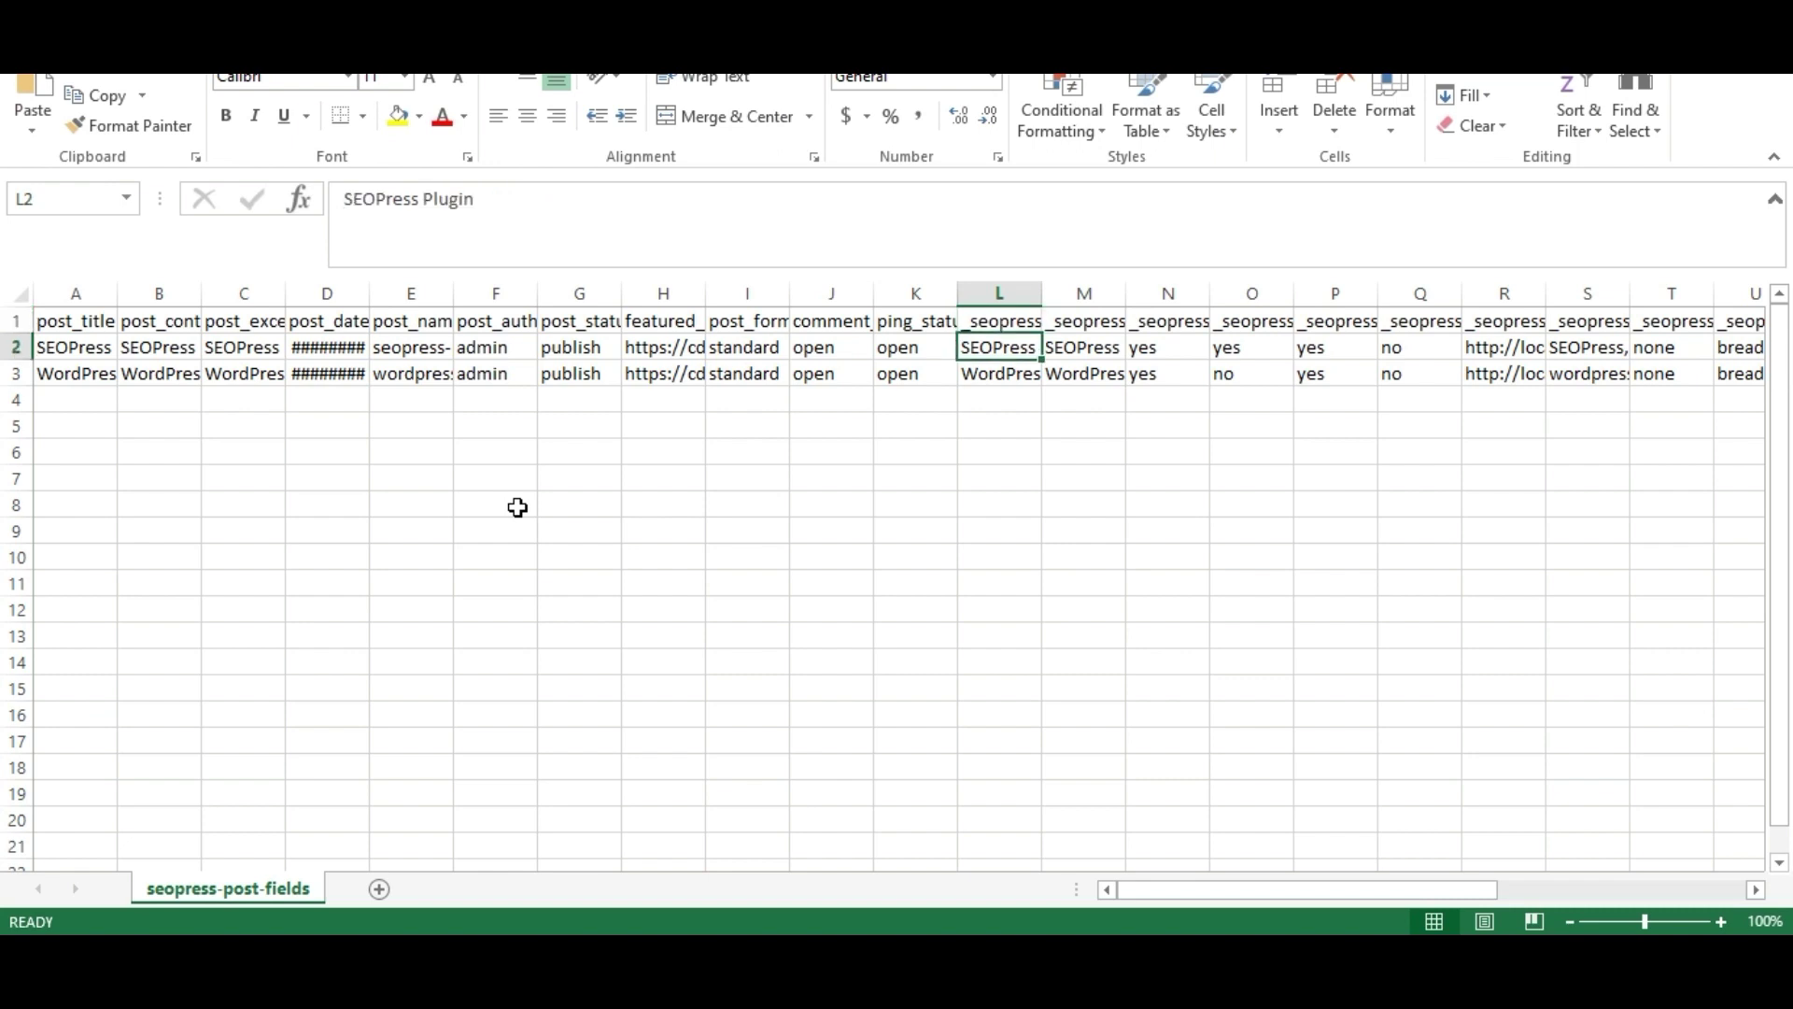
{"action": "key", "text": "Up"}
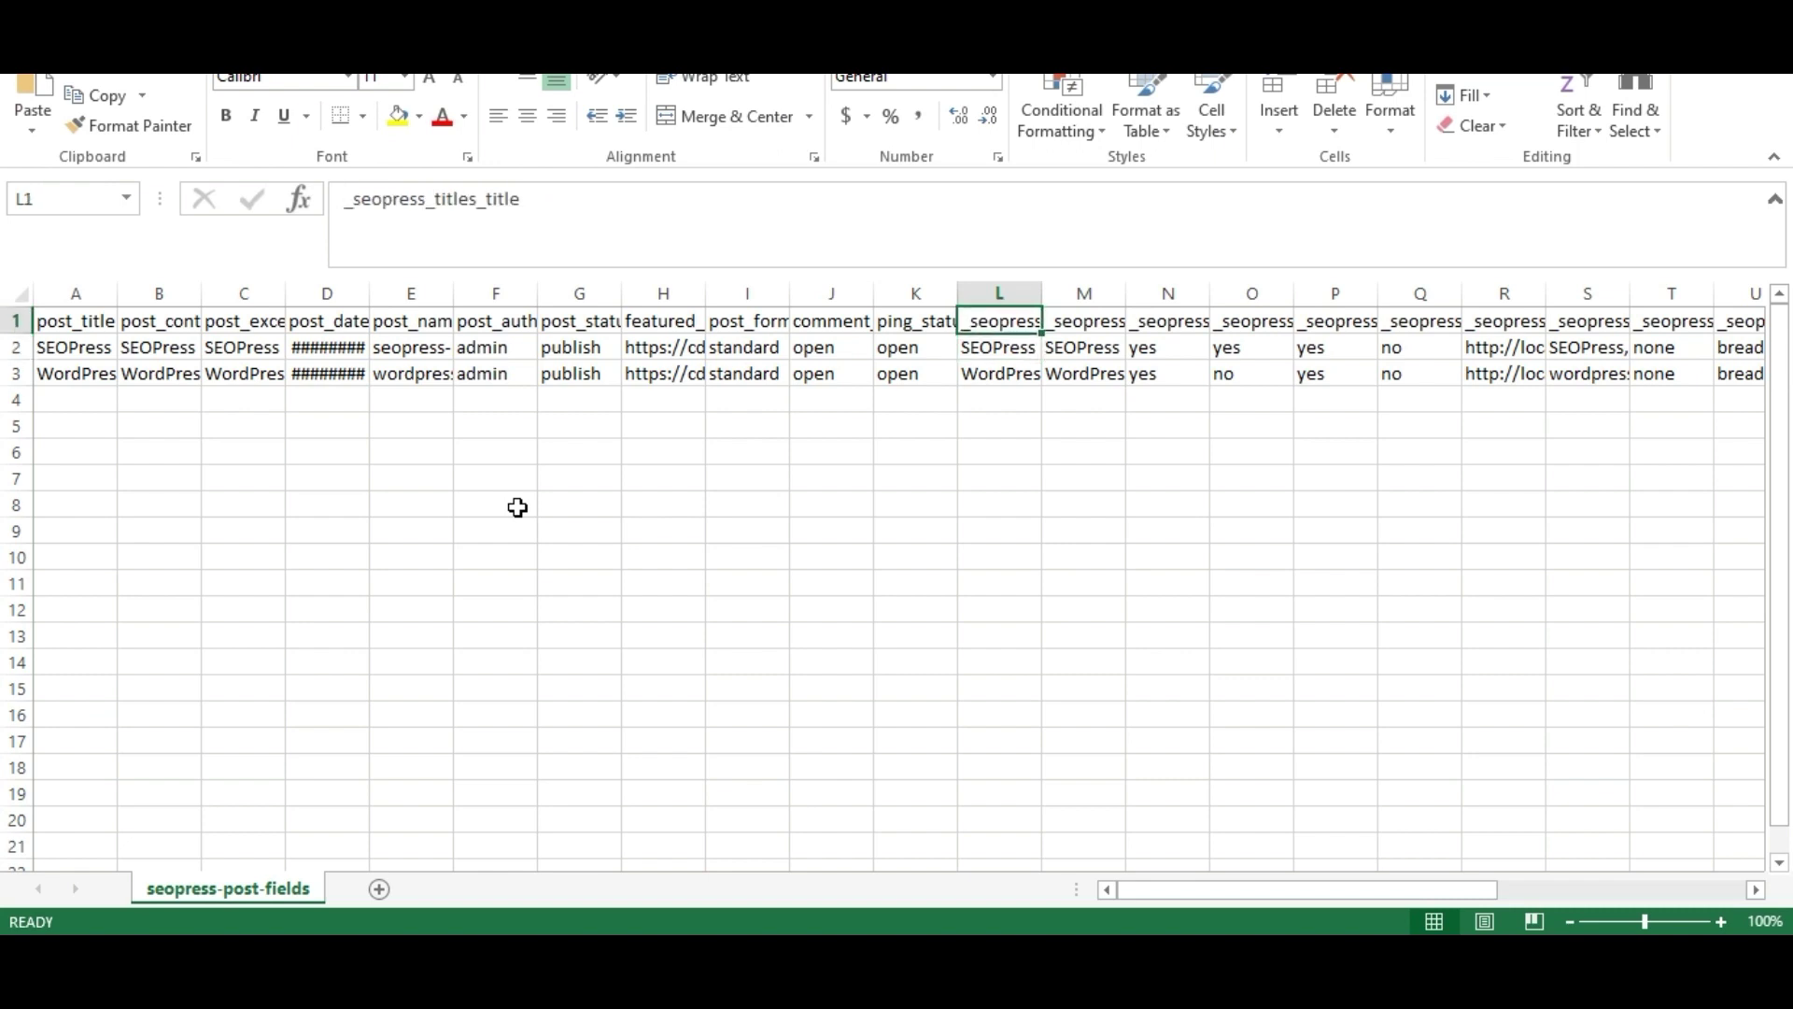
{"action": "key", "text": "Down"}
{"action": "key", "text": "Up"}
{"action": "key", "text": "Right"}
{"action": "key", "text": "Down"}
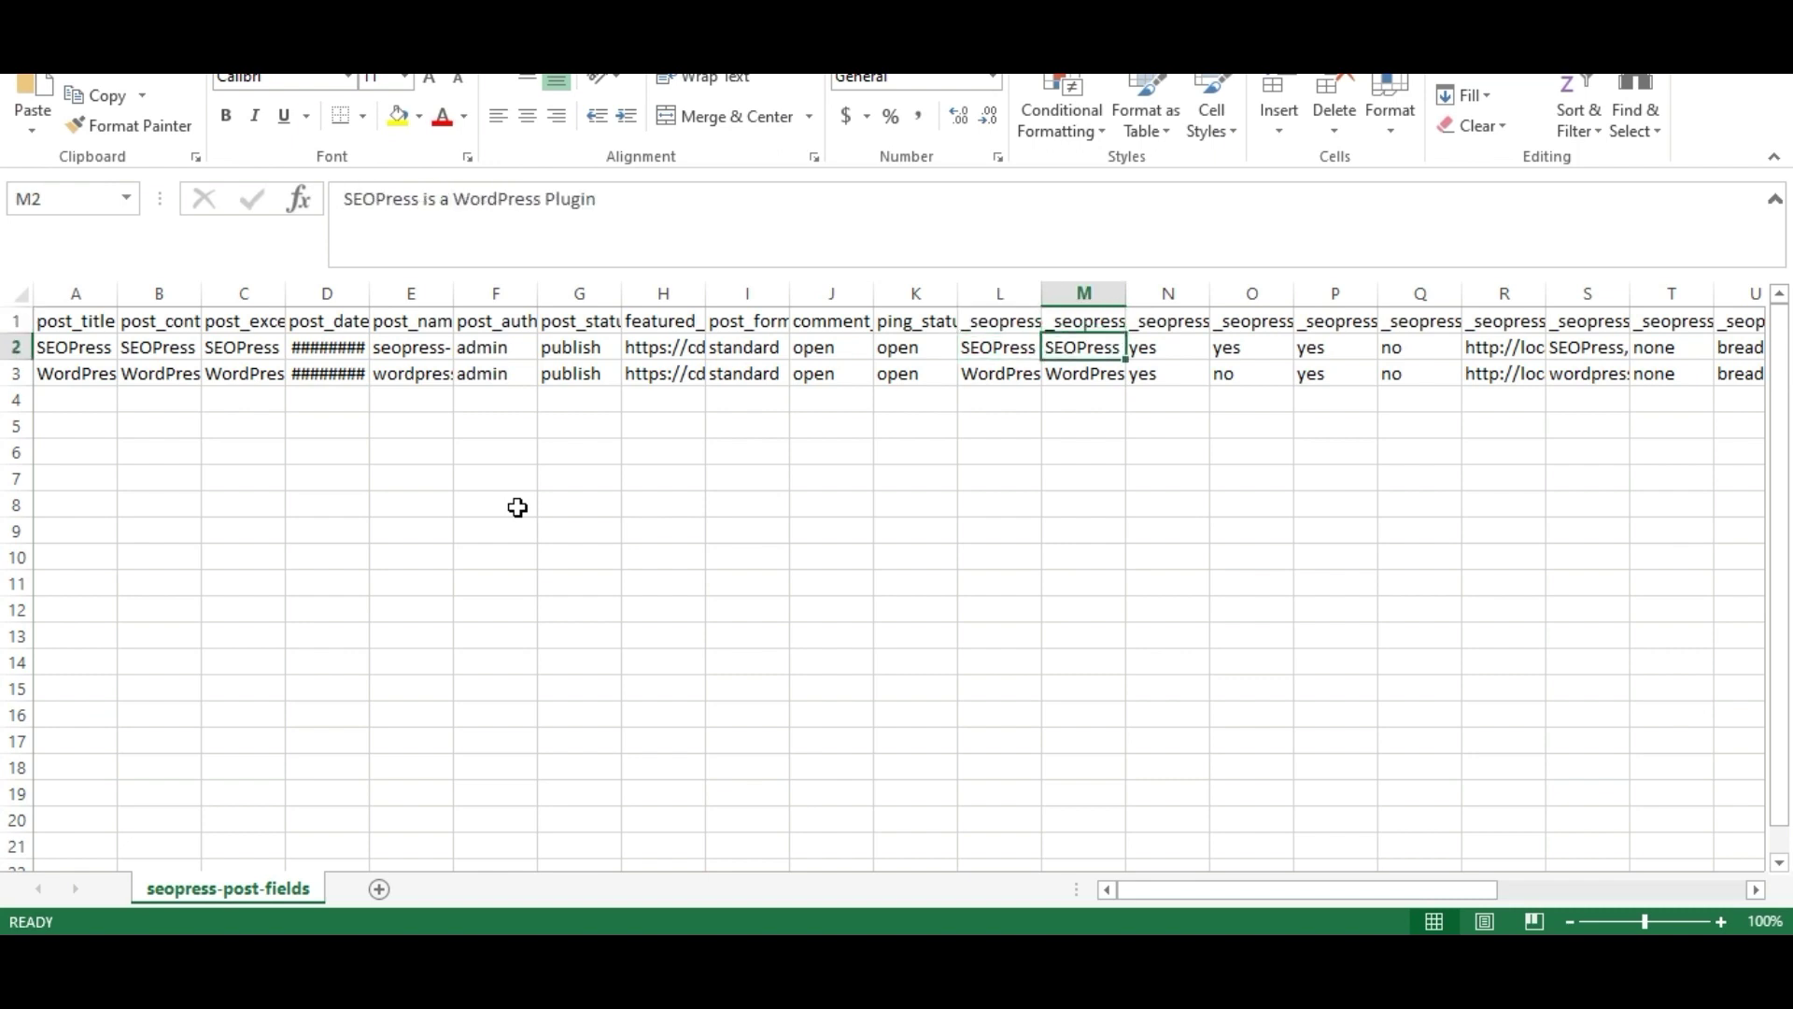
{"action": "key", "text": "Up"}
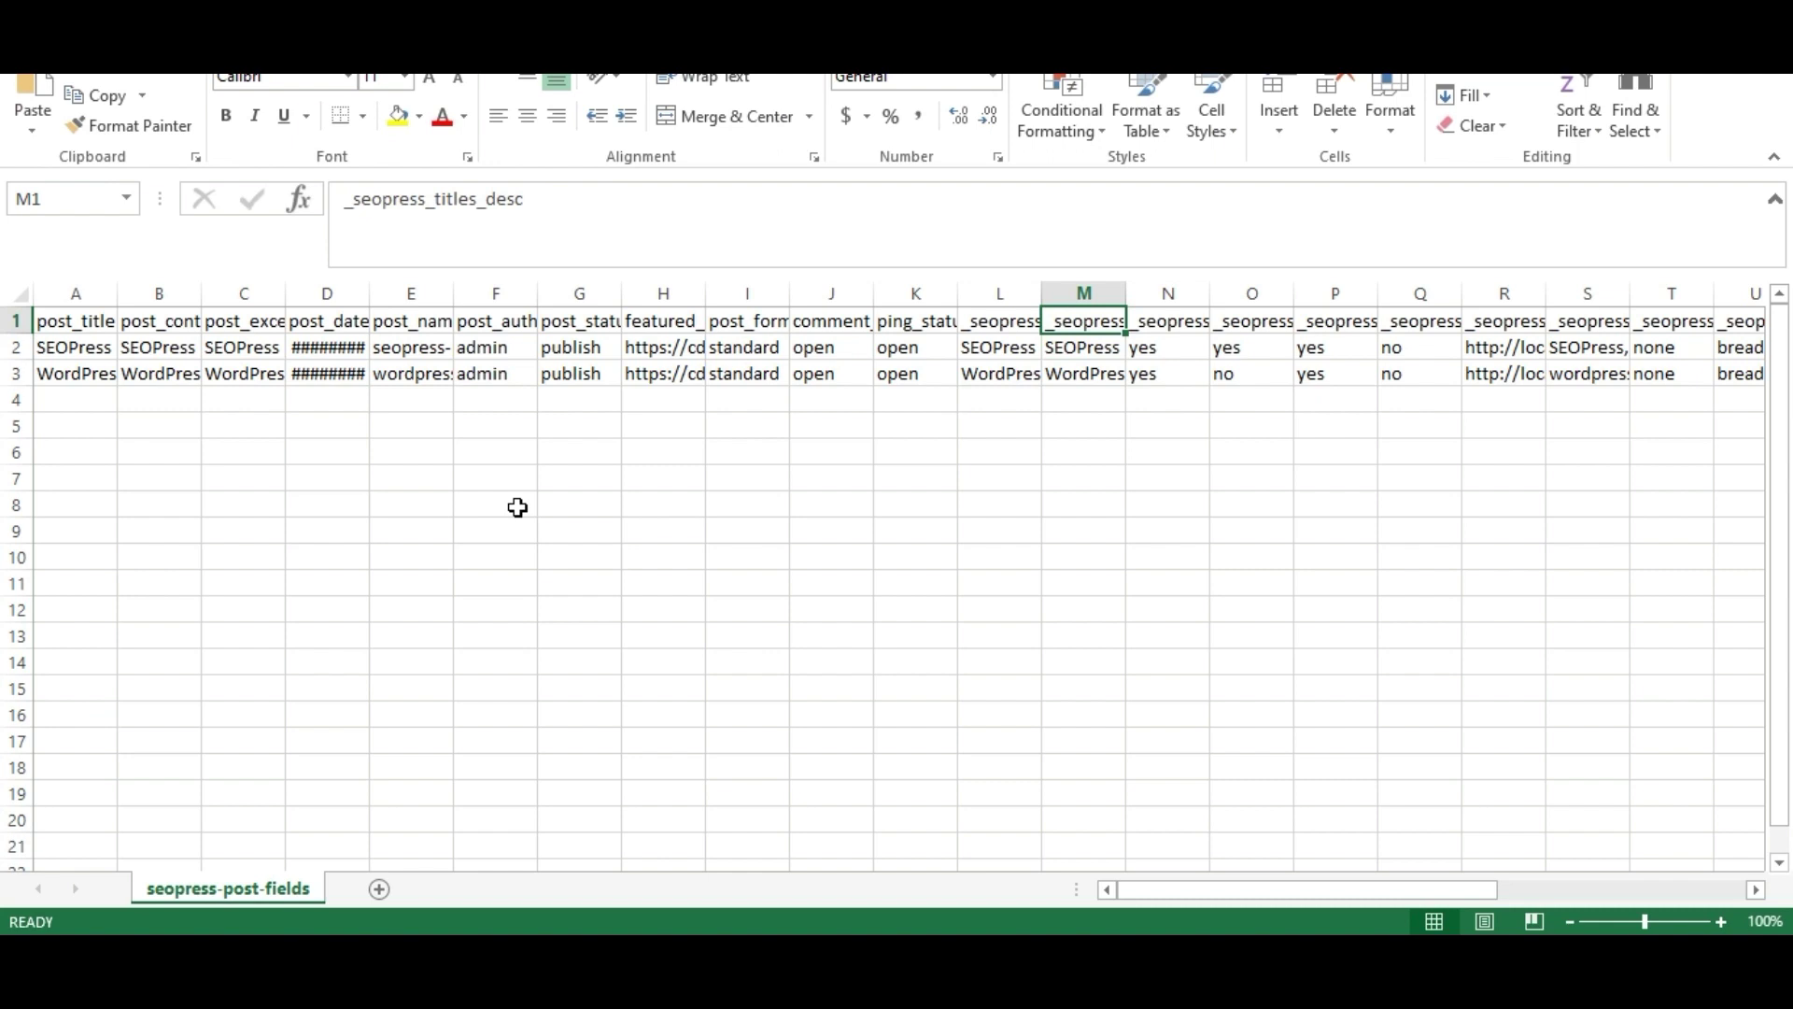
- Inspect the robots columns: index, follow, imageindex, archive ('no') and canonical
{"action": "key", "text": "Right"}
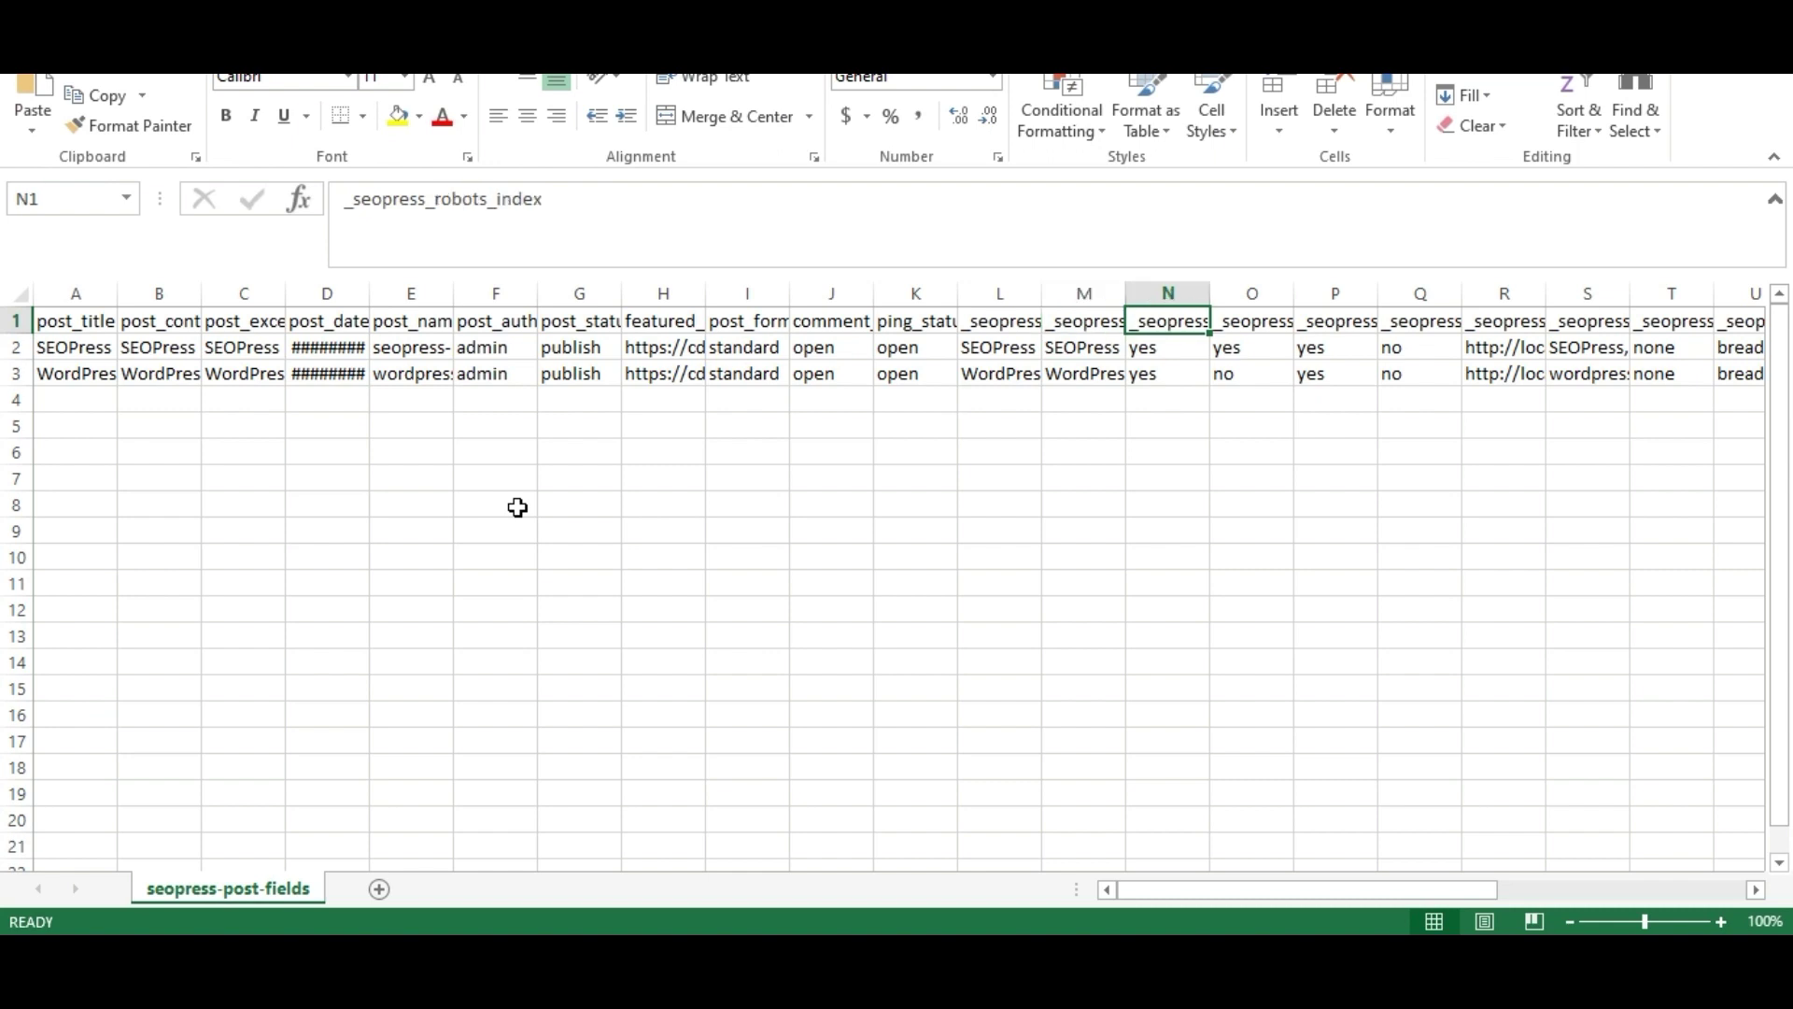
{"action": "key", "text": "Right"}
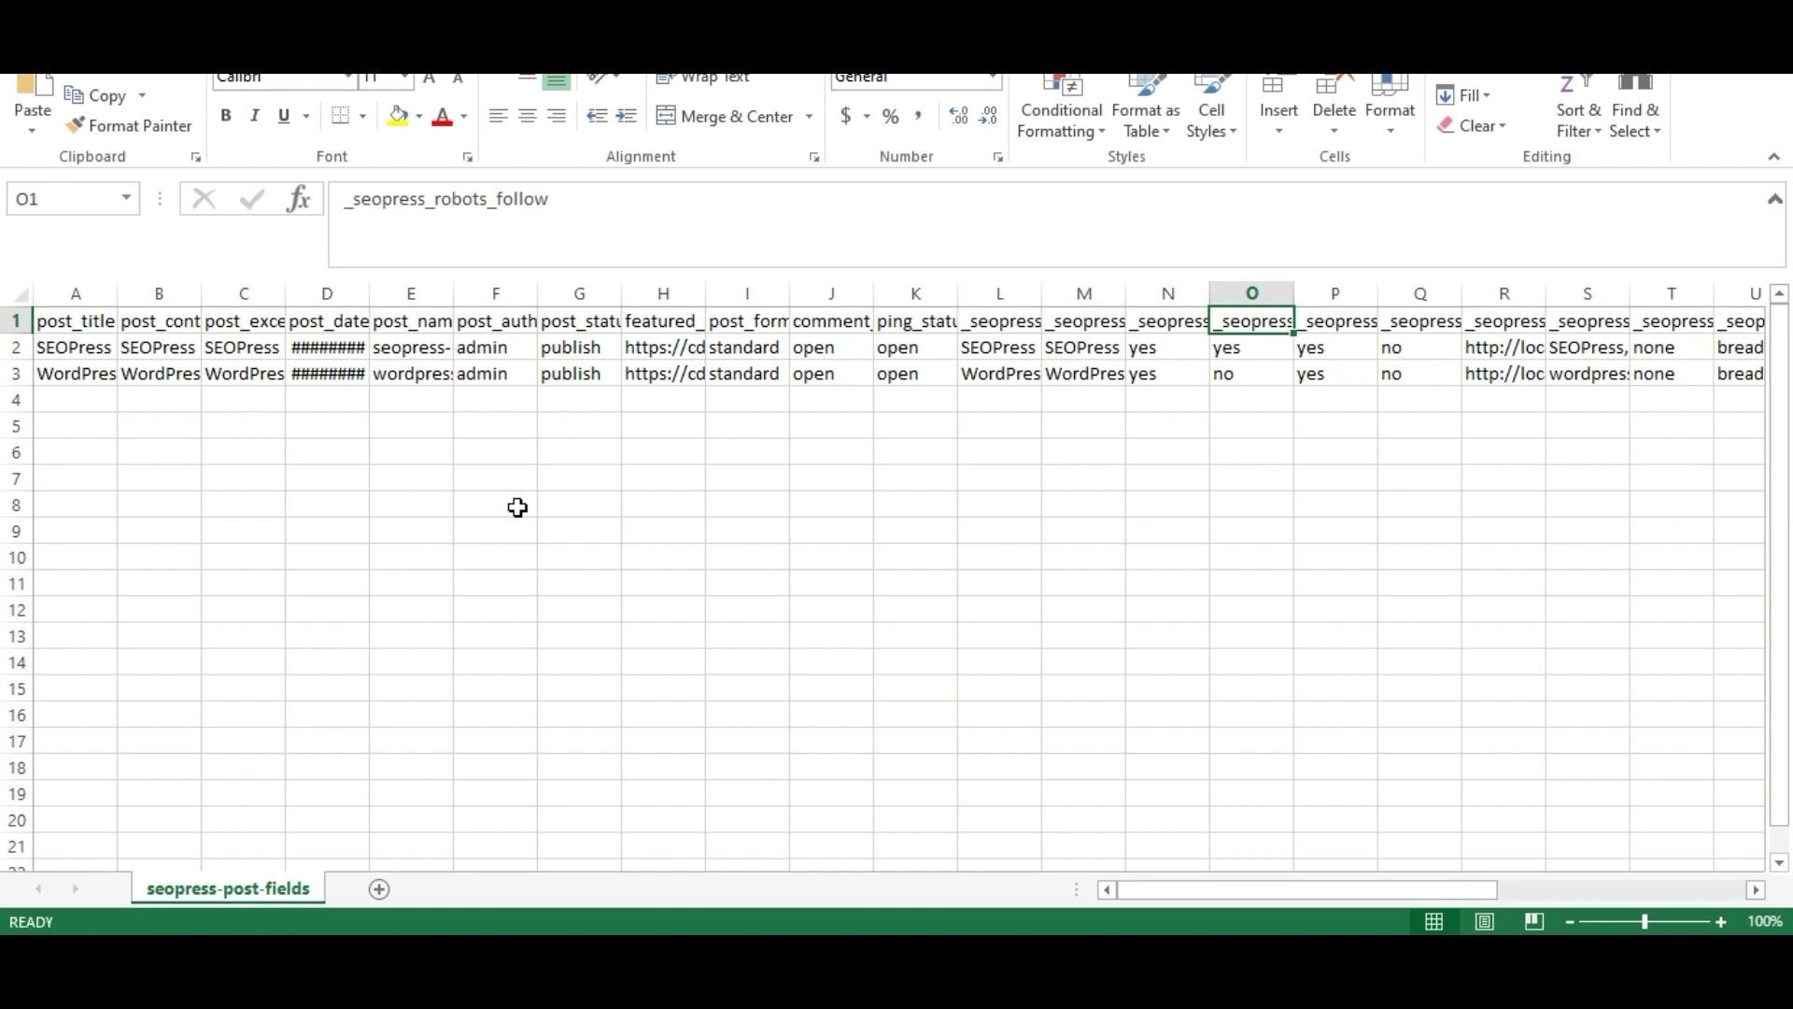
{"action": "key", "text": "Right"}
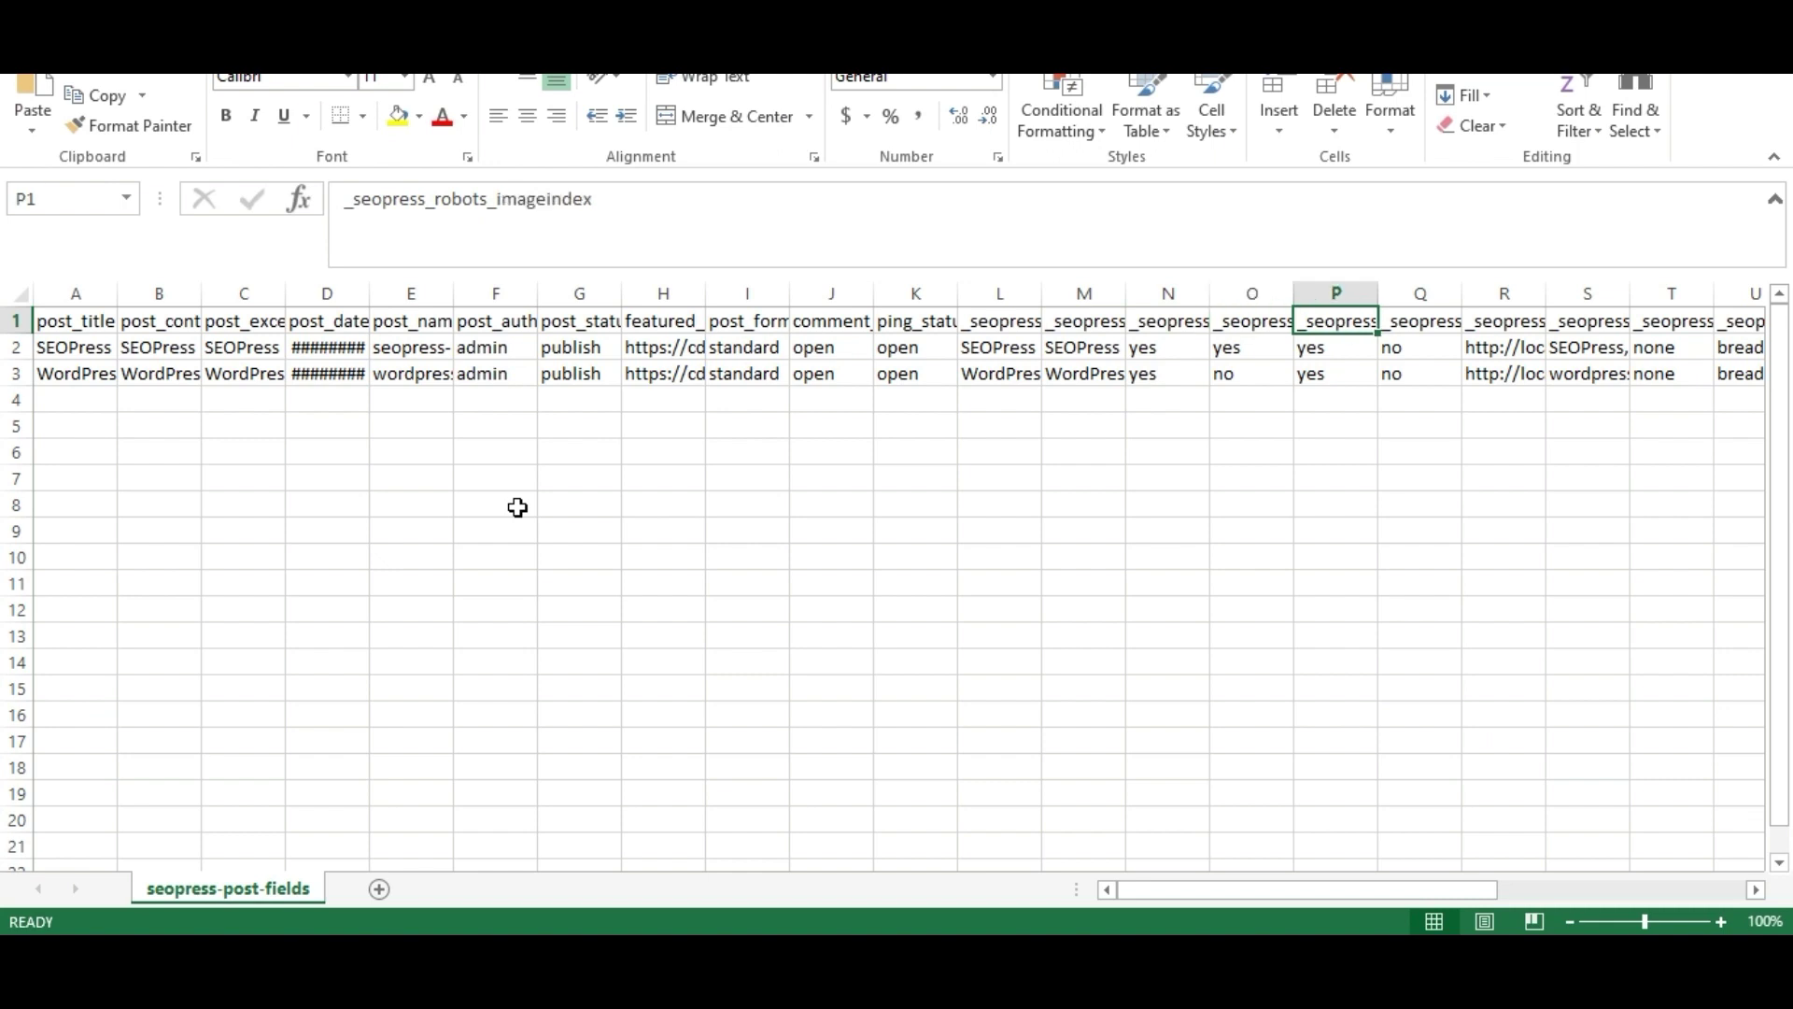
{"action": "key", "text": "Right"}
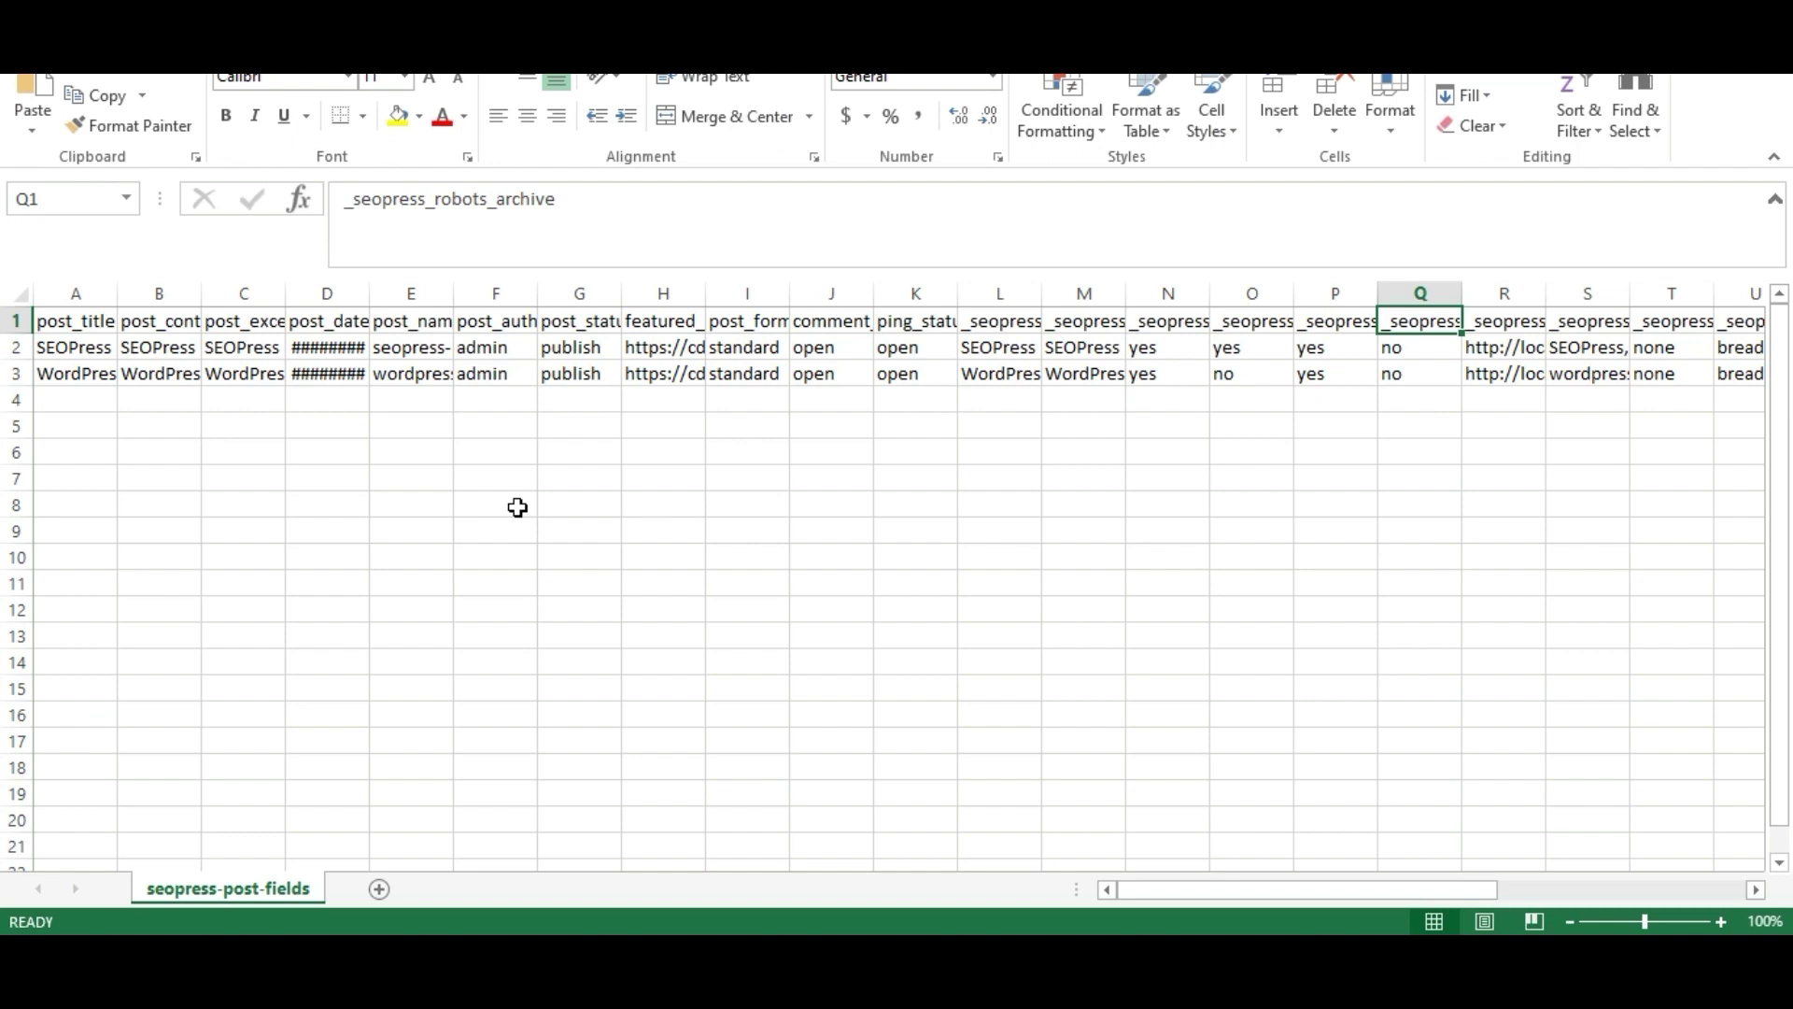
{"action": "key", "text": "Down"}
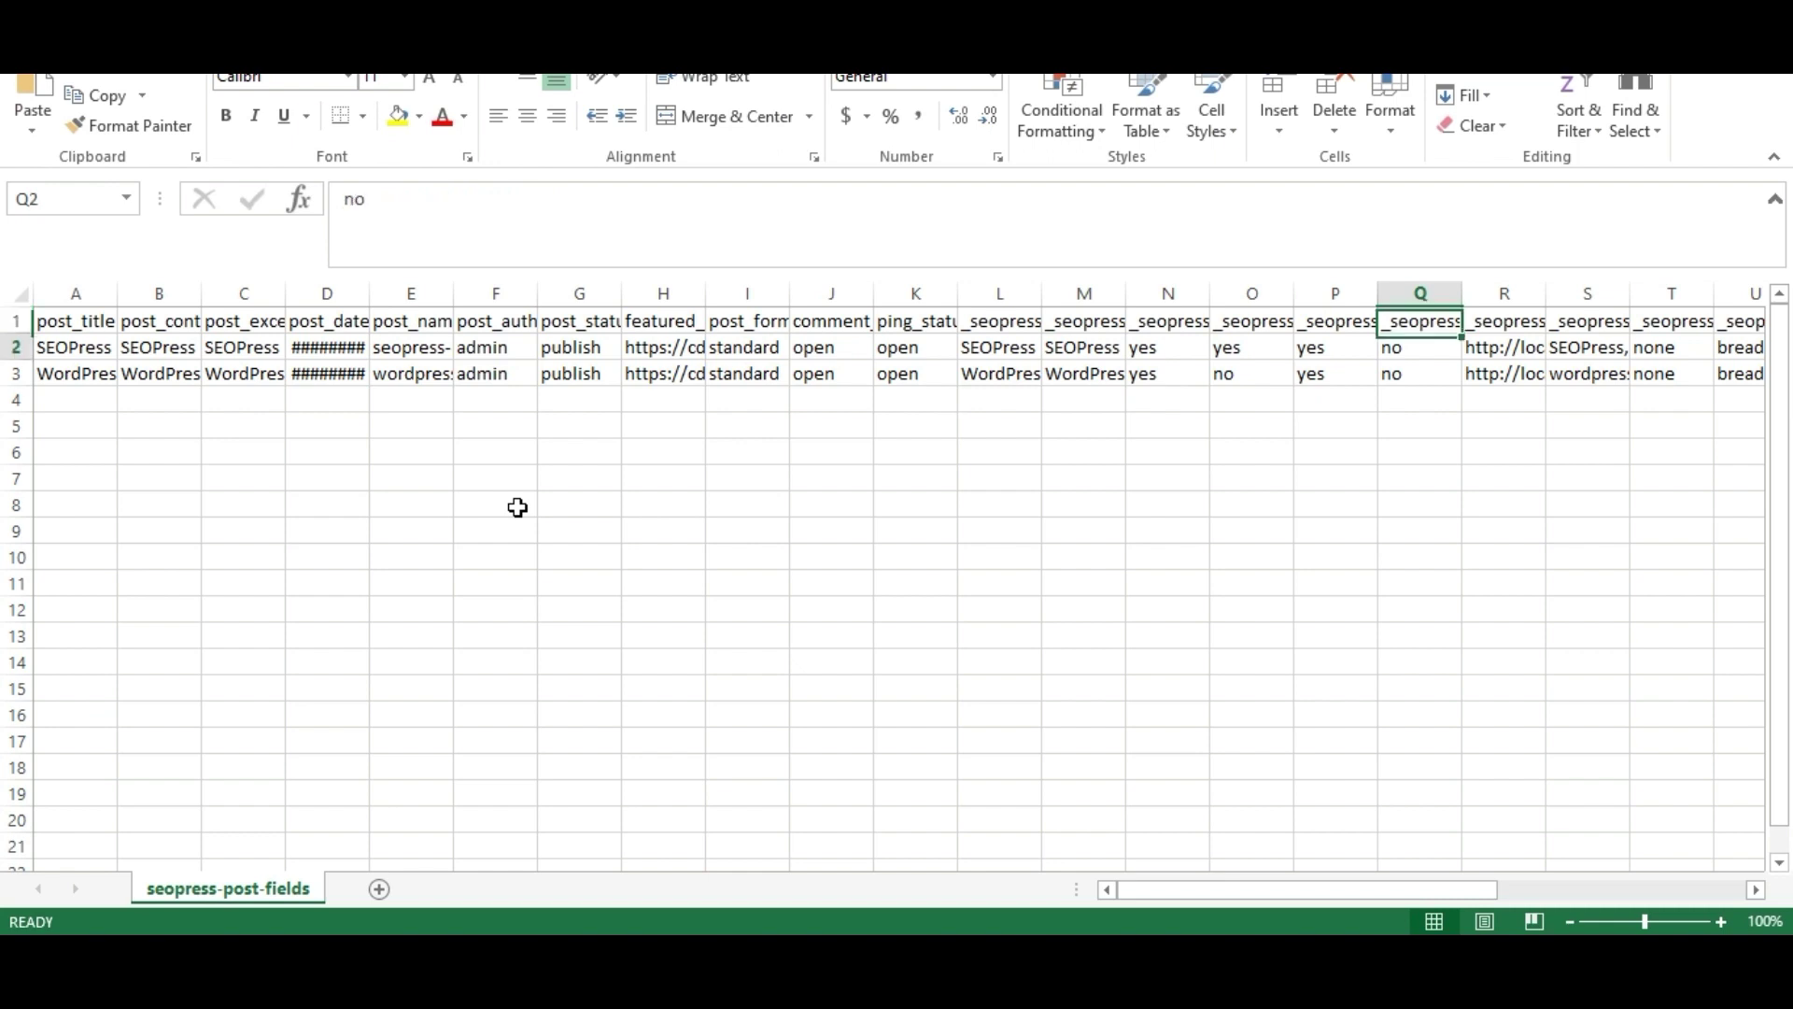
{"action": "key", "text": "Up"}
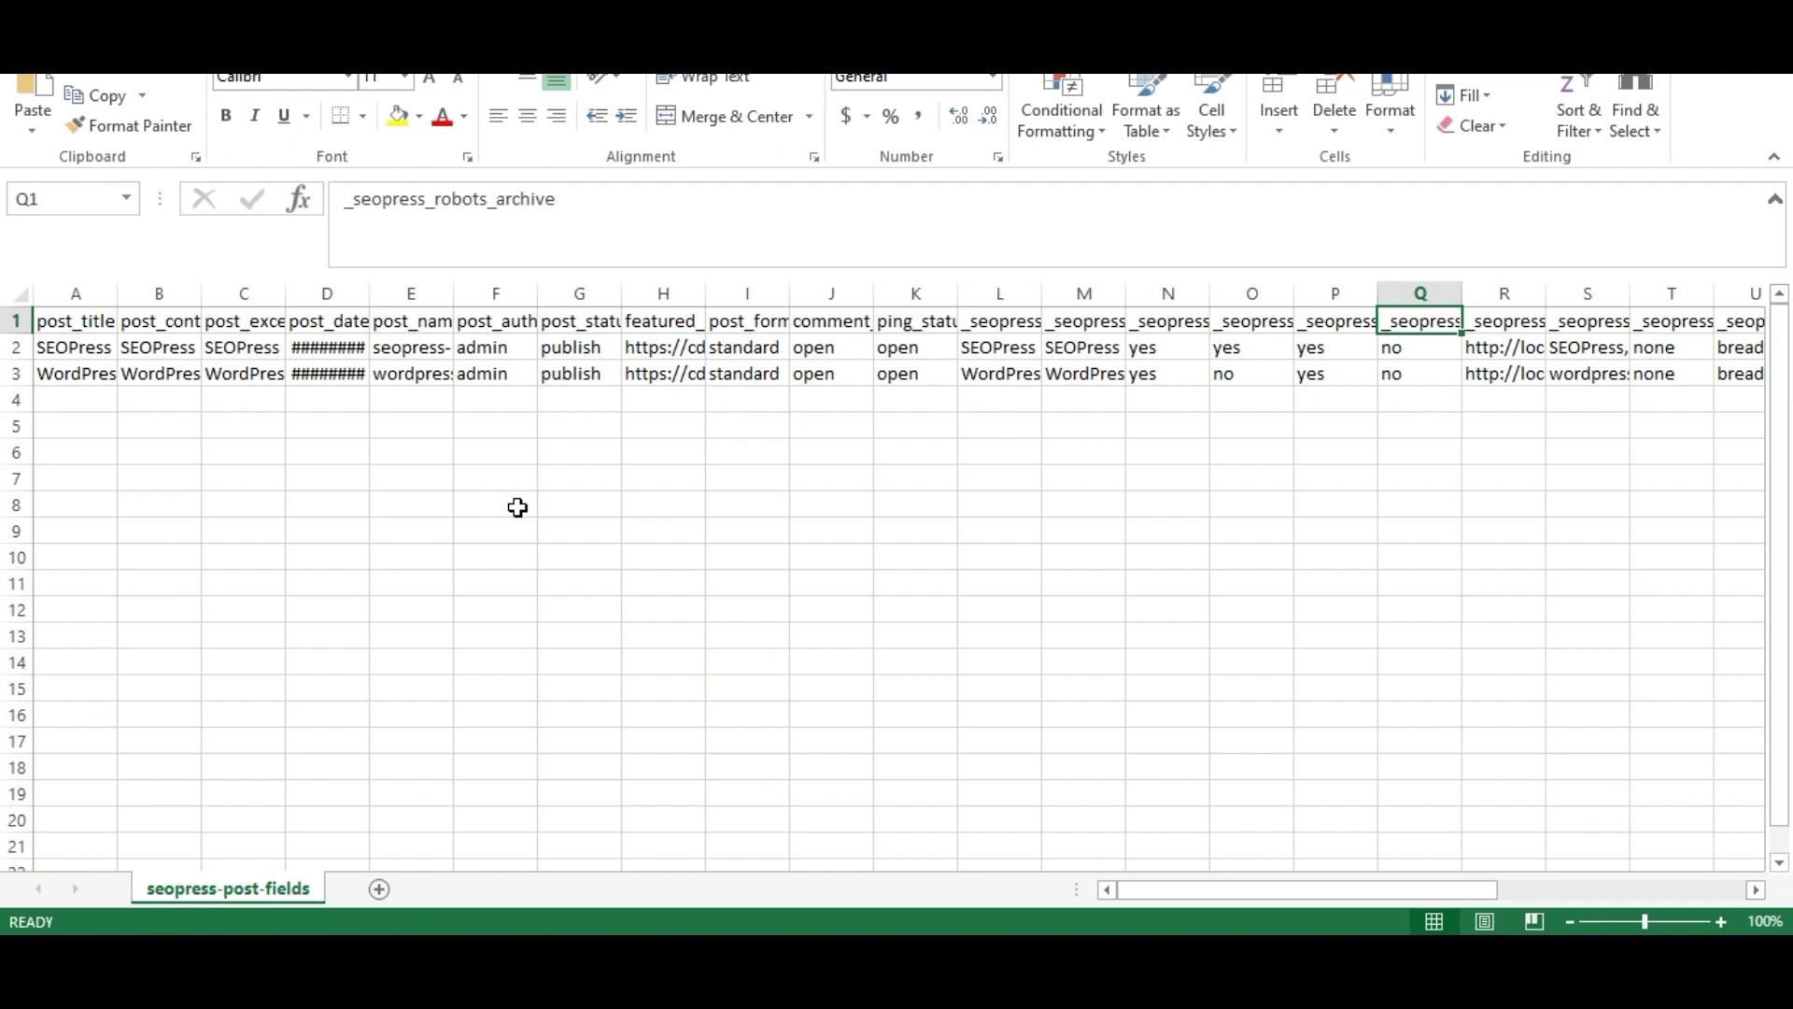
{"action": "key", "text": "Right"}
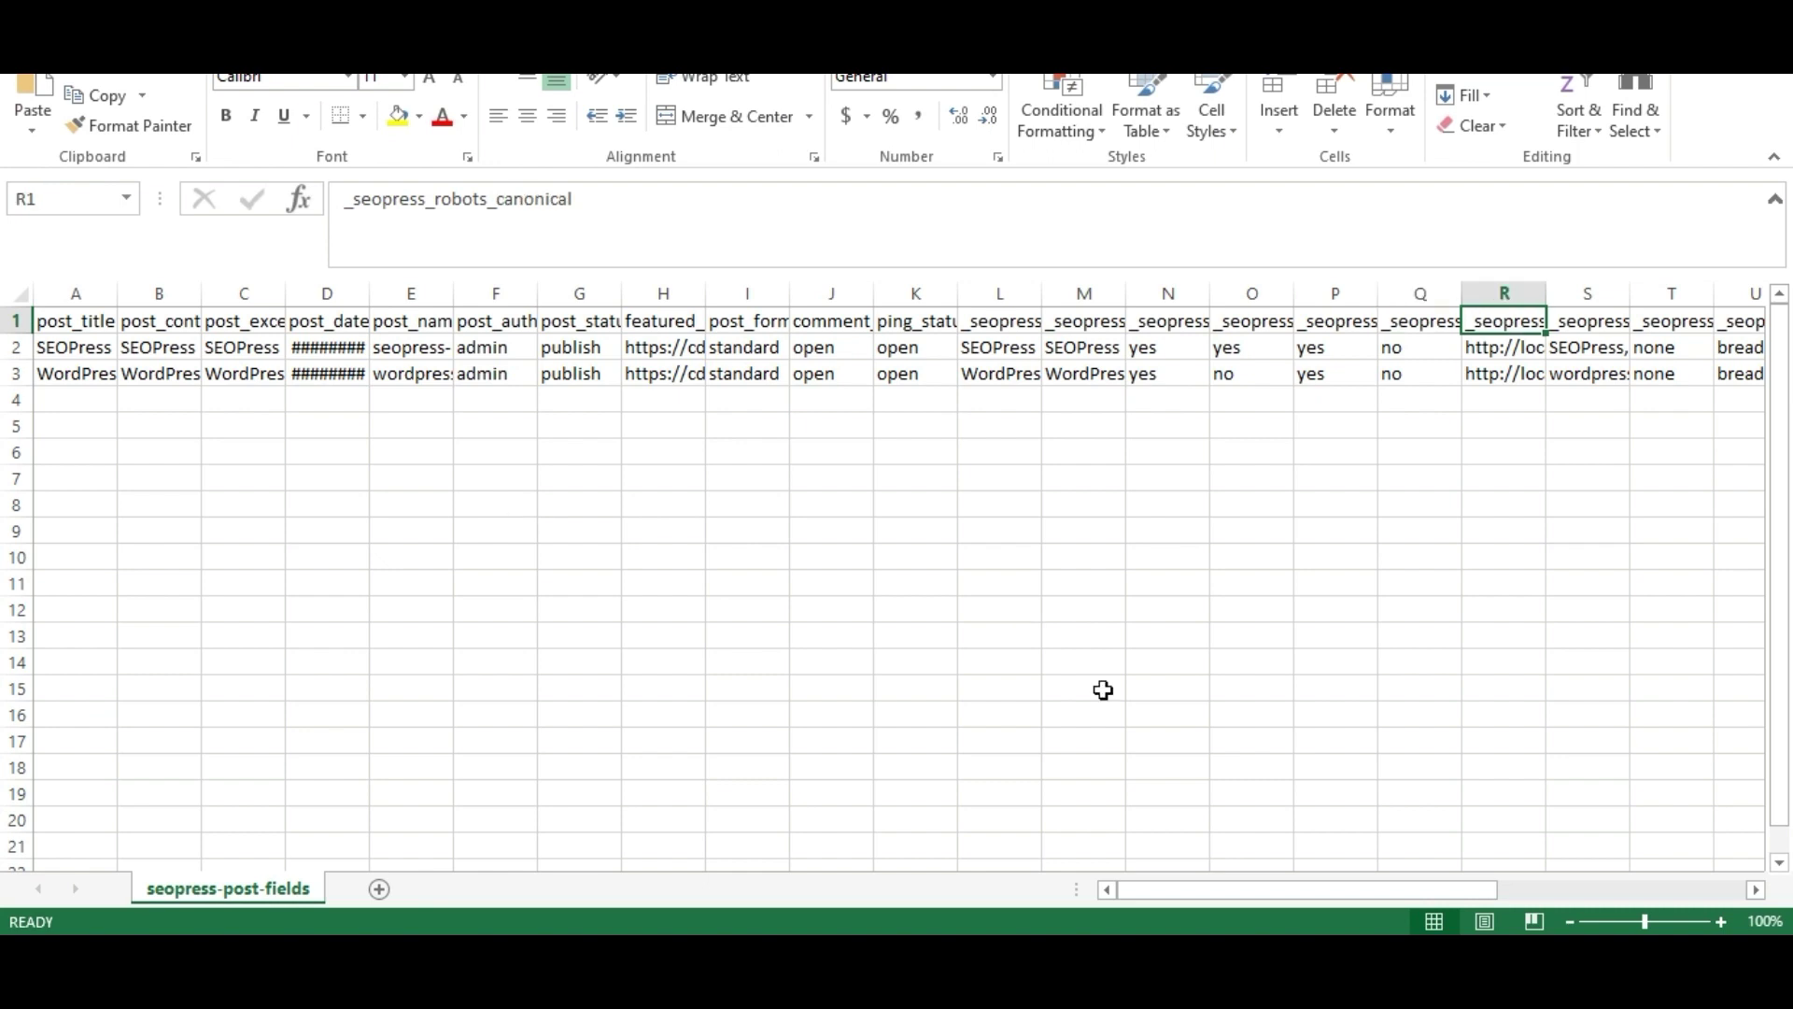
{"action": "left_click_drag", "start_coordinate": [1282, 893], "coordinate": [1495, 880]}
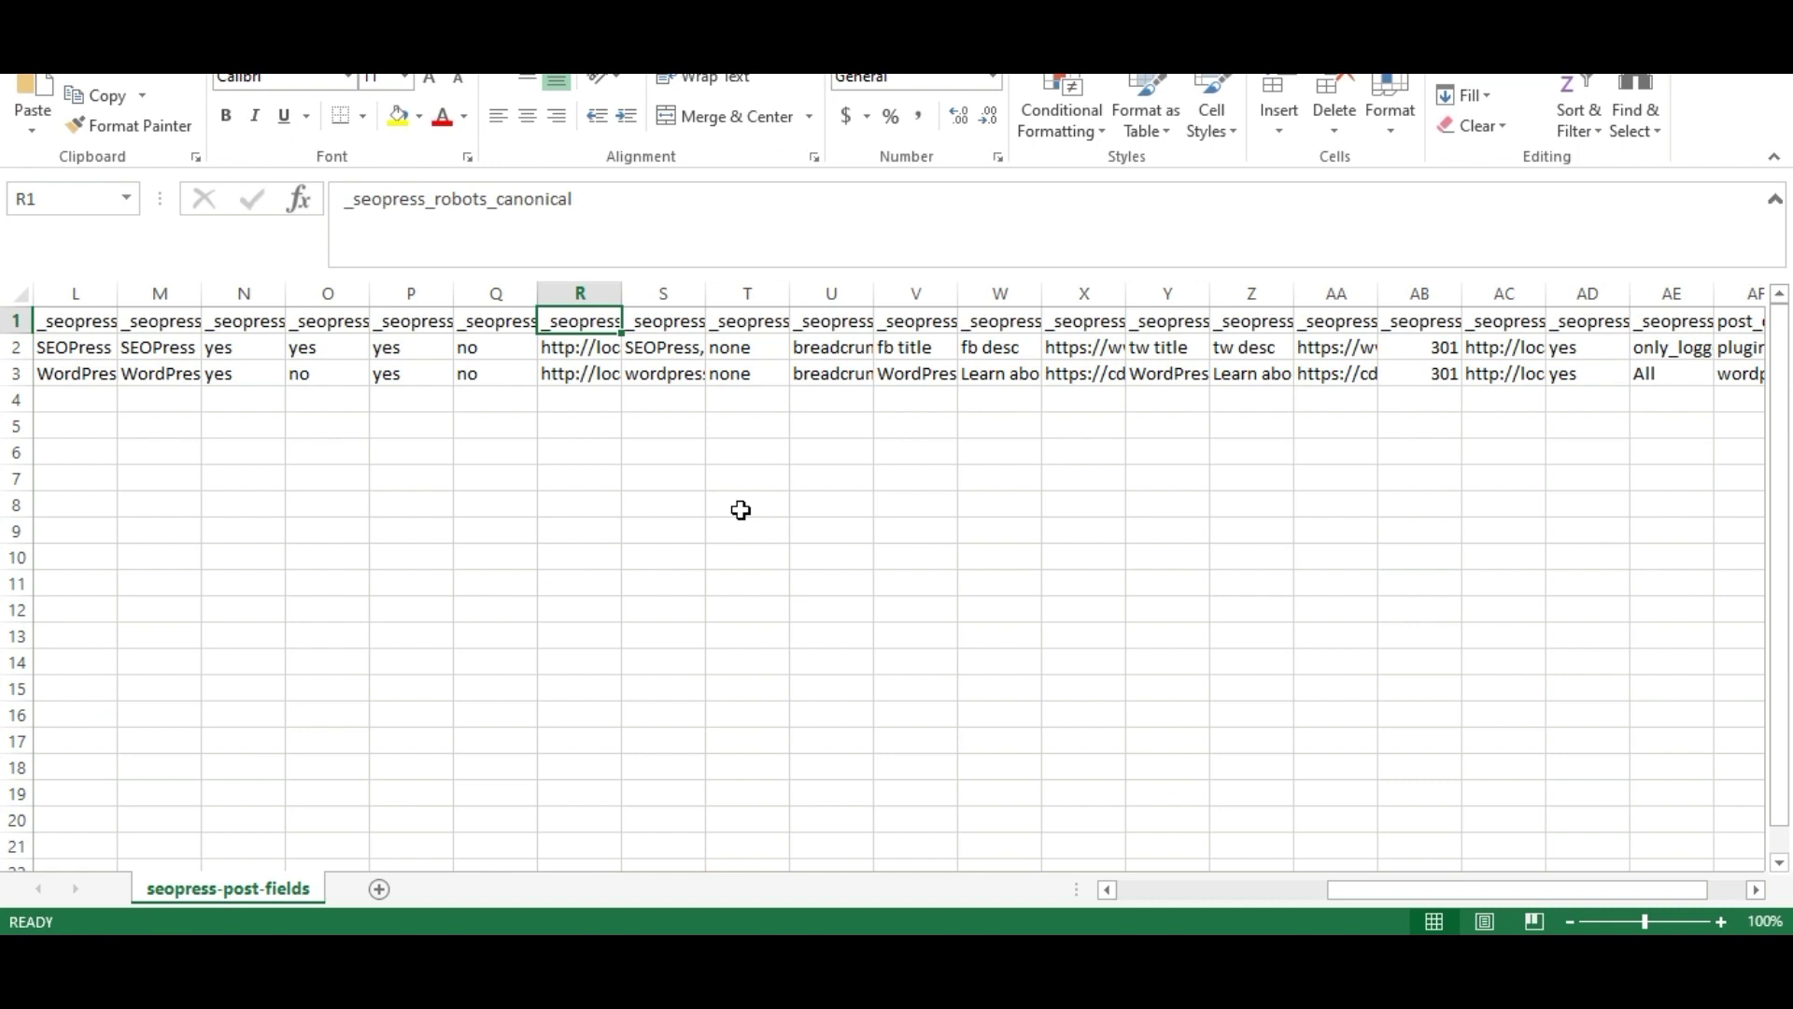
{"action": "key", "text": "Down"}
{"action": "key", "text": "Up"}
{"action": "key", "text": "Right"}
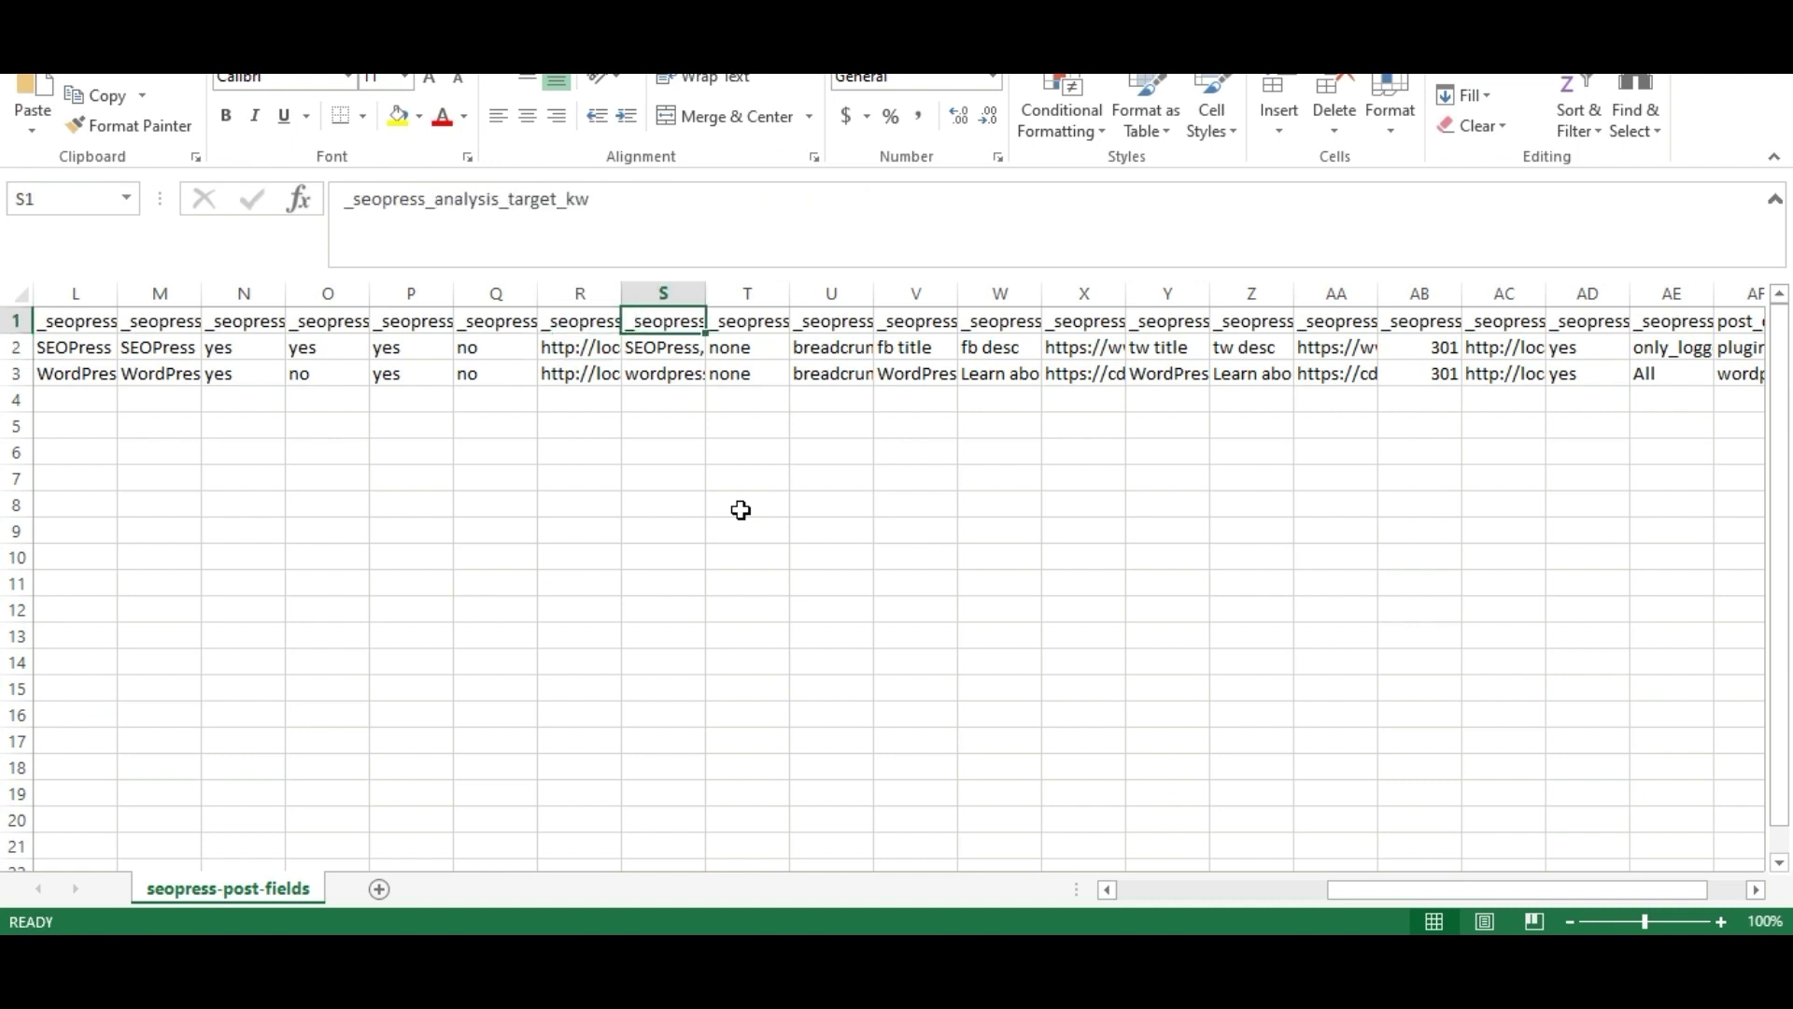
{"action": "key", "text": "Down"}
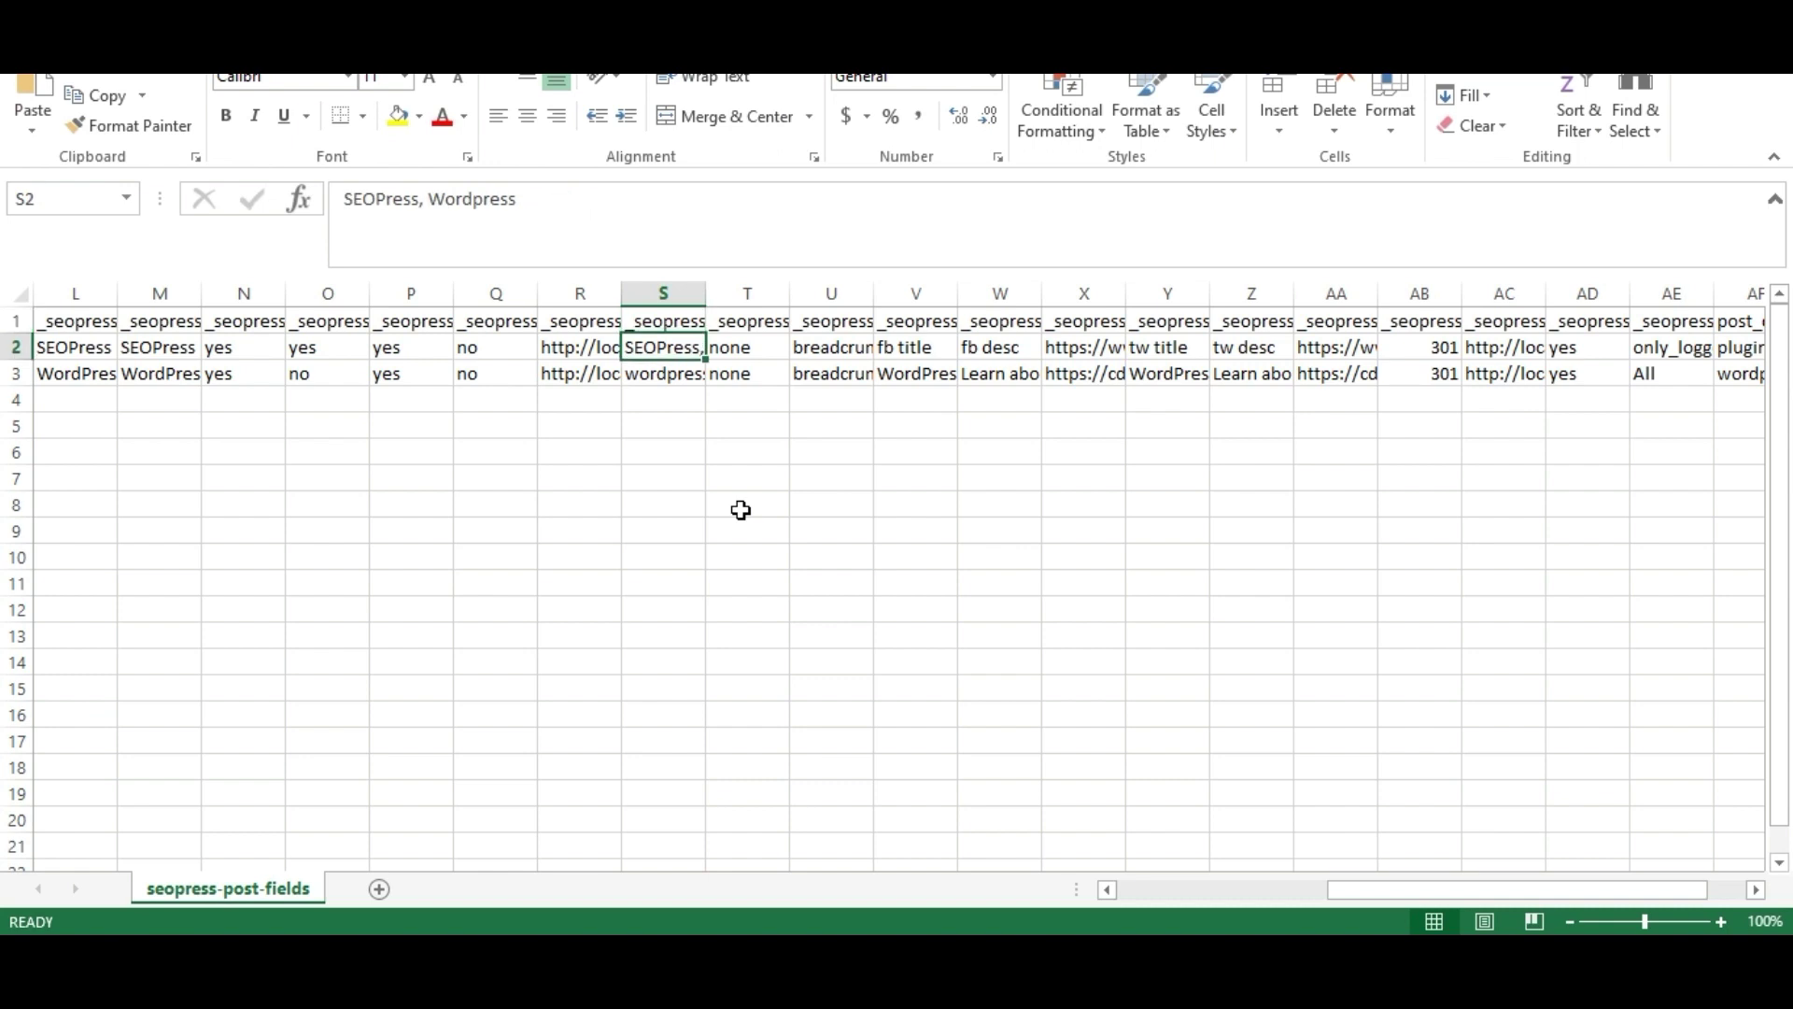
{"action": "key", "text": "Right"}
{"action": "key", "text": "Left"}
{"action": "key", "text": "Up"}
{"action": "key", "text": "Right"}
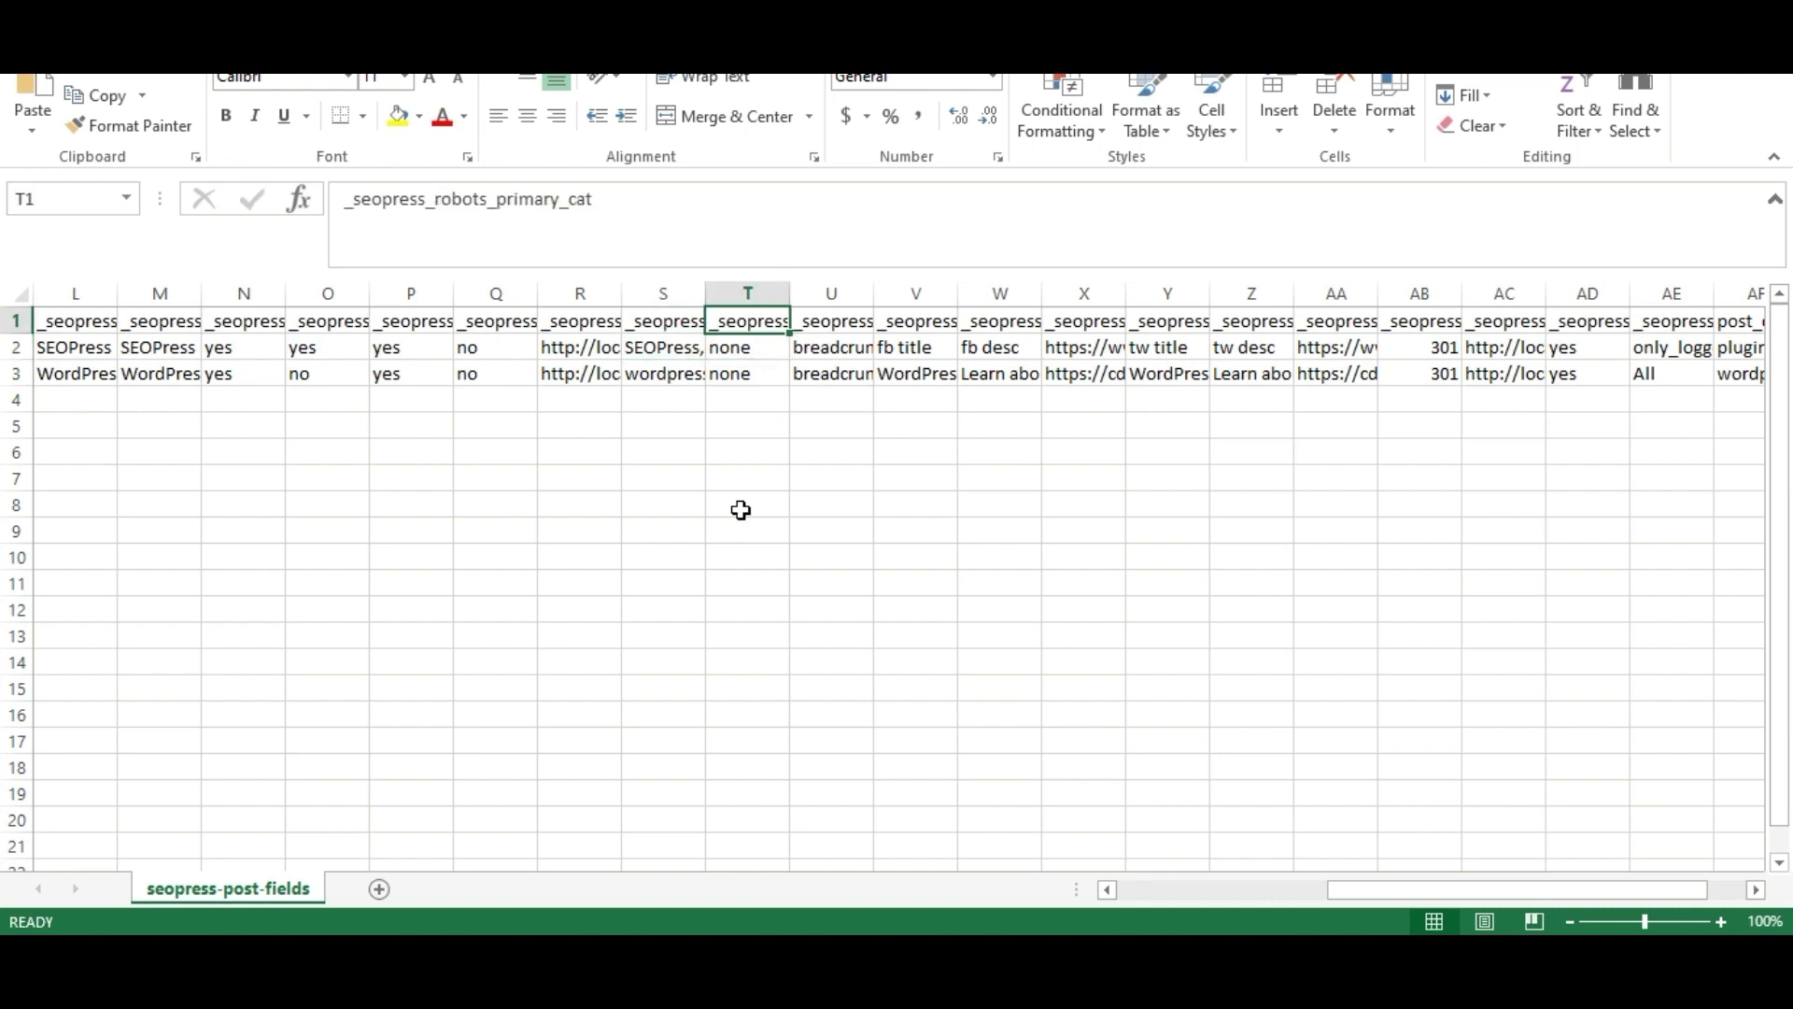
{"action": "key", "text": "Down"}
{"action": "key", "text": "Up"}
{"action": "key", "text": "Right"}
{"action": "key", "text": "Down"}
{"action": "key", "text": "Up"}
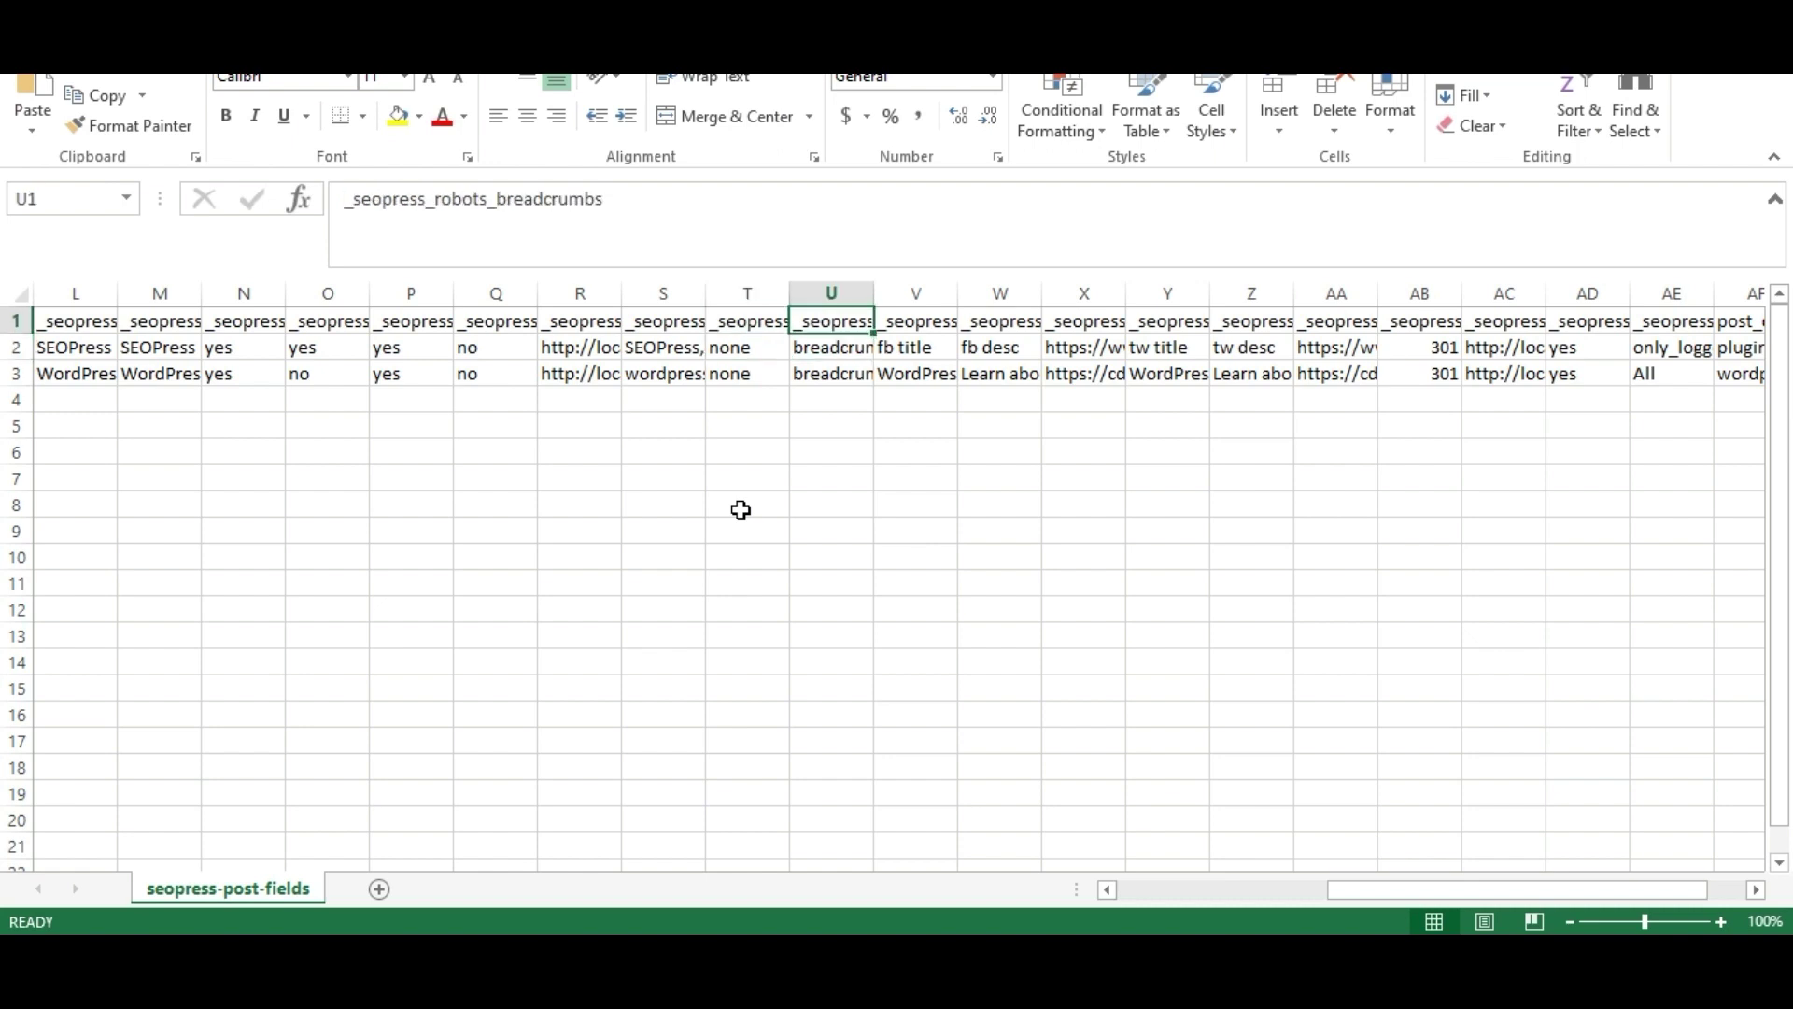
{"action": "key", "text": "Right"}
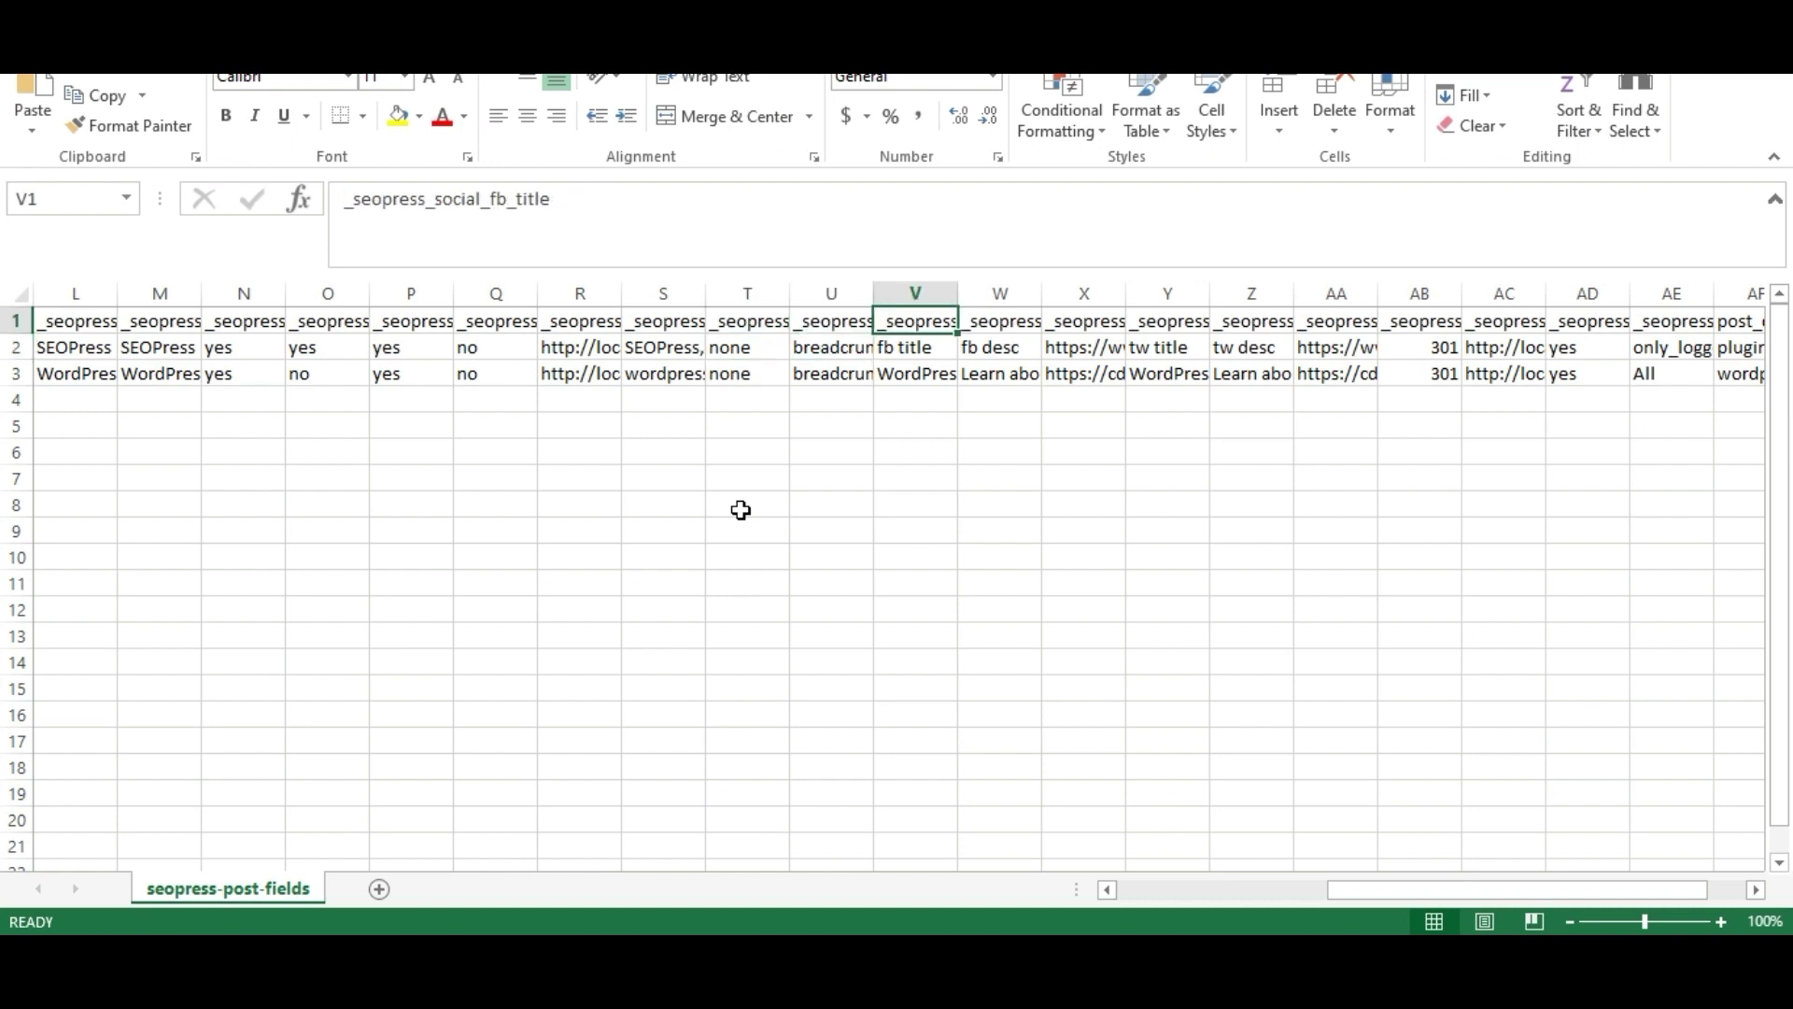
{"action": "key", "text": "Down"}
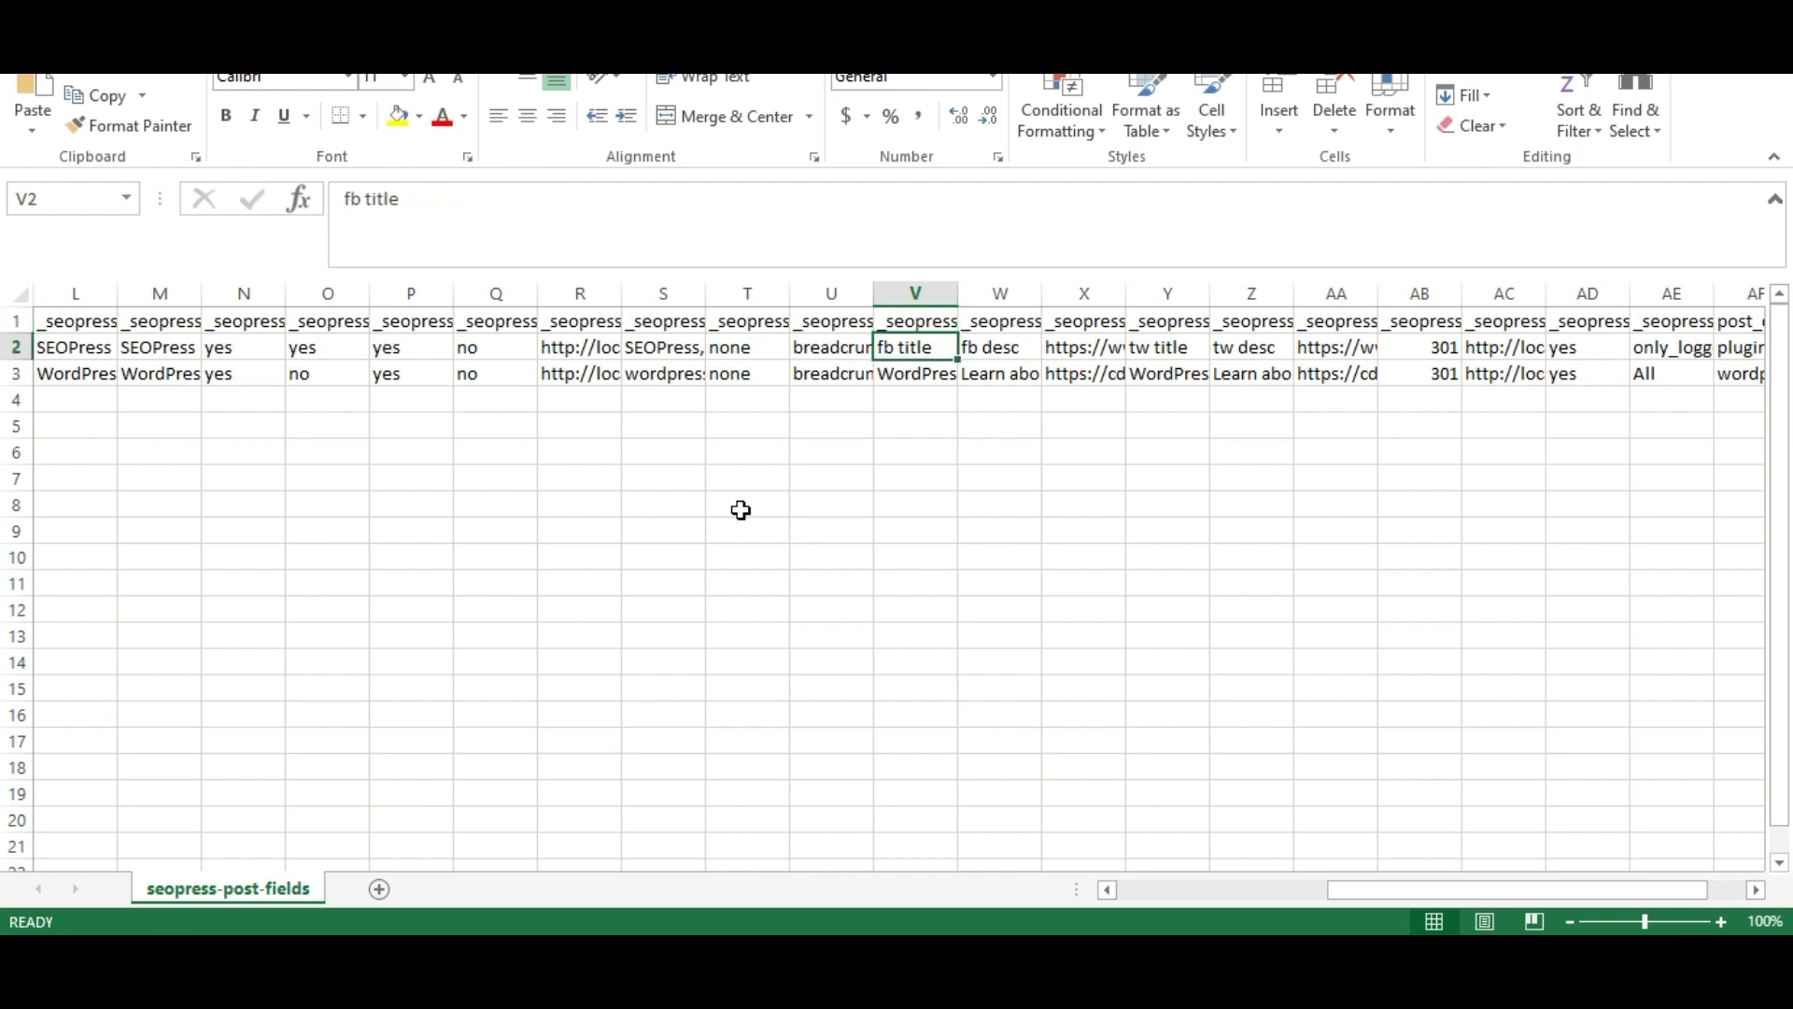
{"action": "key", "text": "Up"}
{"action": "key", "text": "Right"}
{"action": "key", "text": "Down"}
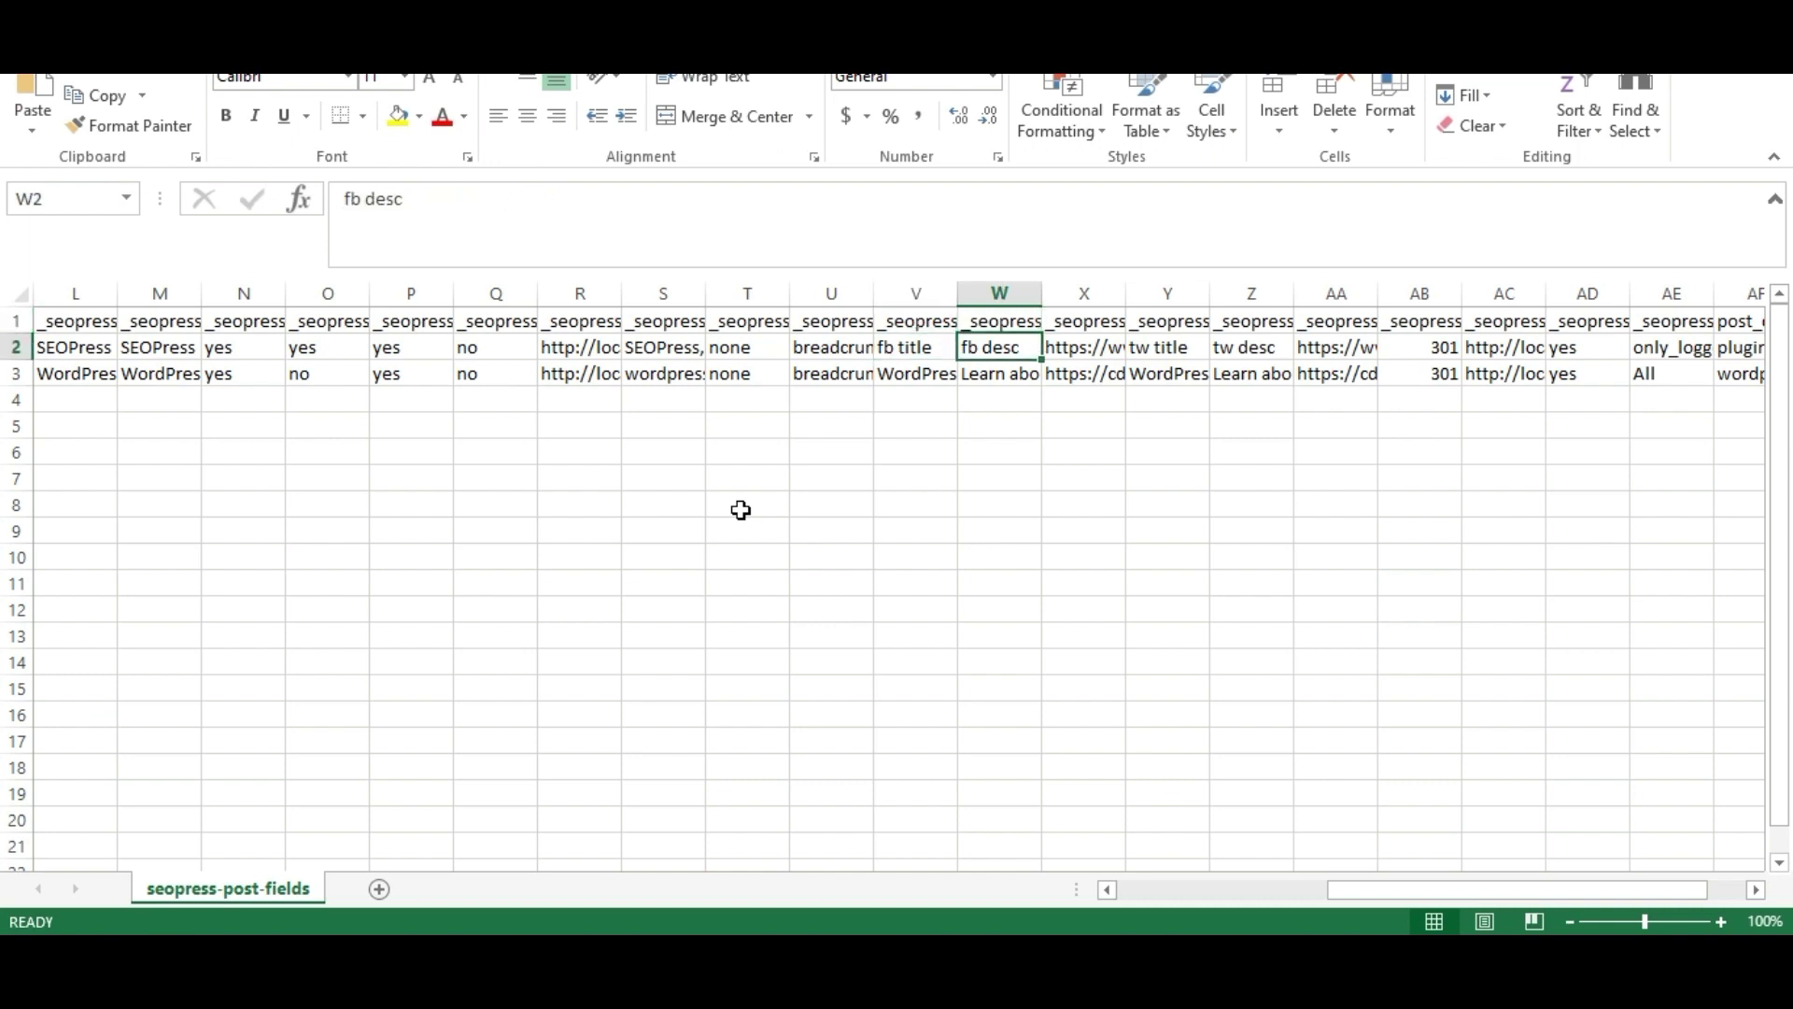
{"action": "key", "text": "Down"}
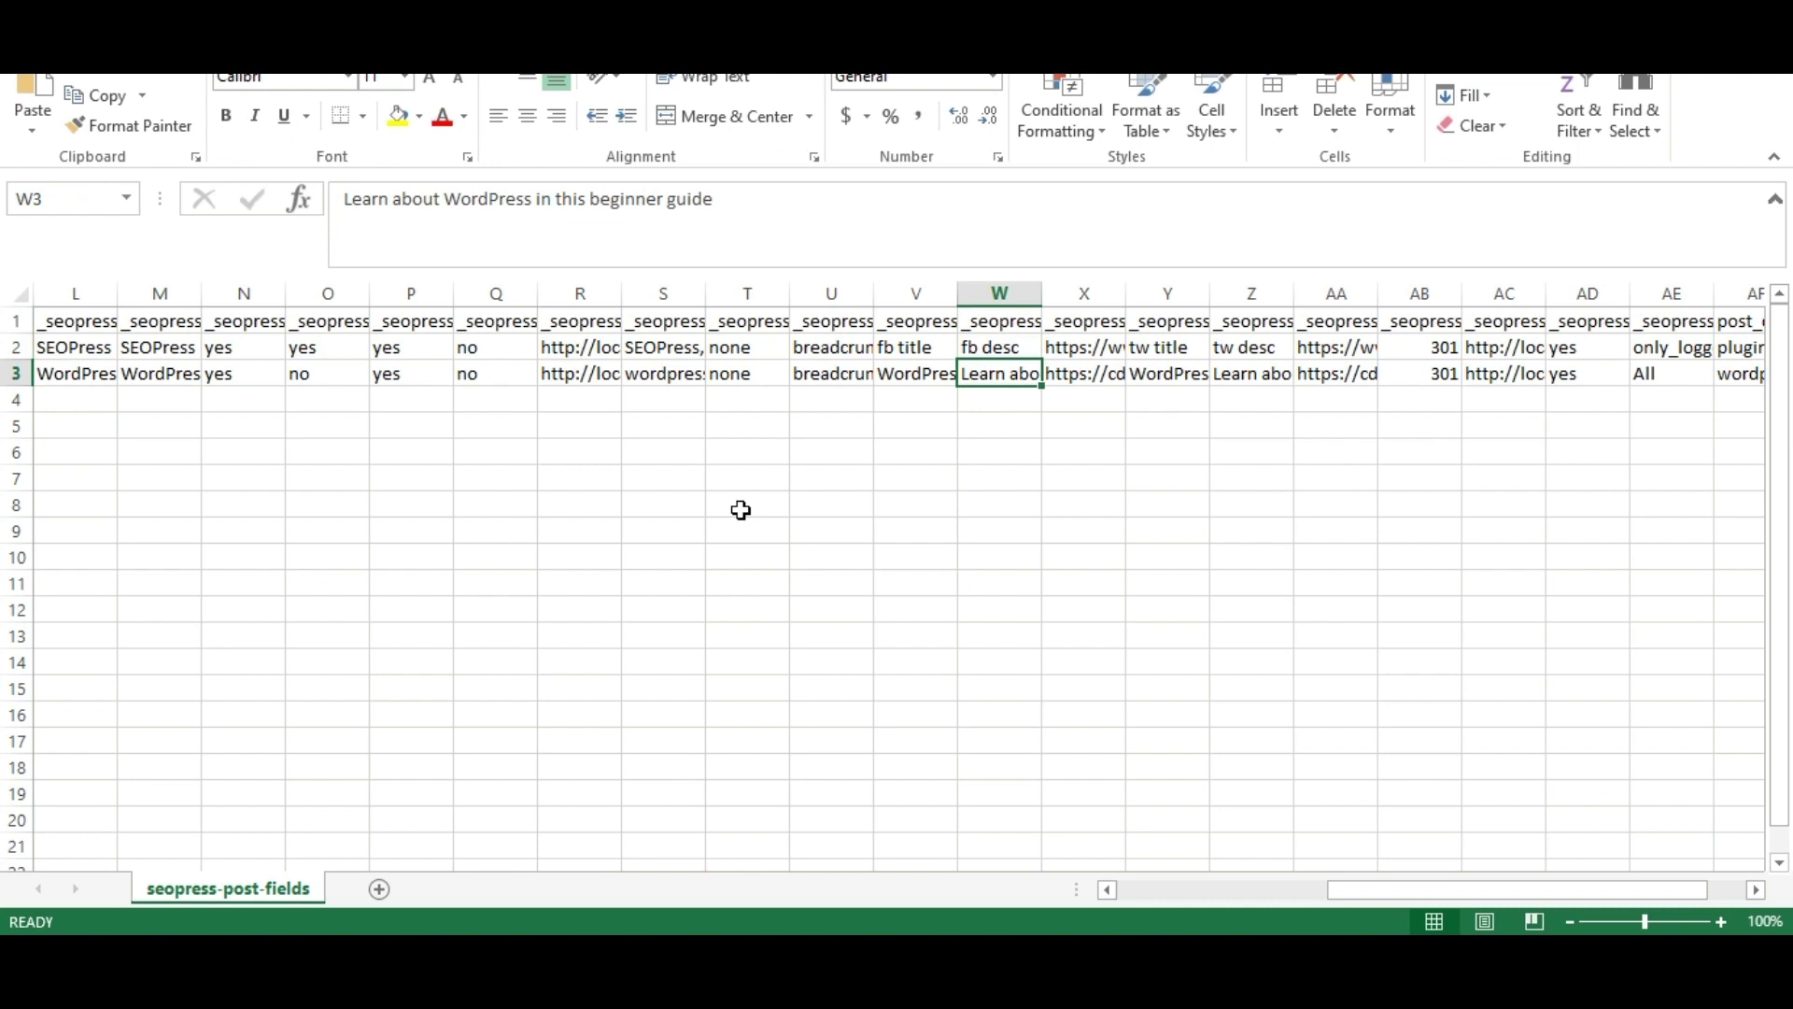
{"action": "key", "text": "Up"}
{"action": "key", "text": "Up"}
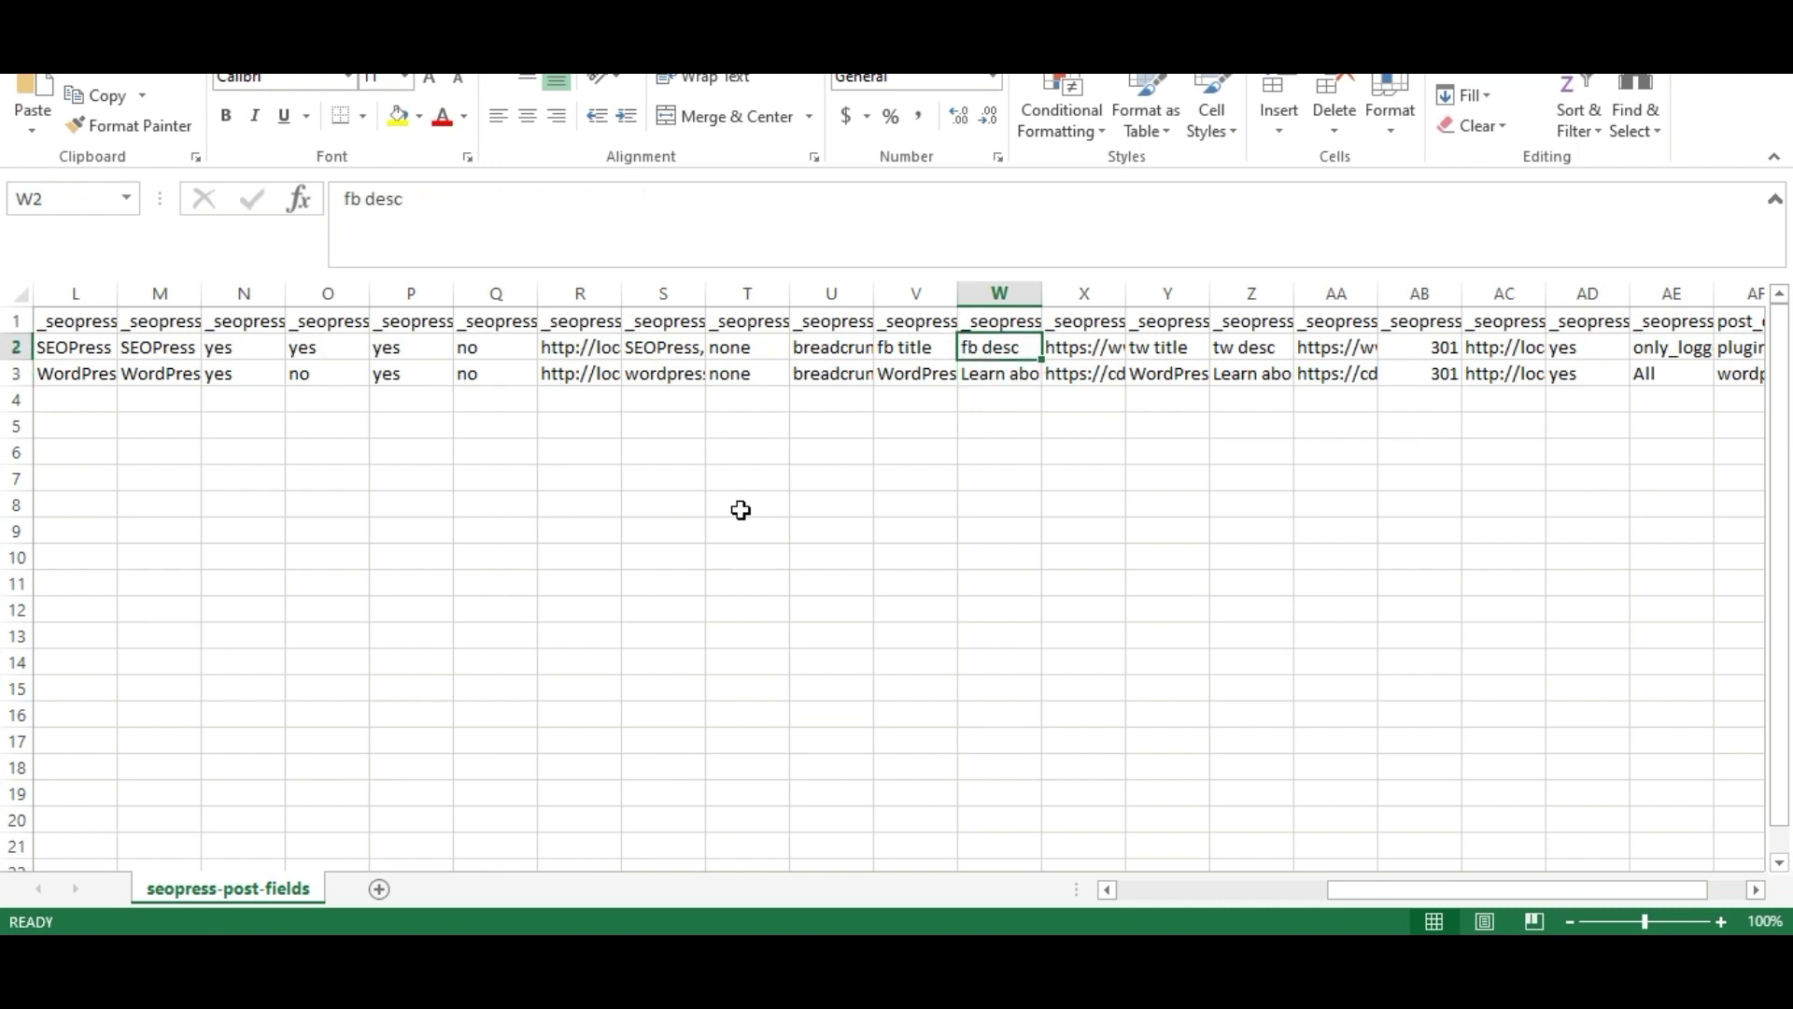
{"action": "key", "text": "Right"}
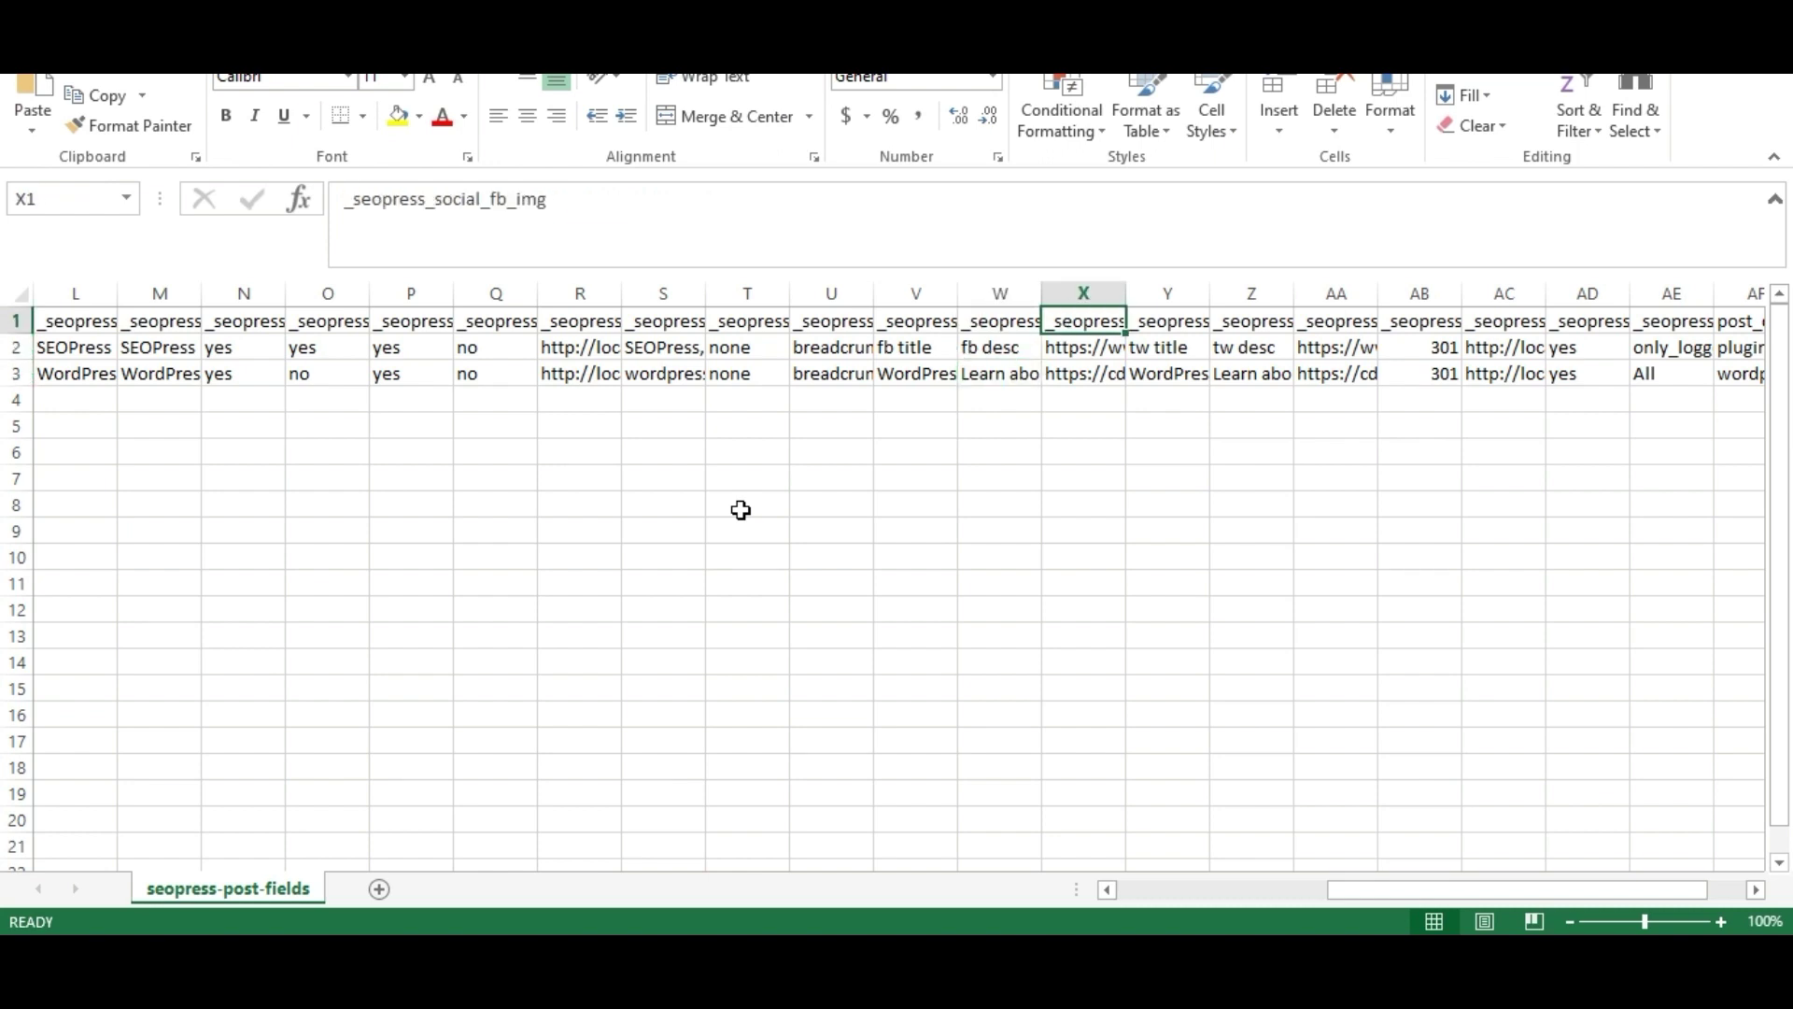
{"action": "key", "text": "Down"}
{"action": "key", "text": "Down"}
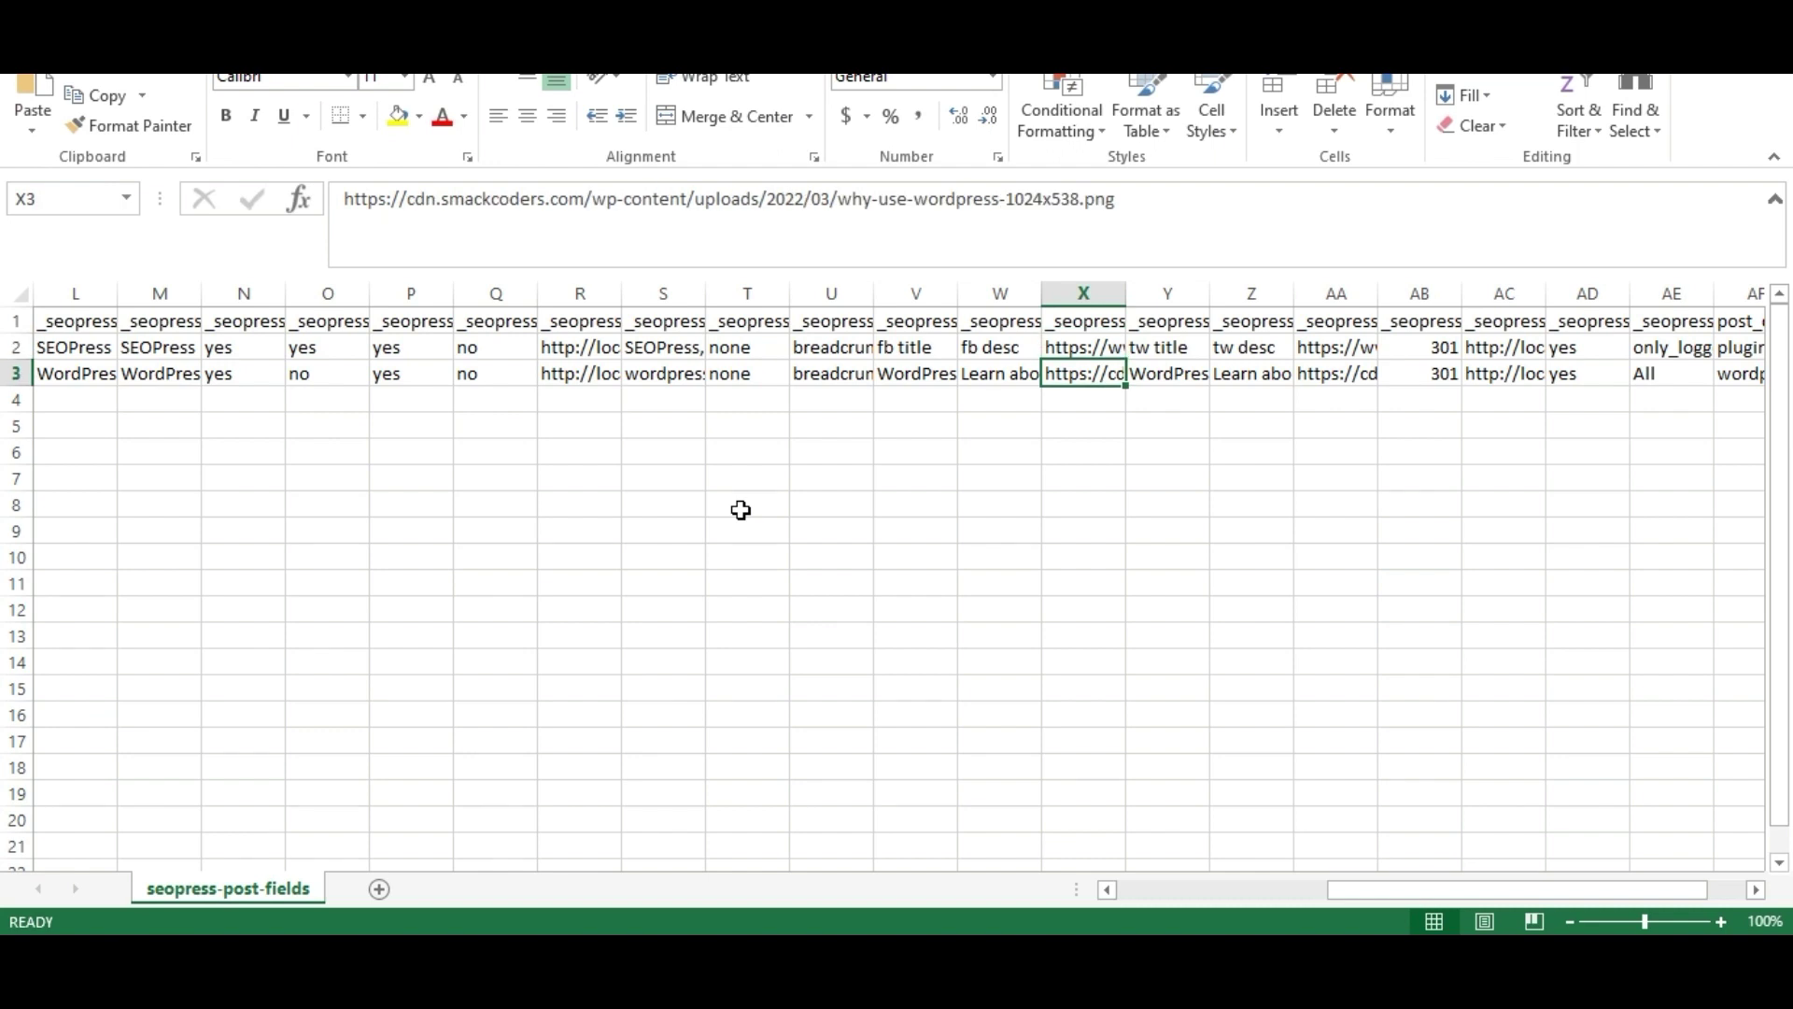
{"action": "key", "text": "Up"}
{"action": "key", "text": "Up"}
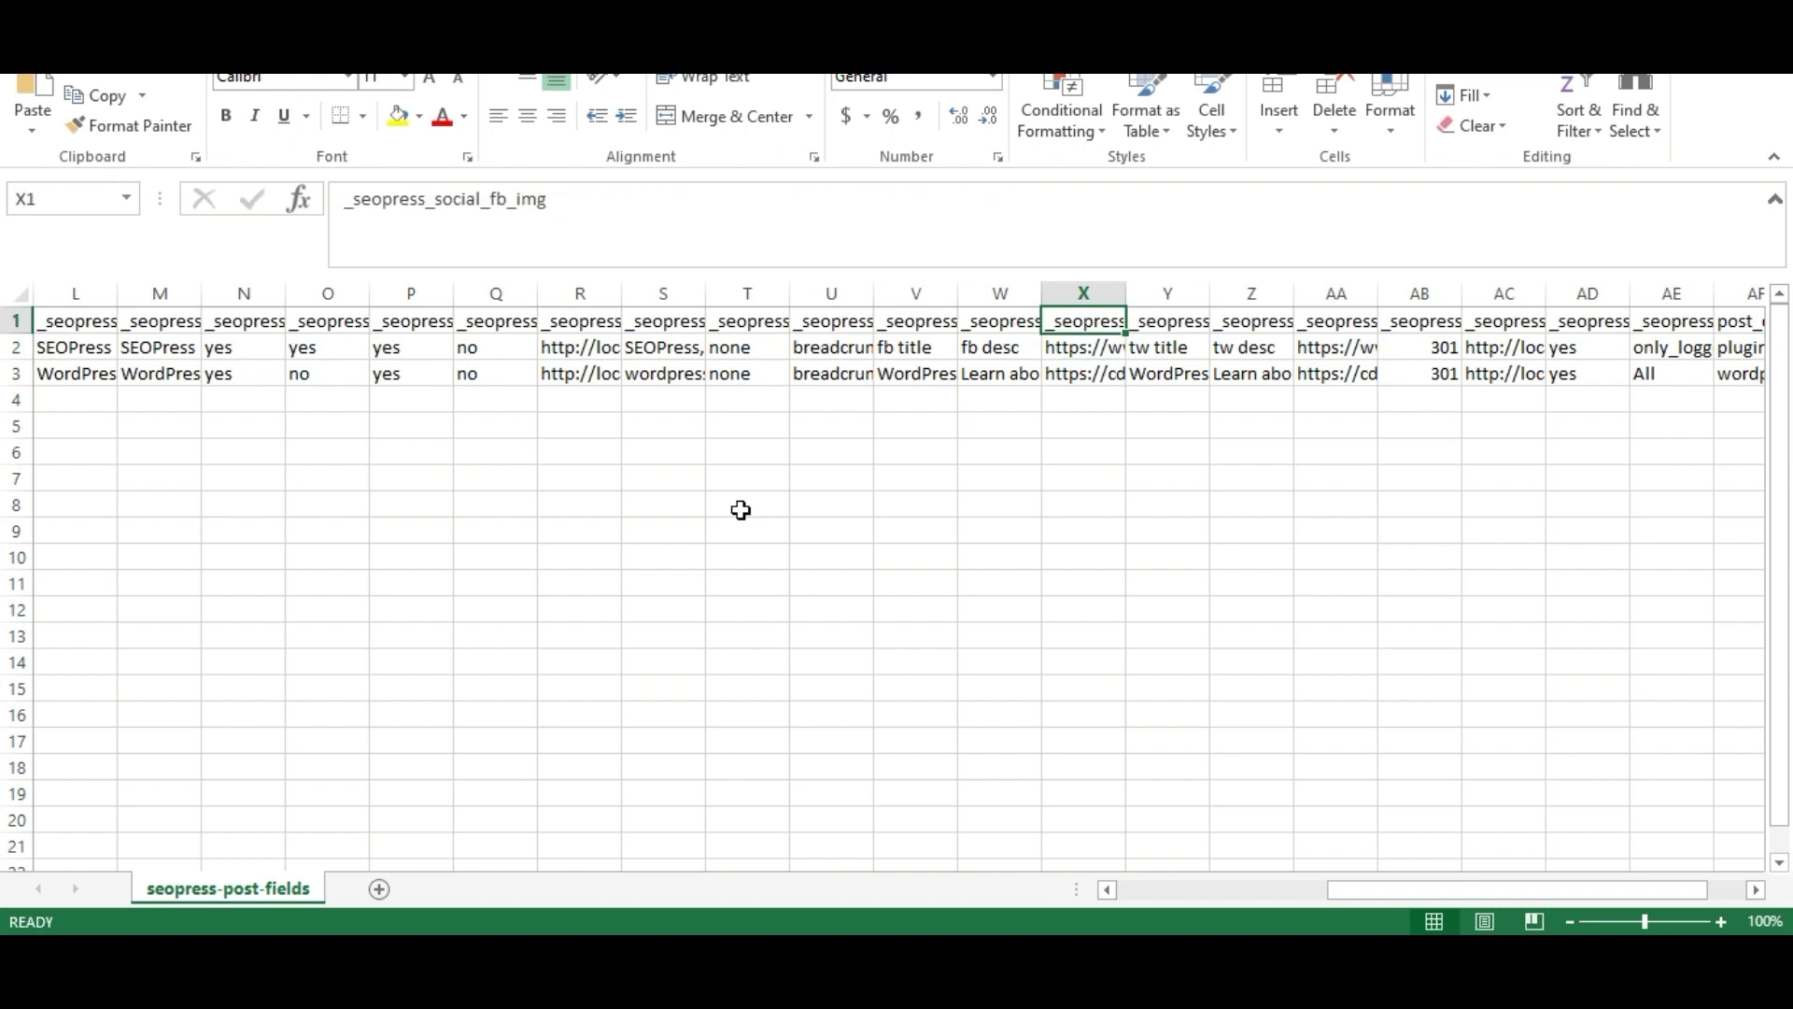
{"action": "key", "text": "Right"}
{"action": "key", "text": "Right"}
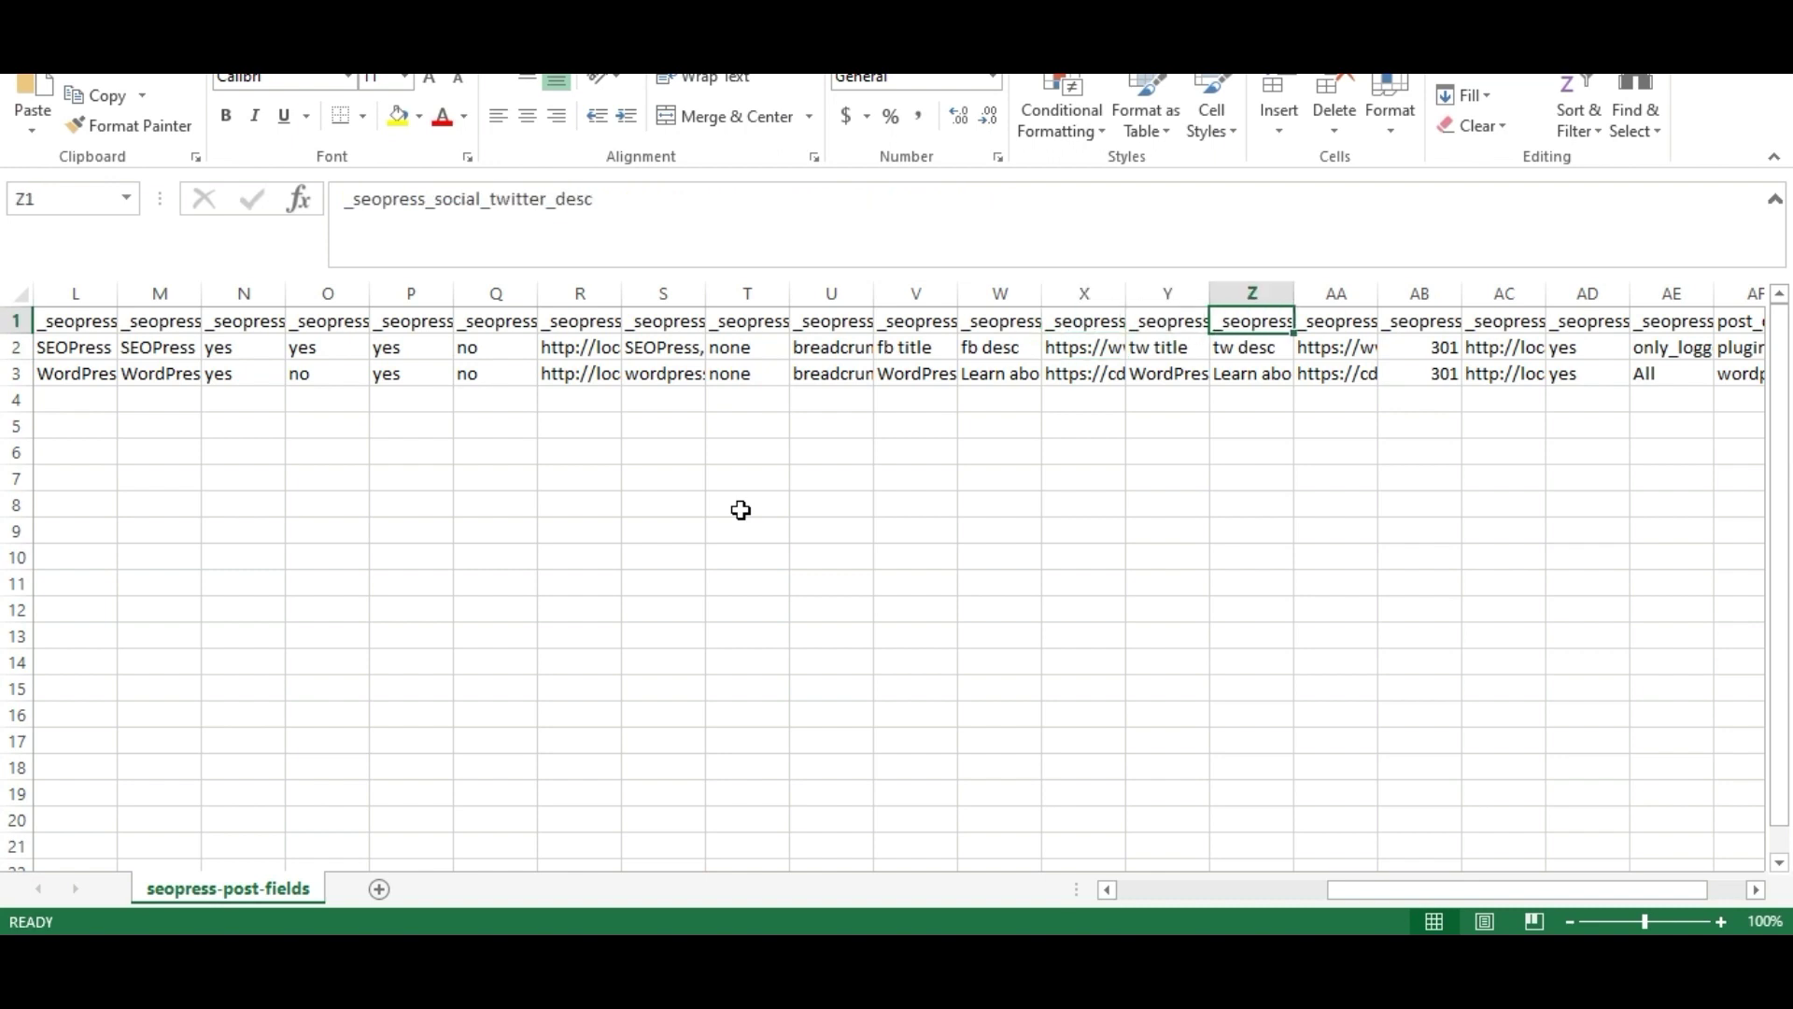
{"action": "key", "text": "Right"}
{"action": "key", "text": "Down"}
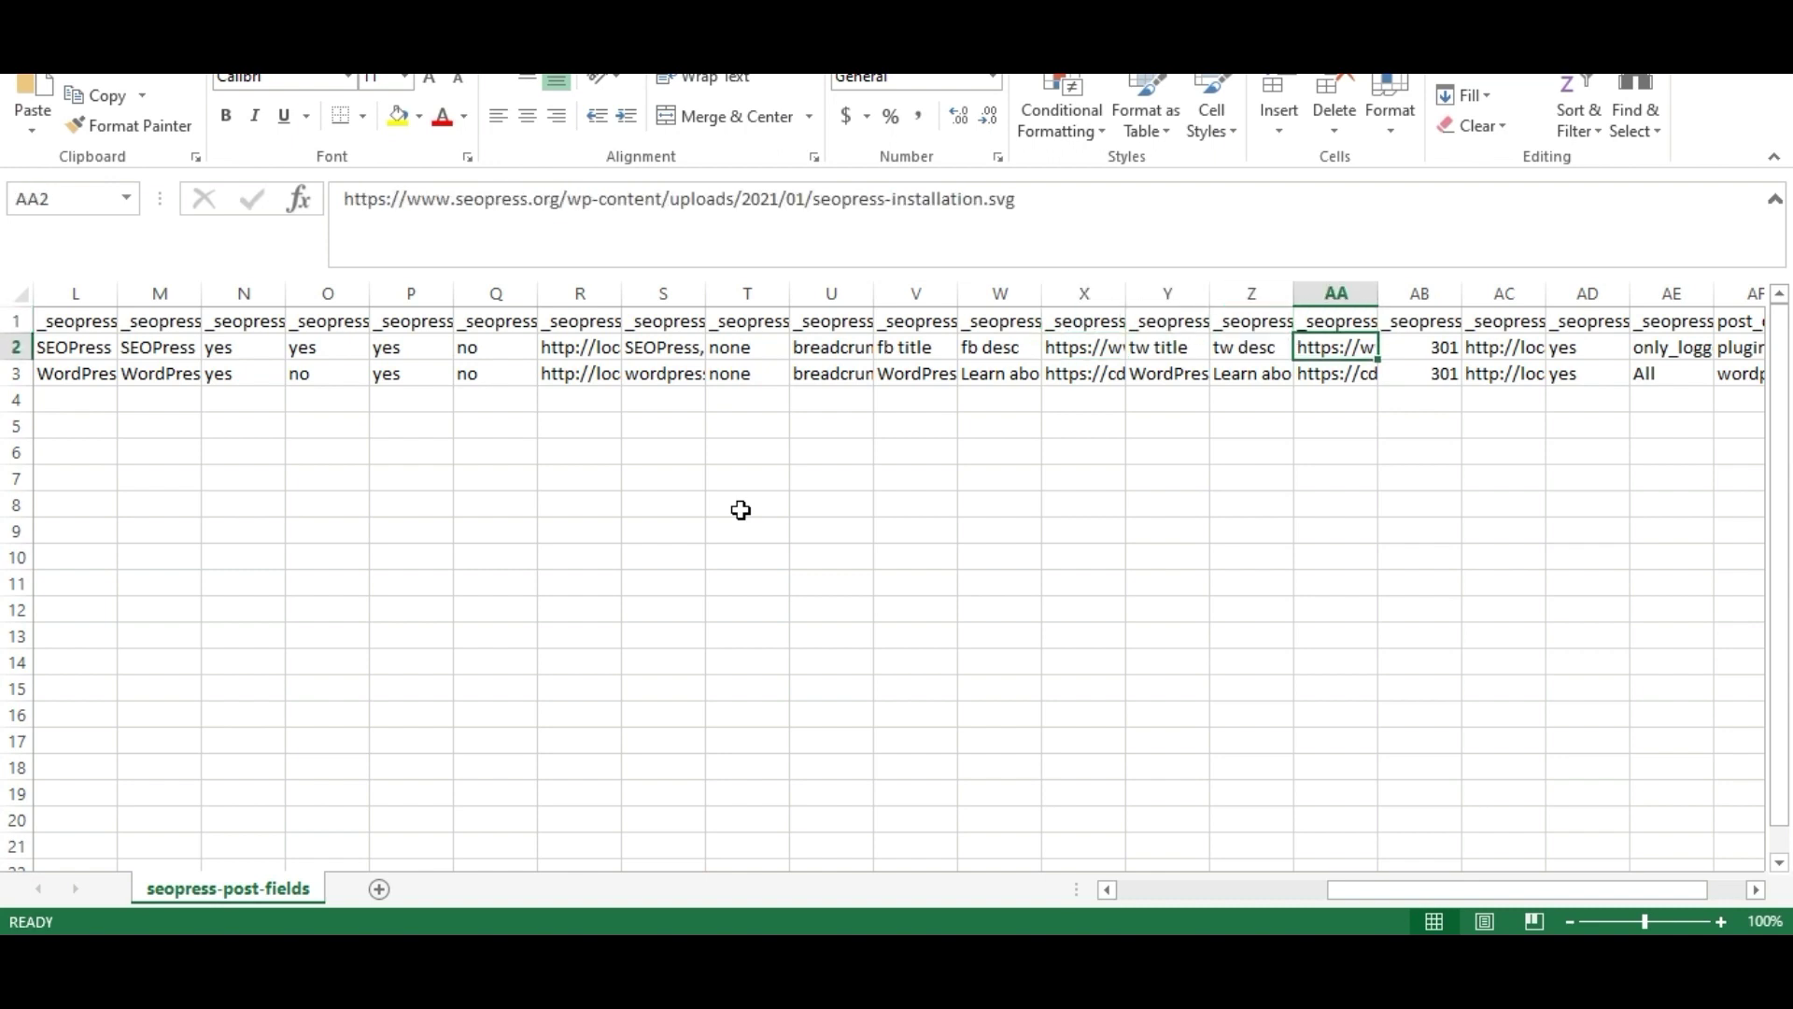
{"action": "key", "text": "Up"}
{"action": "key", "text": "Right"}
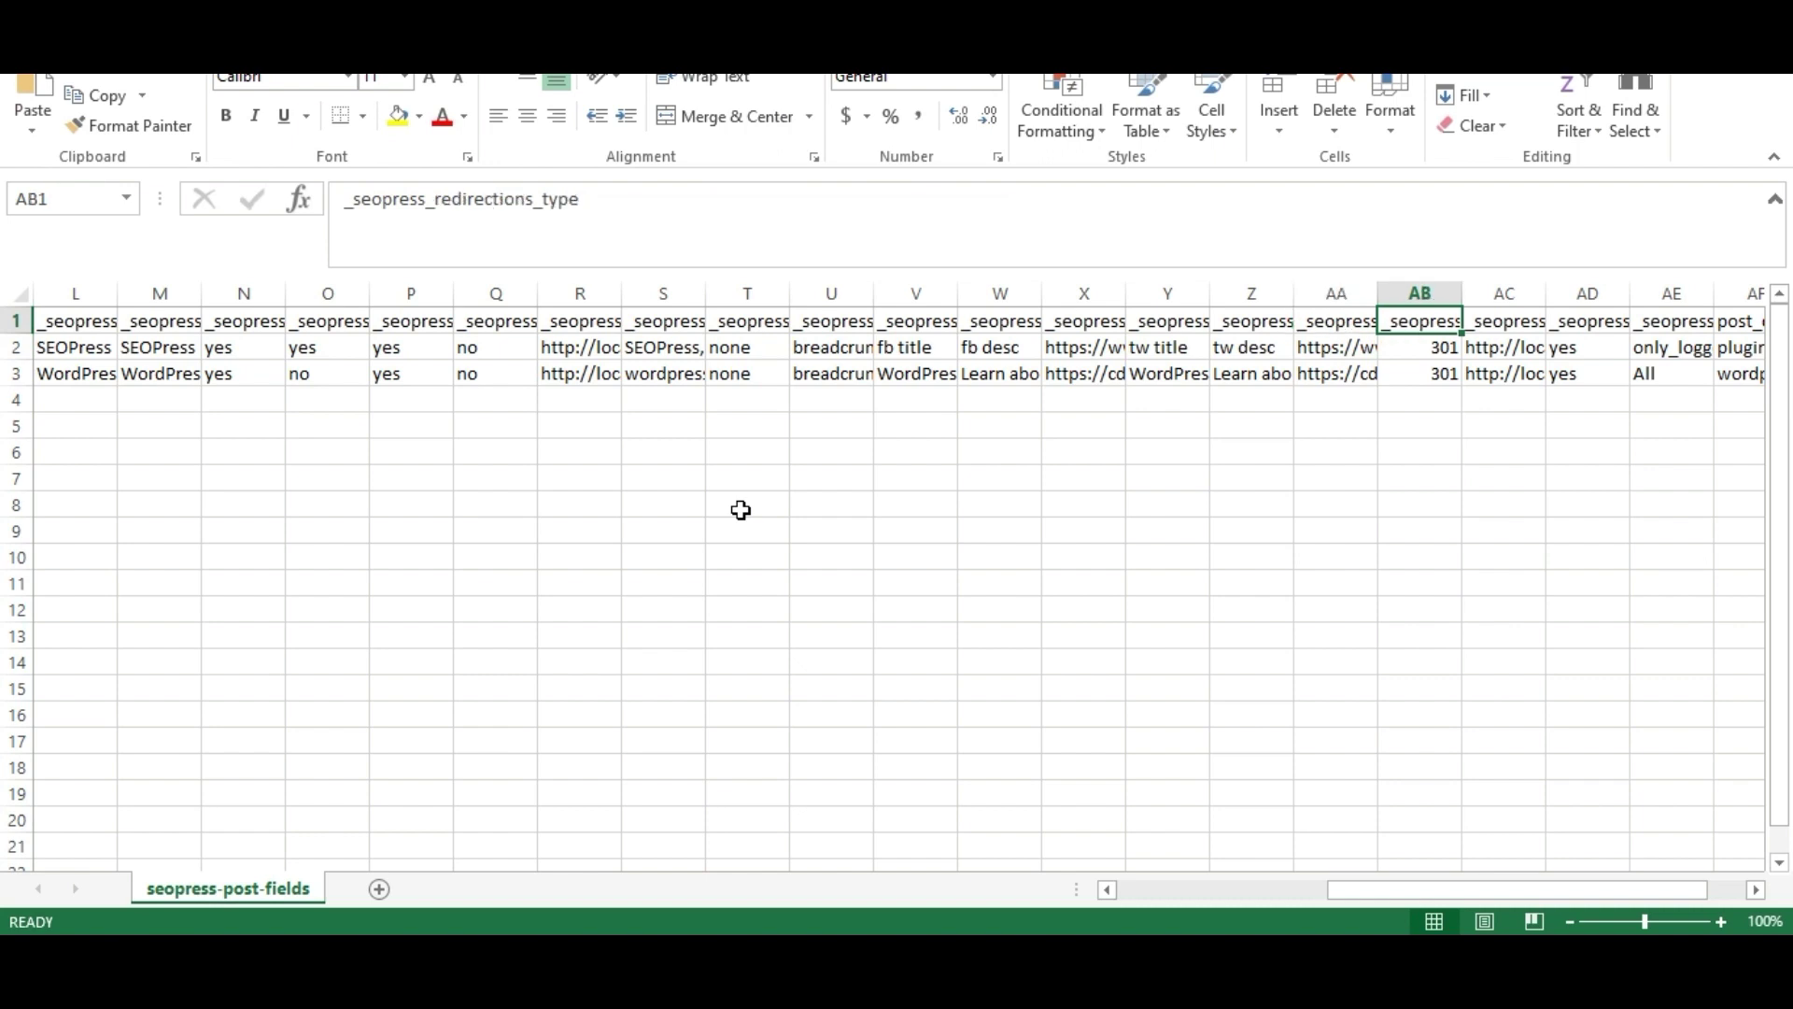
{"action": "left_click_drag", "start_coordinate": [1385, 888], "coordinate": [1425, 889]}
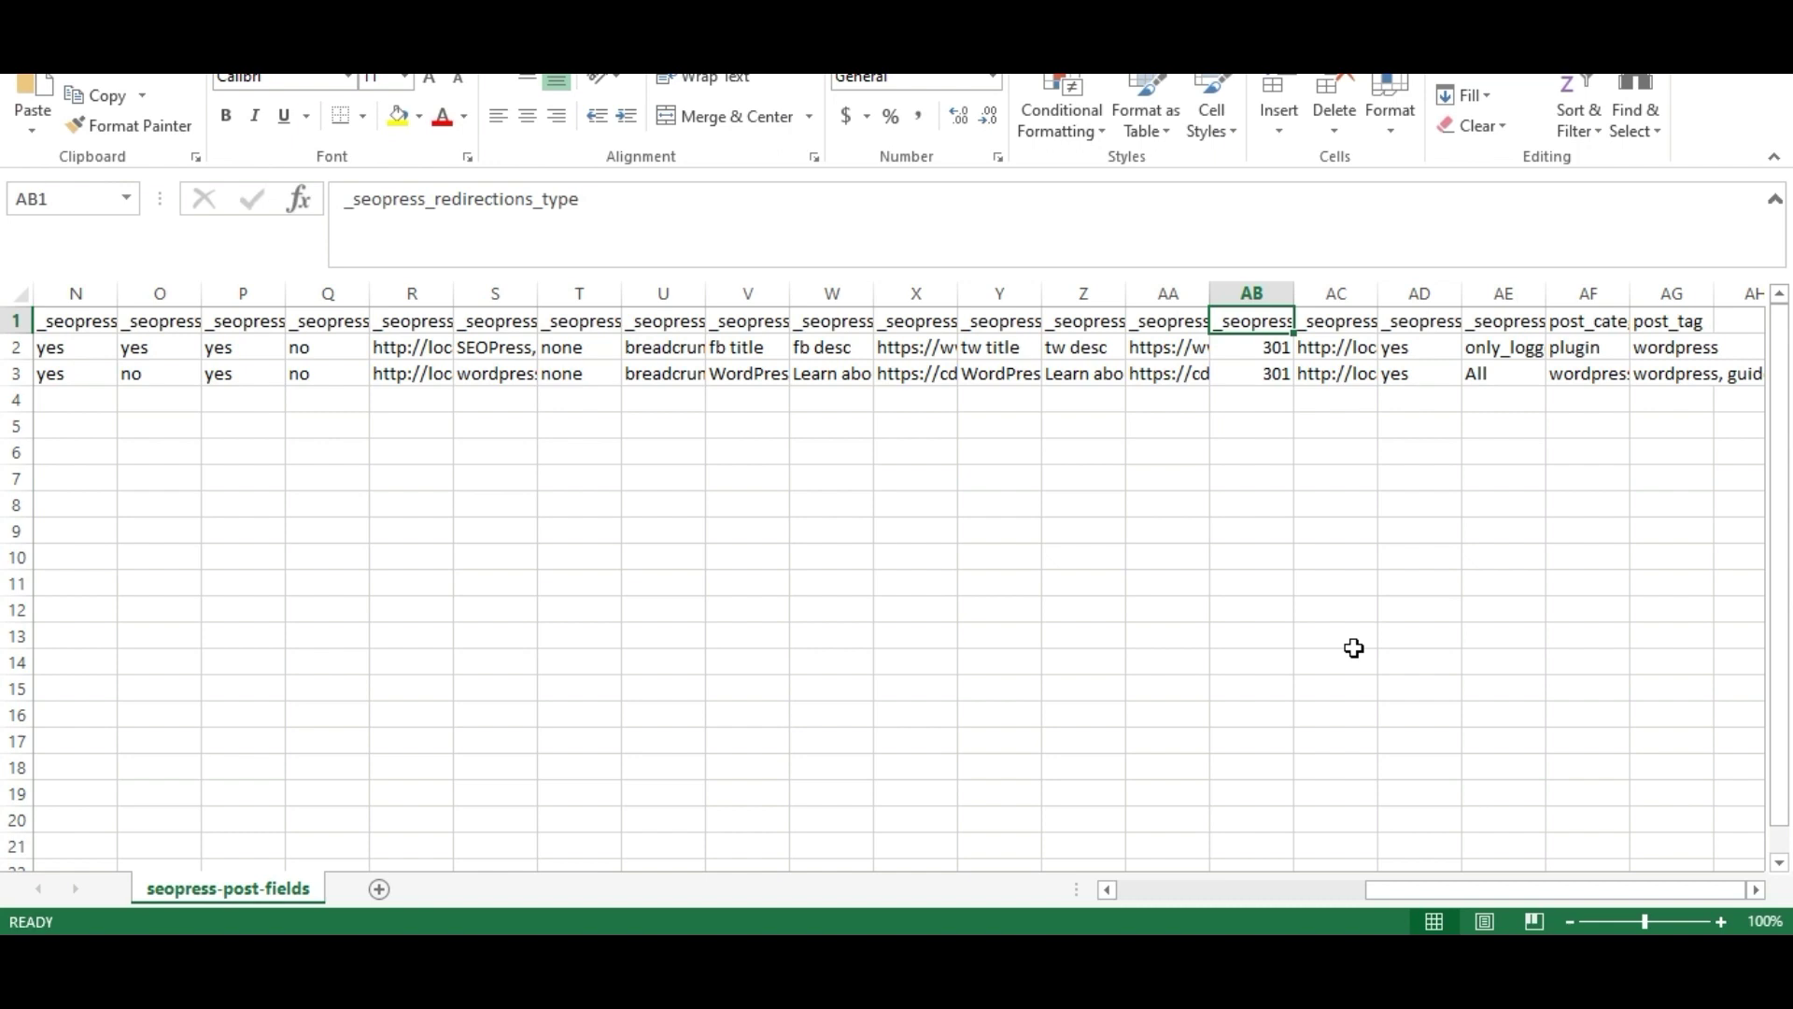
- Check the redirection columns: type 301, enabled value and the first post's target URL
{"action": "key", "text": "Down"}
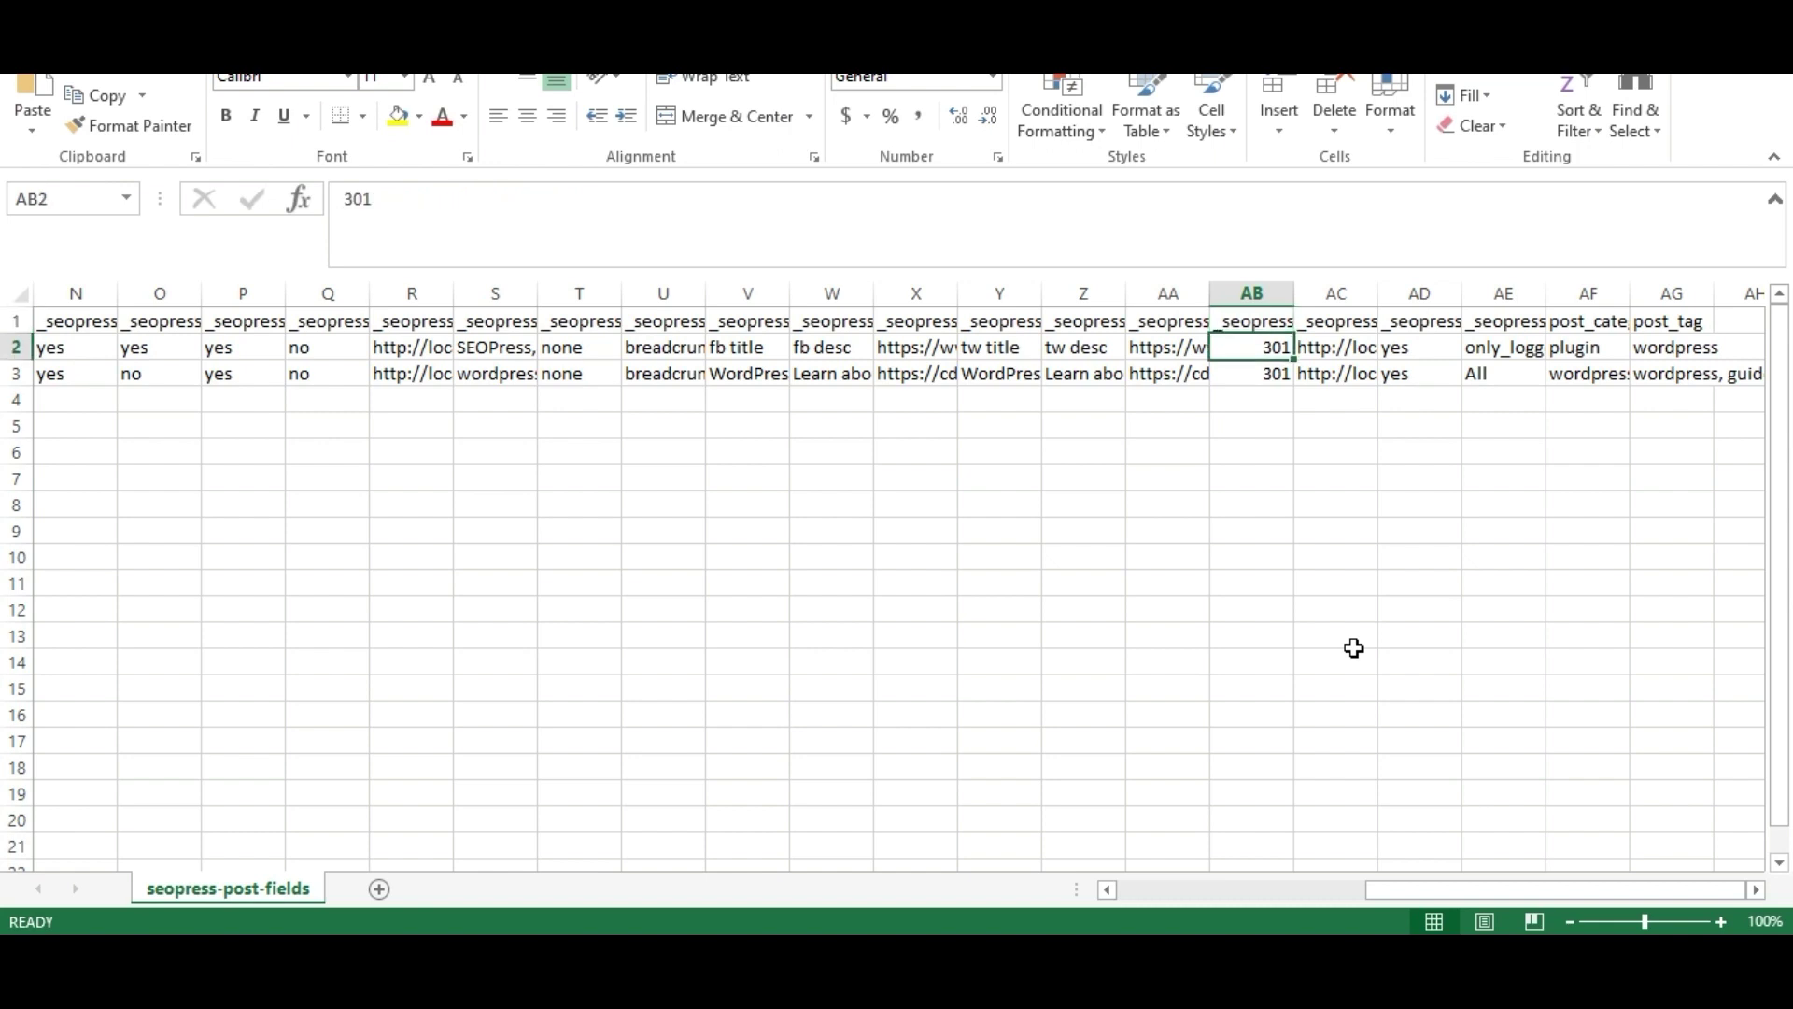
{"action": "key", "text": "Up"}
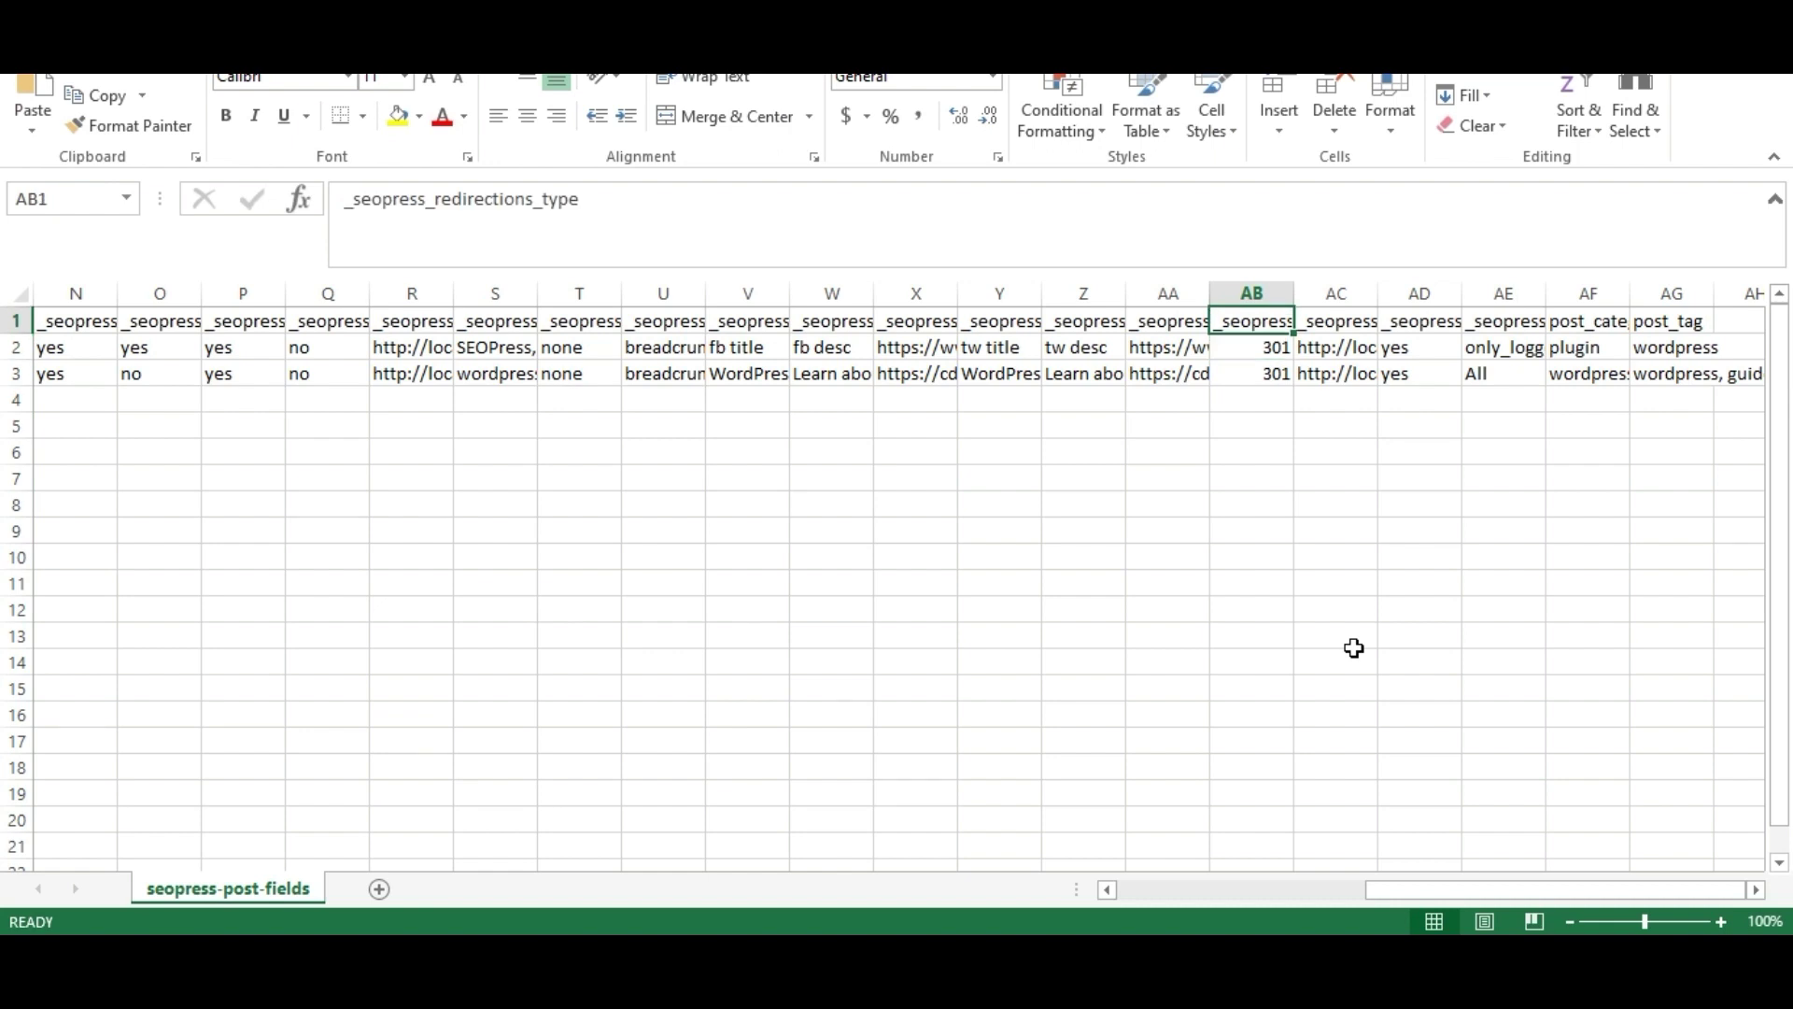
{"action": "key", "text": "Right"}
{"action": "key", "text": "Right"}
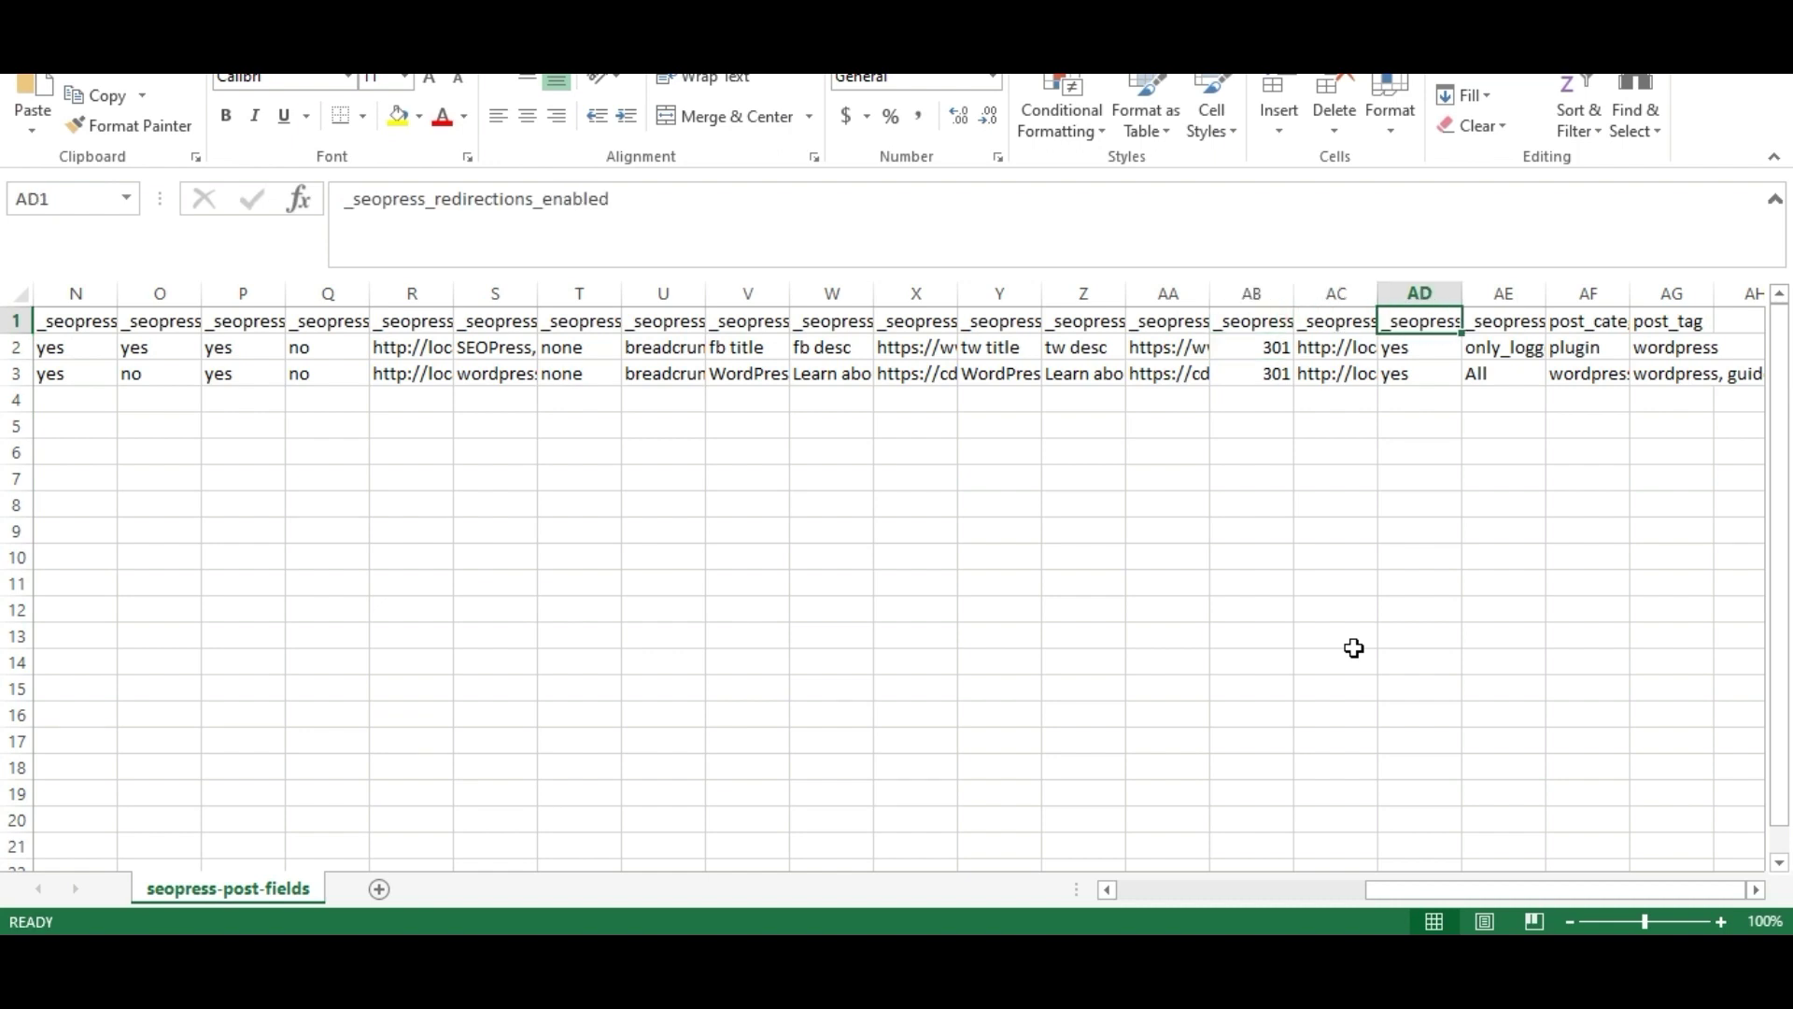
{"action": "key", "text": "Down"}
{"action": "key", "text": "Up"}
{"action": "key", "text": "Left"}
{"action": "key", "text": "Left"}
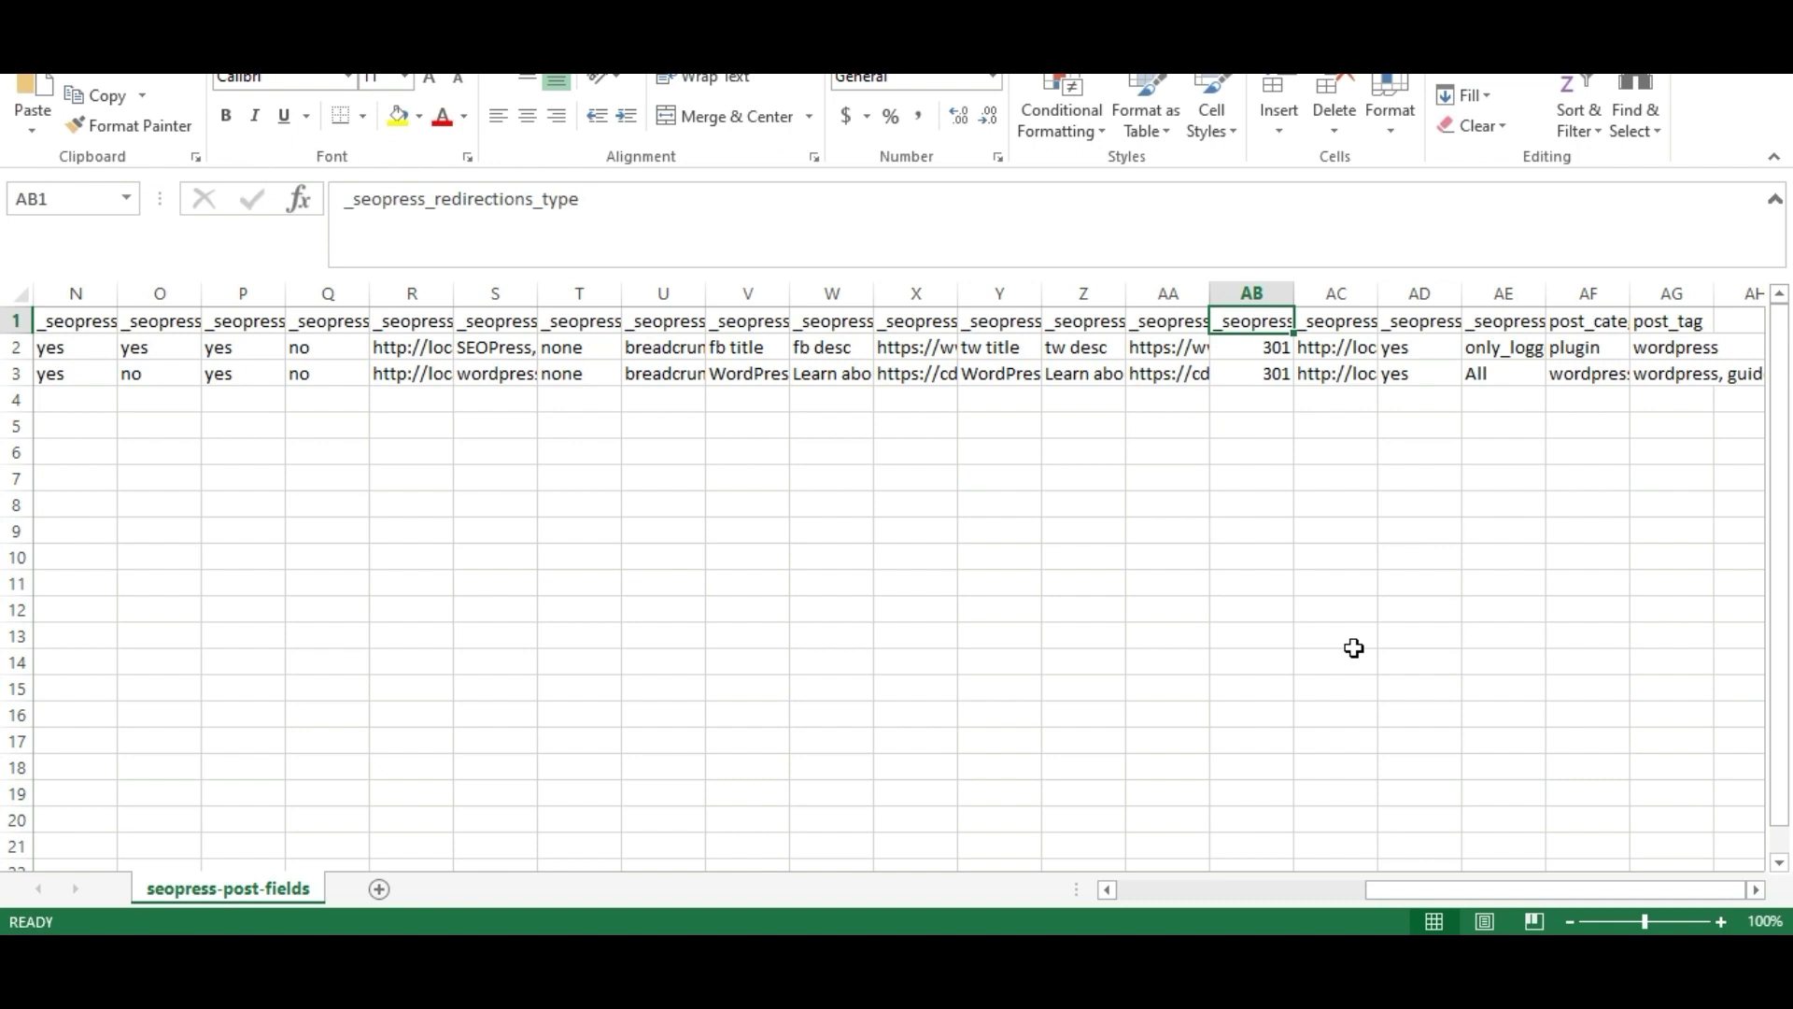
{"action": "key", "text": "Right"}
{"action": "key", "text": "Down"}
{"action": "key", "text": "Up"}
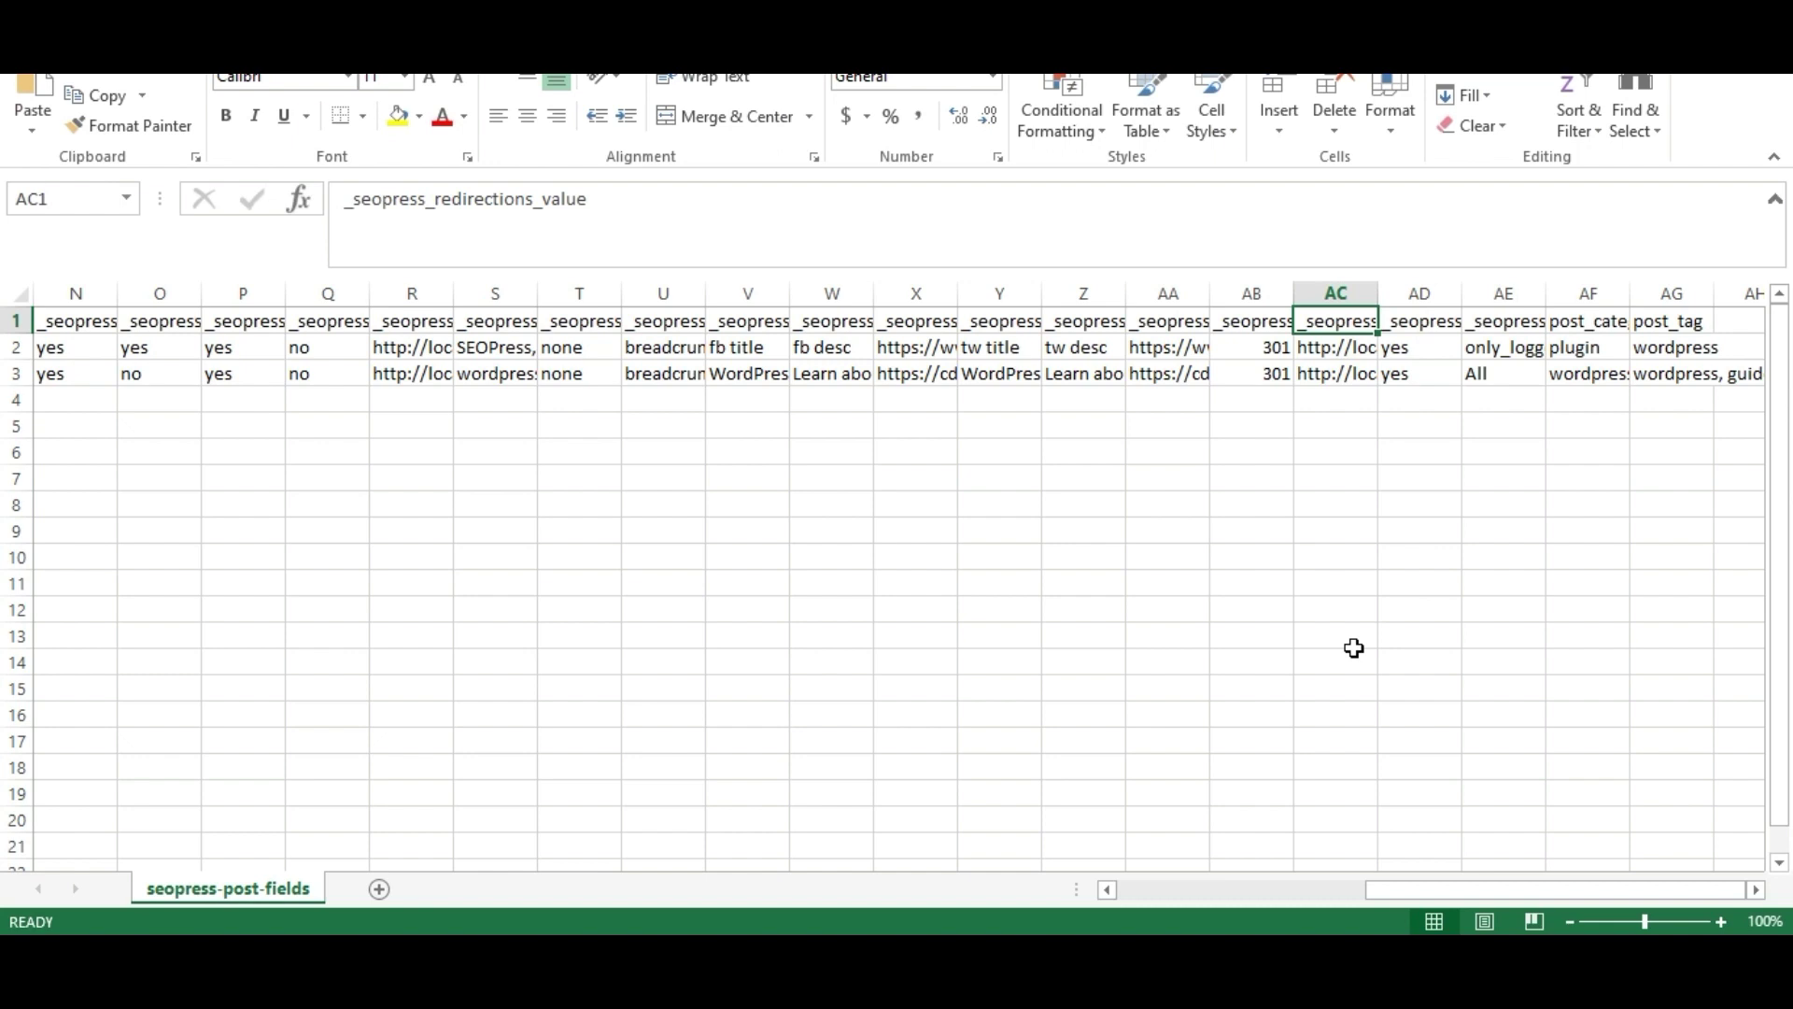
- Check both posts' redirection logged status and the post_category column
{"action": "key", "text": "Right"}
{"action": "key", "text": "Right"}
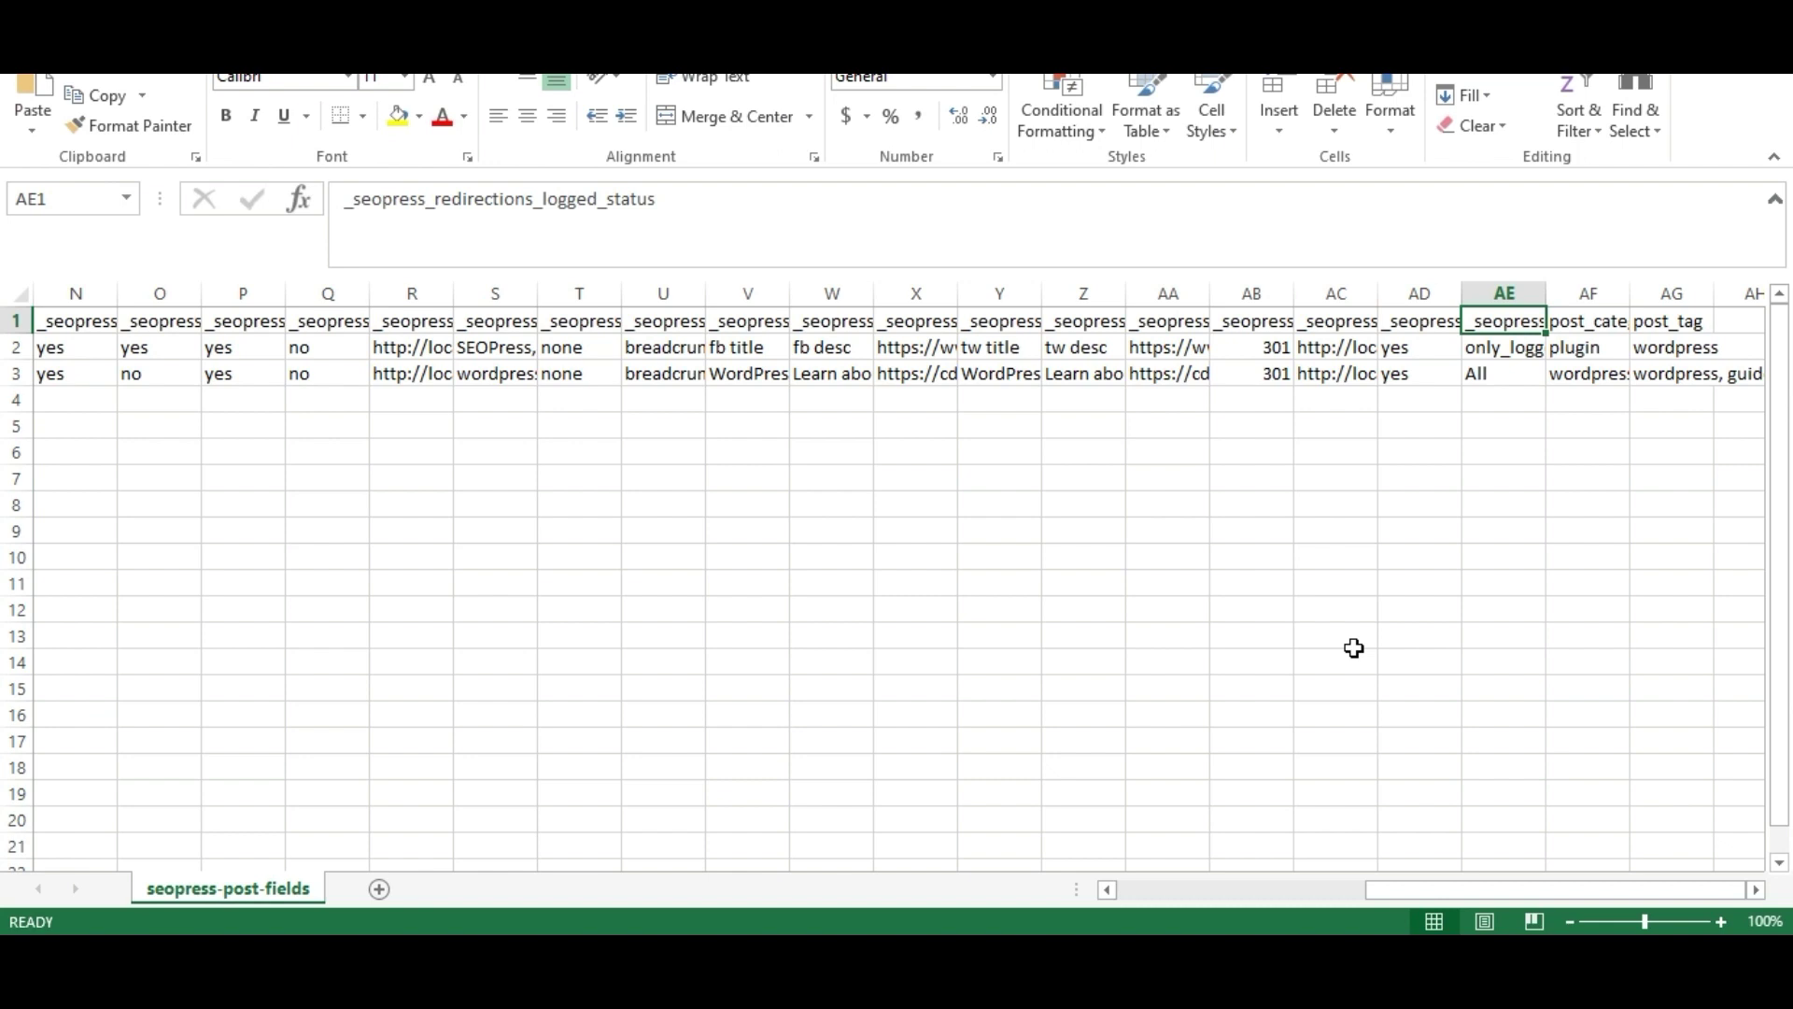
{"action": "key", "text": "Down"}
{"action": "key", "text": "Down"}
{"action": "key", "text": "Up"}
{"action": "key", "text": "Up"}
{"action": "key", "text": "Right"}
{"action": "key", "text": "Down"}
{"action": "key", "text": "Up"}
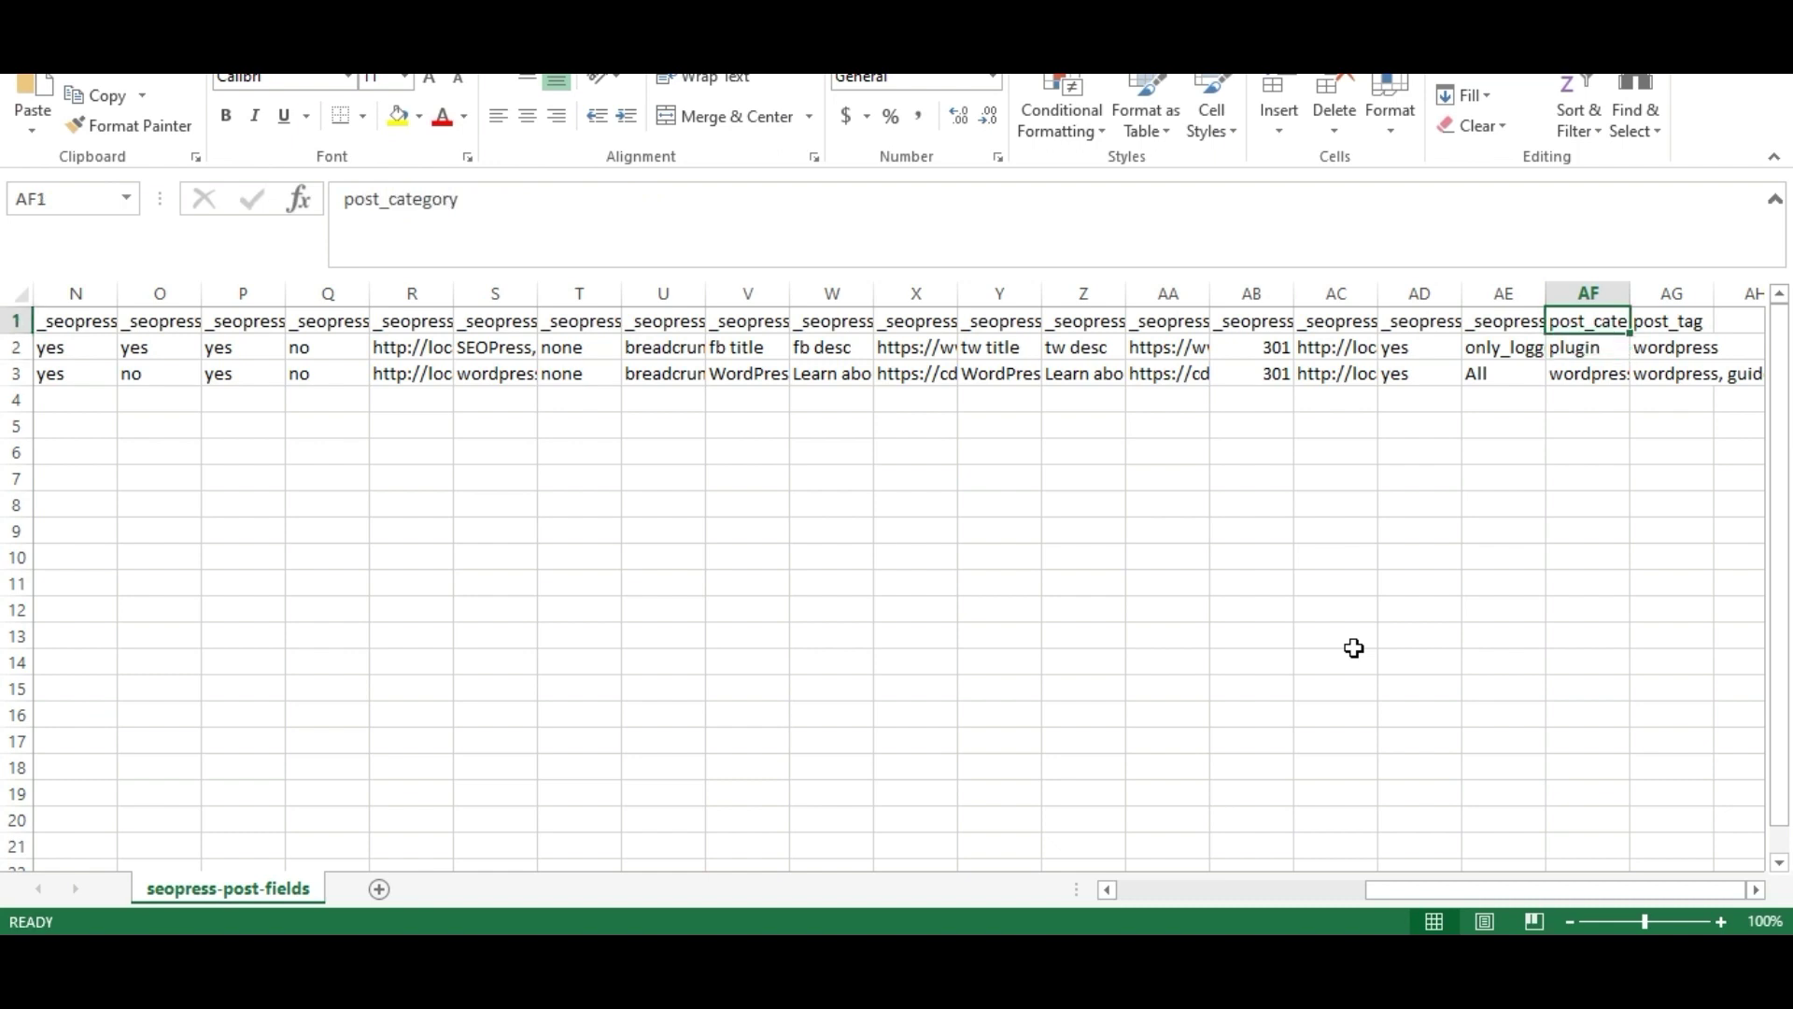
{"action": "key", "text": "Right"}
- Confirm the second post's category 'wordpress' and tags 'wordpress, guide', then return to WordPress
{"action": "key", "text": "Down"}
{"action": "key", "text": "Down"}
{"action": "key", "text": "Left"}
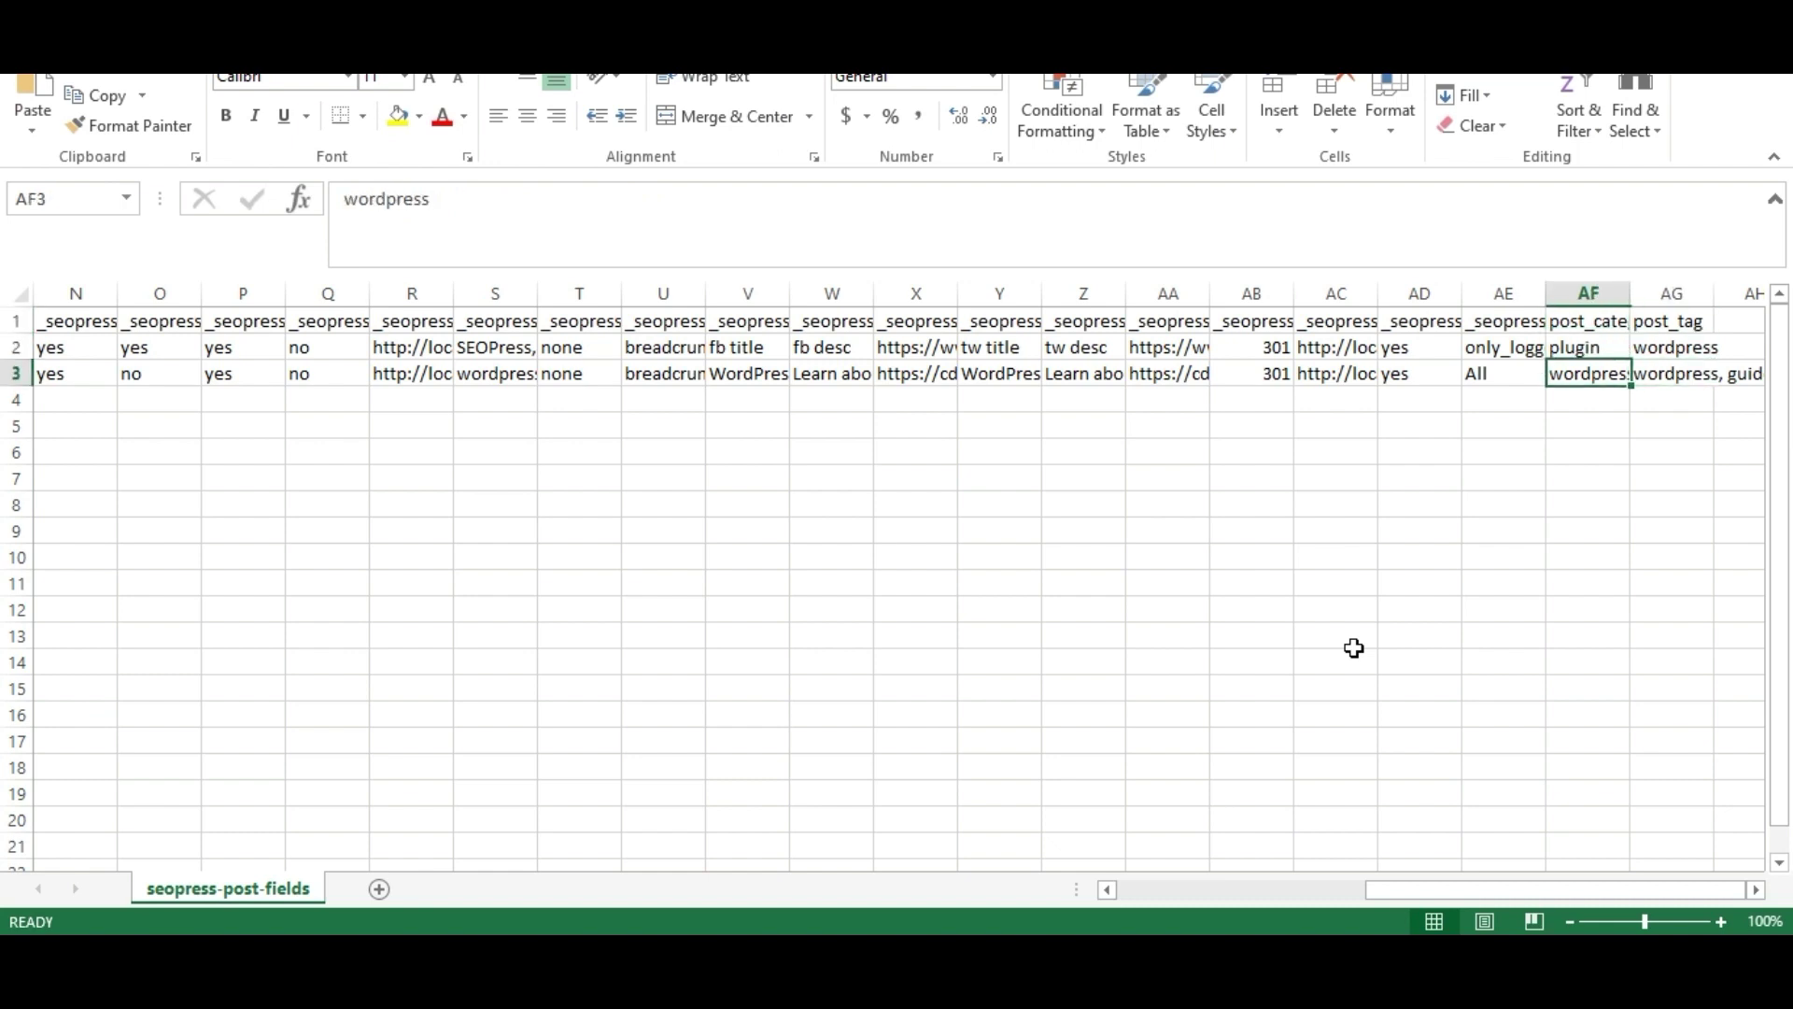
{"action": "key", "text": "Right"}
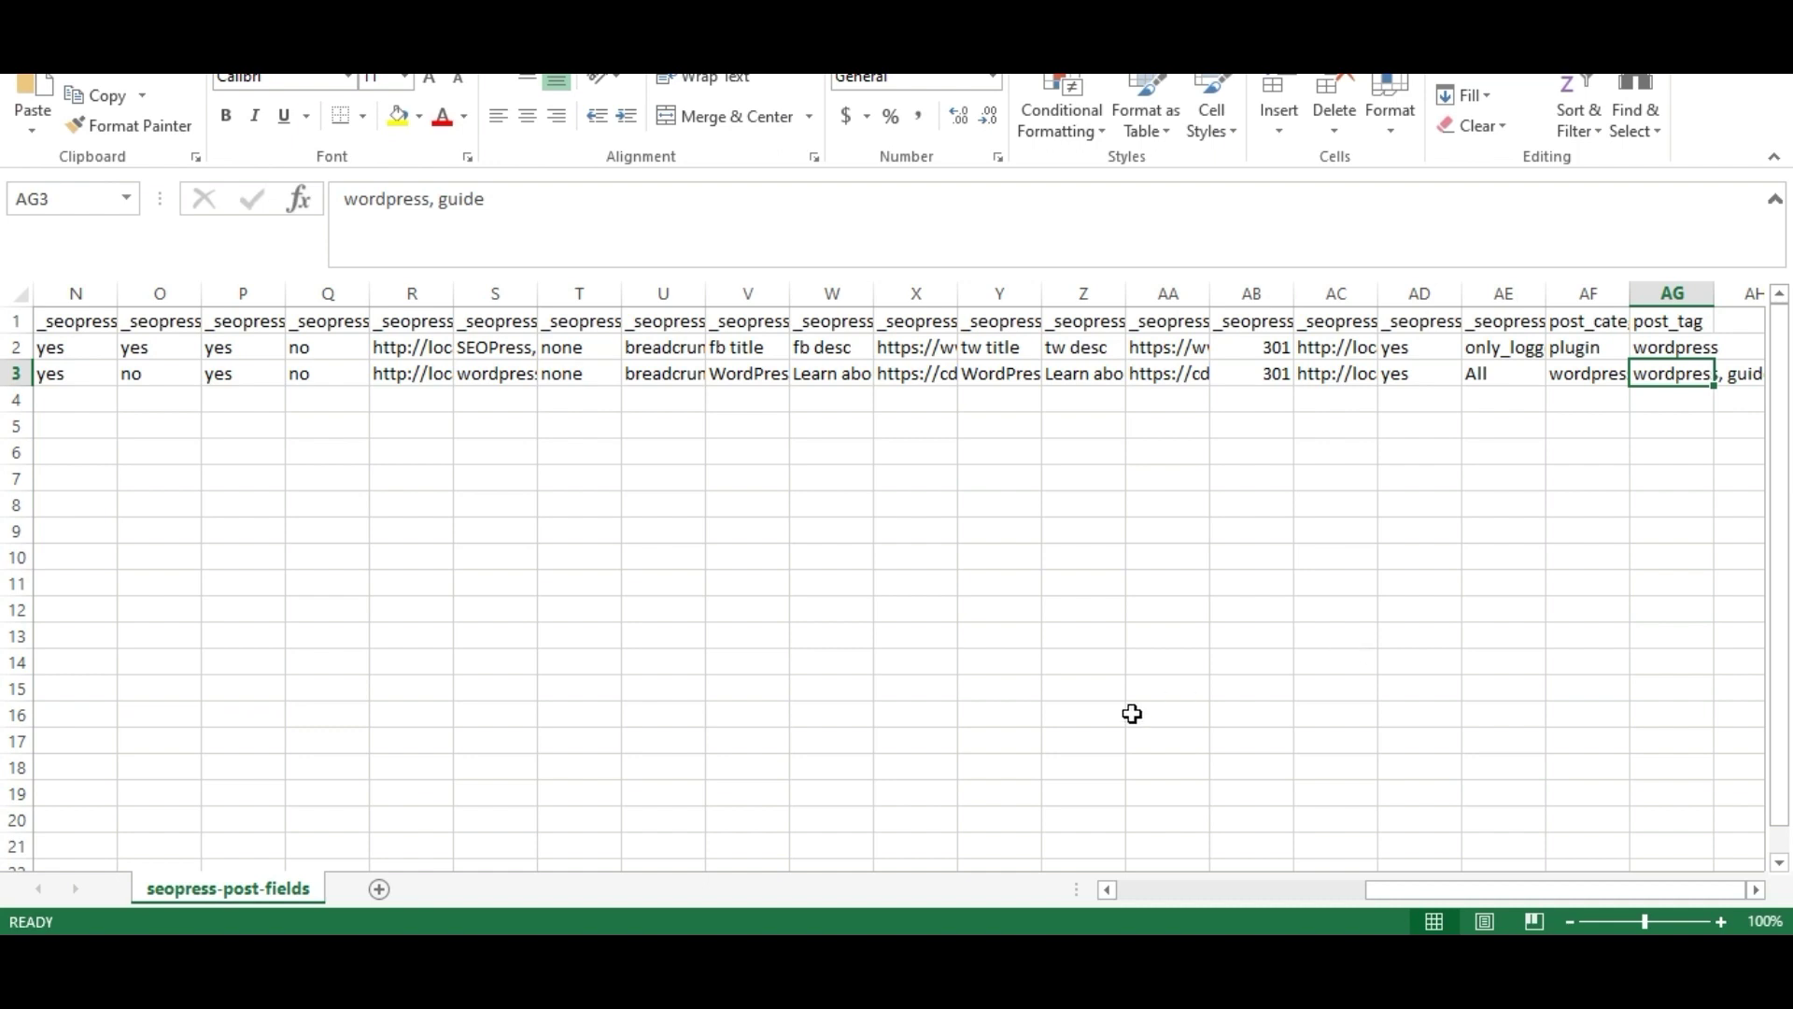
{"action": "key", "text": "alt+Tab"}
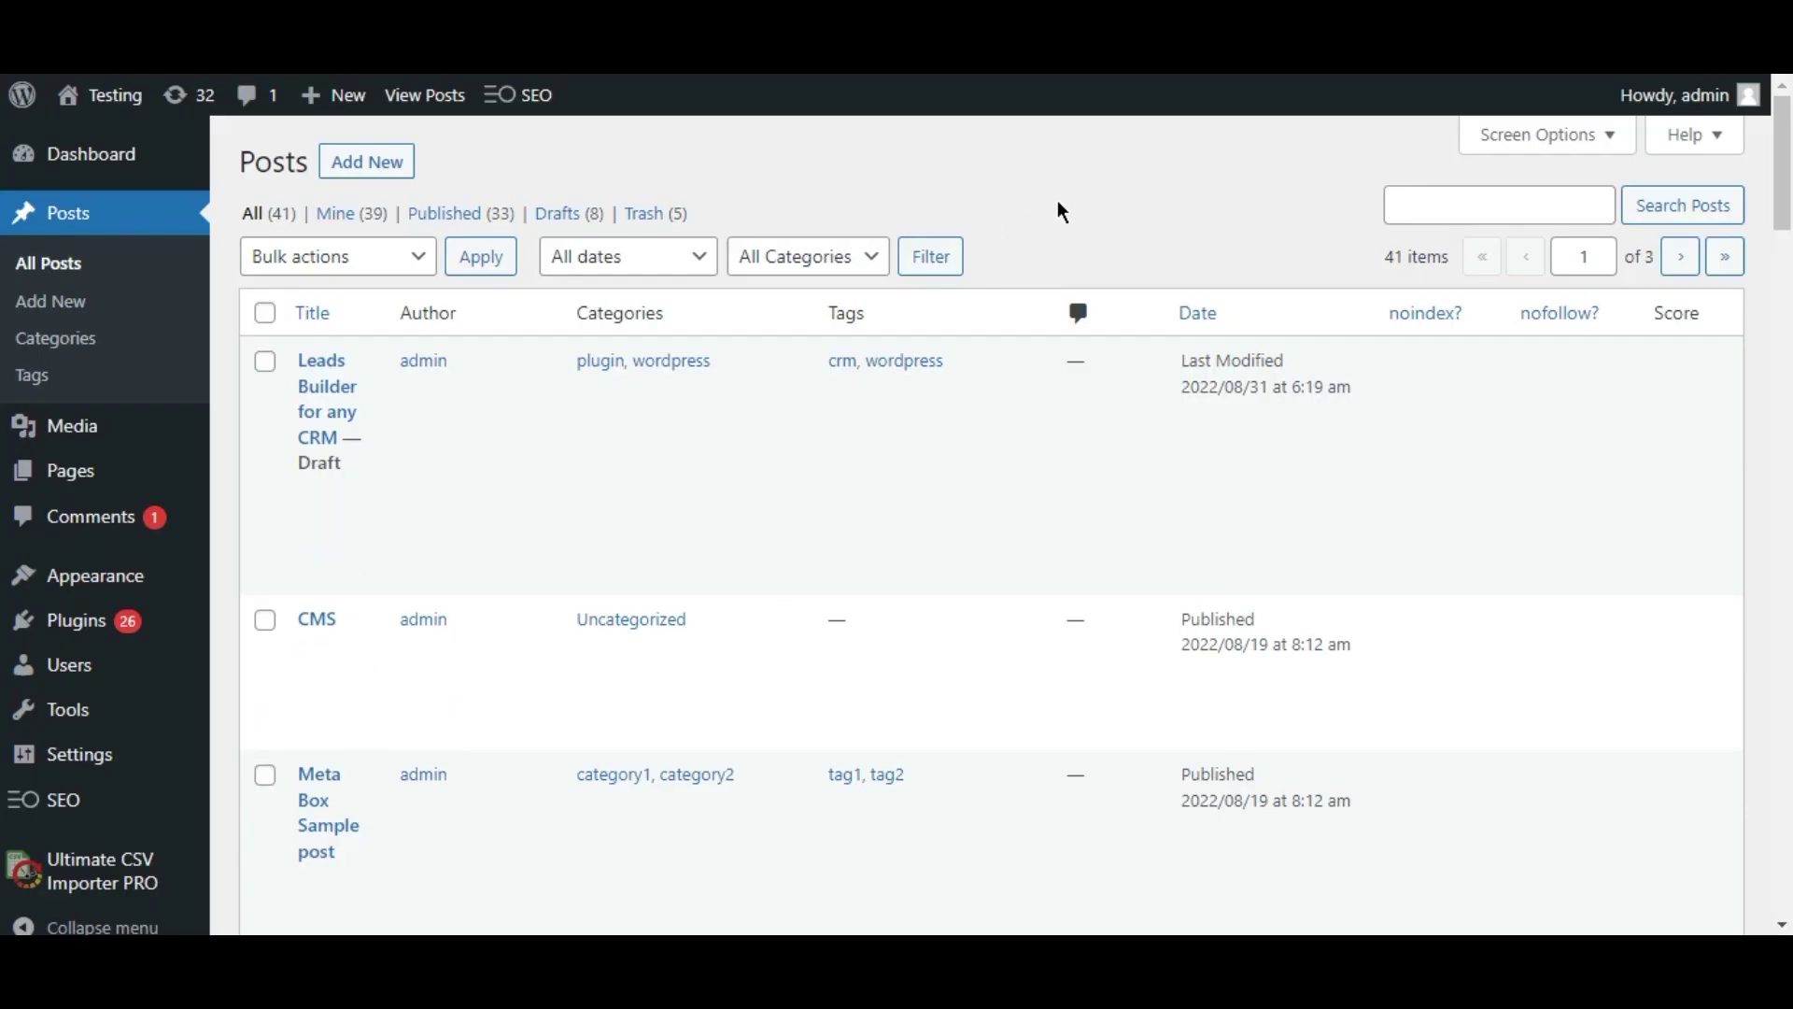
- Page through all 3 pages of the 41-item Posts list, then go back to page 1
{"action": "scroll", "coordinate": [5, 336], "scroll_direction": "down", "scroll_amount": 10}
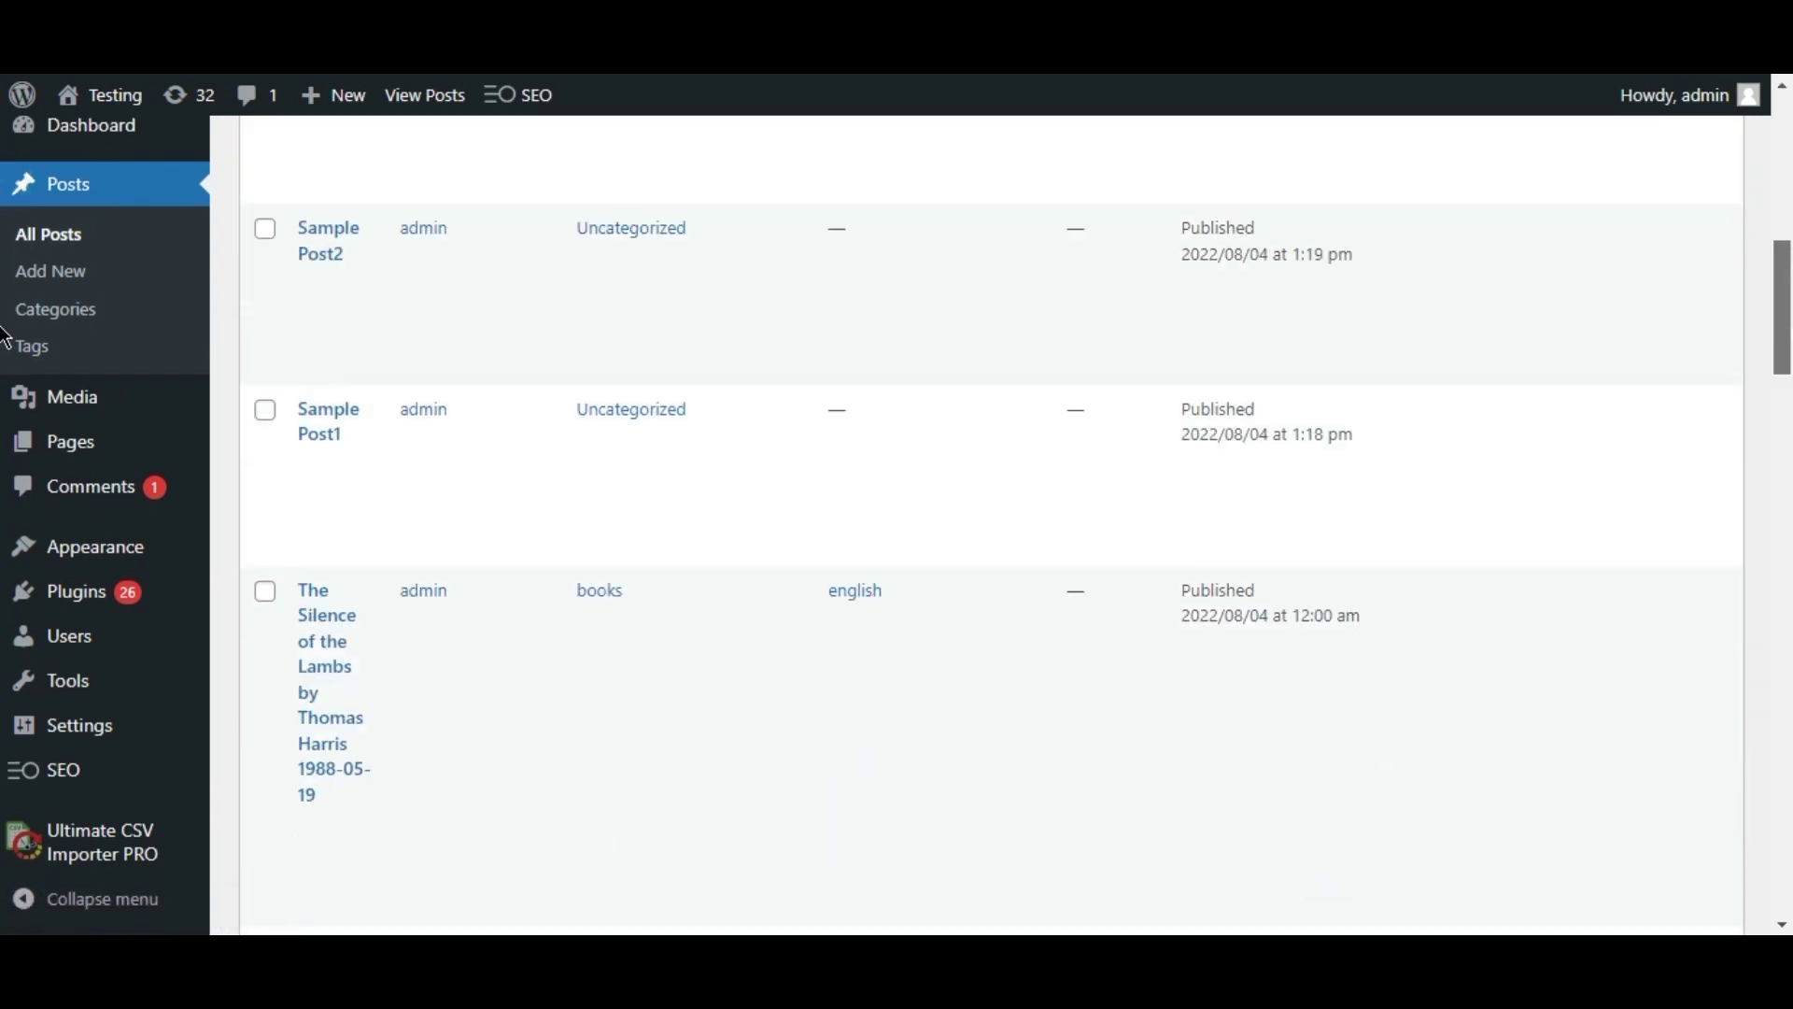
{"action": "scroll", "coordinate": [4, 336], "scroll_direction": "down", "scroll_amount": 15}
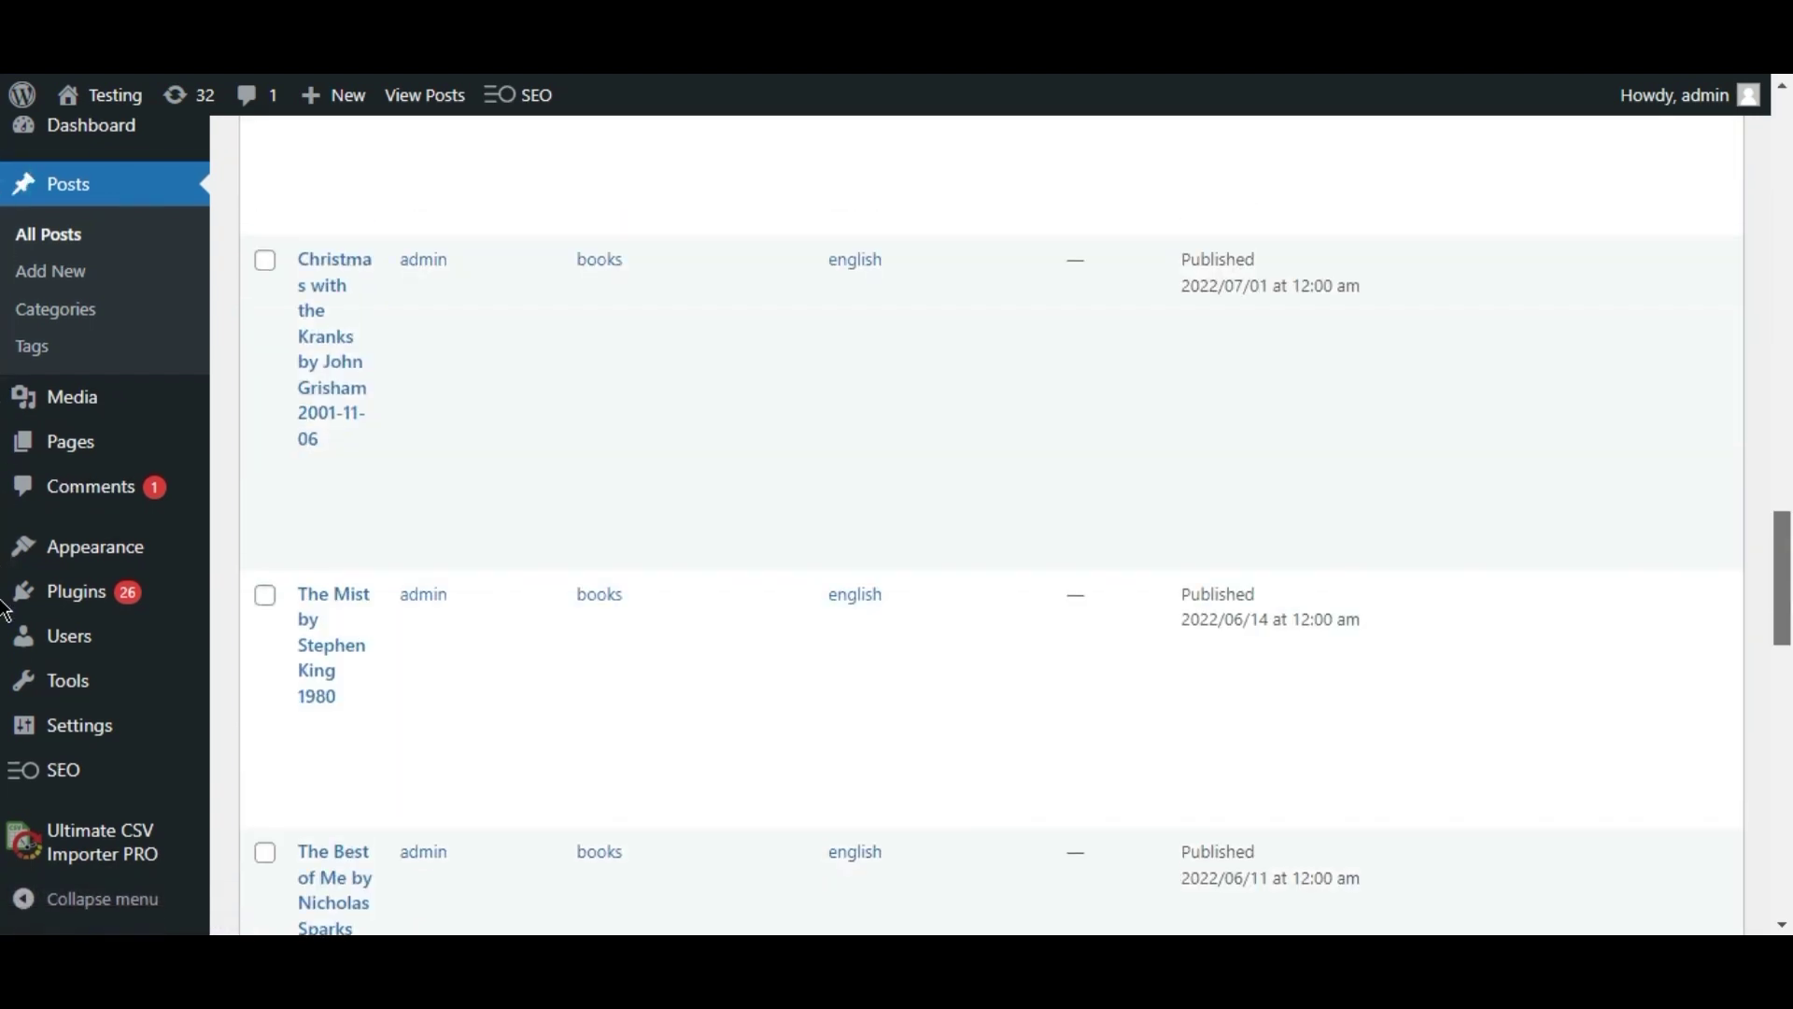
{"action": "scroll", "coordinate": [4, 612], "scroll_direction": "down", "scroll_amount": 12}
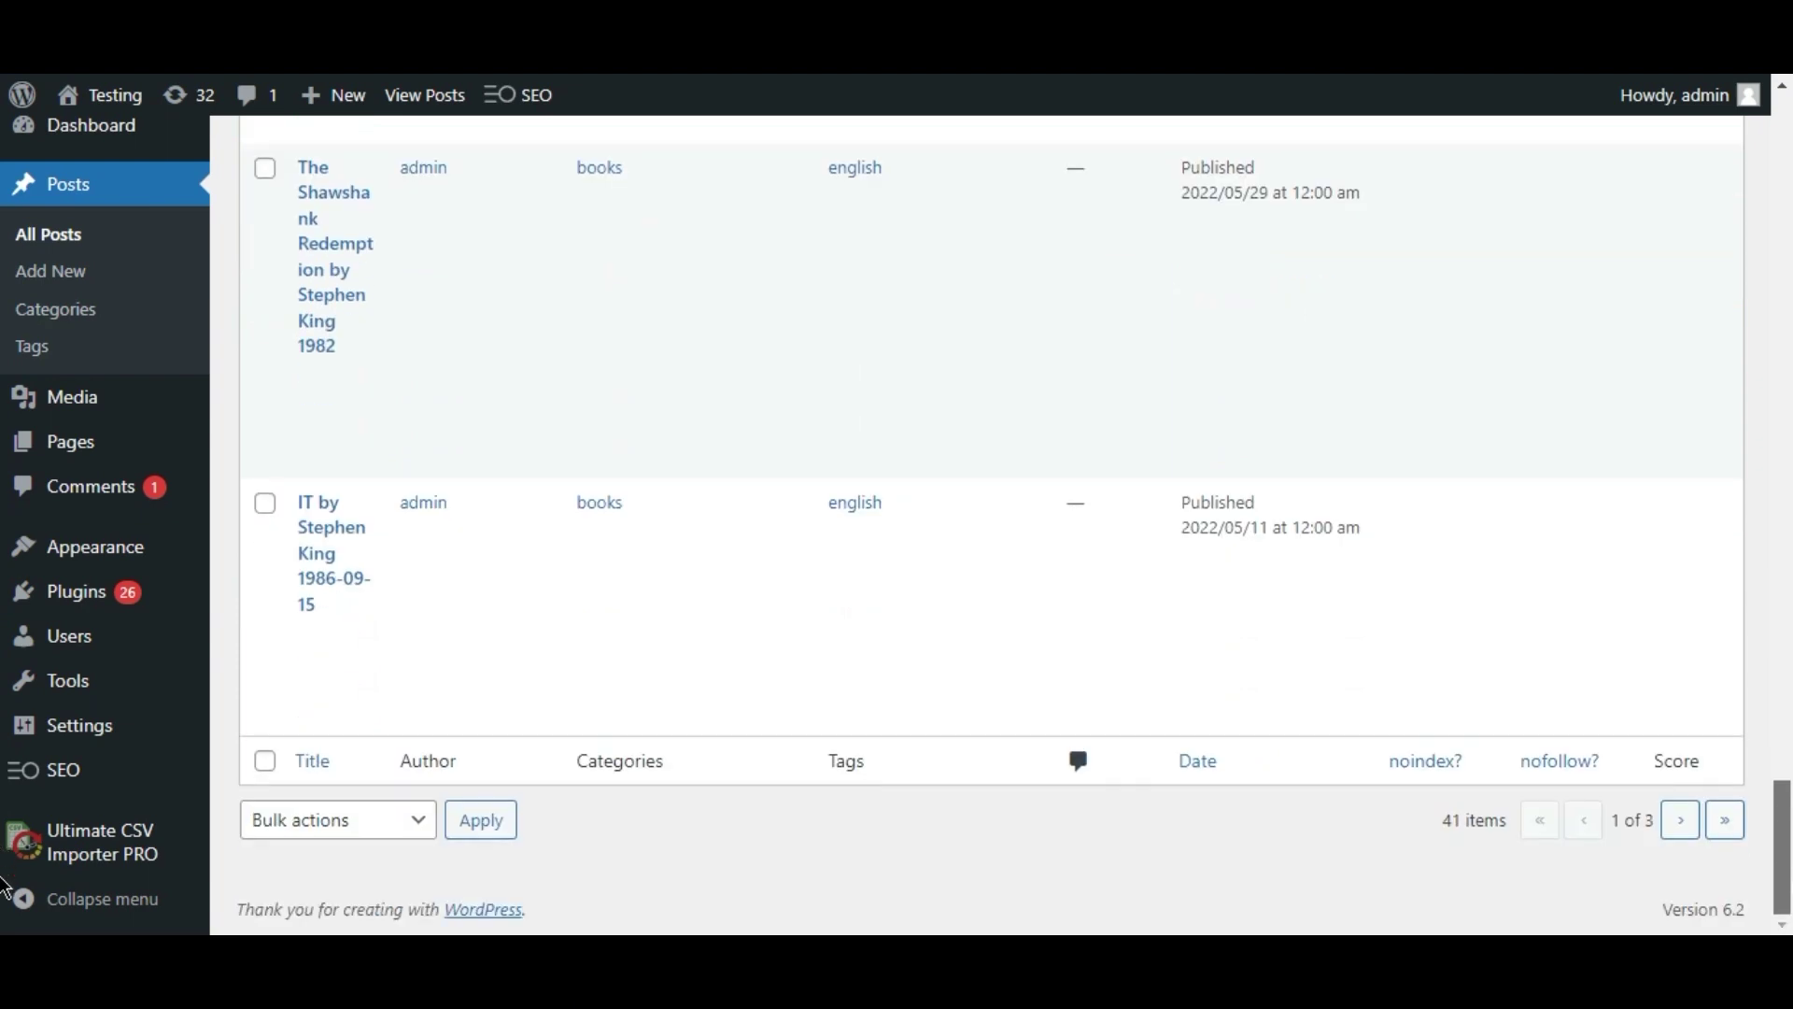
{"action": "left_click", "coordinate": [1681, 822]}
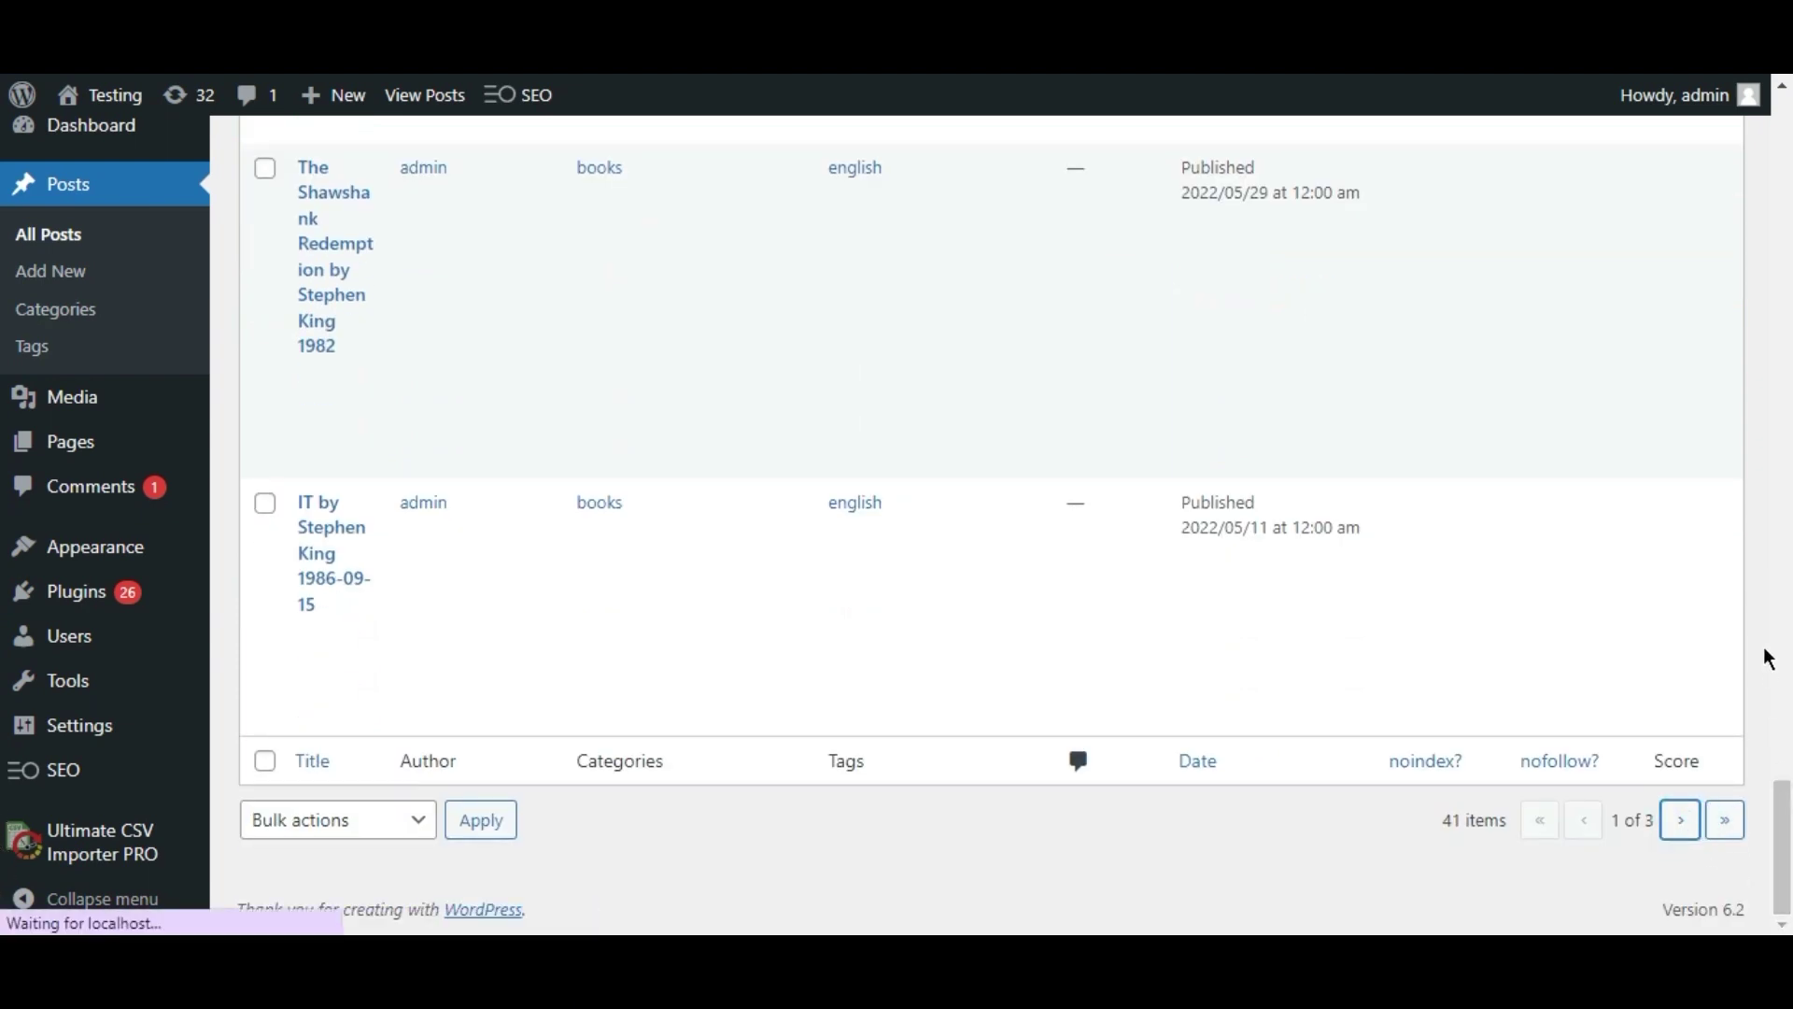
{"action": "scroll", "coordinate": [1779, 233], "scroll_direction": "down", "scroll_amount": 2}
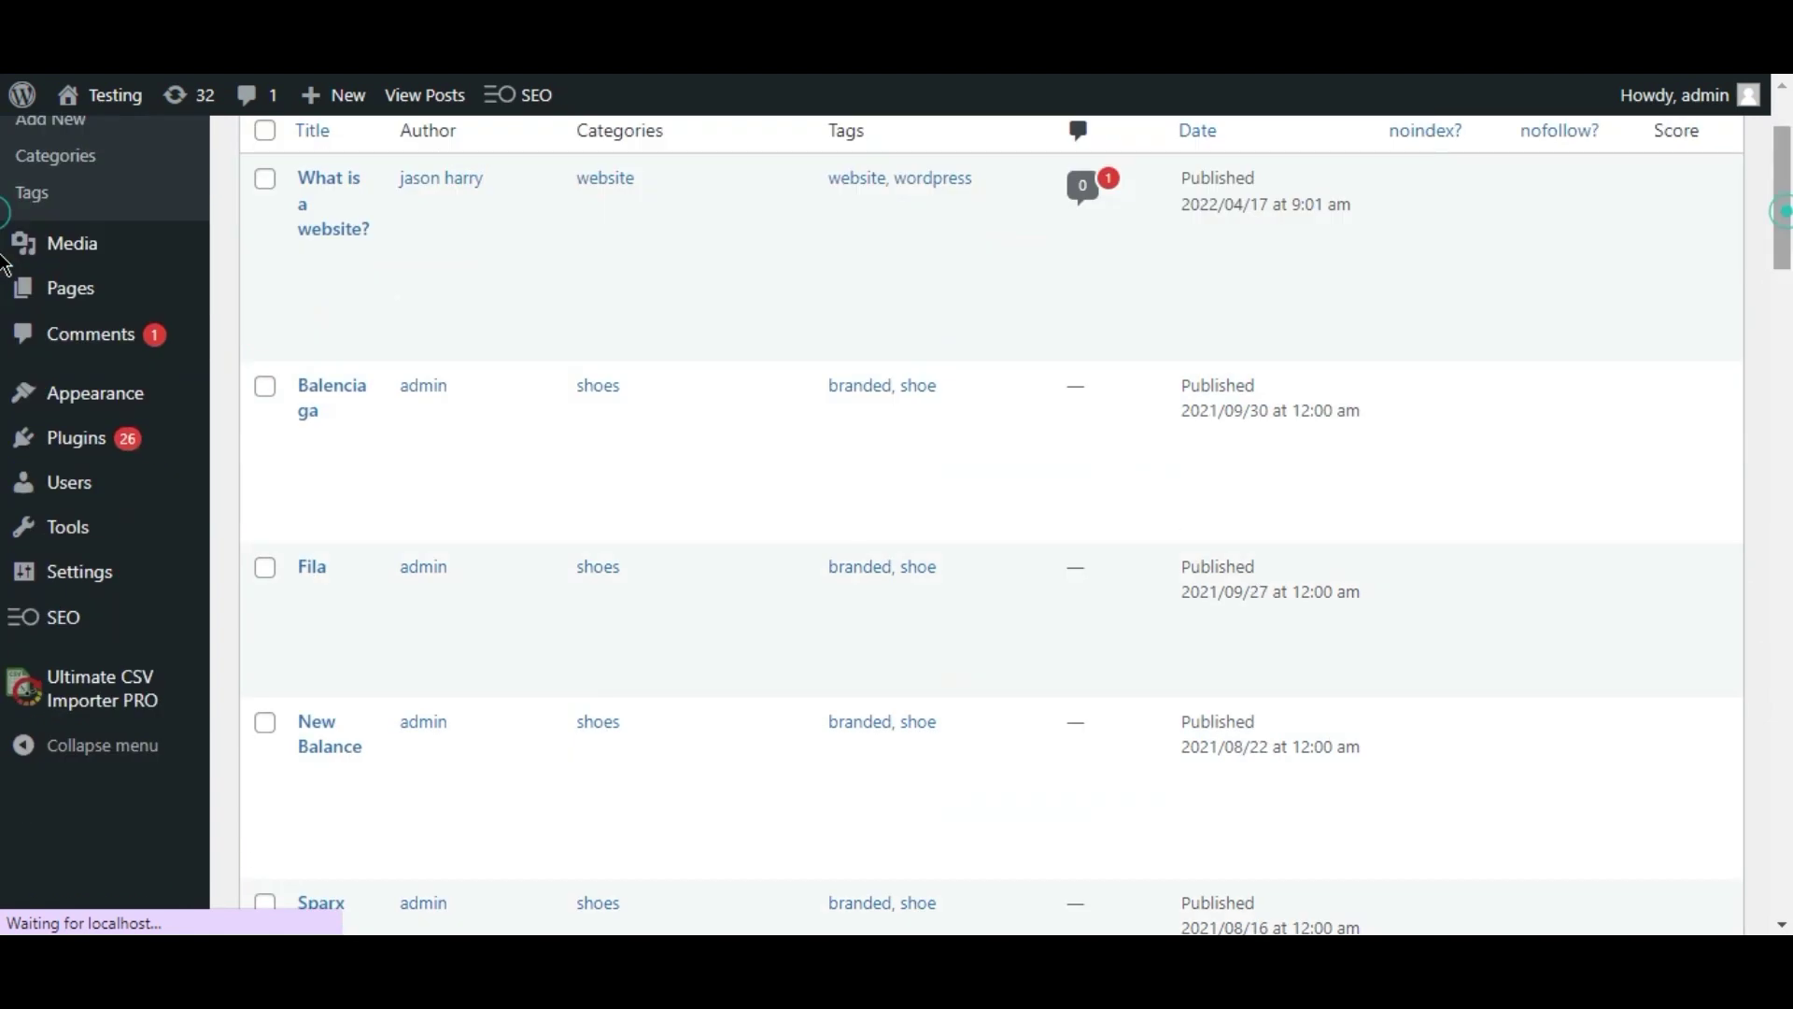
{"action": "scroll", "coordinate": [4, 264], "scroll_direction": "down", "scroll_amount": 12}
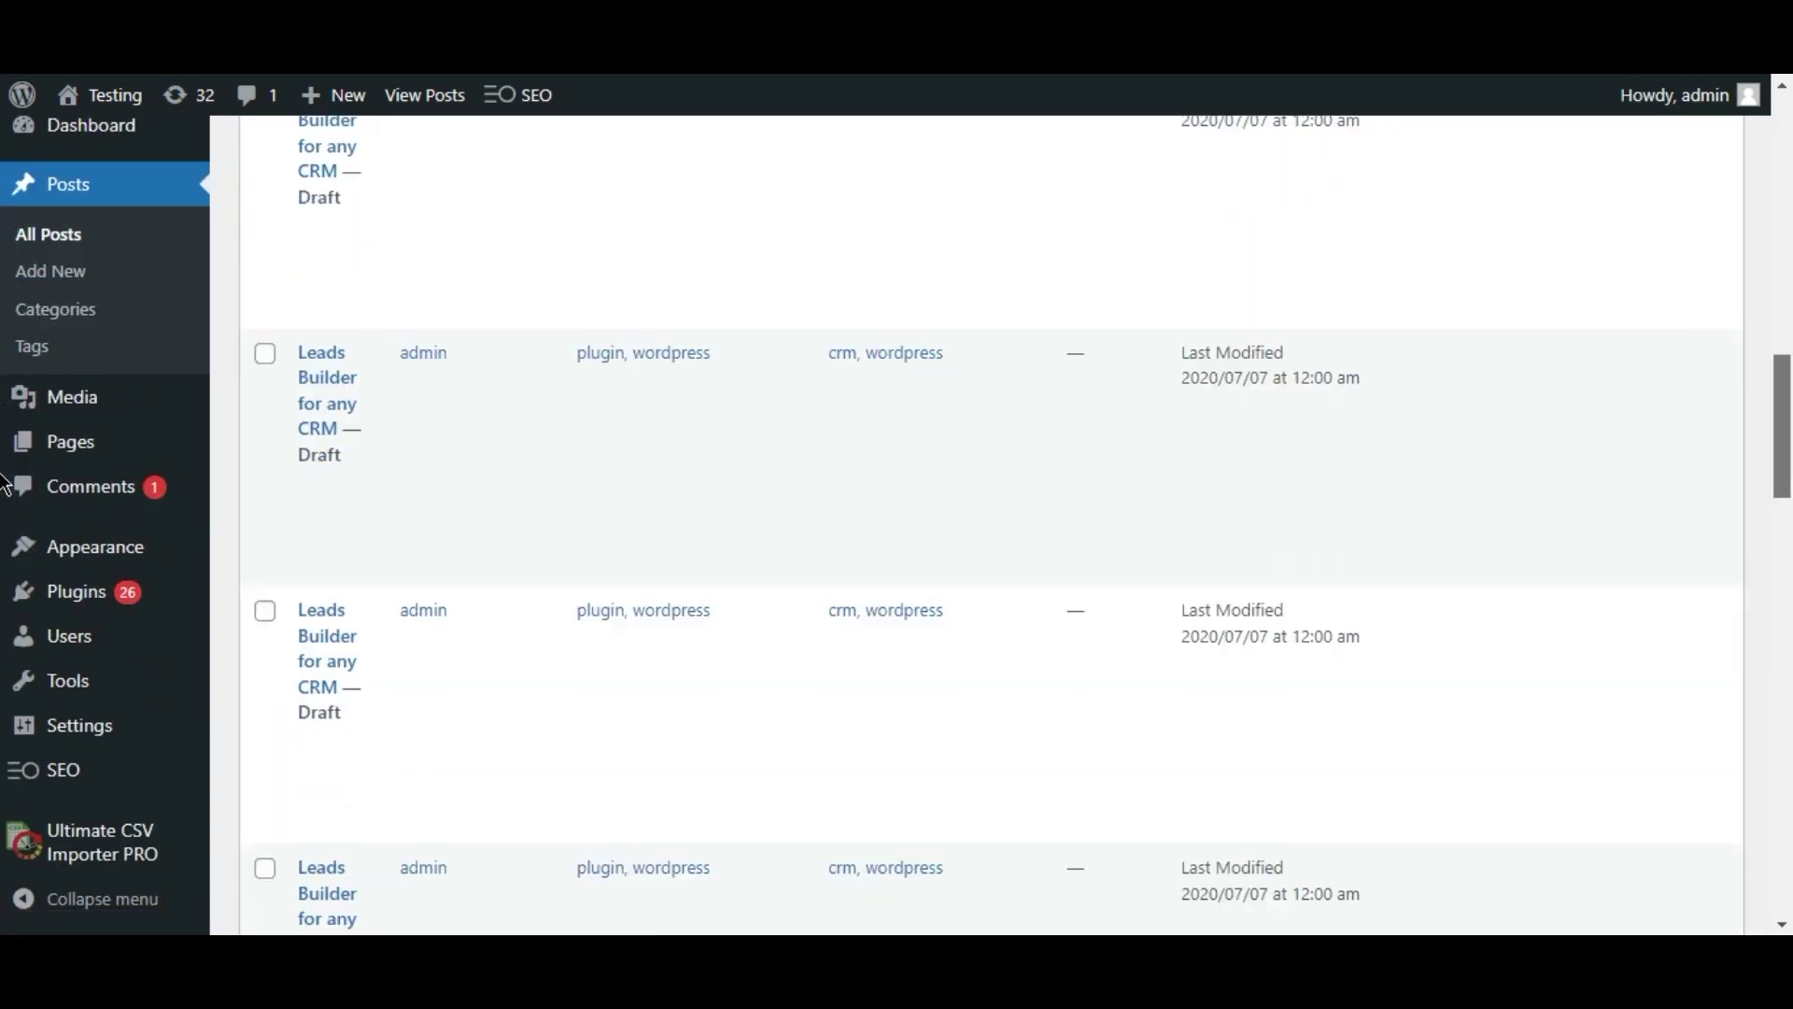
{"action": "scroll", "coordinate": [4, 484], "scroll_direction": "down", "scroll_amount": 15}
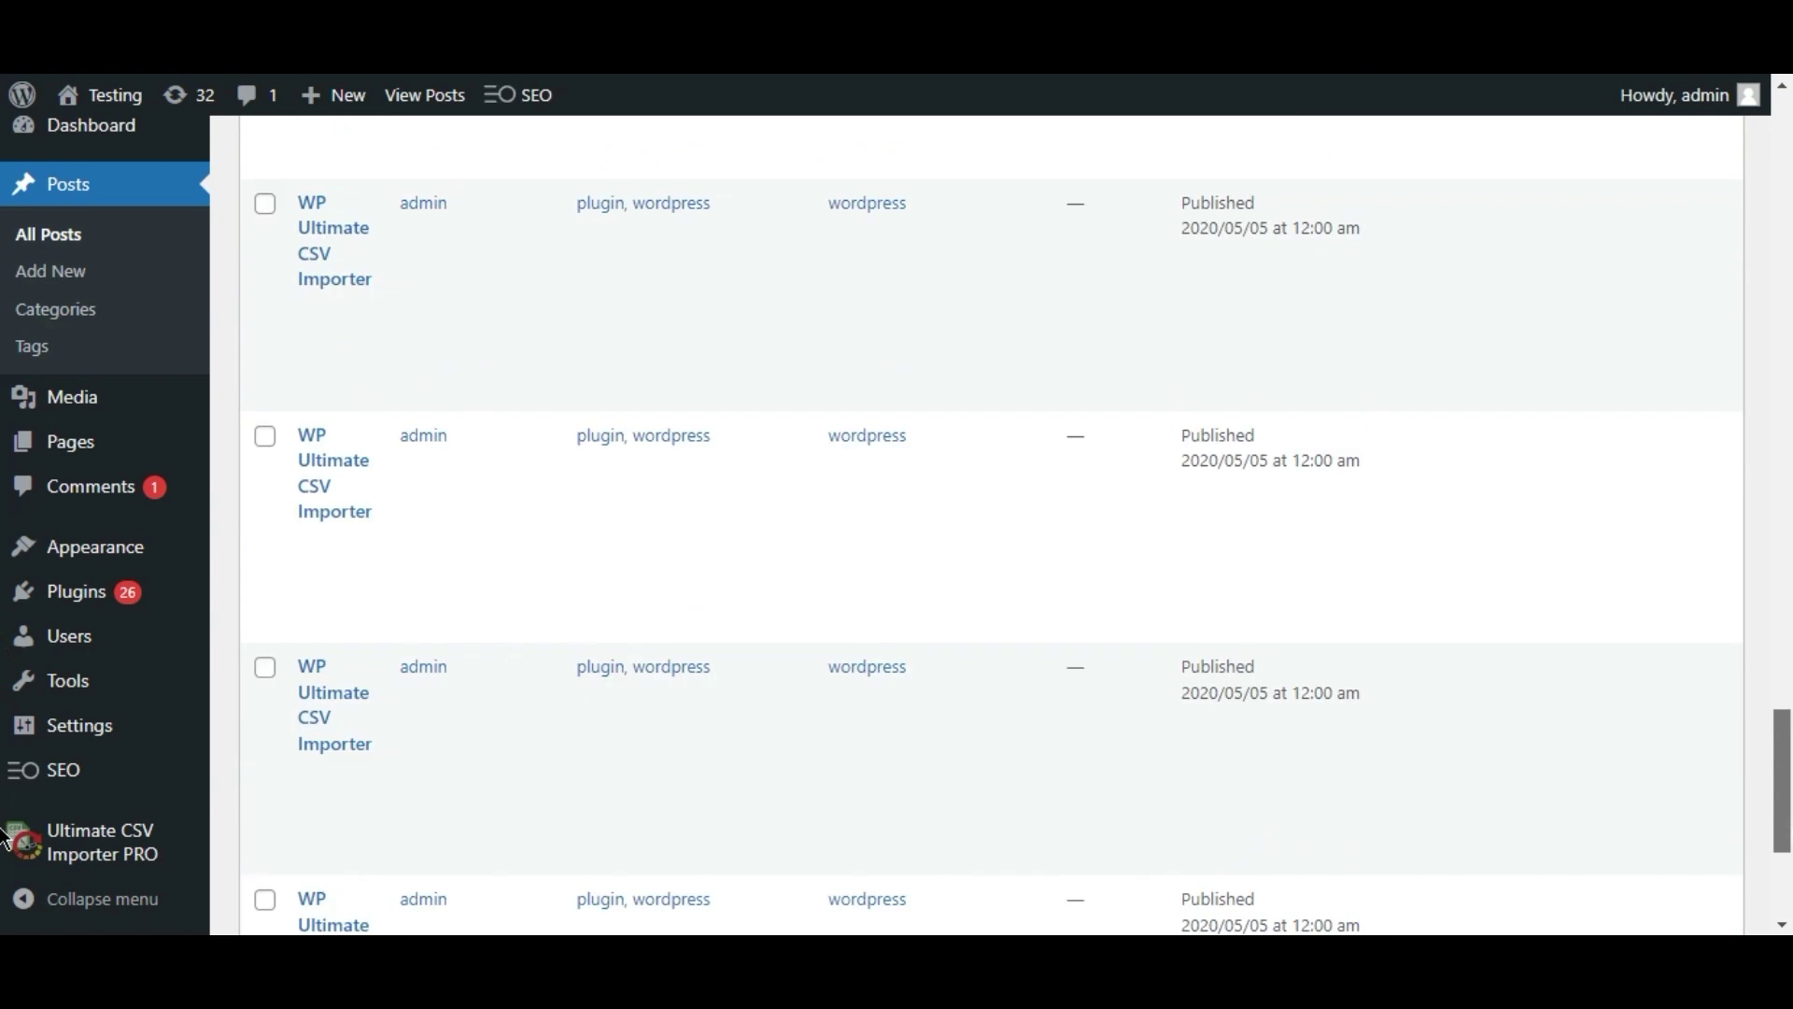
{"action": "scroll", "coordinate": [4, 838], "scroll_direction": "down", "scroll_amount": 4}
{"action": "left_click", "coordinate": [1680, 820]}
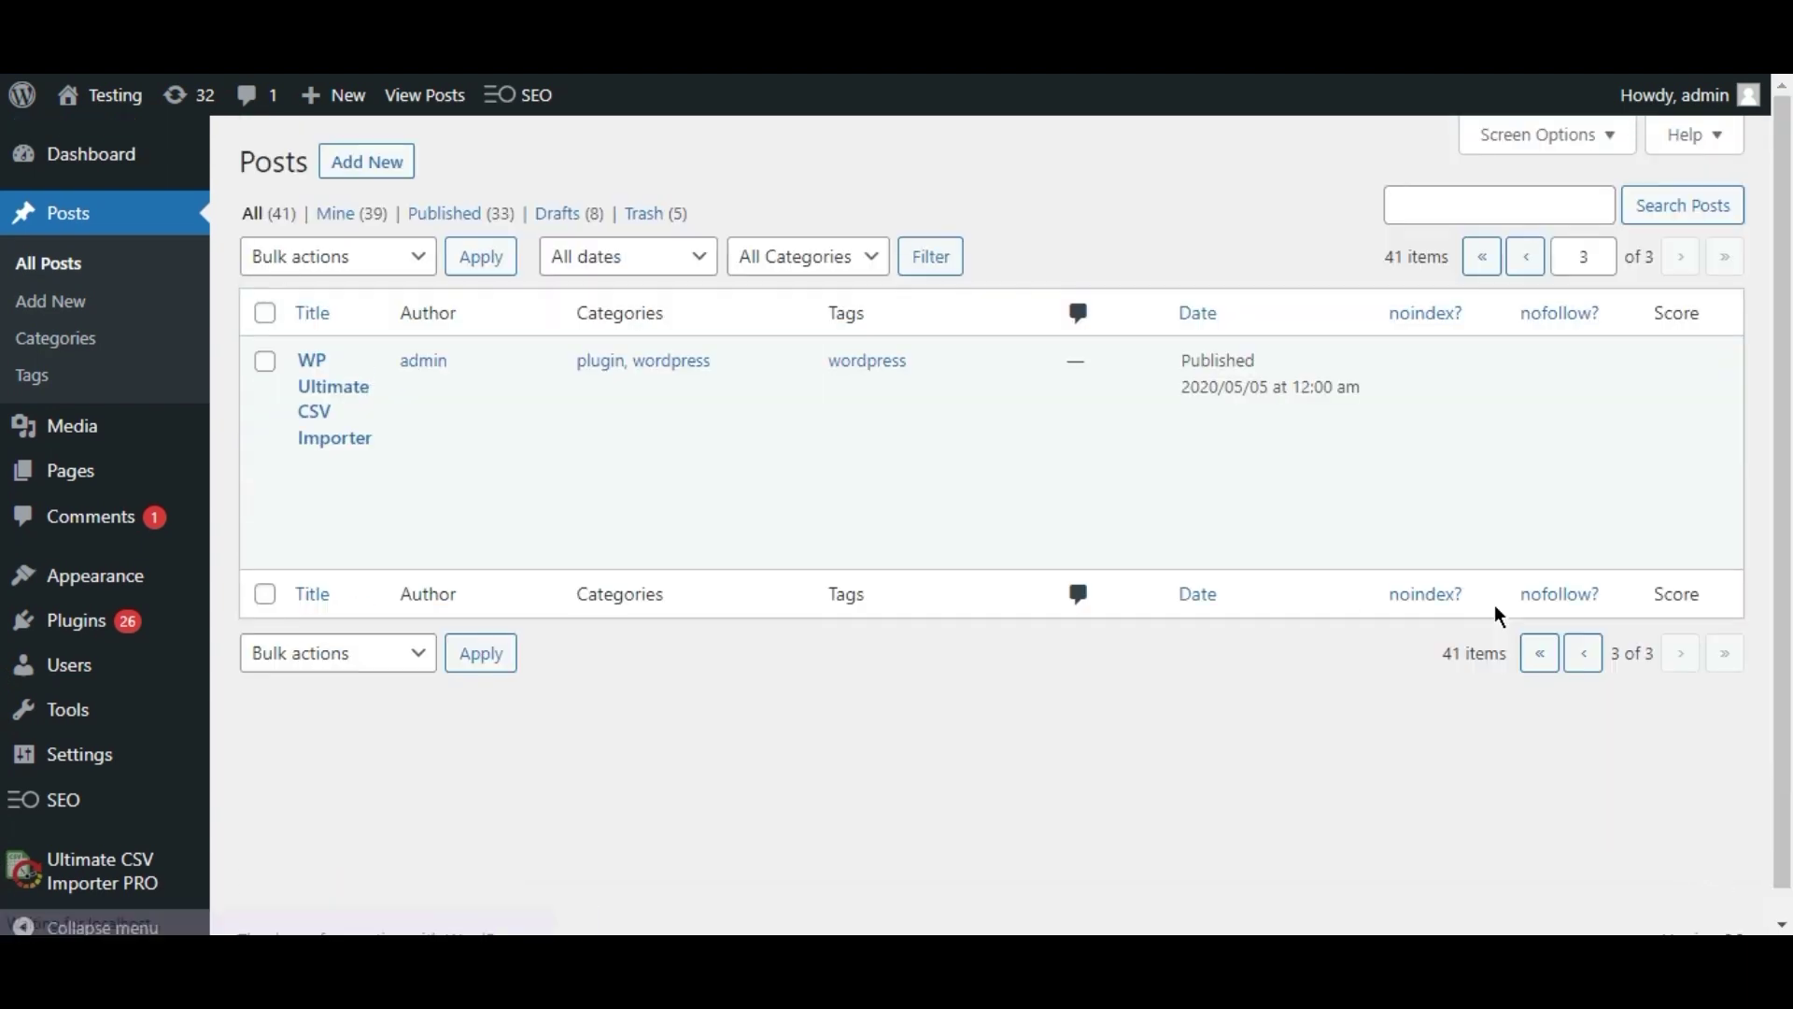
{"action": "left_click", "coordinate": [1481, 256]}
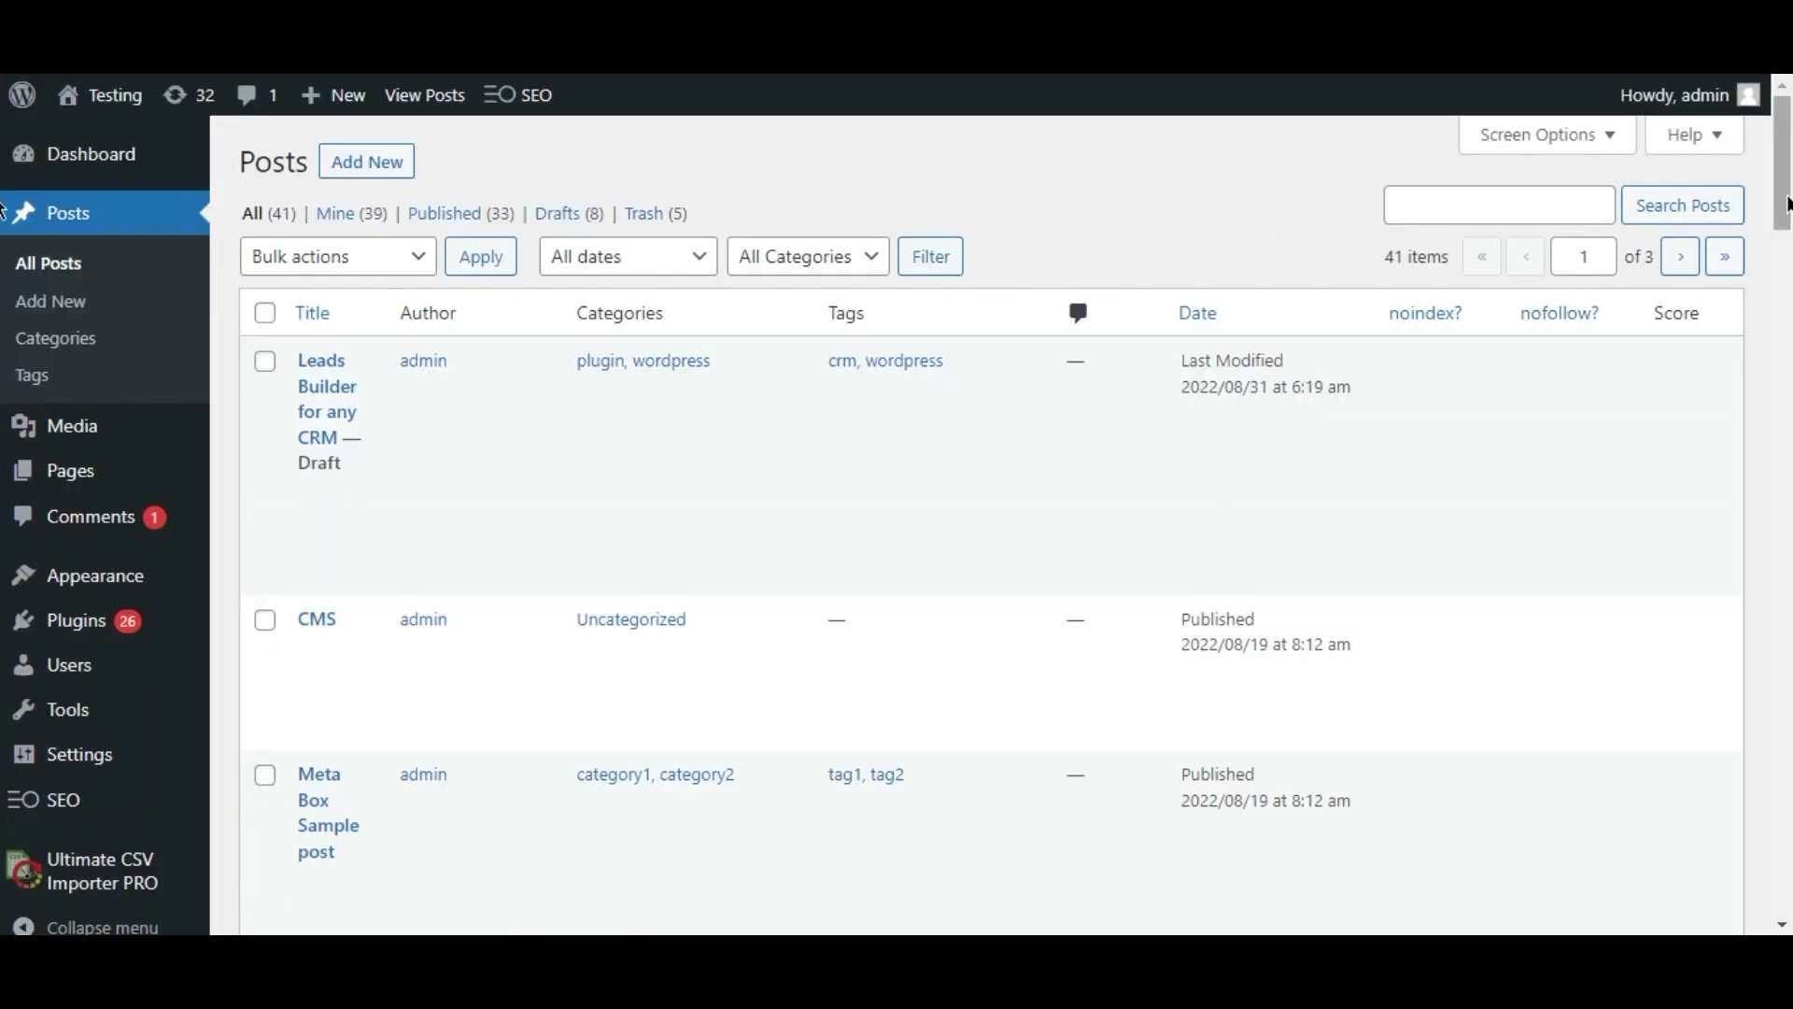
{"action": "left_click_drag", "start_coordinate": [1775, 180], "coordinate": [1775, 200]}
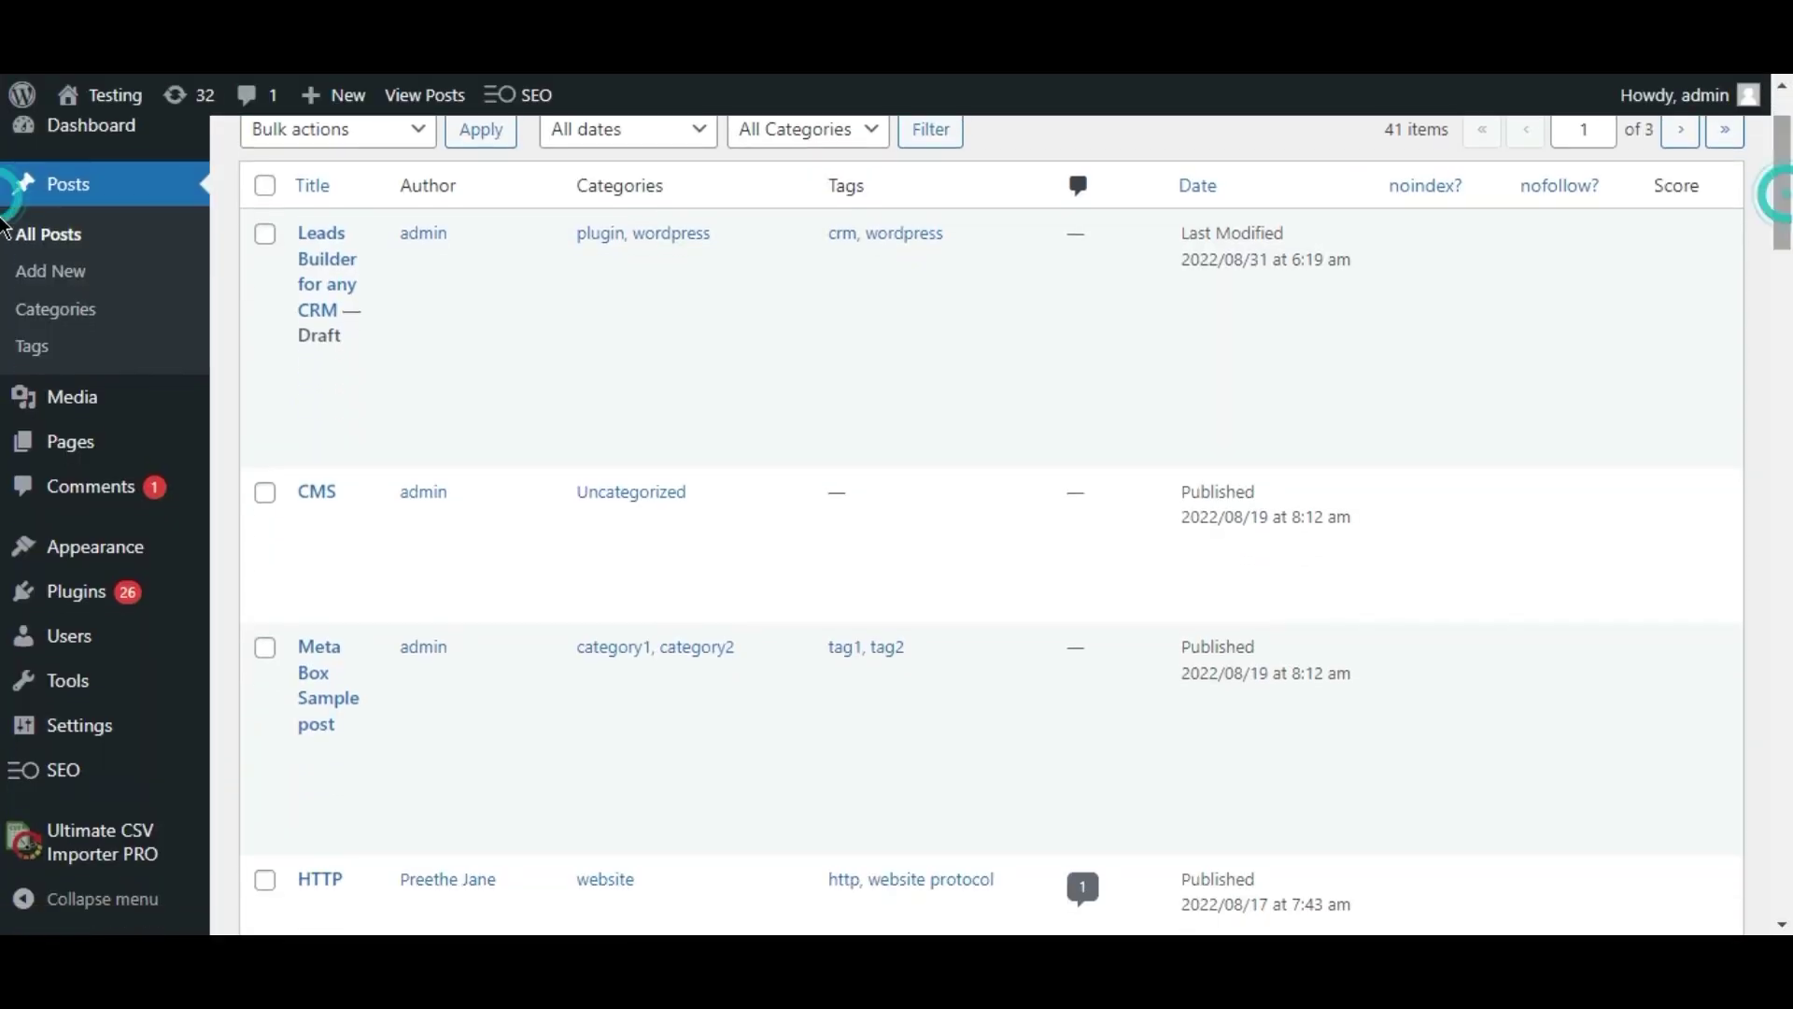
- Upload seopress-post-fields.csv, keep New Item / Posts, and start a new field mapping
{"action": "left_click", "coordinate": [122, 843]}
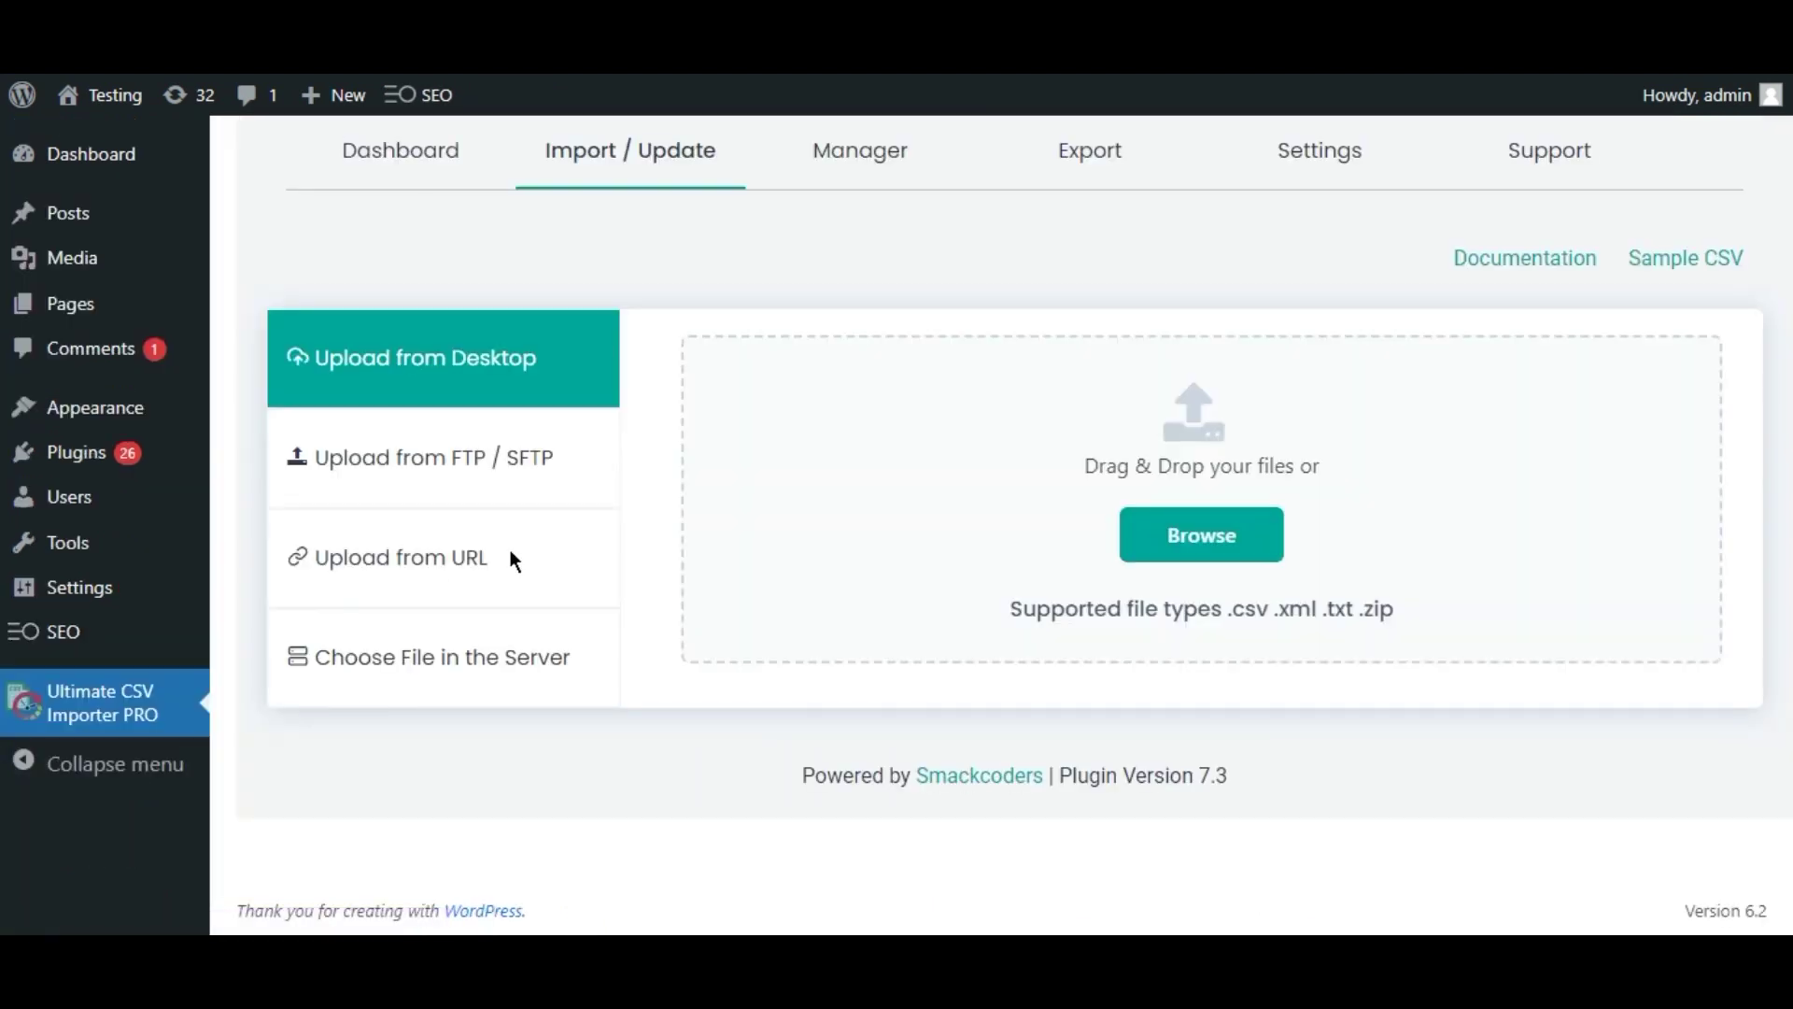
{"action": "left_click", "coordinate": [948, 422]}
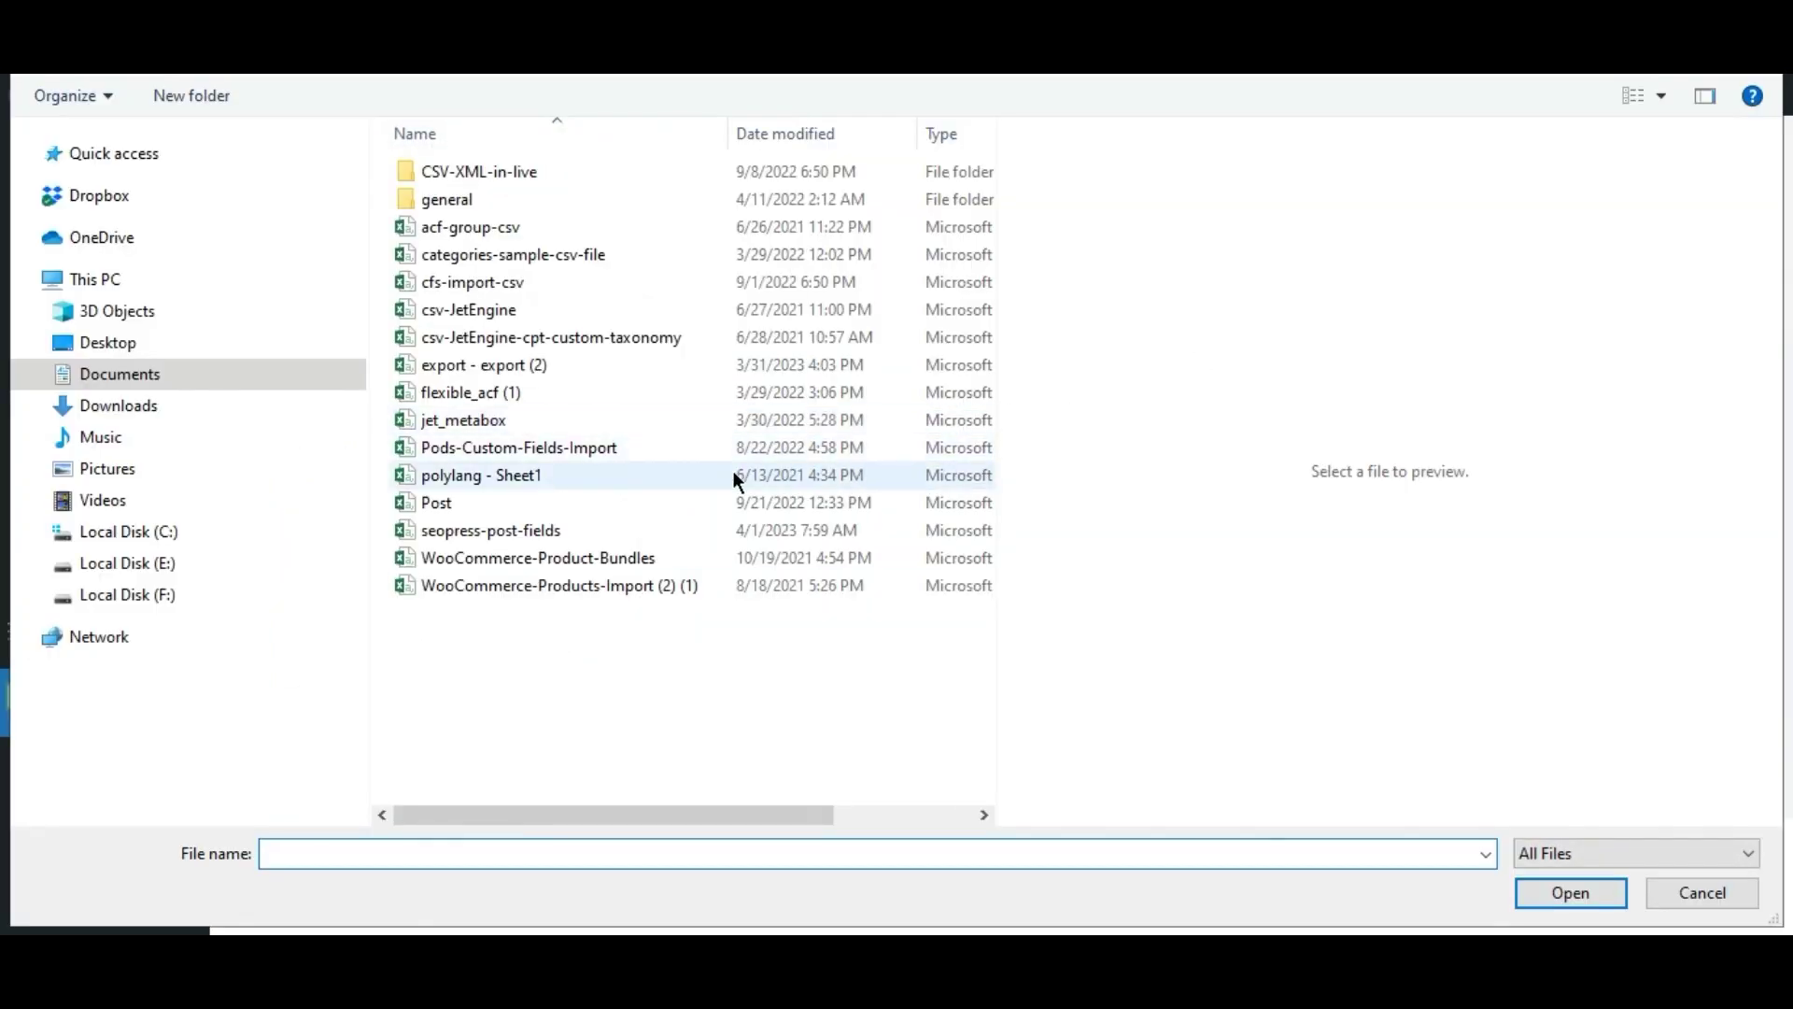
{"action": "left_click", "coordinate": [672, 523]}
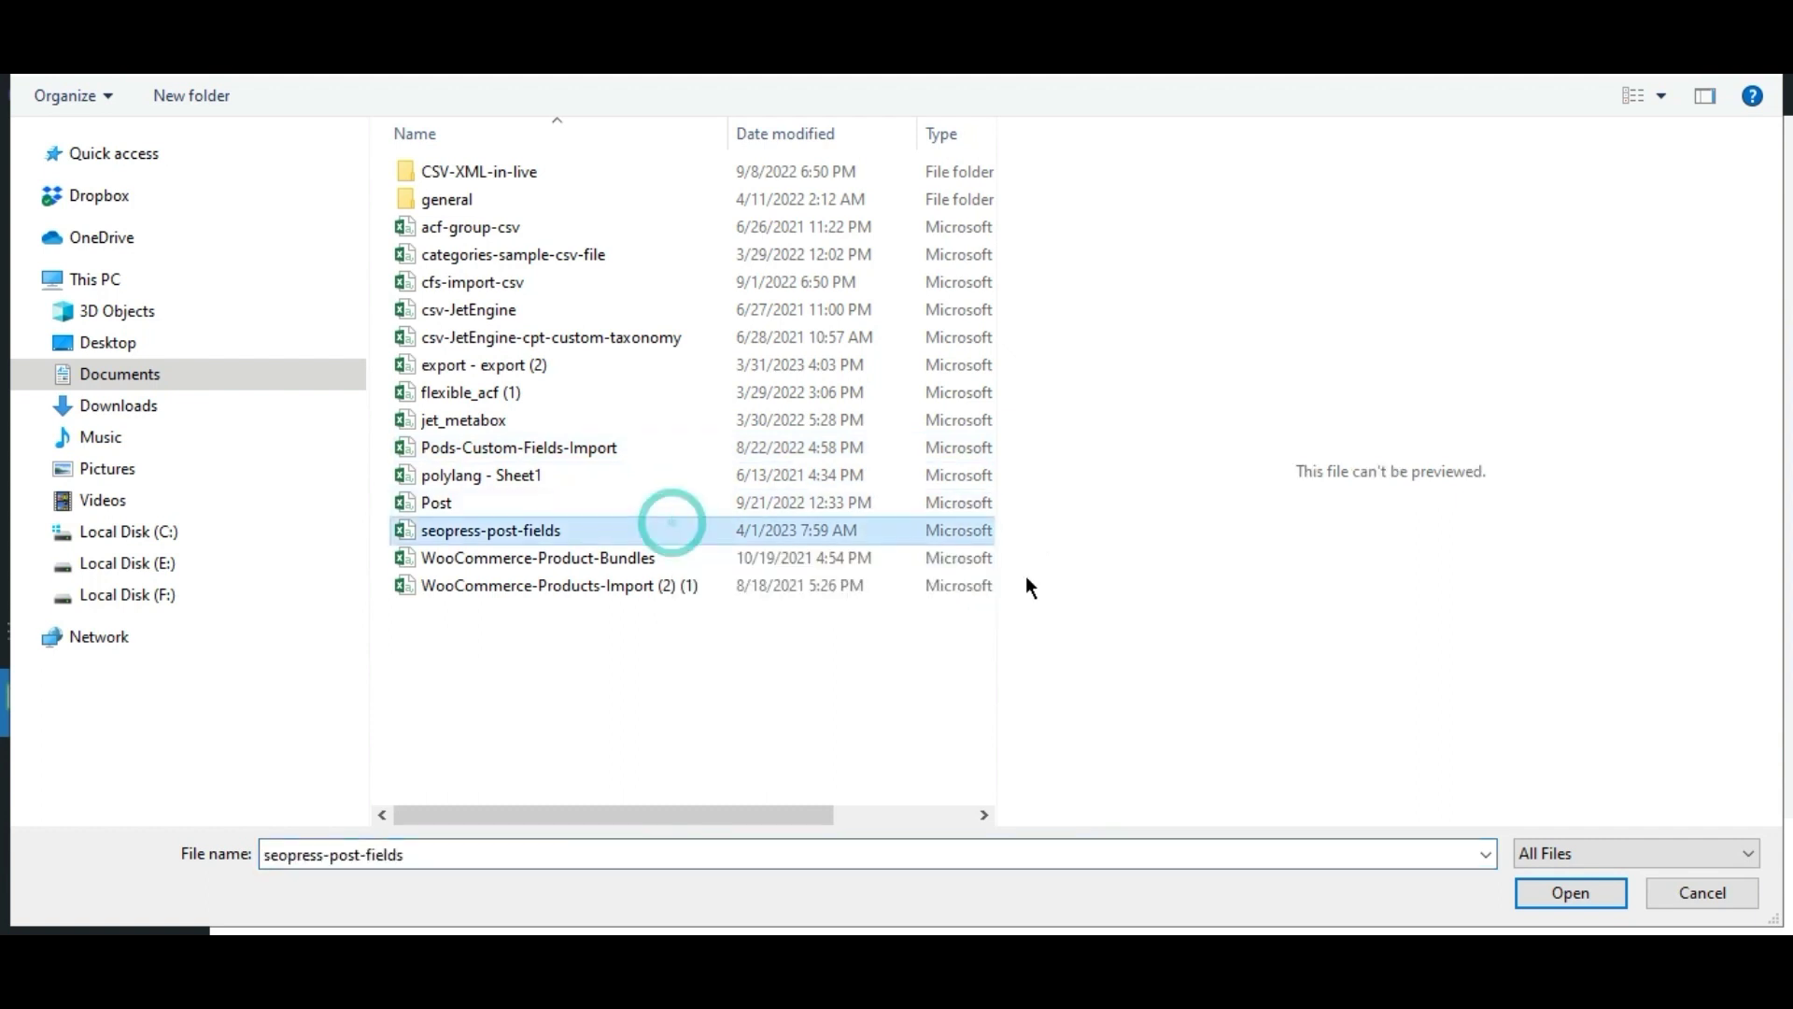
{"action": "left_click", "coordinate": [1605, 898]}
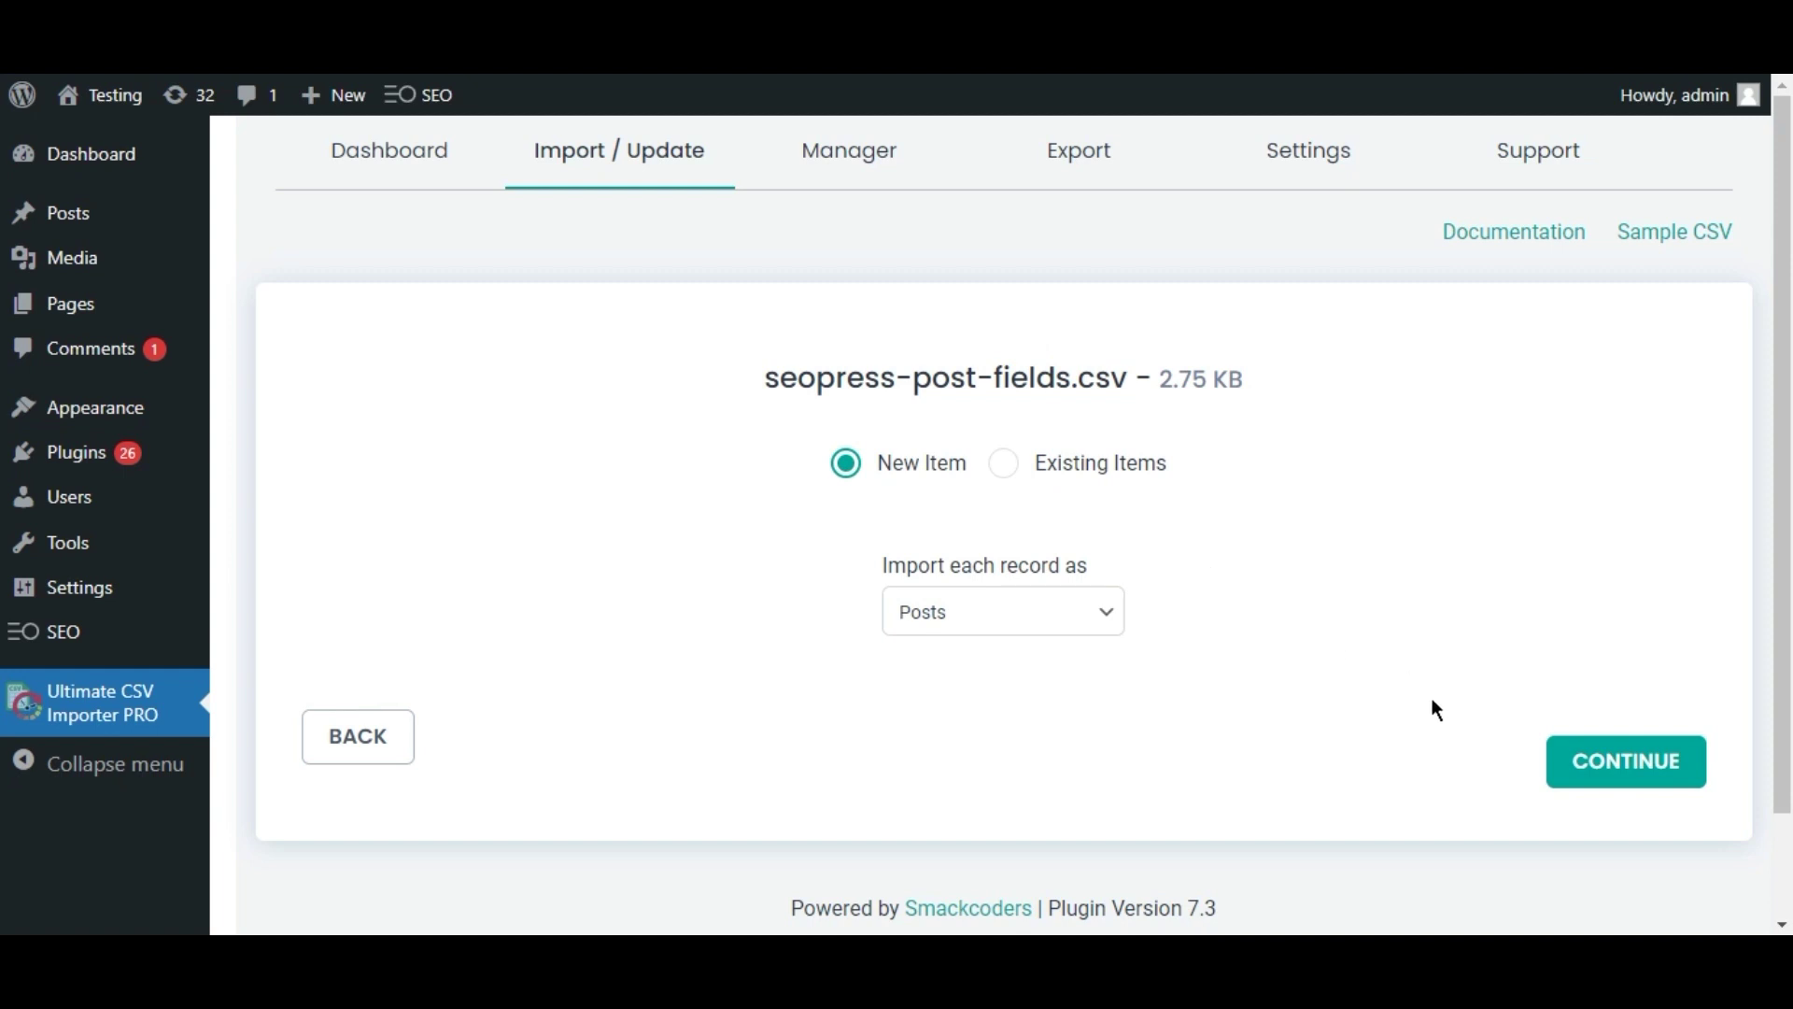
{"action": "left_click", "coordinate": [1578, 762]}
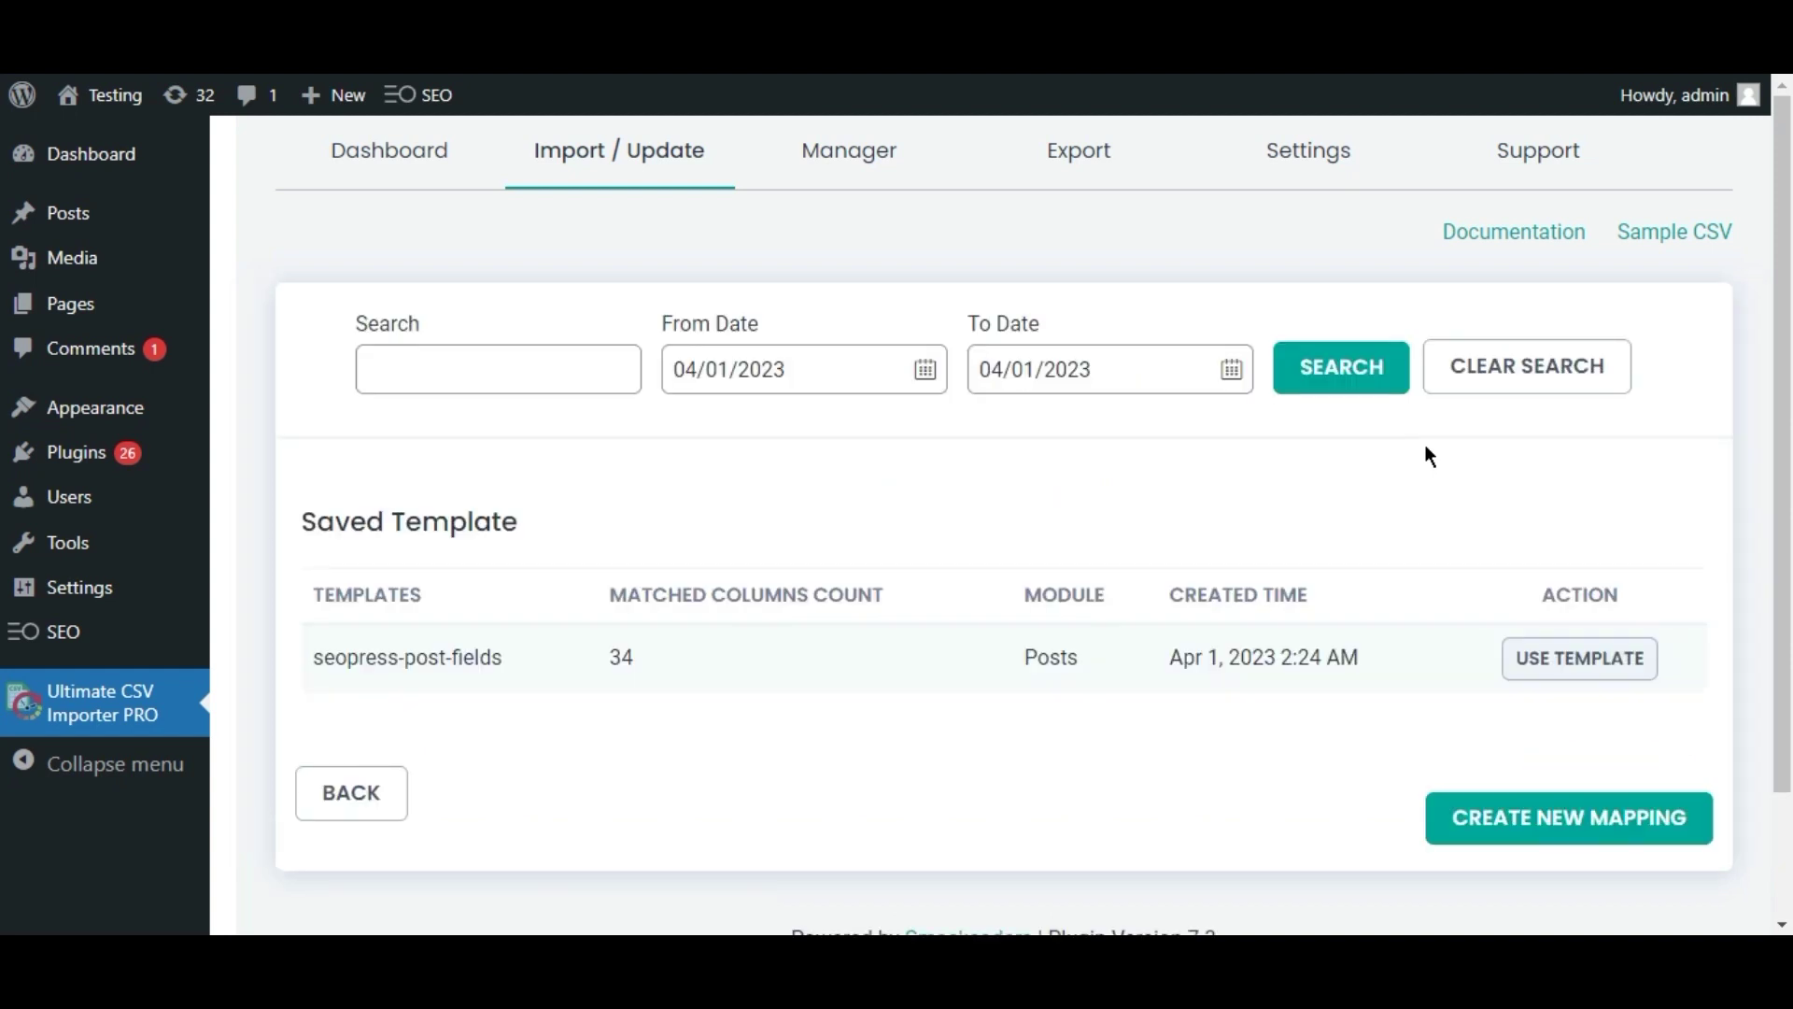
{"action": "left_click", "coordinate": [1572, 819]}
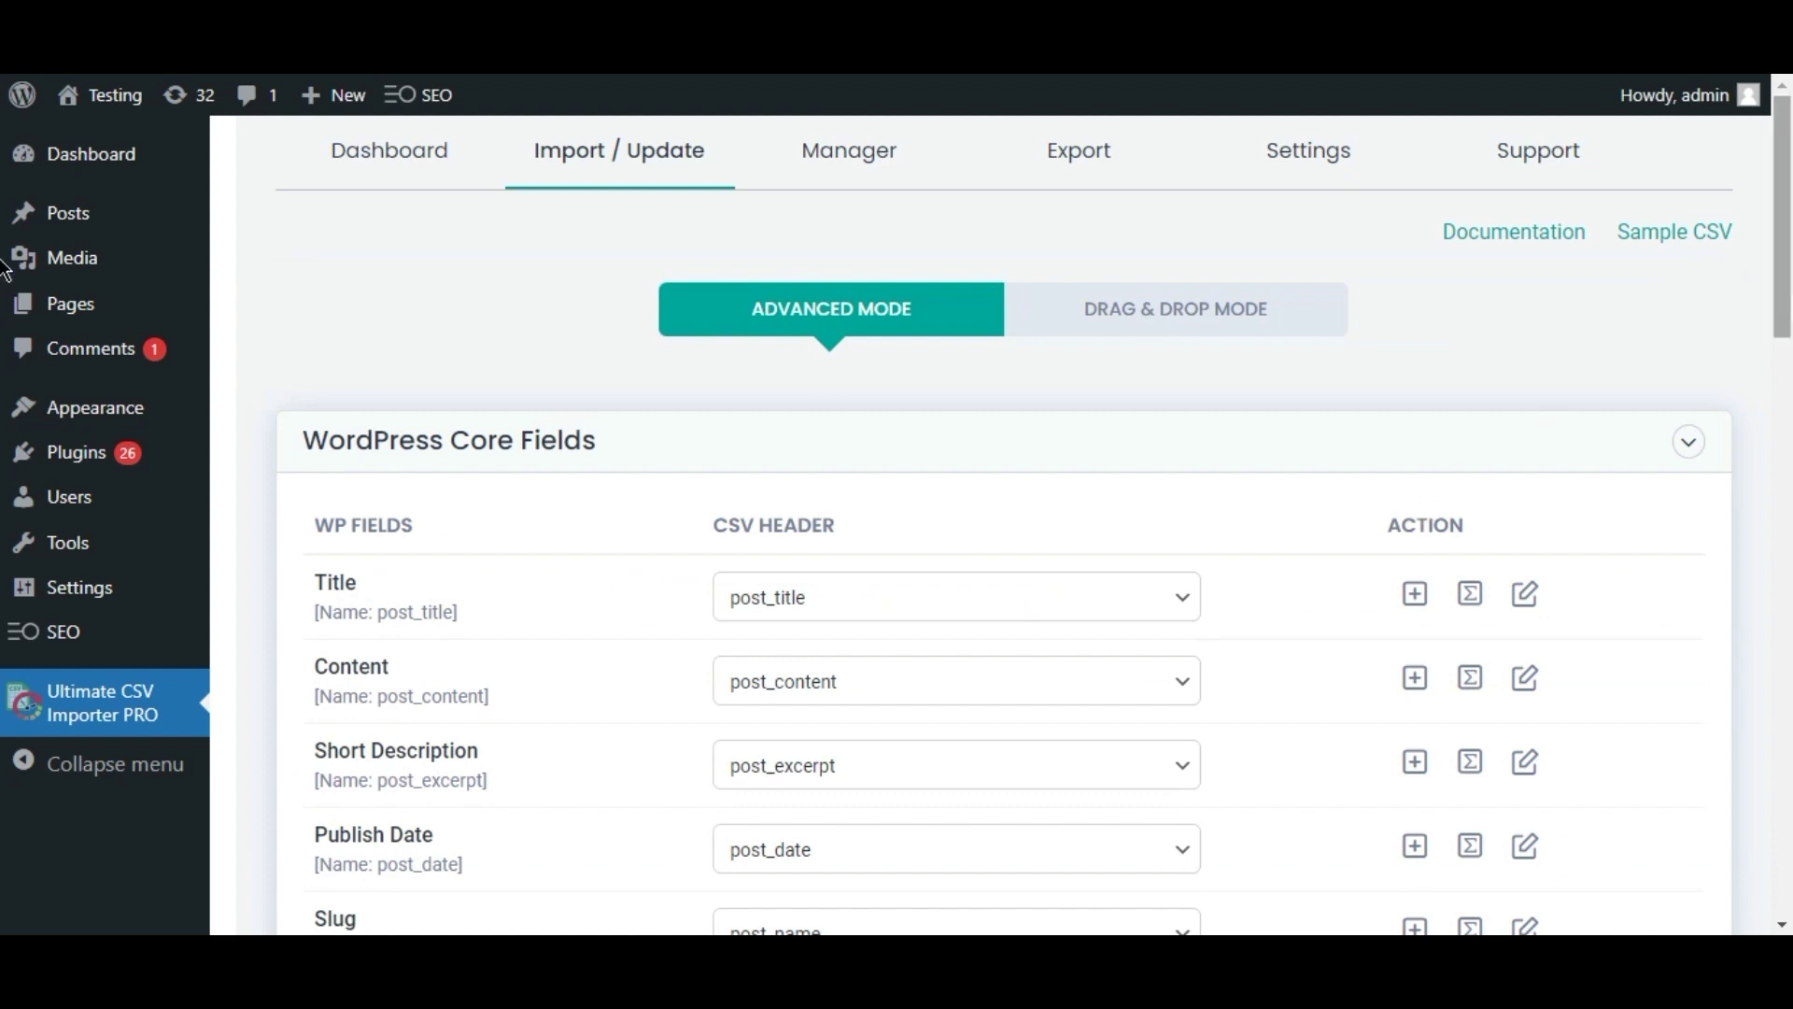
- Expand and review the SEOPress Fields and Terms and Taxonomies mapping tables
{"action": "scroll", "coordinate": [4, 275], "scroll_direction": "down", "scroll_amount": 1}
{"action": "scroll", "coordinate": [5, 276], "scroll_direction": "down", "scroll_amount": 8}
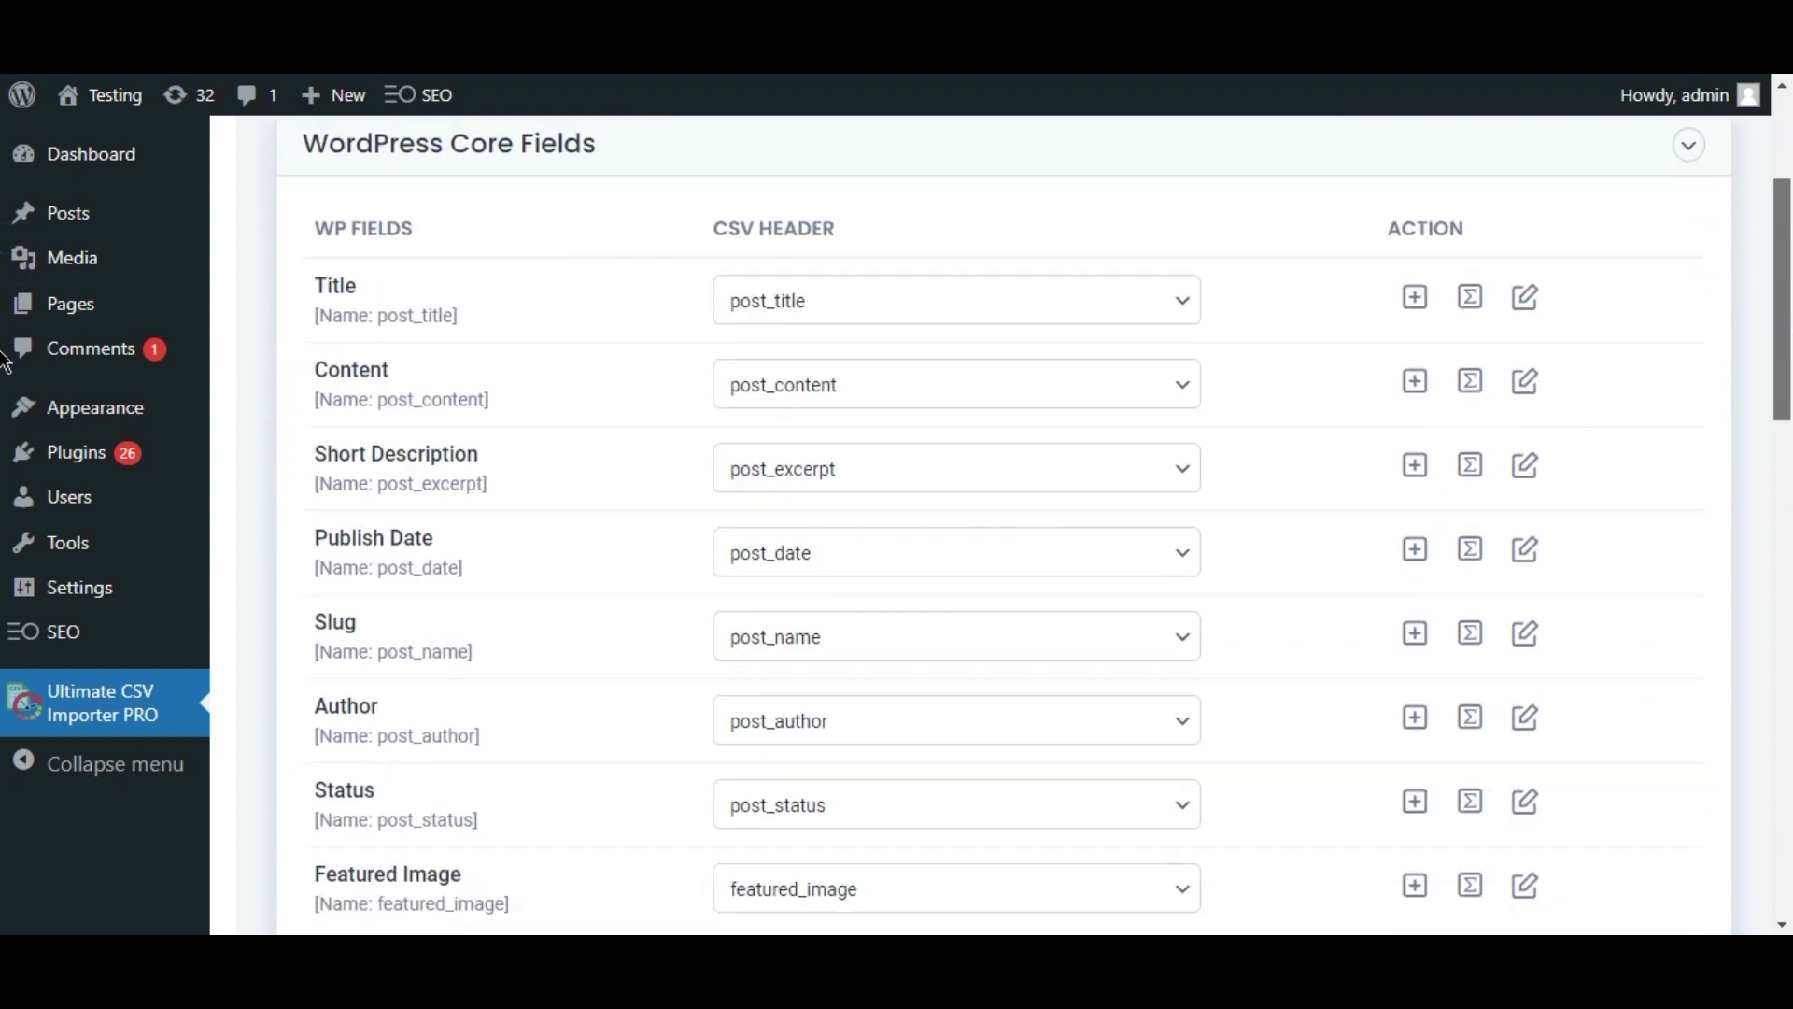
{"action": "scroll", "coordinate": [5, 495], "scroll_direction": "down", "scroll_amount": 4}
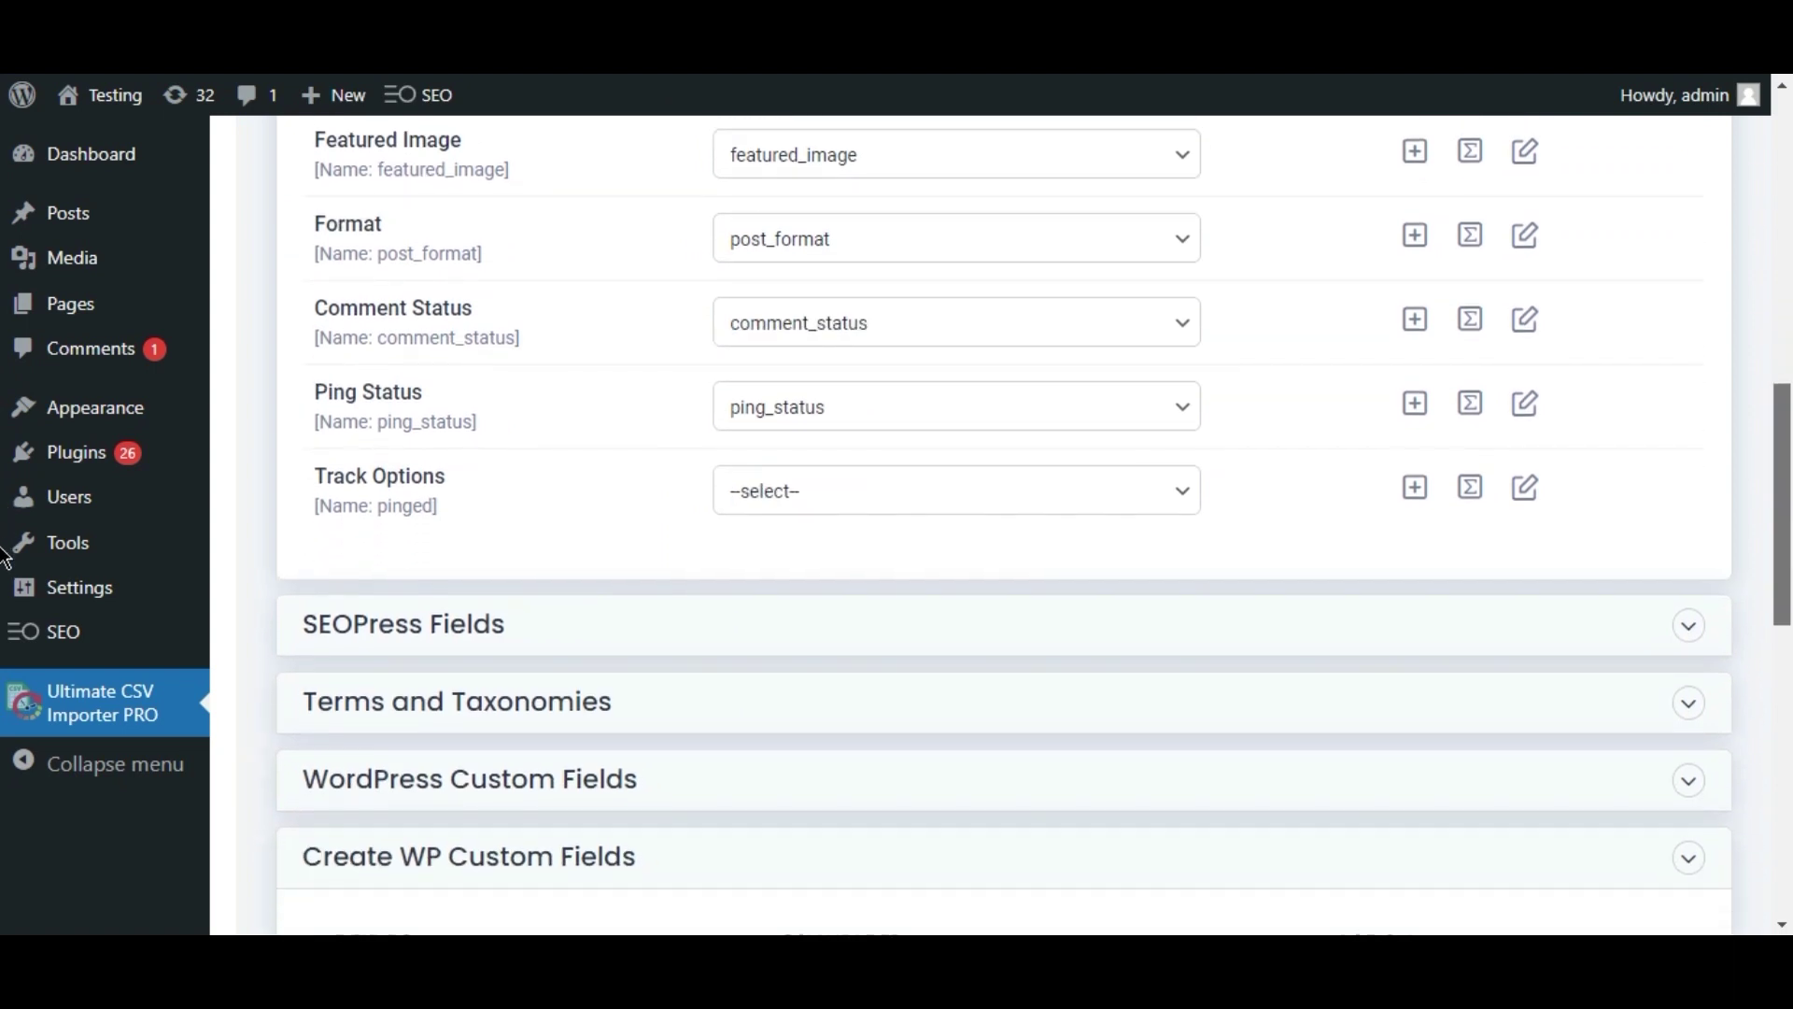
{"action": "left_click", "coordinate": [1357, 513]}
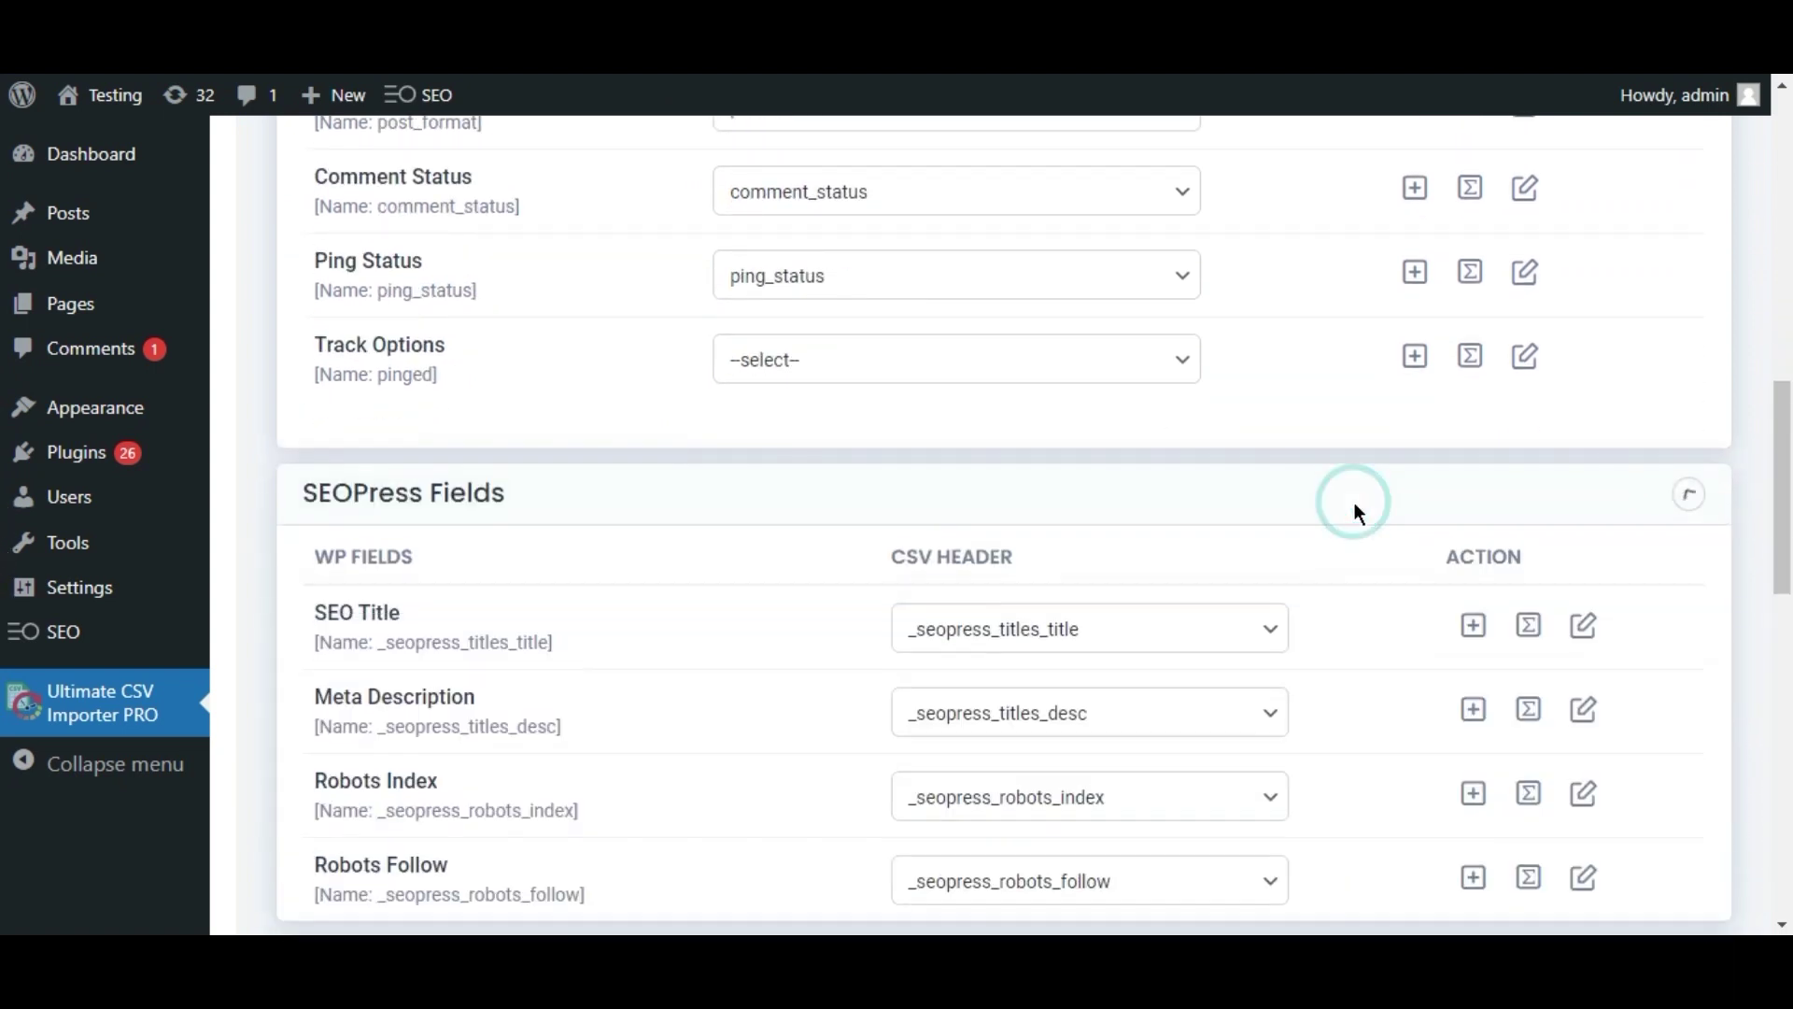
{"action": "scroll", "coordinate": [4, 364], "scroll_direction": "down", "scroll_amount": 1}
{"action": "scroll", "coordinate": [4, 366], "scroll_direction": "down", "scroll_amount": 12}
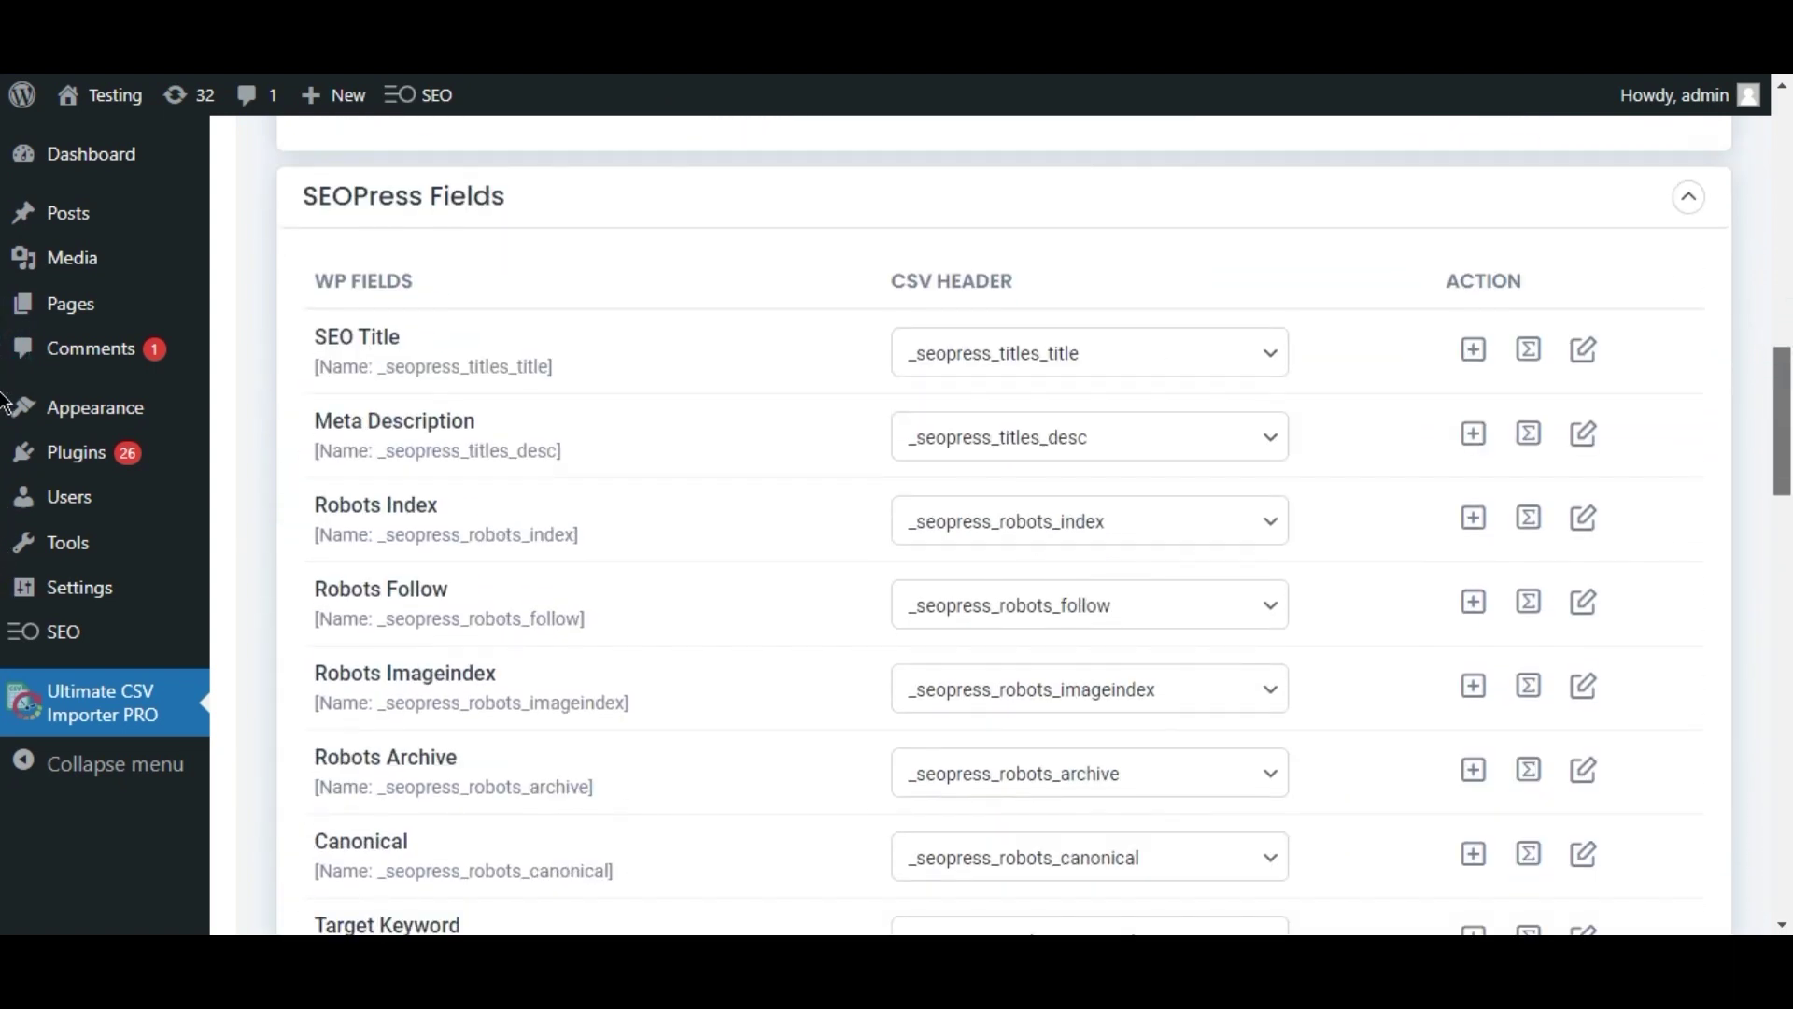
{"action": "scroll", "coordinate": [5, 565], "scroll_direction": "down", "scroll_amount": 7}
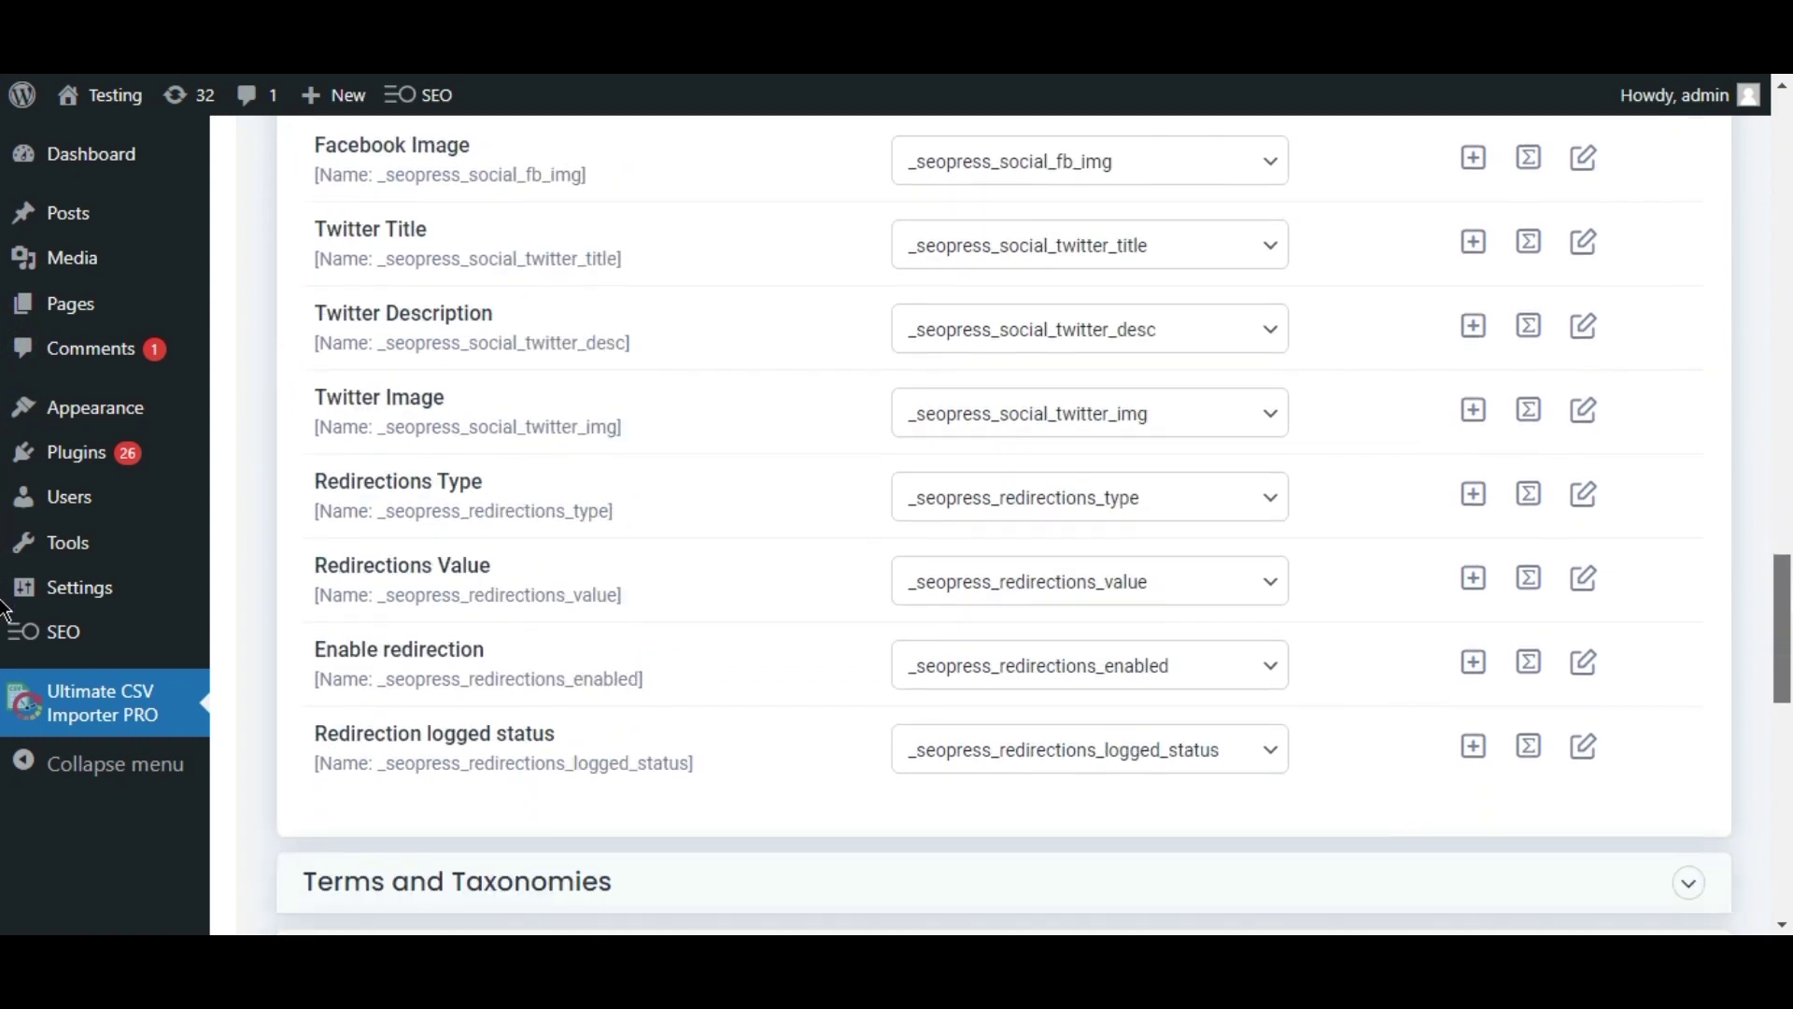
{"action": "left_click", "coordinate": [1687, 512]}
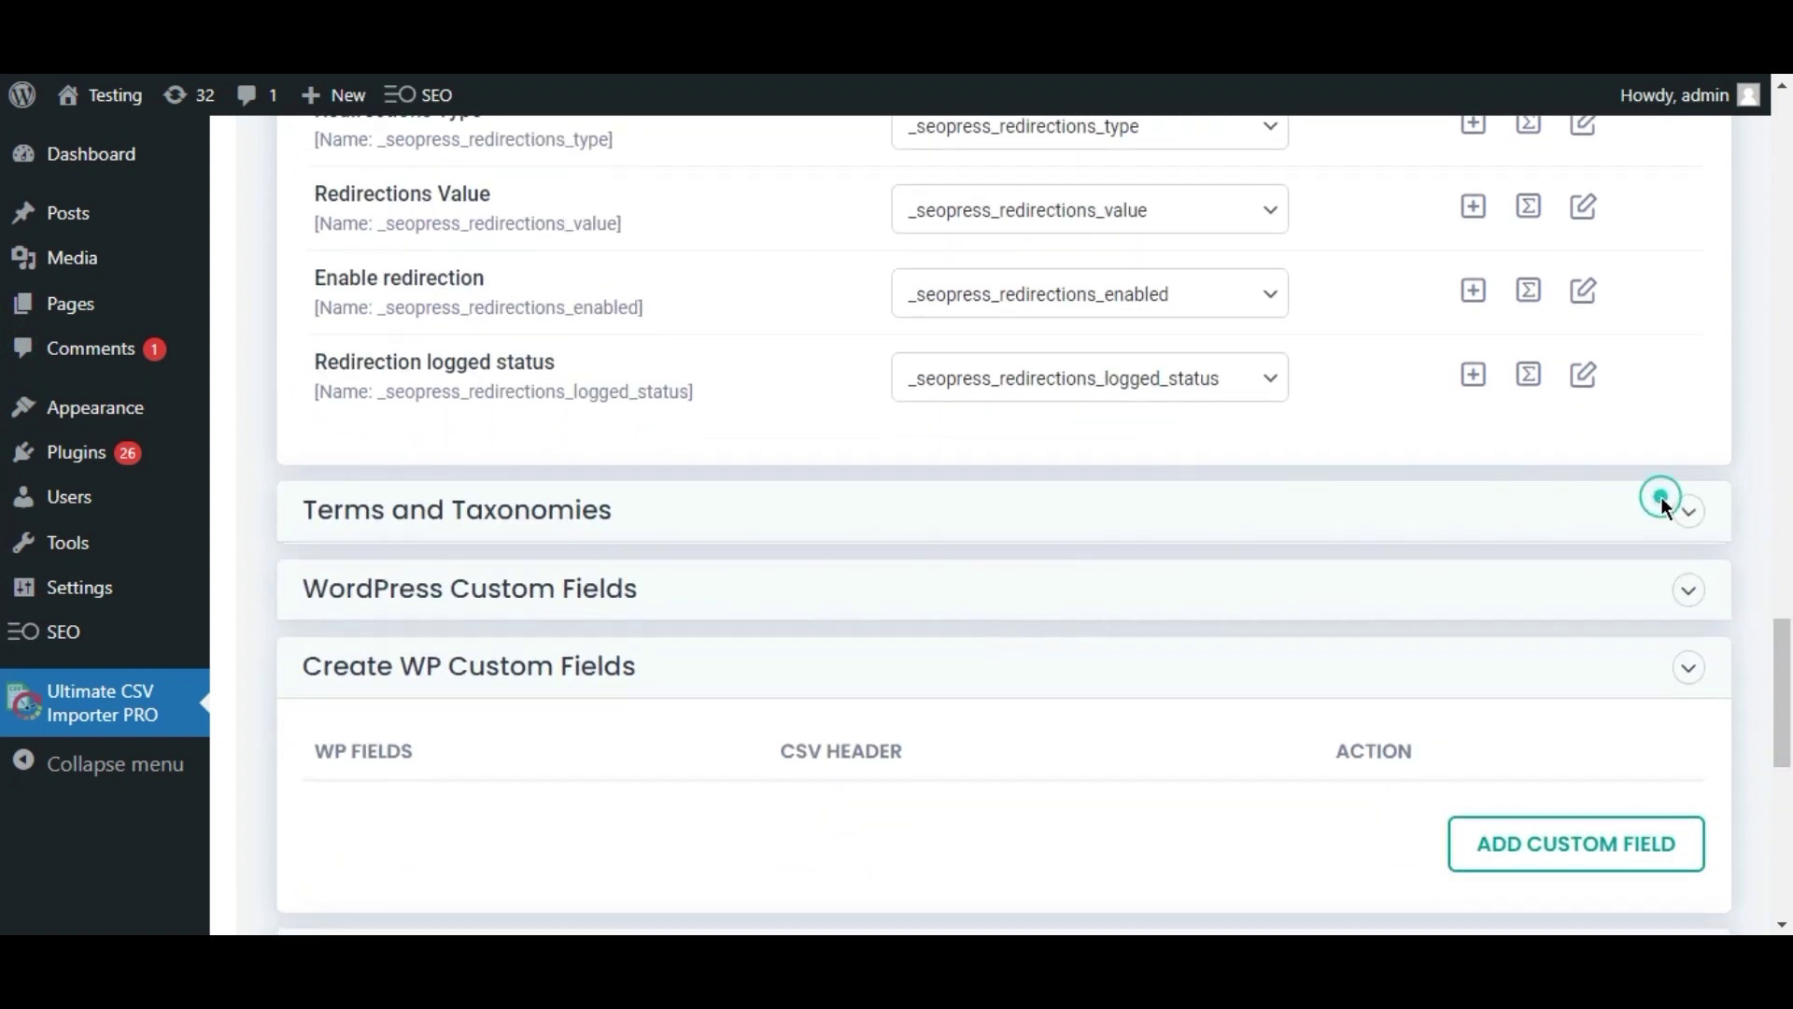
{"action": "scroll", "coordinate": [3, 694], "scroll_direction": "down", "scroll_amount": 4}
{"action": "scroll", "coordinate": [3, 693], "scroll_direction": "down", "scroll_amount": 8}
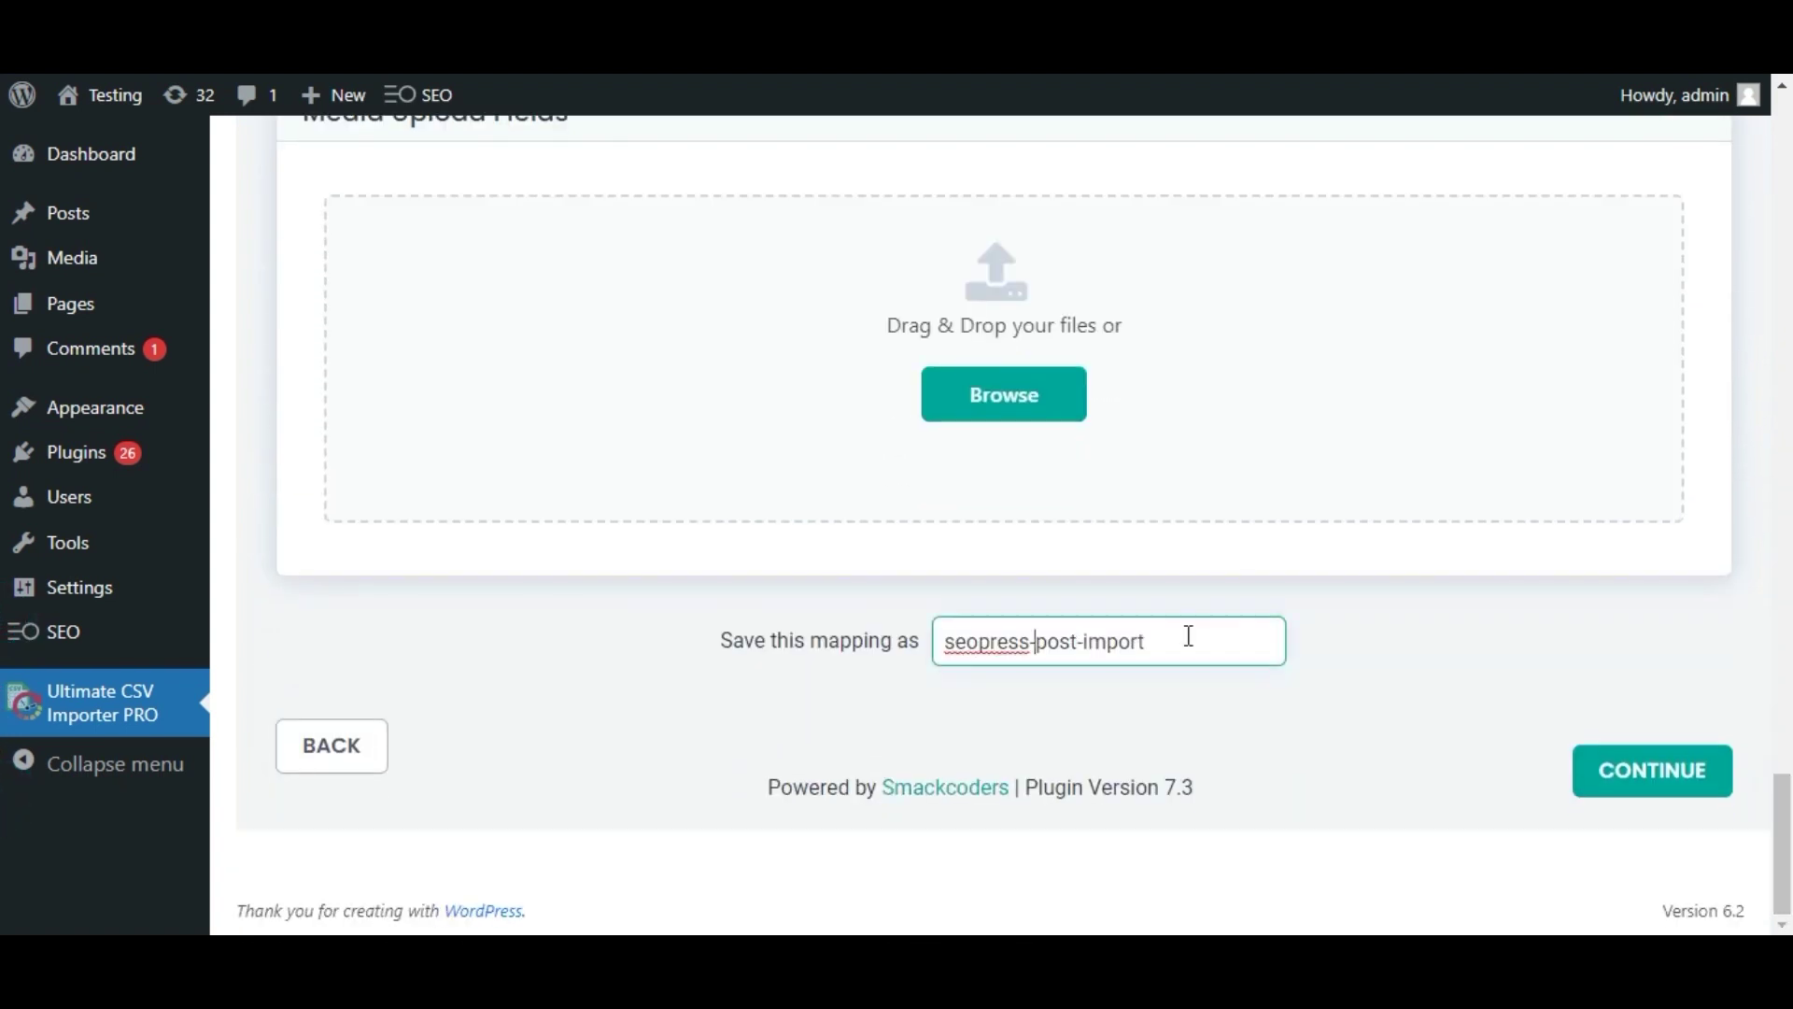
- Save the mapping as 'post-import-seopress' and continue
{"action": "key", "text": "shift+Home"}
{"action": "key", "text": "BackSpace"}
{"action": "left_click", "coordinate": [1161, 642]}
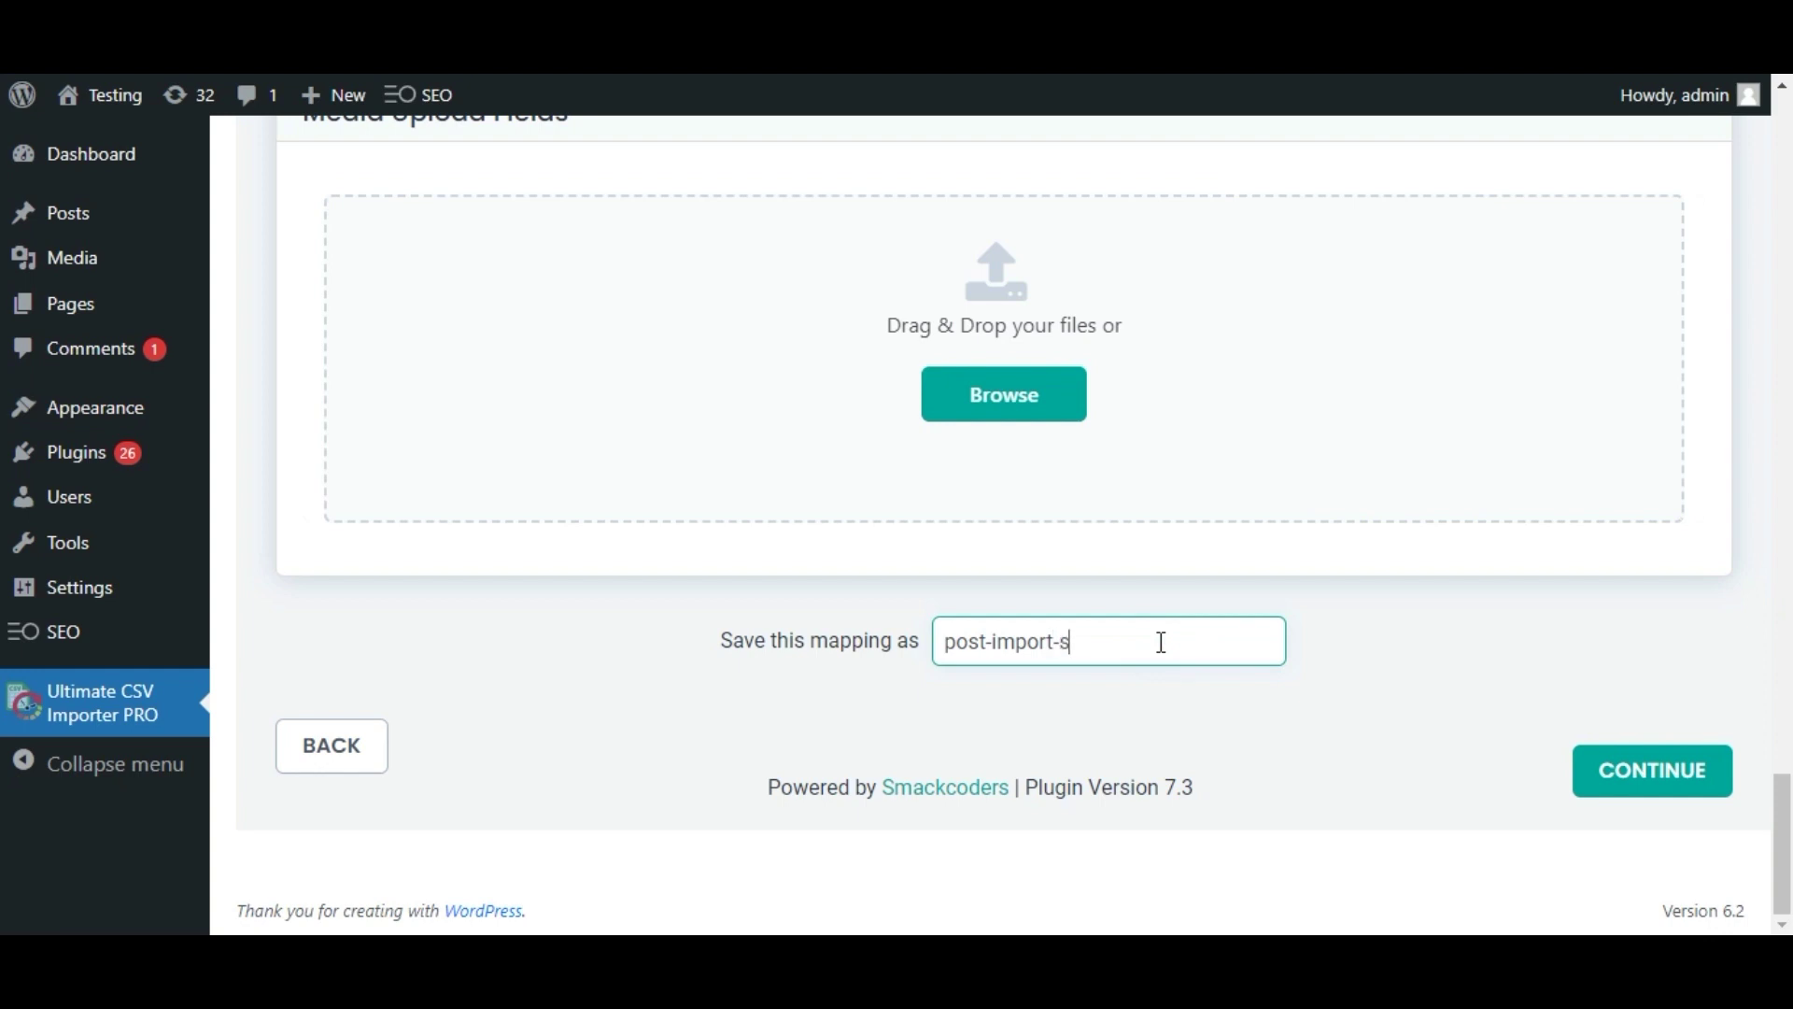
{"action": "type", "text": "-seopress"}
{"action": "left_click", "coordinate": [1259, 709]}
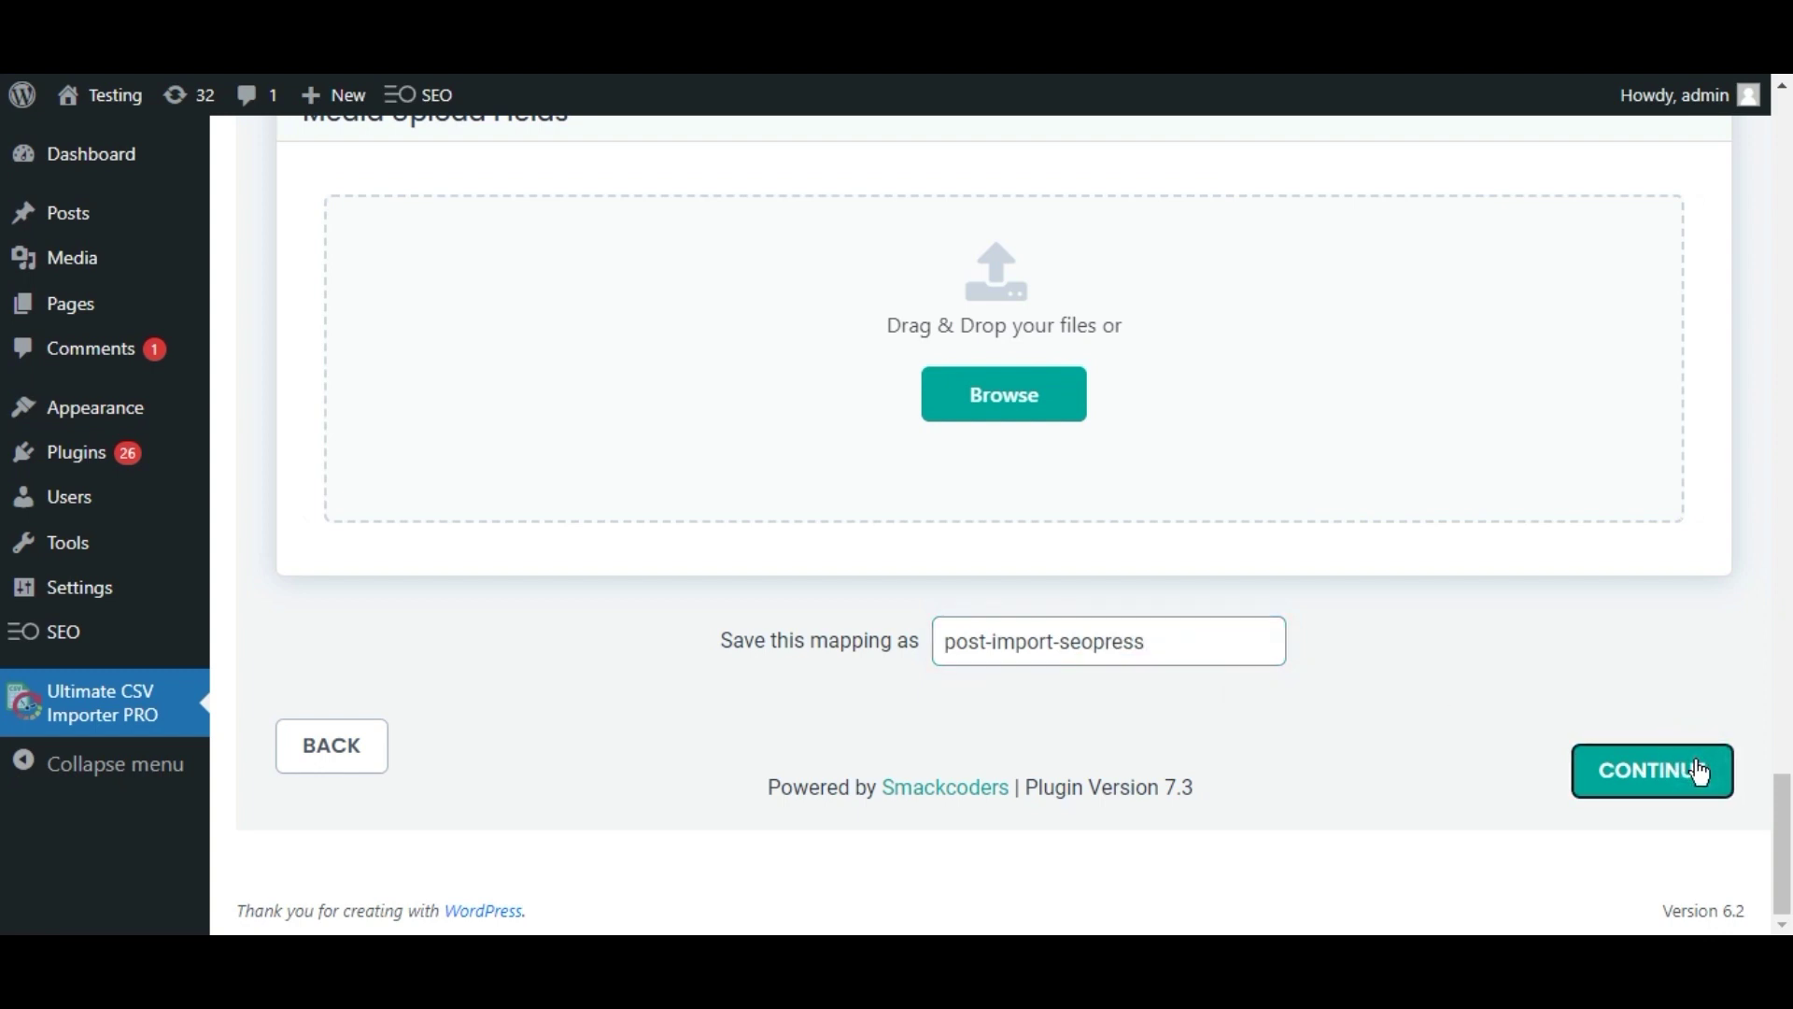
{"action": "left_click", "coordinate": [1699, 771]}
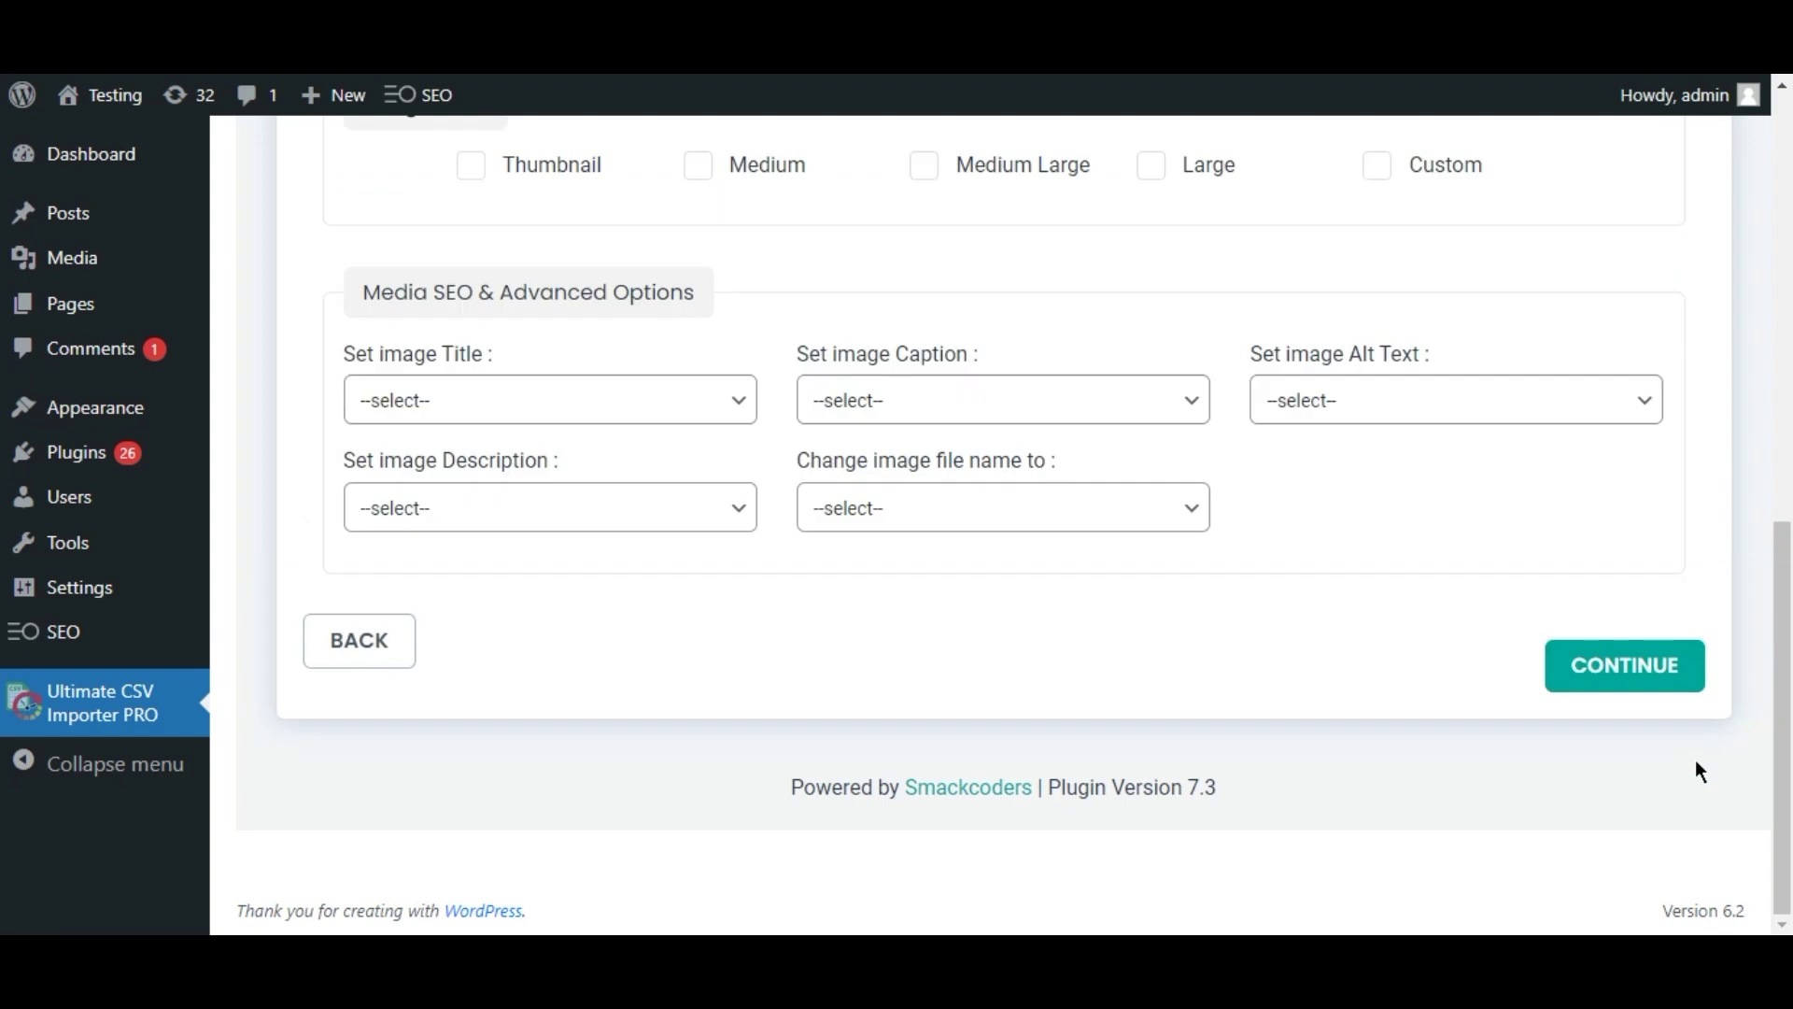
- Leave the media image options at their defaults and continue to import configuration
{"action": "left_click_drag", "start_coordinate": [1780, 715], "coordinate": [4, 304]}
{"action": "scroll", "coordinate": [4, 304], "scroll_direction": "down", "scroll_amount": 10}
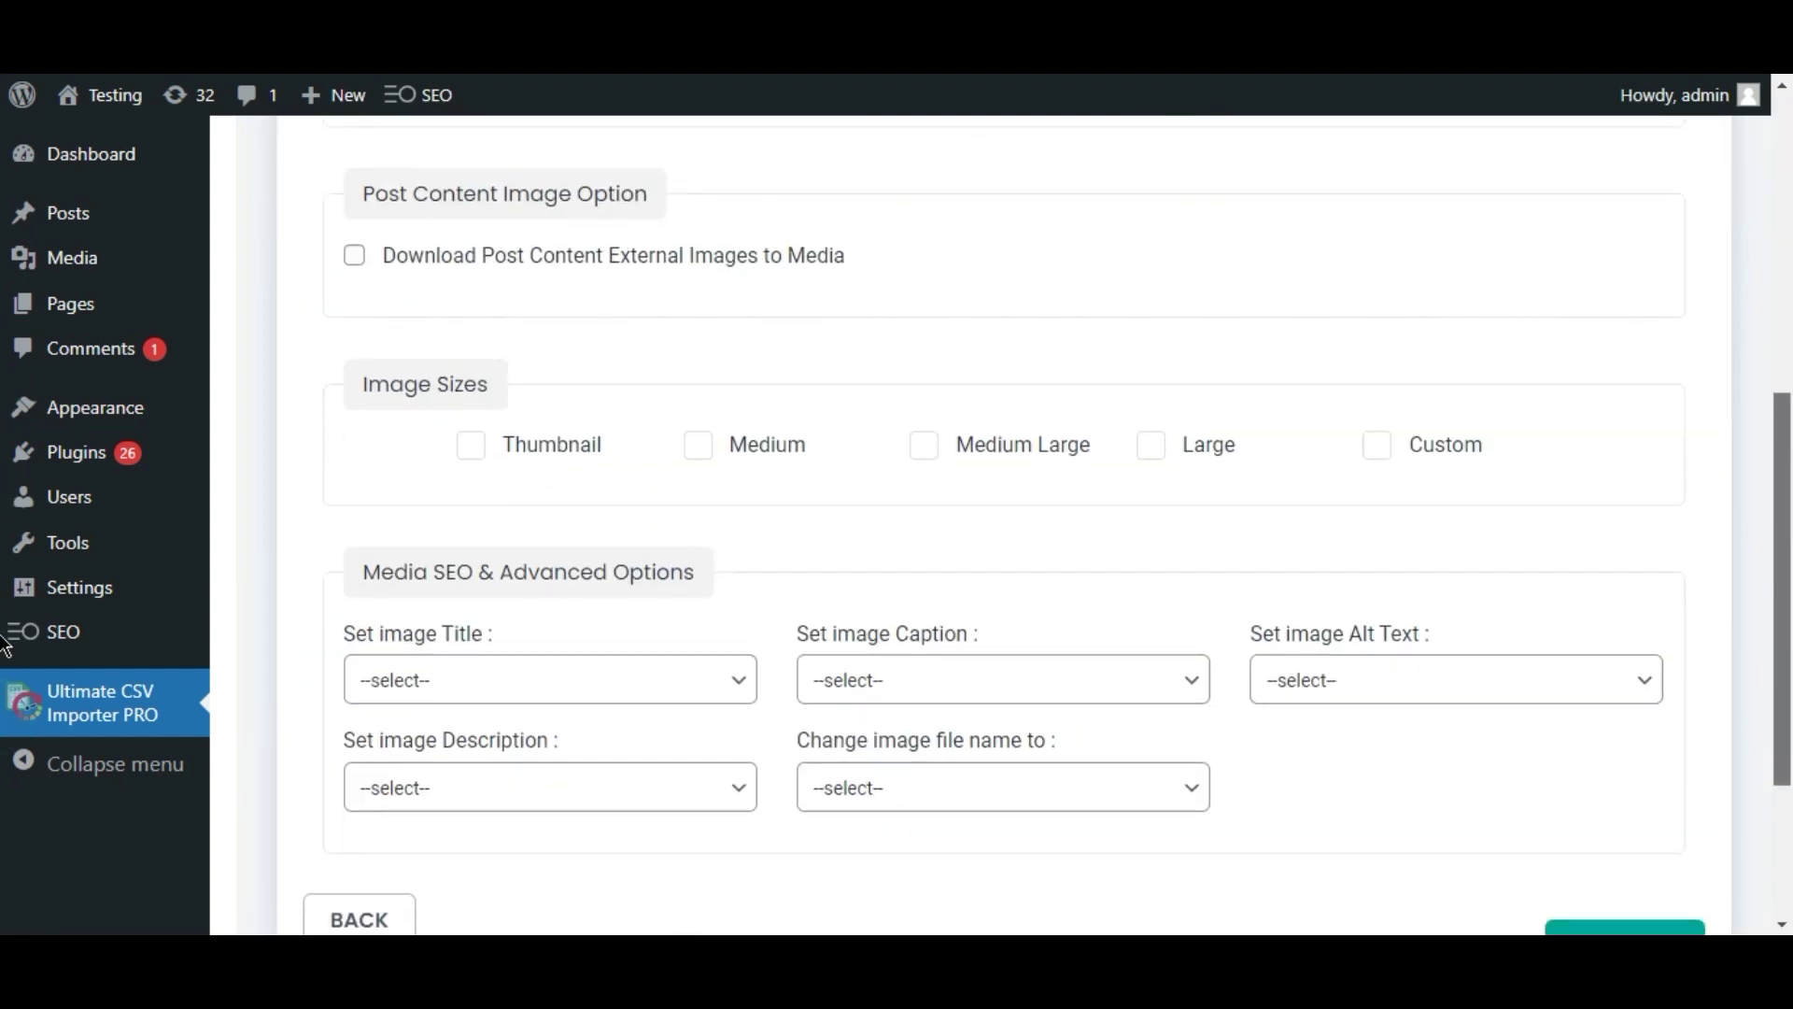
{"action": "left_click", "coordinate": [1647, 665]}
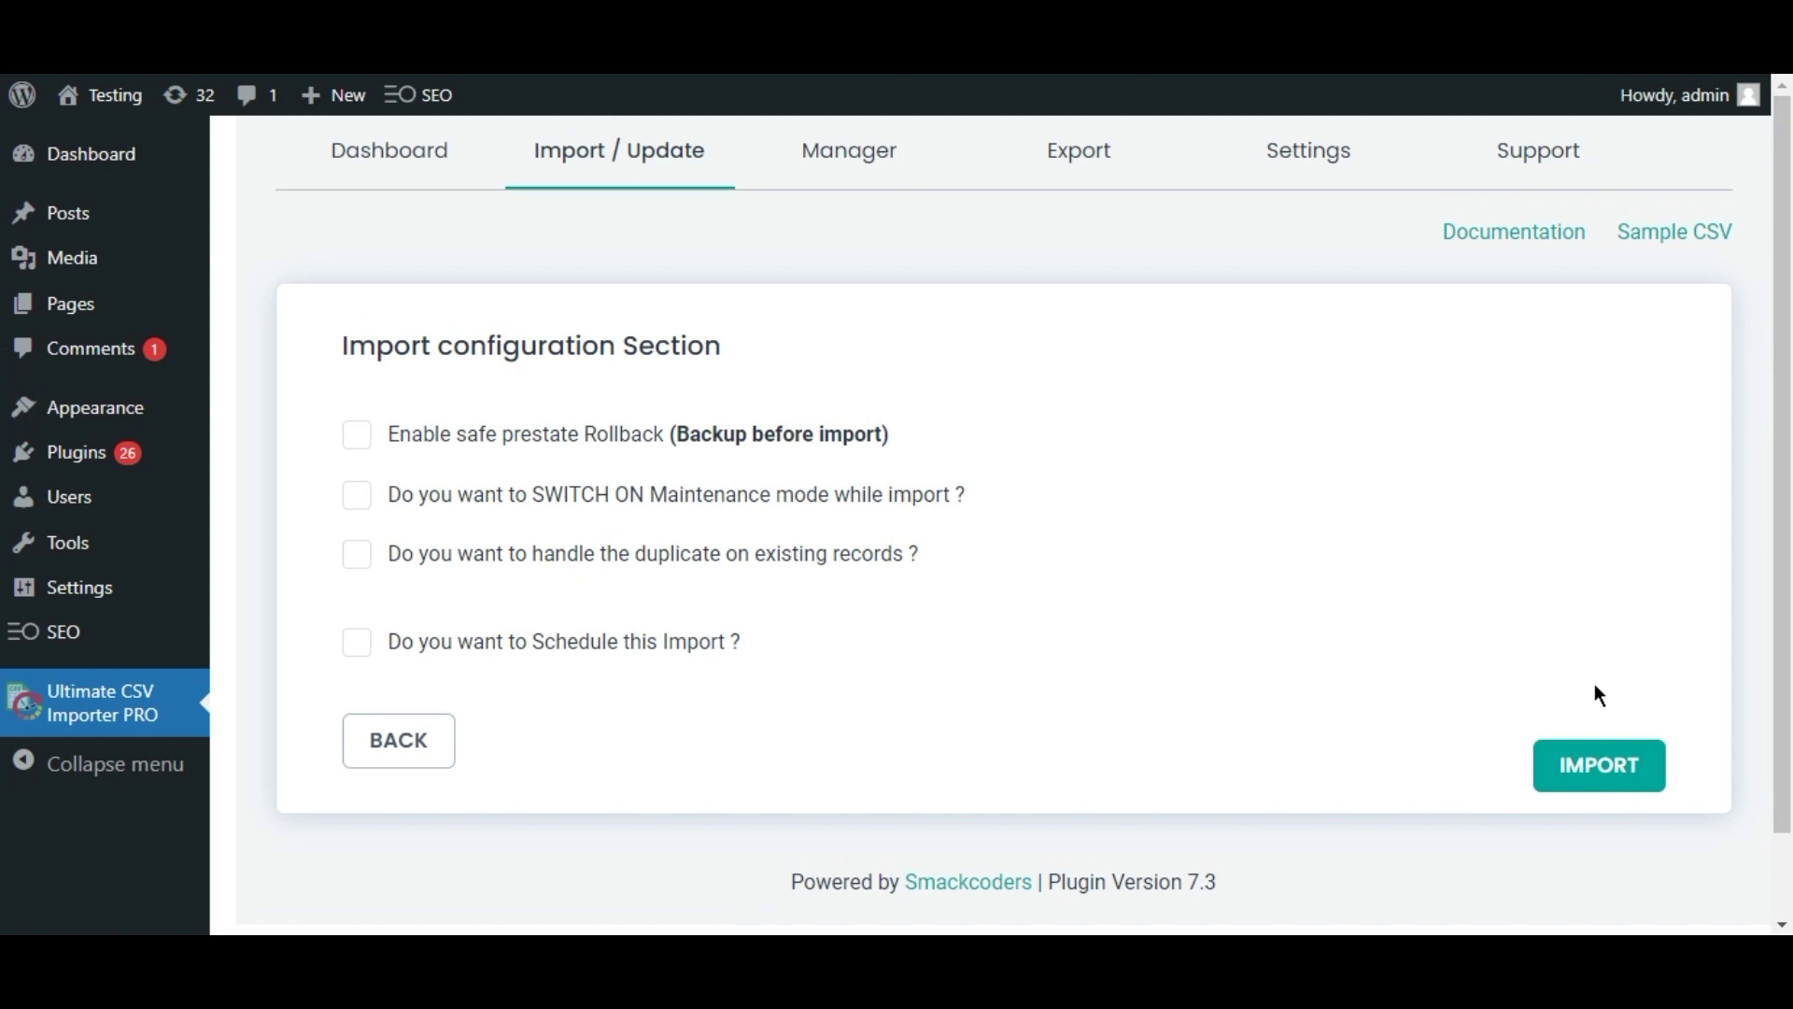
- Run the import of both records and open the log showing posts 4942 and 4943
{"action": "left_click", "coordinate": [1603, 765]}
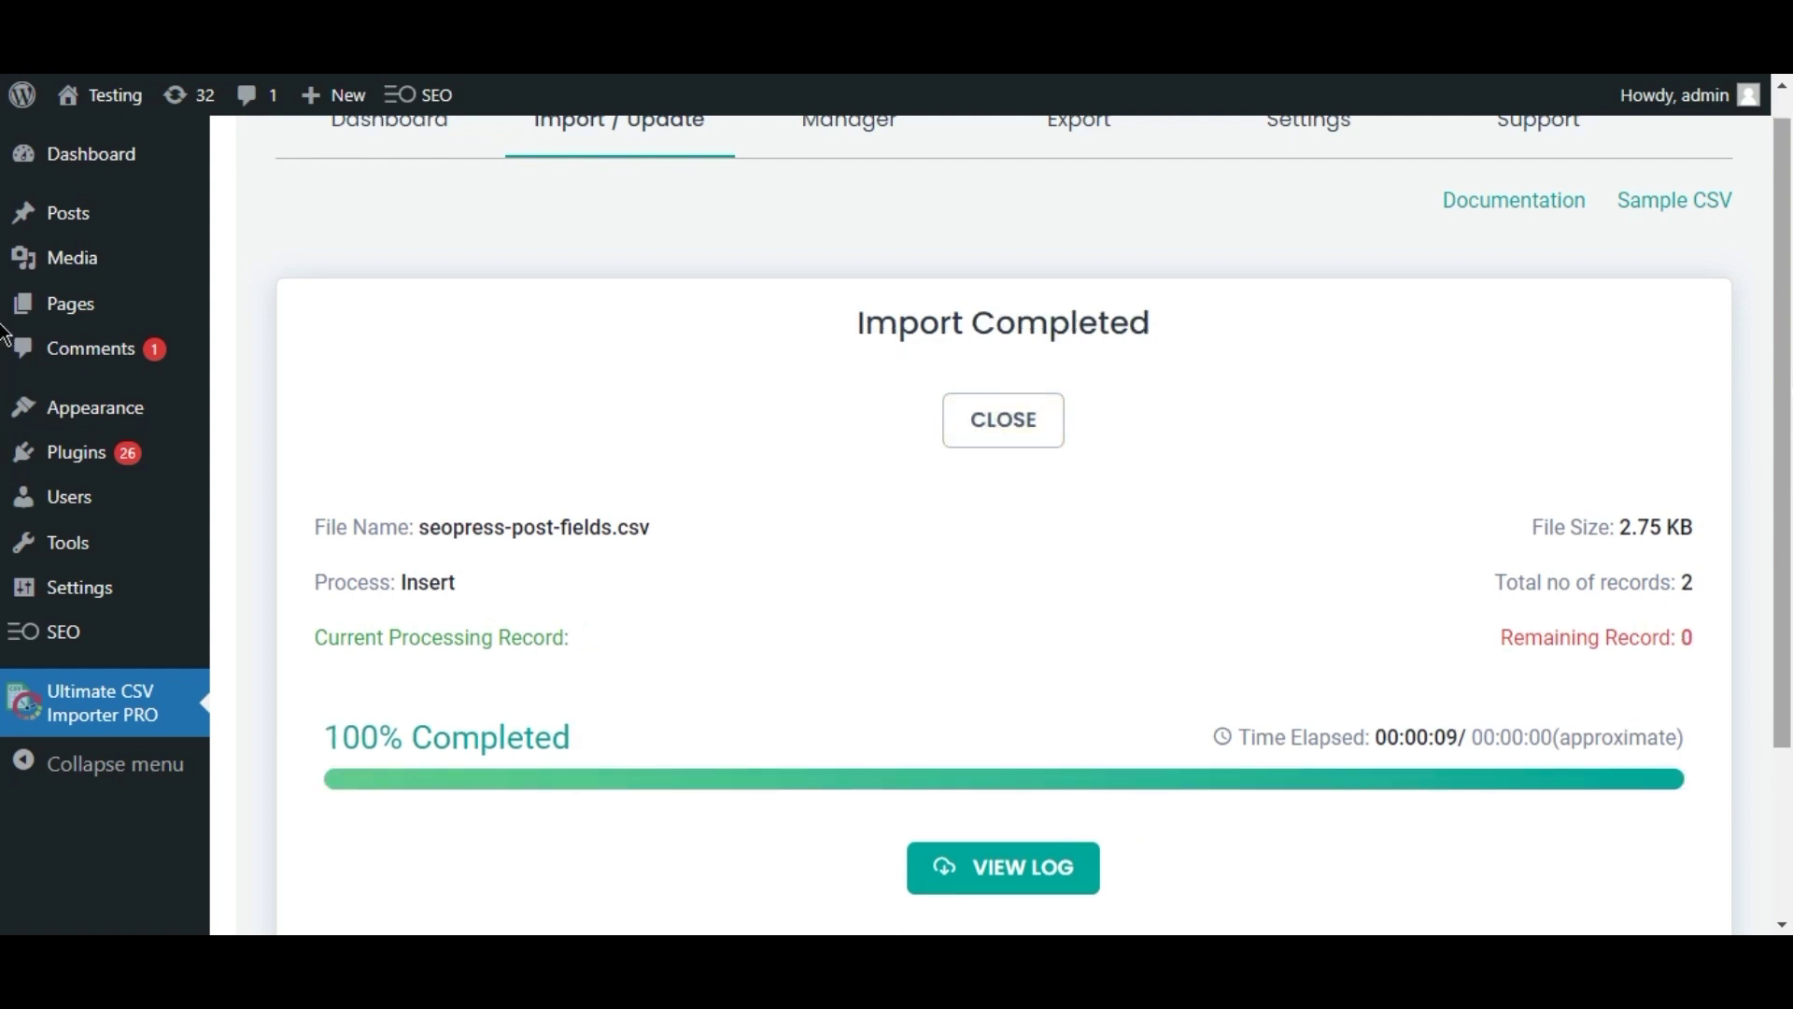
{"action": "scroll", "coordinate": [3, 411], "scroll_direction": "down", "scroll_amount": 3}
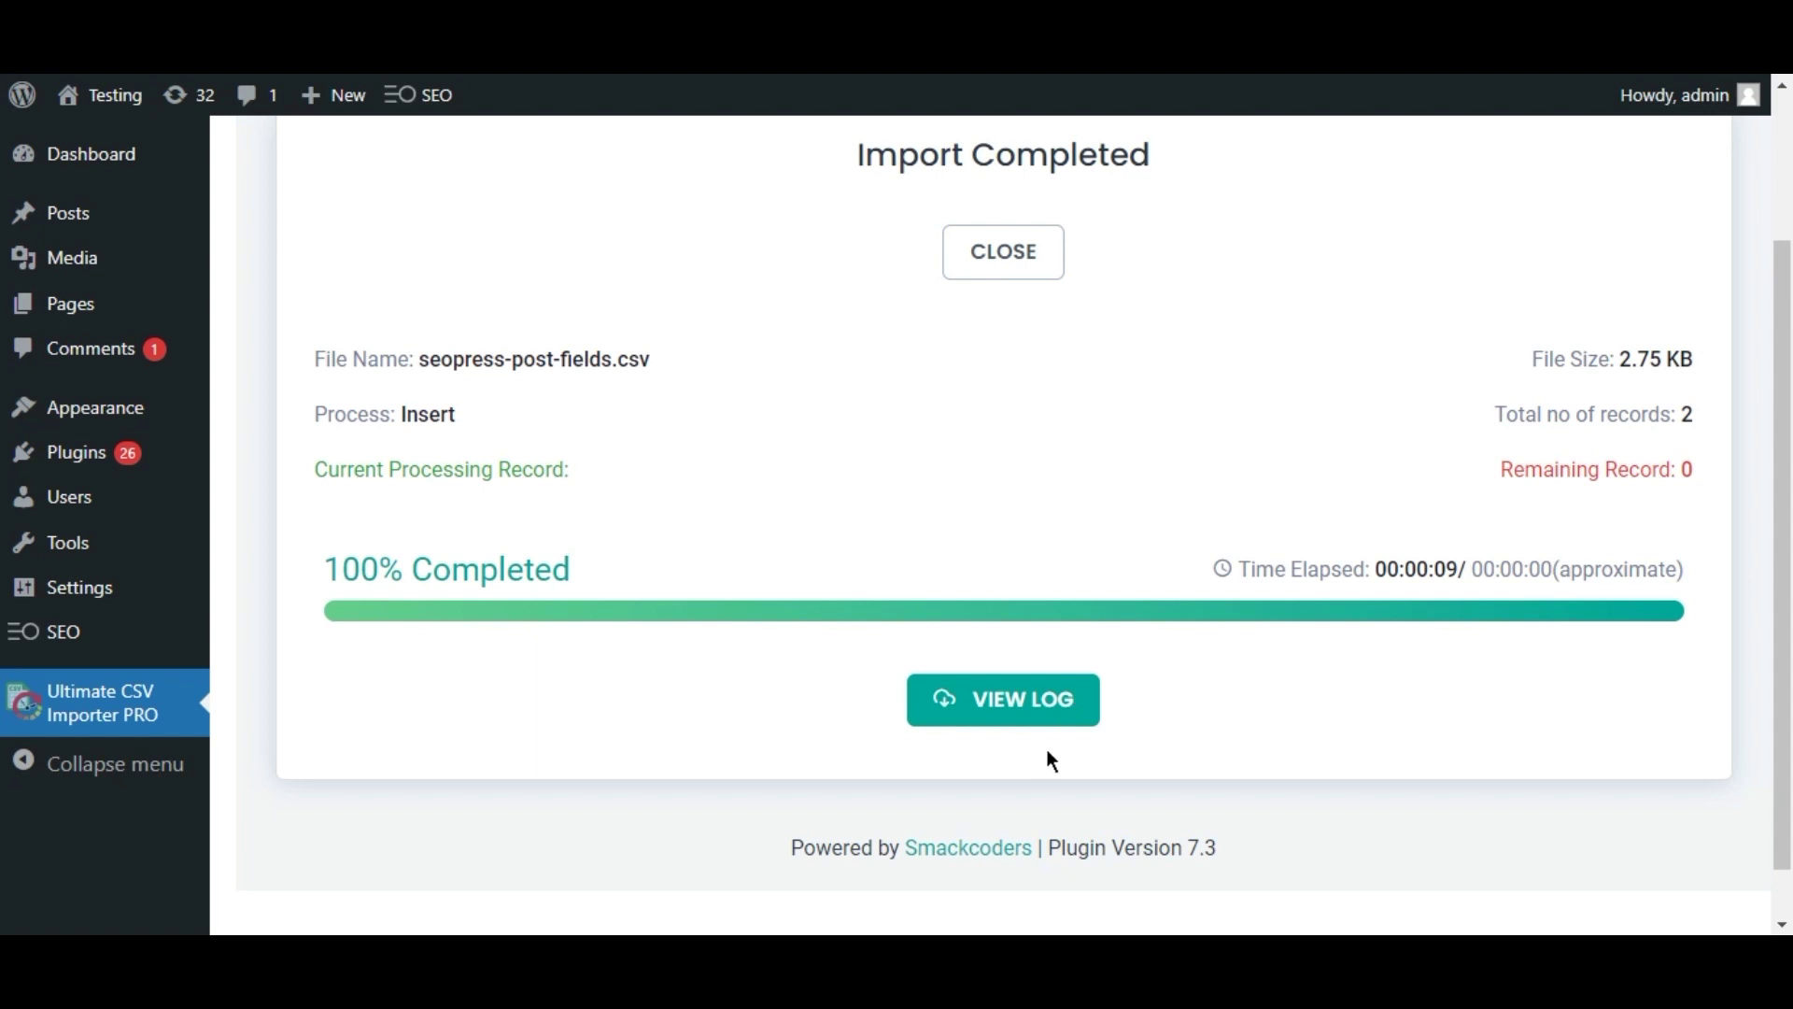
{"action": "left_click", "coordinate": [1033, 710]}
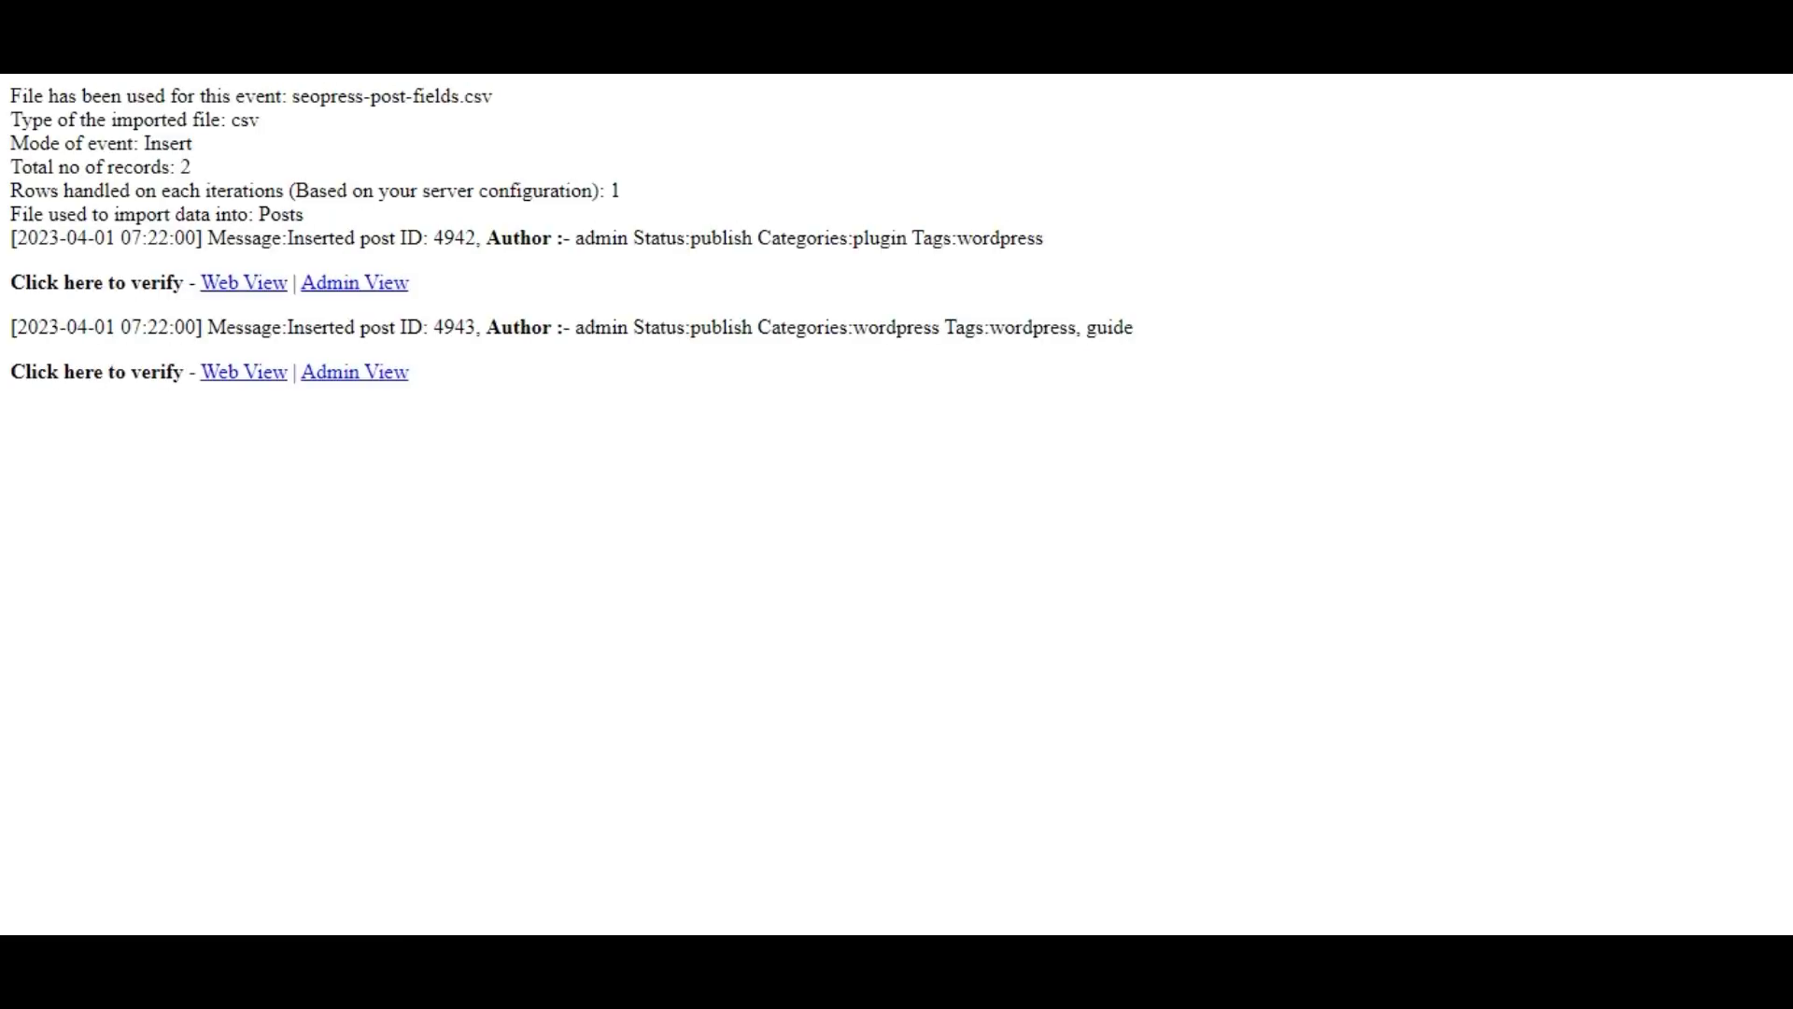
- Open the second inserted post, 'WordPress Beginner Guide', in the admin editor from the log
{"action": "left_click", "coordinate": [342, 378]}
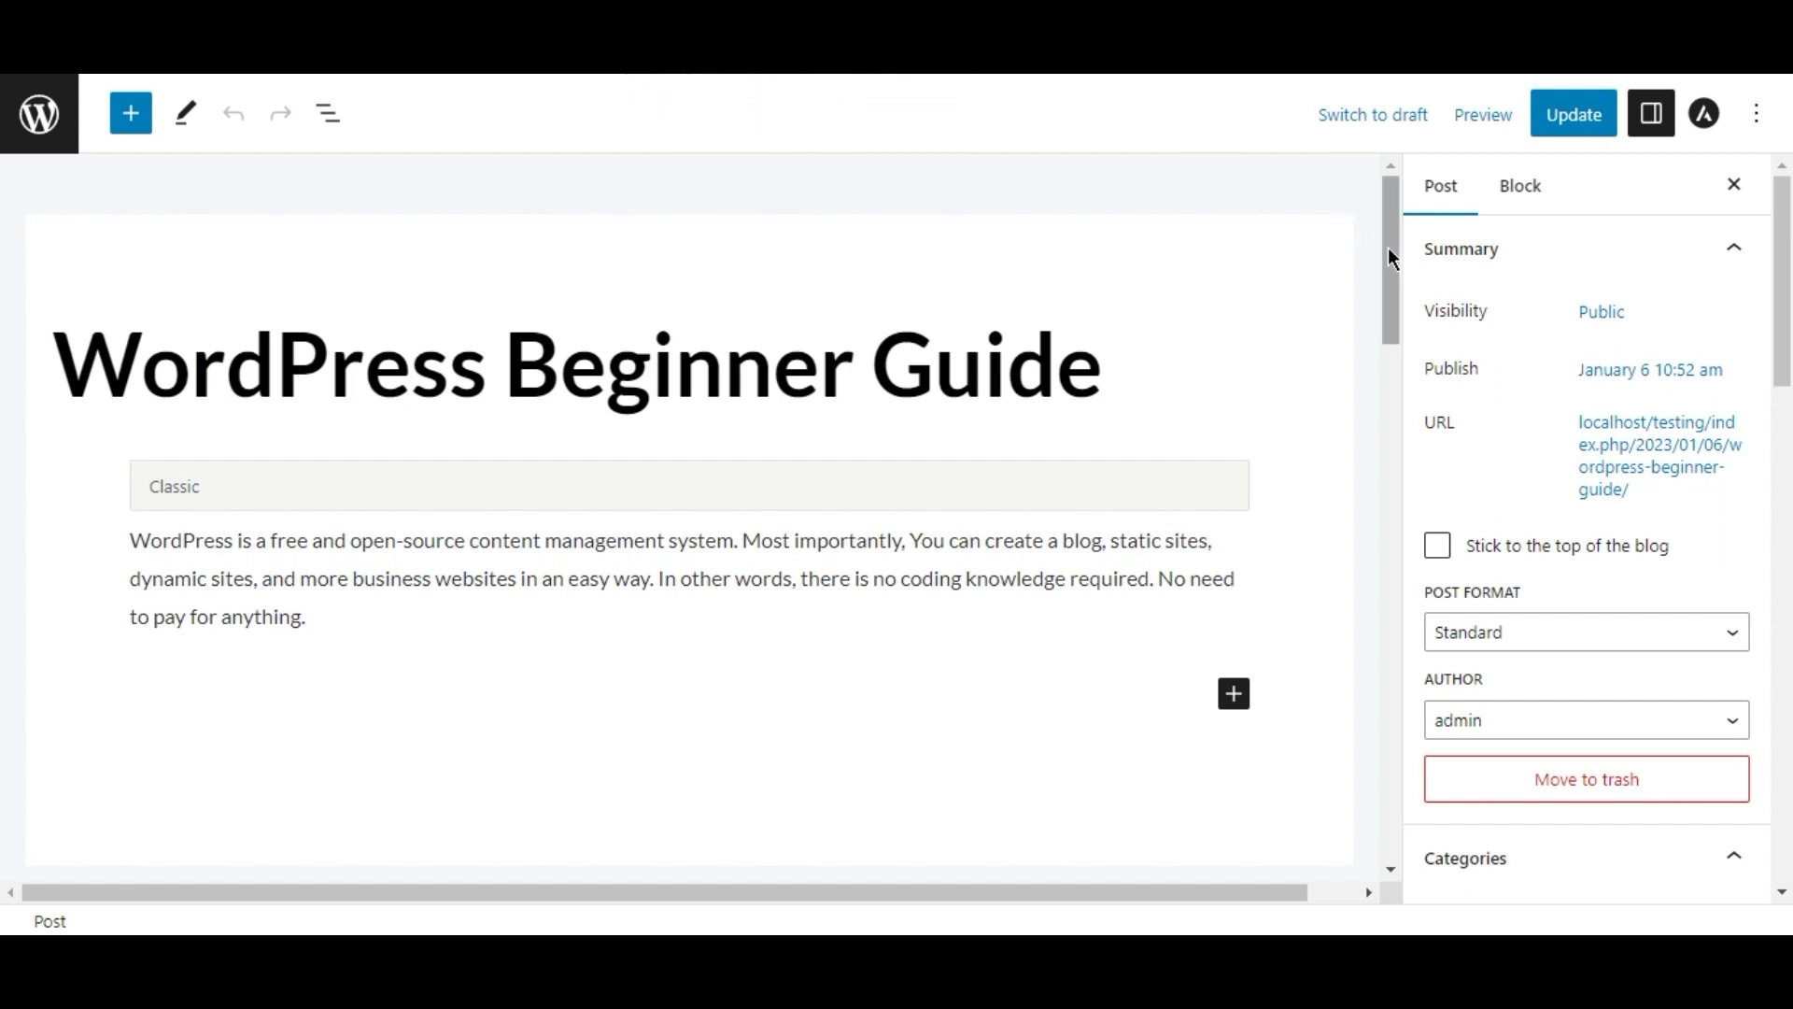
- Review the post's Social sharing and Advanced meta robots SEO settings
{"action": "left_click_drag", "start_coordinate": [1388, 249], "coordinate": [1403, 416]}
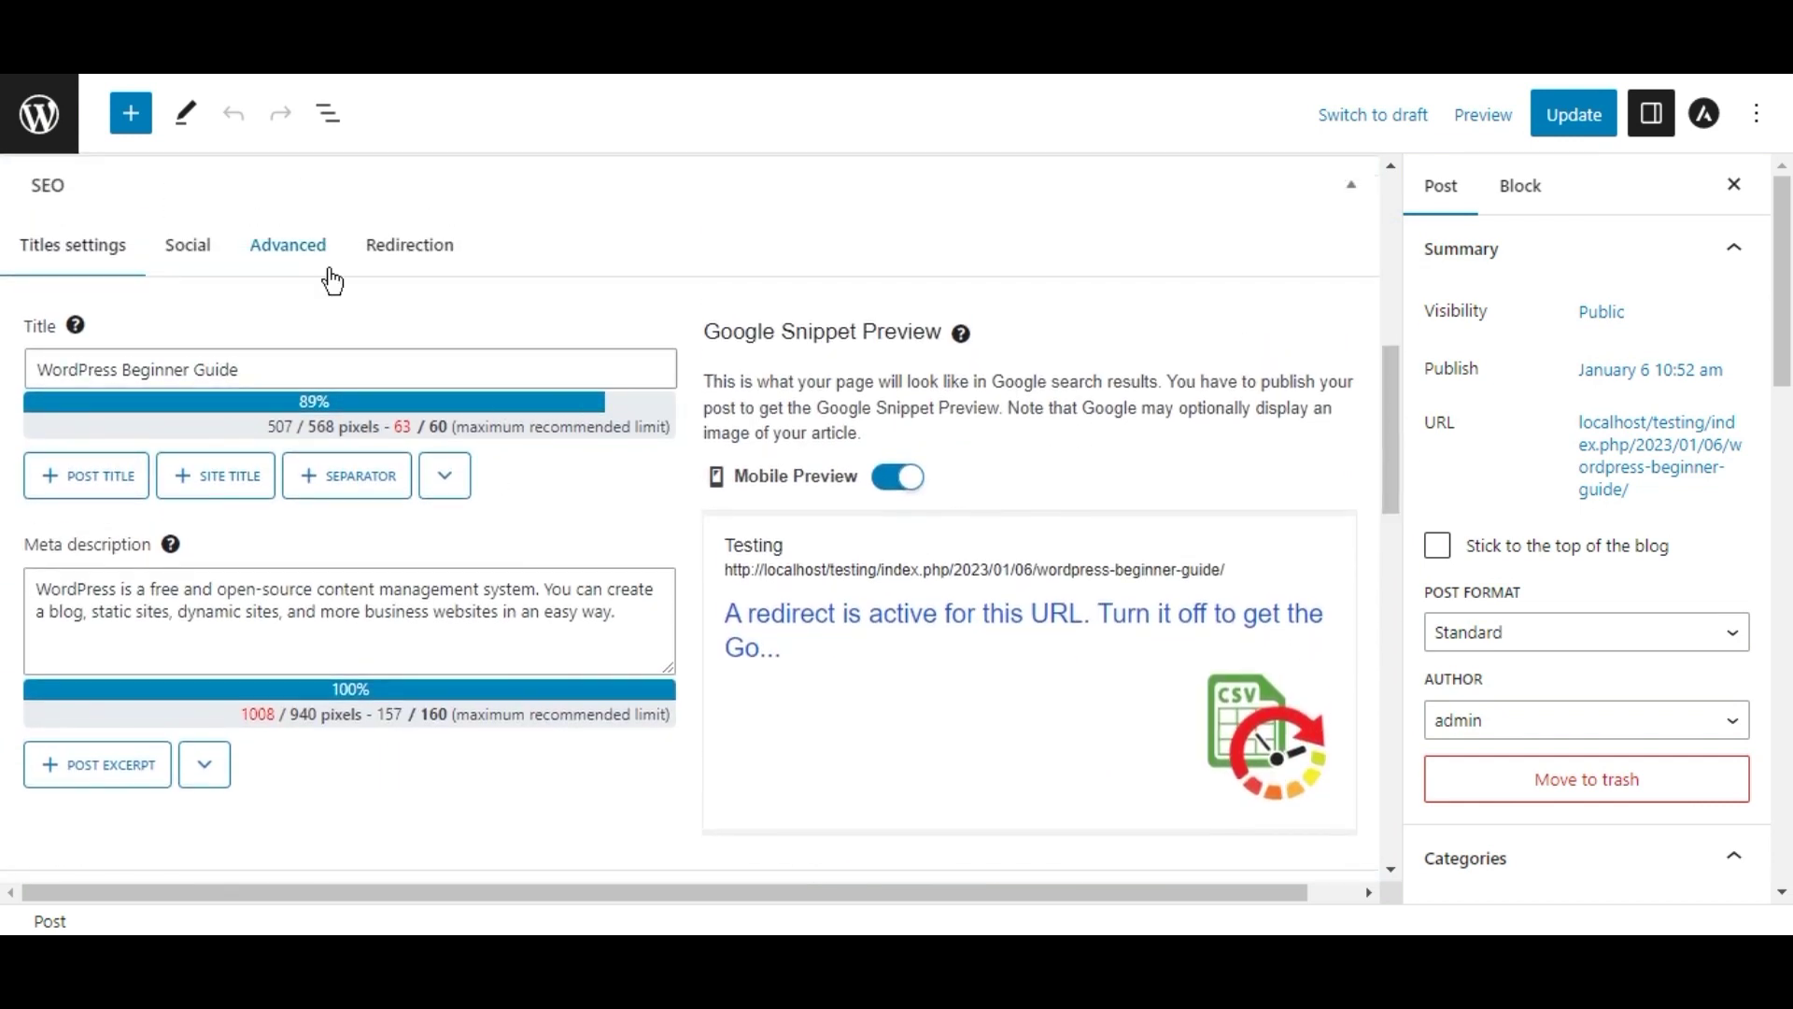
{"action": "left_click", "coordinate": [216, 257]}
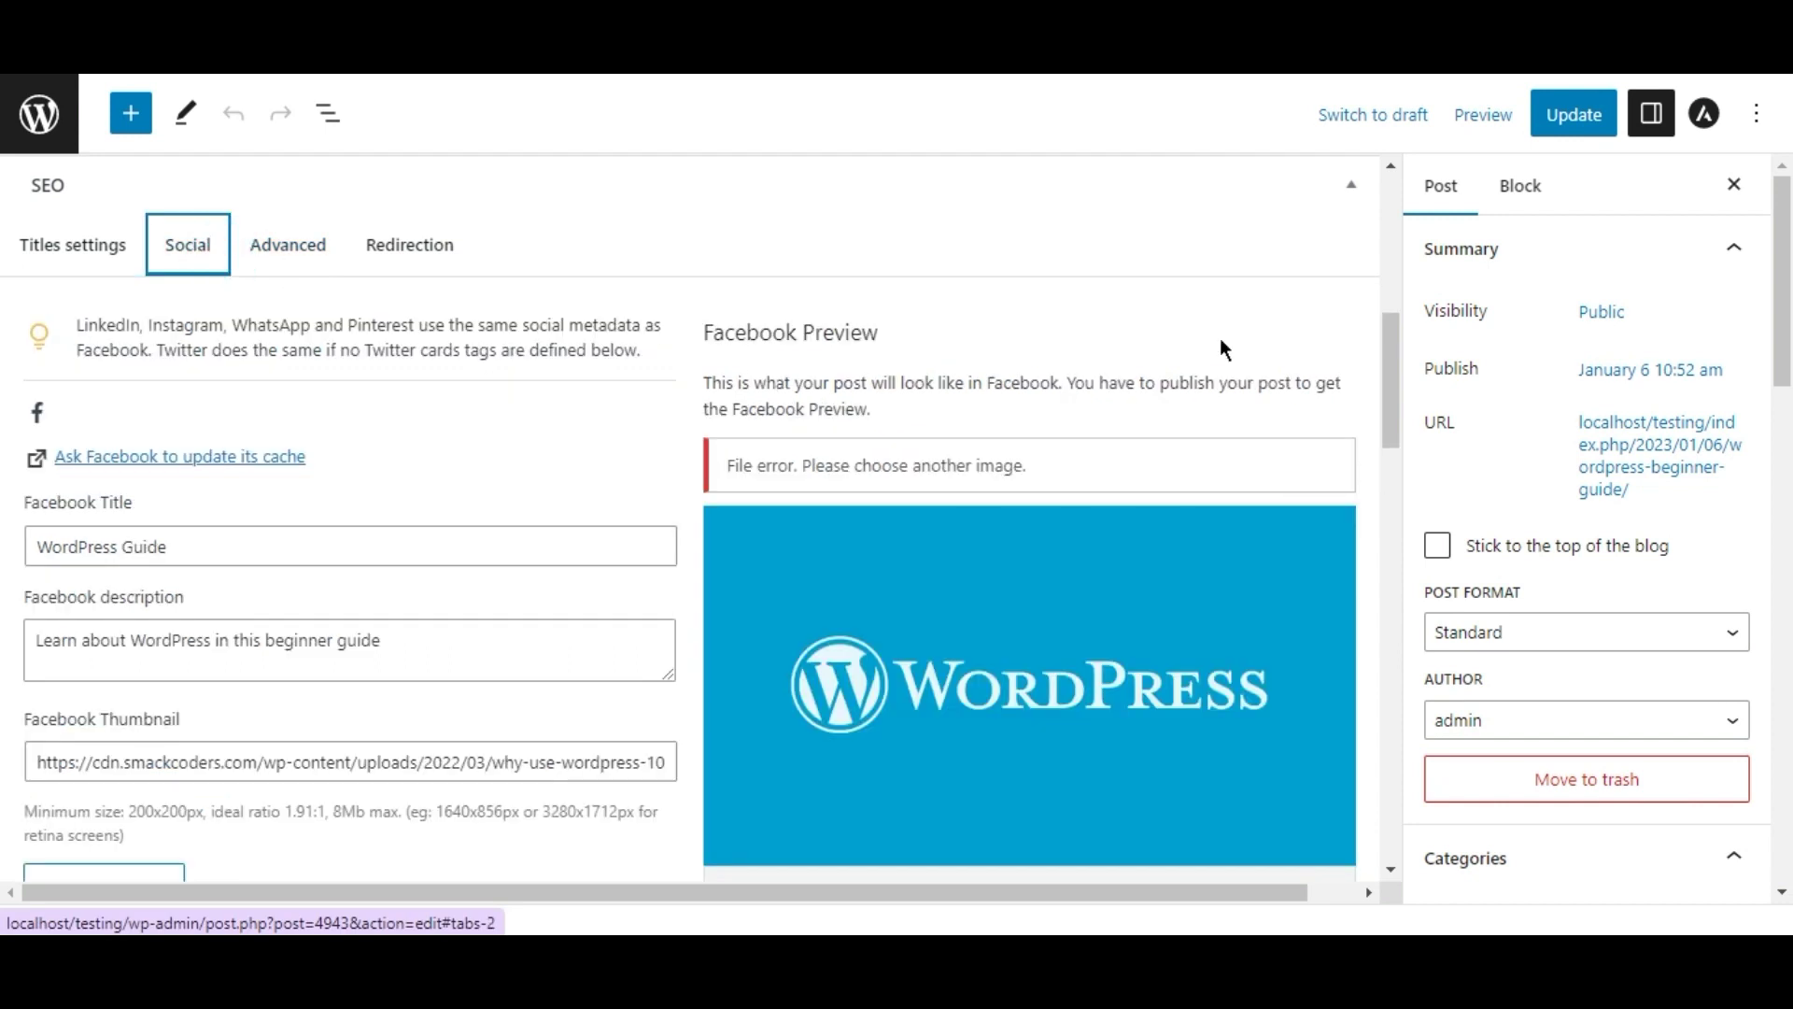
{"action": "mouse_move", "coordinate": [1388, 381]}
{"action": "left_mouse_down"}
{"action": "mouse_move", "coordinate": [1414, 513]}
{"action": "mouse_move", "coordinate": [1403, 374]}
{"action": "left_mouse_up"}
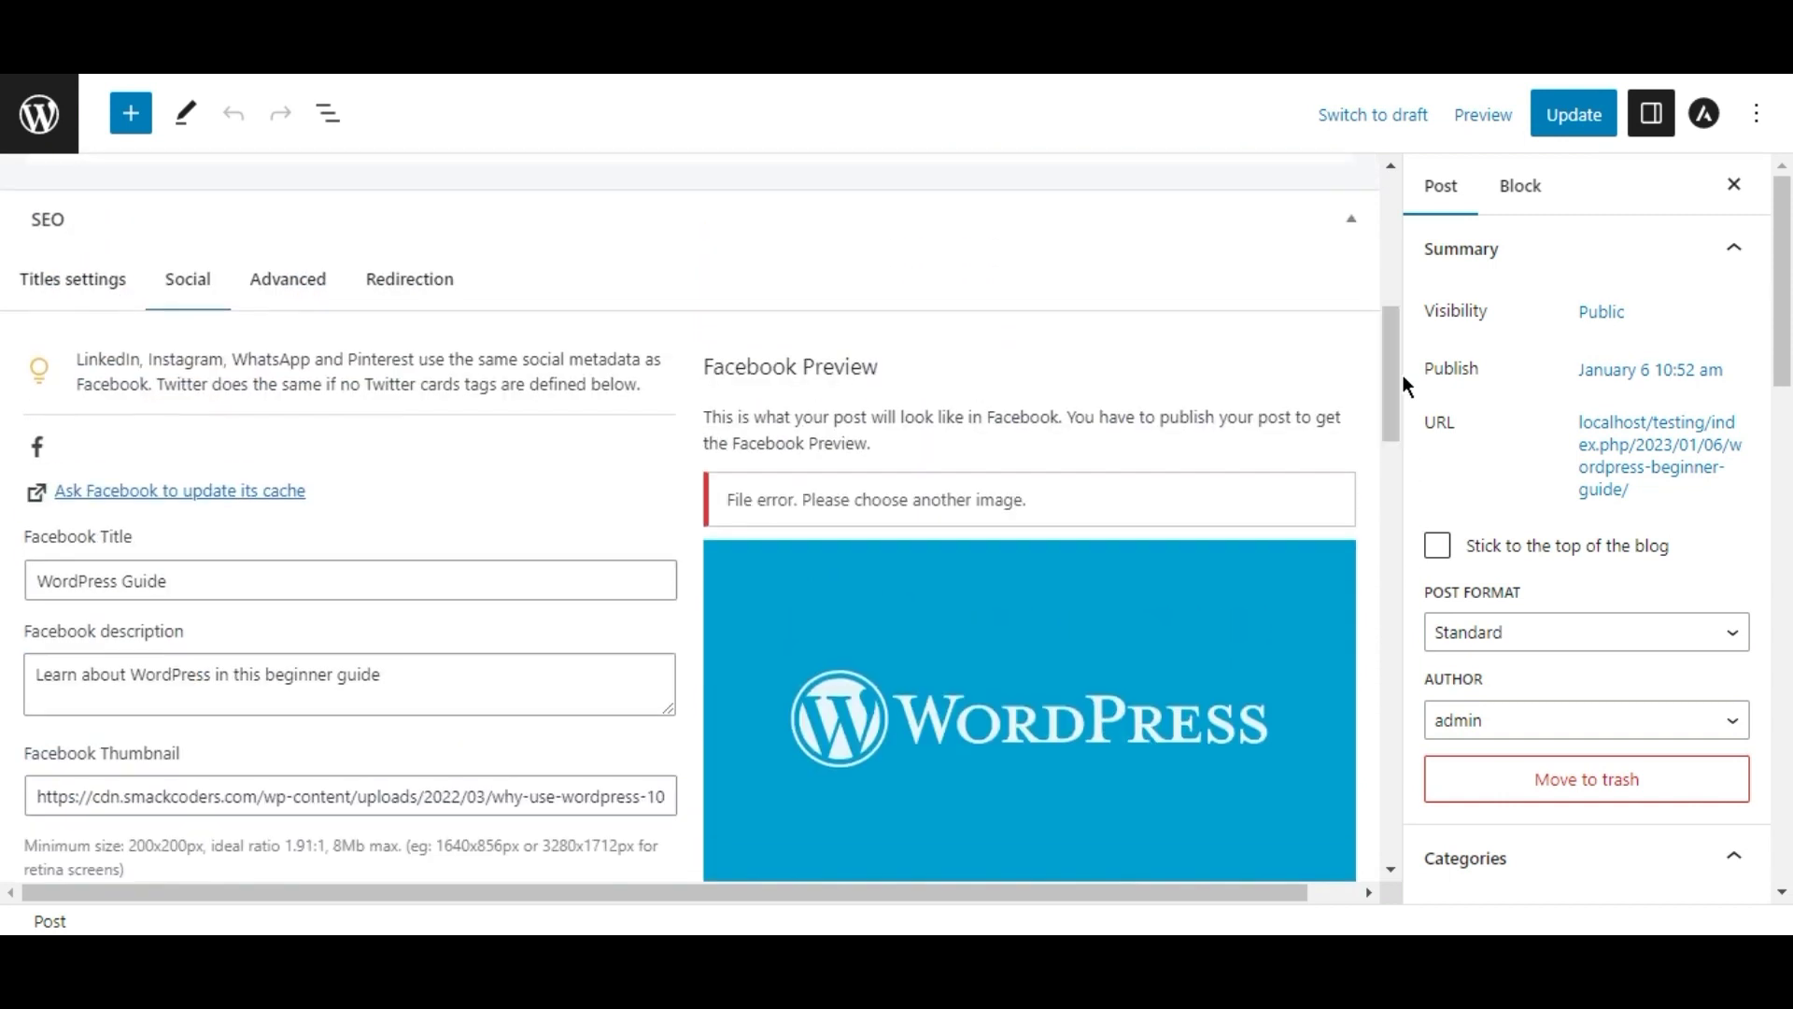
{"action": "left_click", "coordinate": [288, 295]}
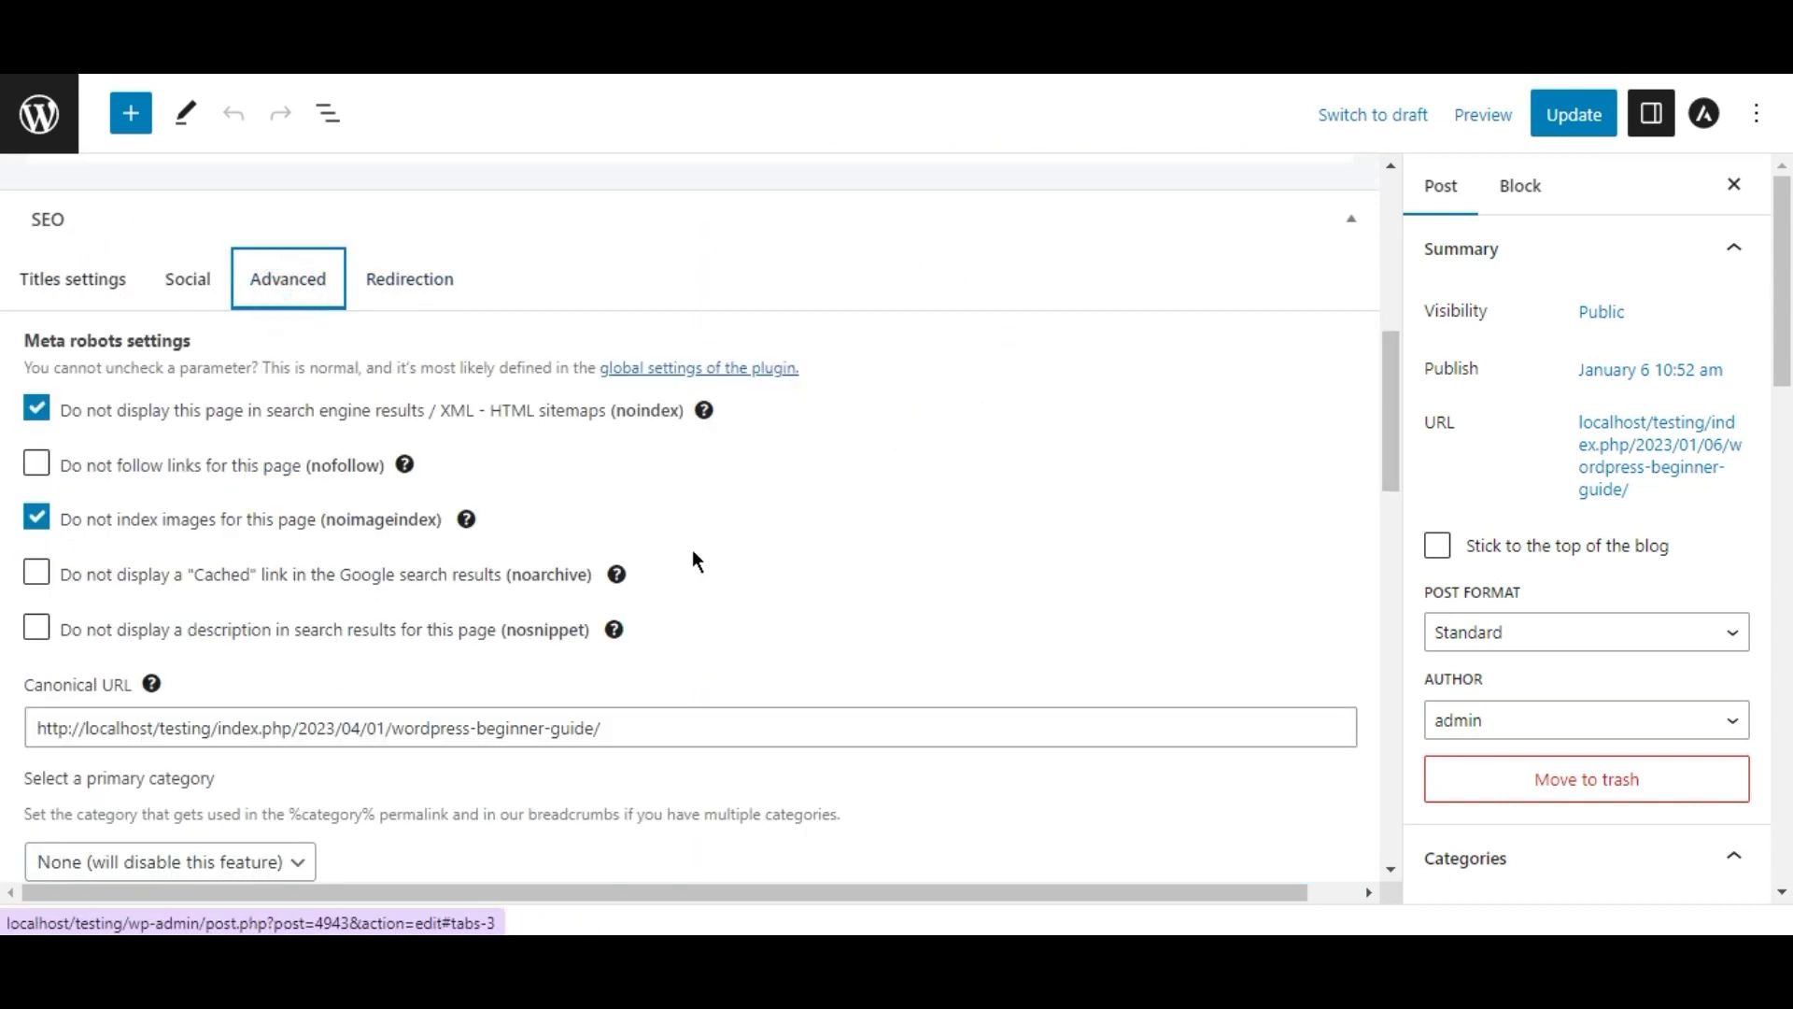
{"action": "left_click_drag", "start_coordinate": [1395, 424], "coordinate": [1378, 390]}
- Check the Redirection tab: enabled, 301 Moved Permanently to the wordpress-beginner-guide URL
{"action": "left_click", "coordinate": [400, 359]}
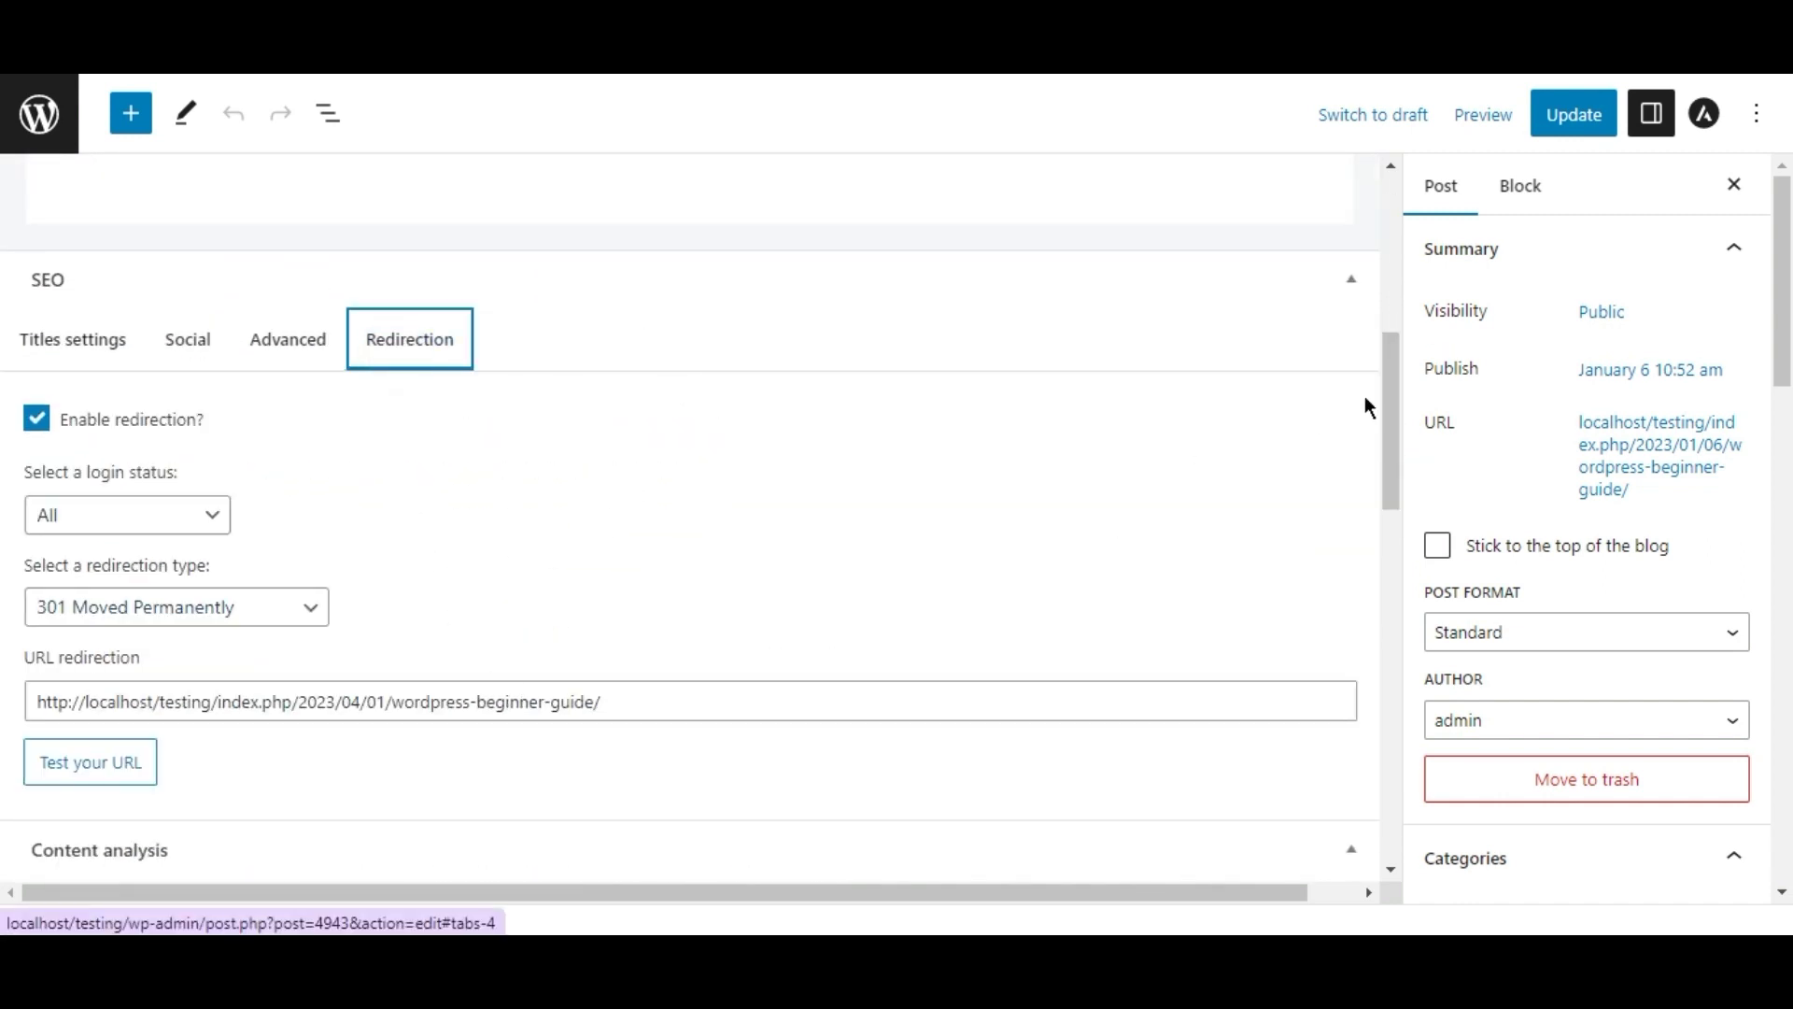
{"action": "left_click_drag", "start_coordinate": [1394, 422], "coordinate": [1387, 552]}
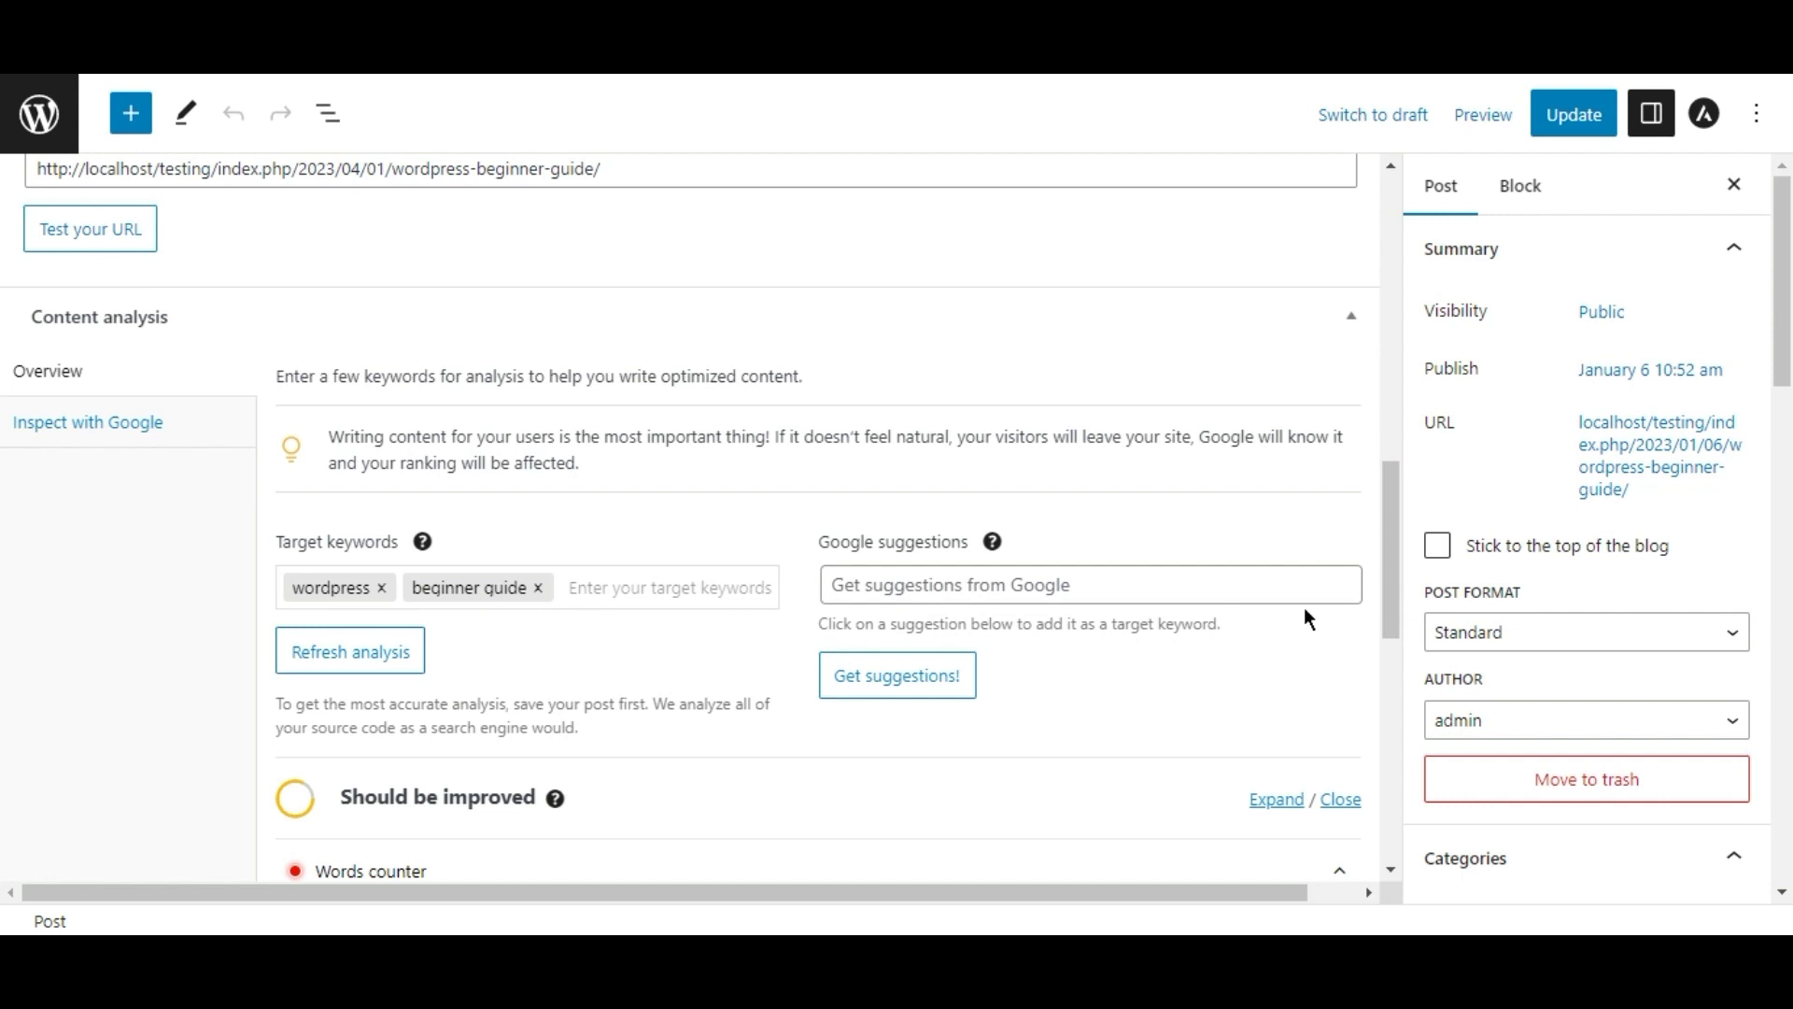
{"action": "left_click_drag", "start_coordinate": [1388, 583], "coordinate": [1394, 433]}
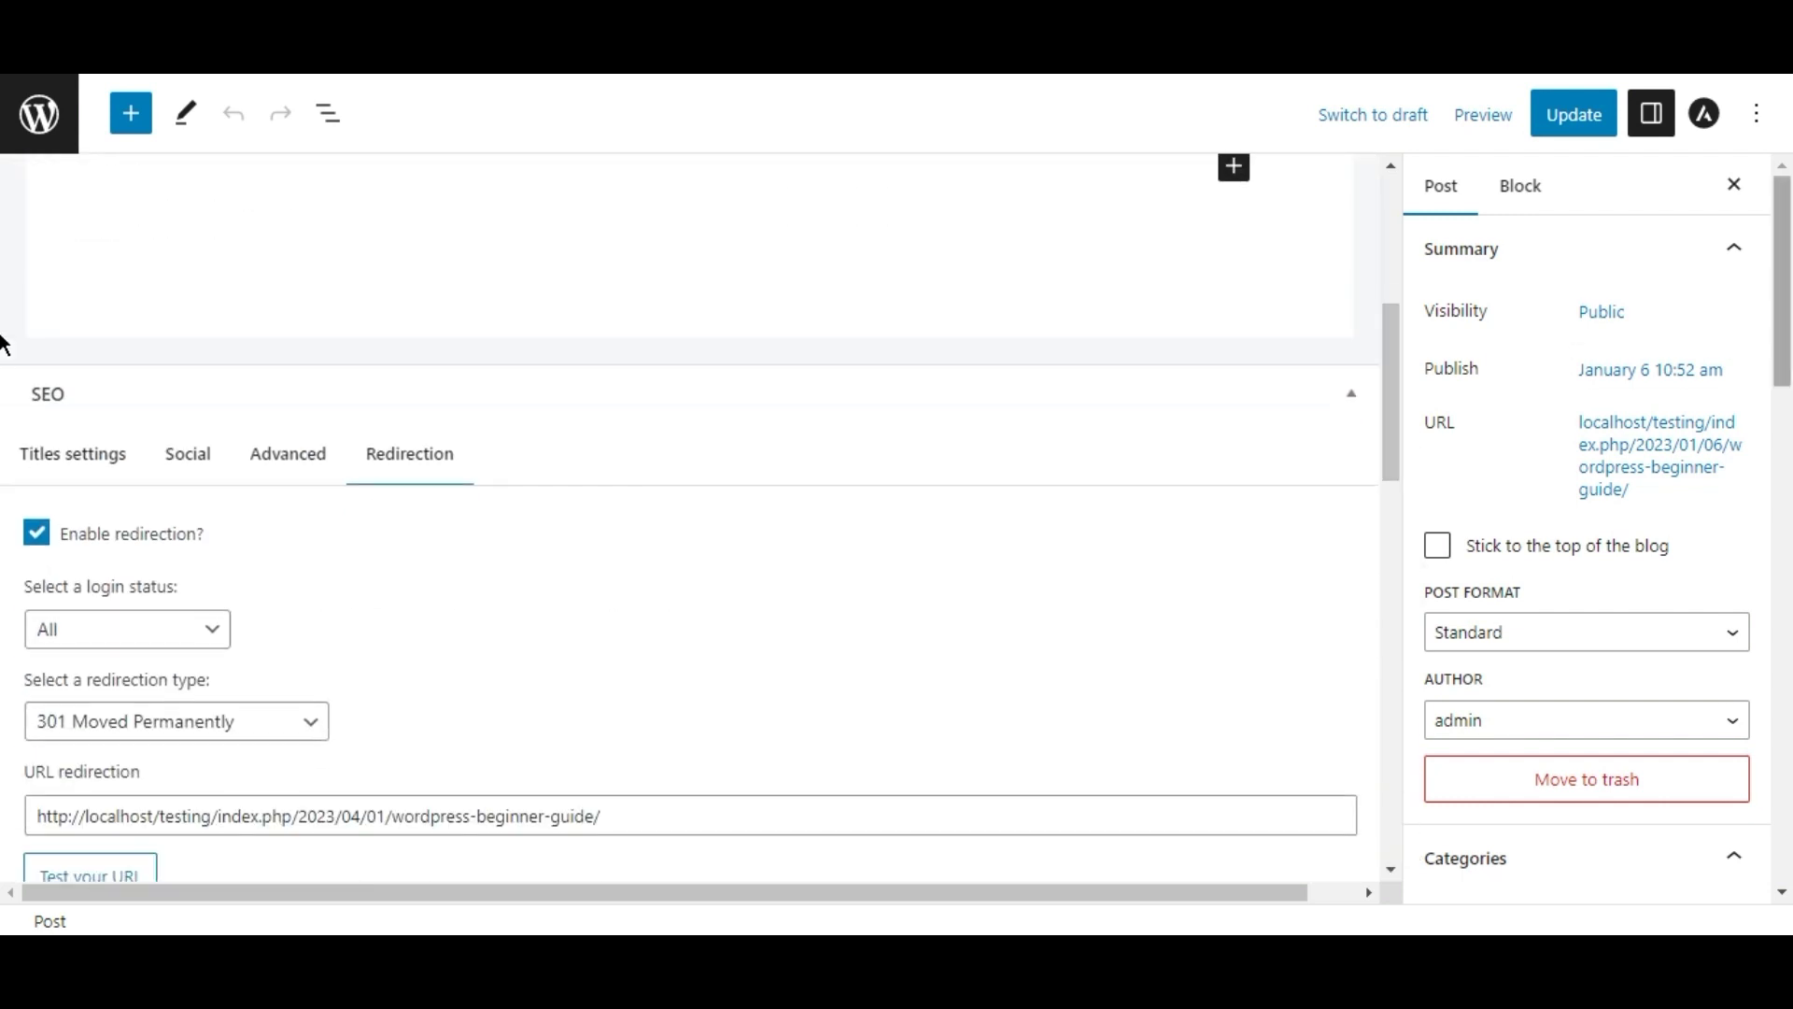
{"action": "scroll", "coordinate": [1588, 560], "scroll_direction": "down", "scroll_amount": 5}
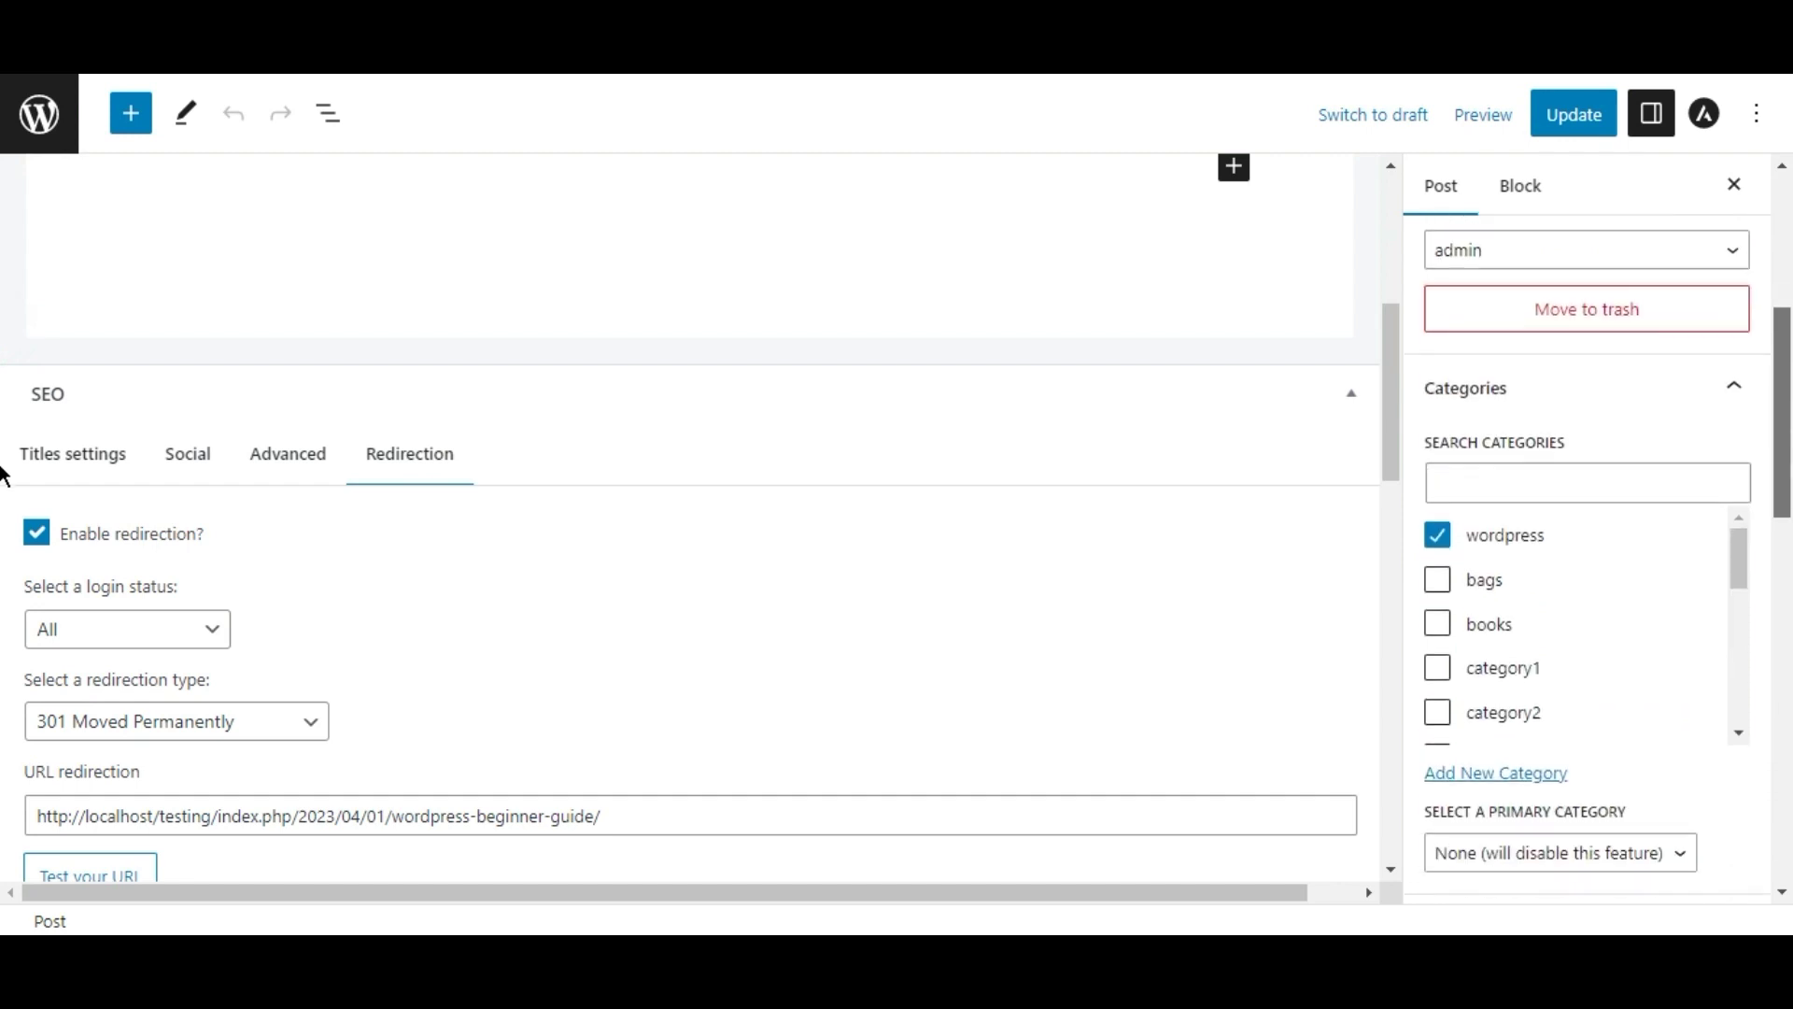
{"action": "scroll", "coordinate": [1588, 560], "scroll_direction": "down", "scroll_amount": 4}
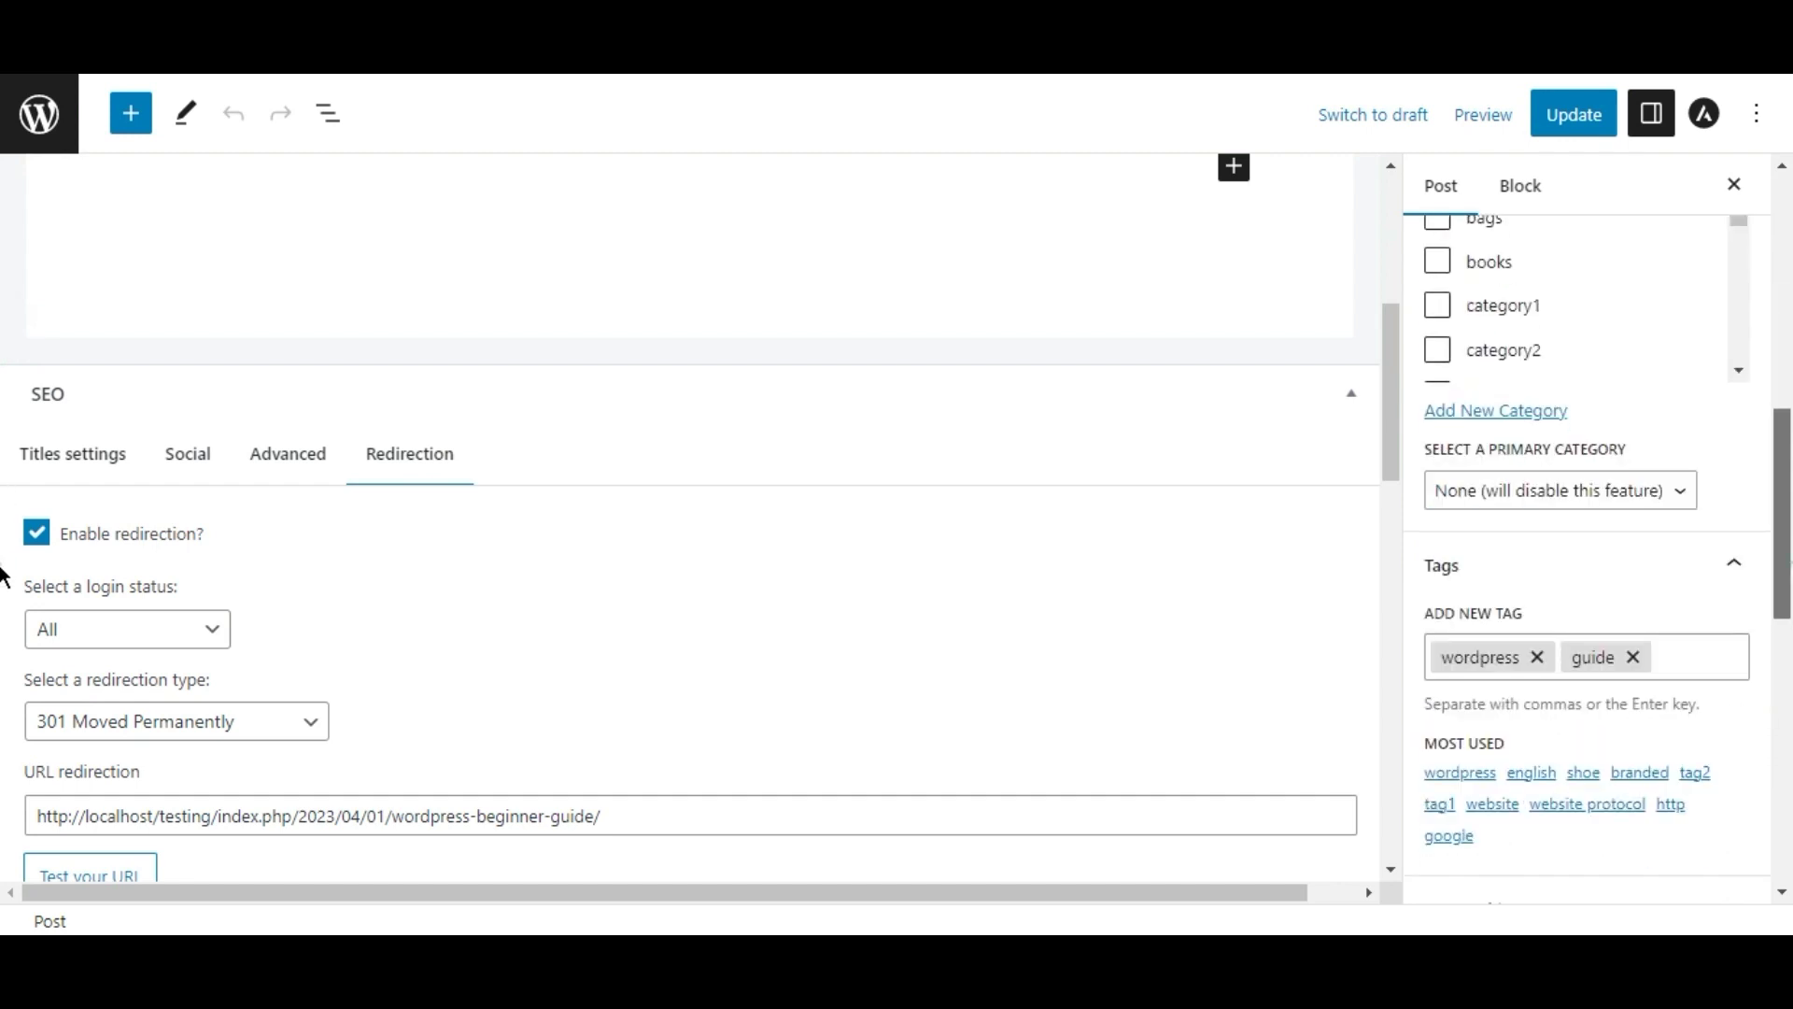
{"action": "scroll", "coordinate": [1588, 560], "scroll_direction": "down", "scroll_amount": 3}
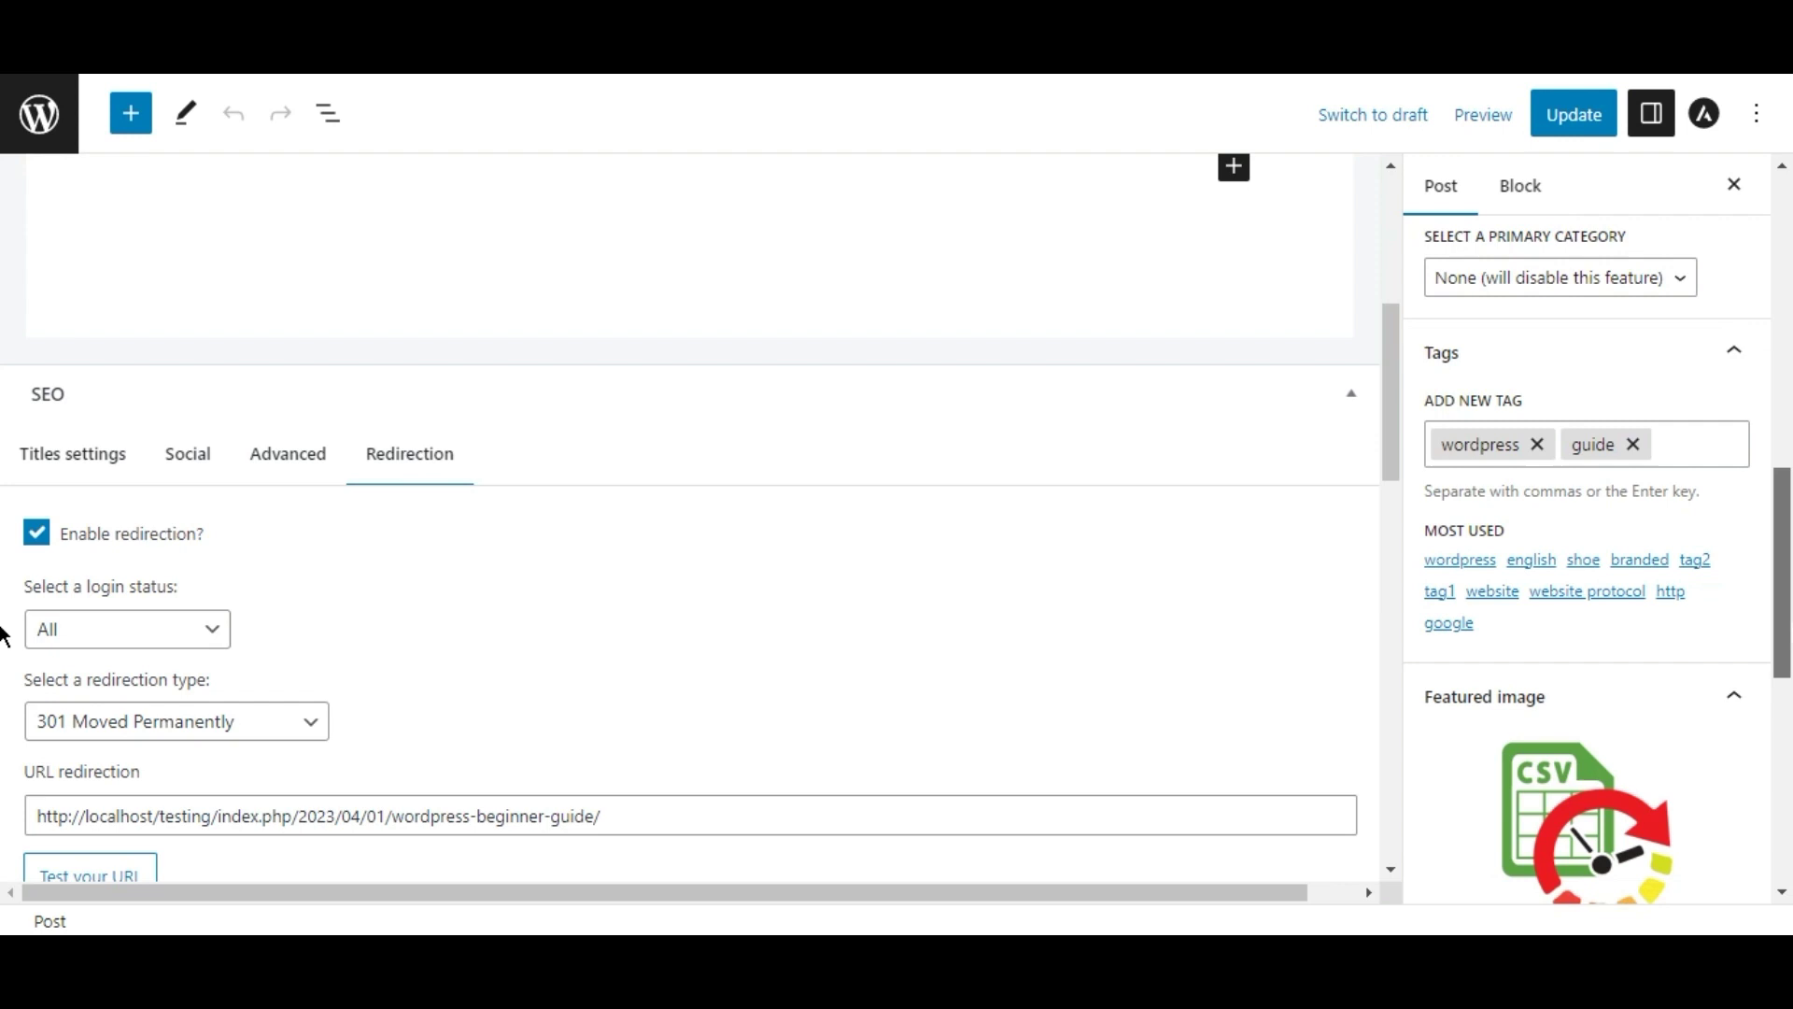
{"action": "scroll", "coordinate": [1587, 561], "scroll_direction": "down", "scroll_amount": 3}
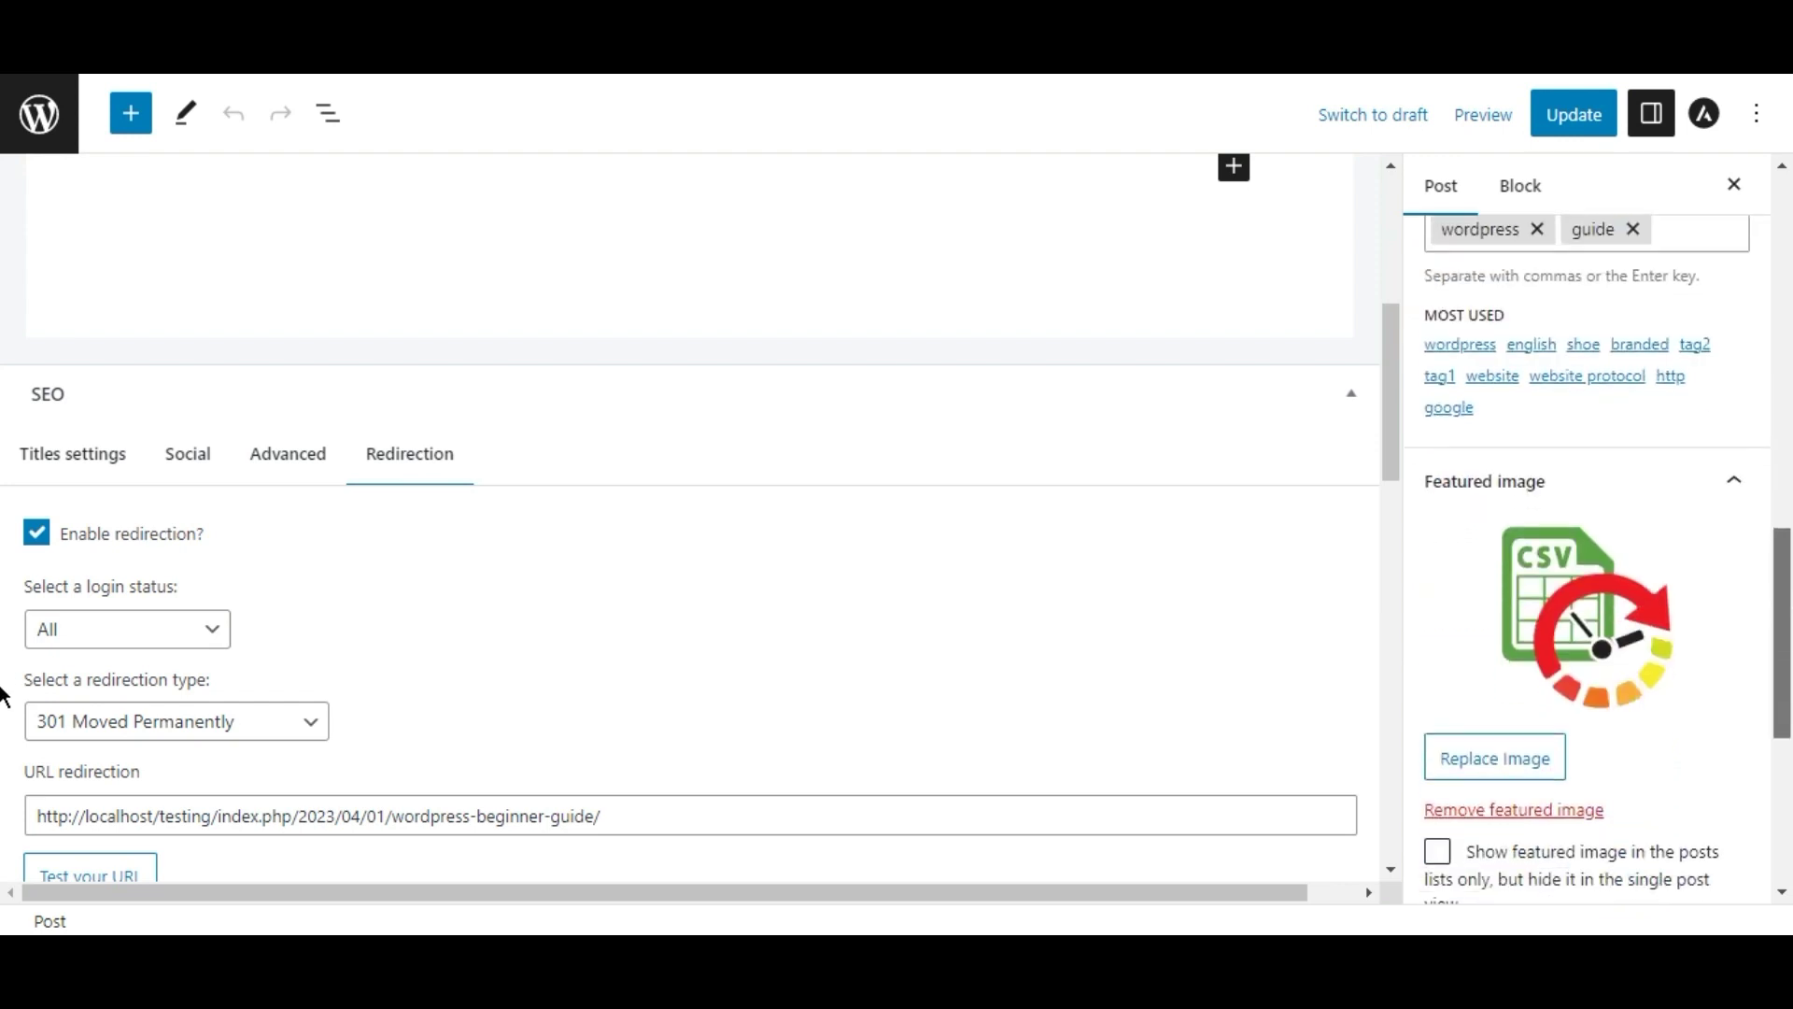
{"action": "scroll", "coordinate": [1588, 561], "scroll_direction": "down", "scroll_amount": 6}
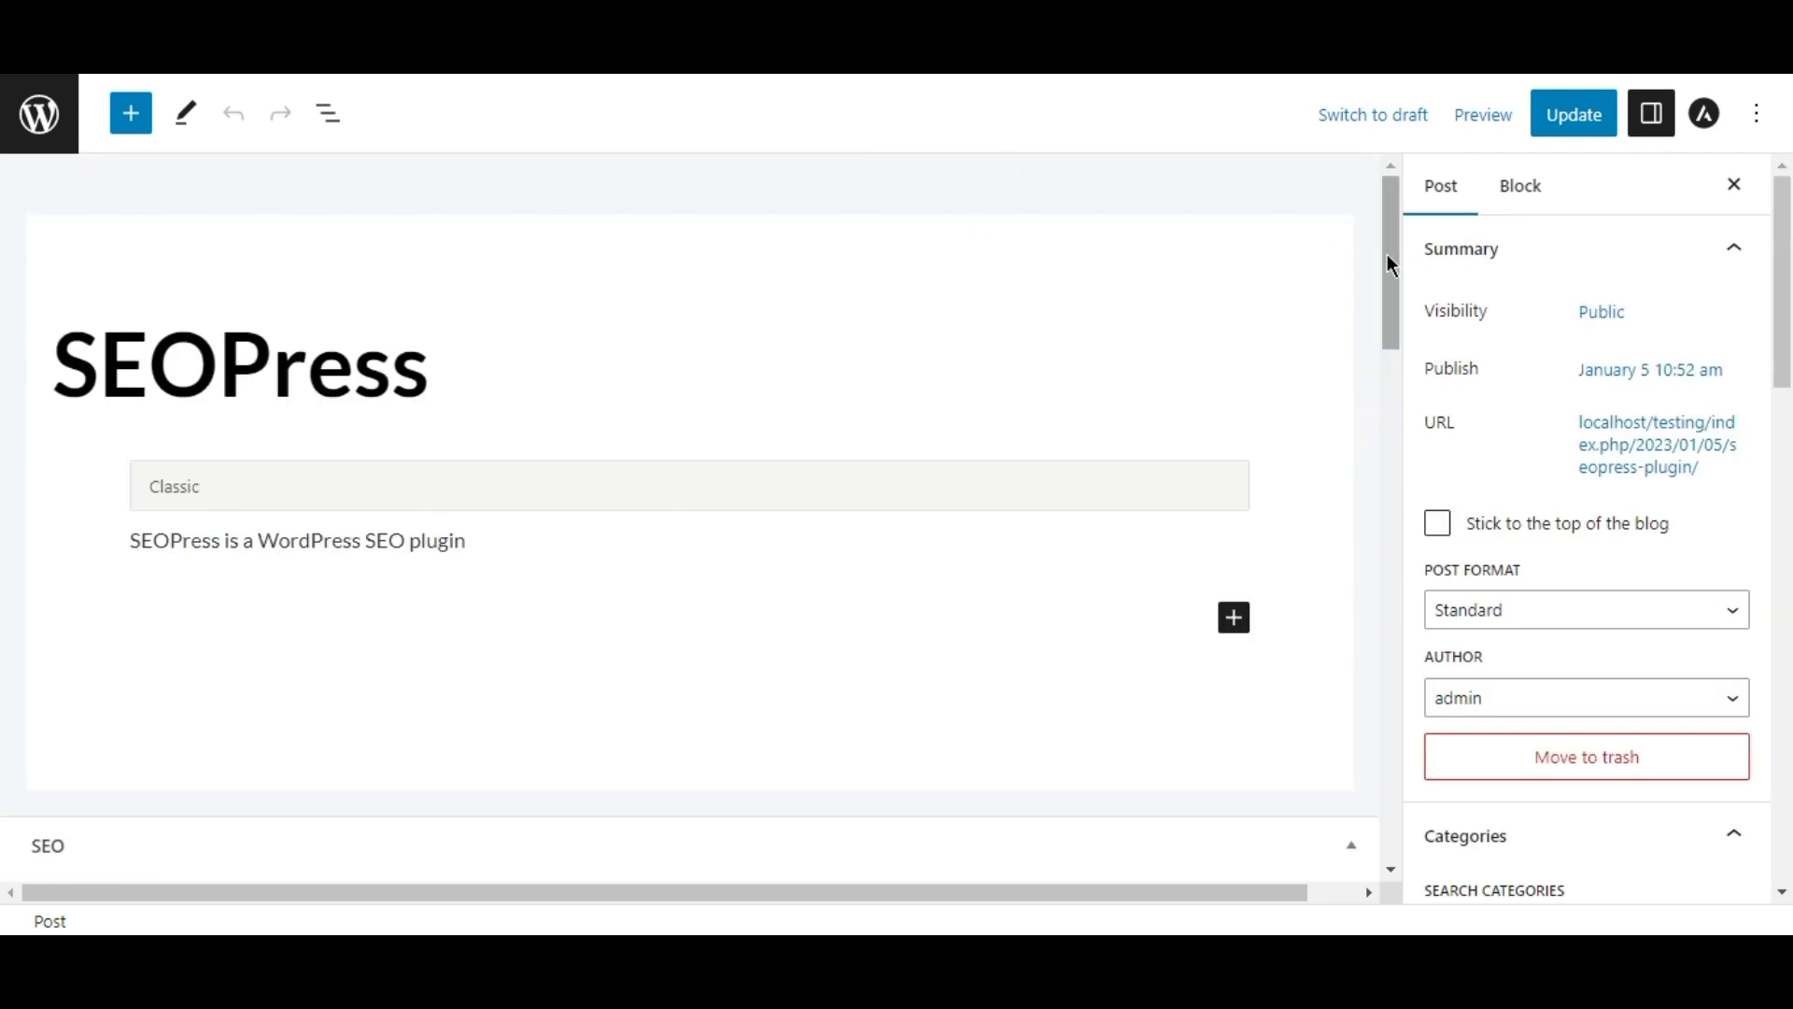
- Review the SEOPress post's Facebook sharing and meta robots settings
{"action": "left_click_drag", "start_coordinate": [1387, 254], "coordinate": [1433, 411]}
{"action": "left_click", "coordinate": [218, 228]}
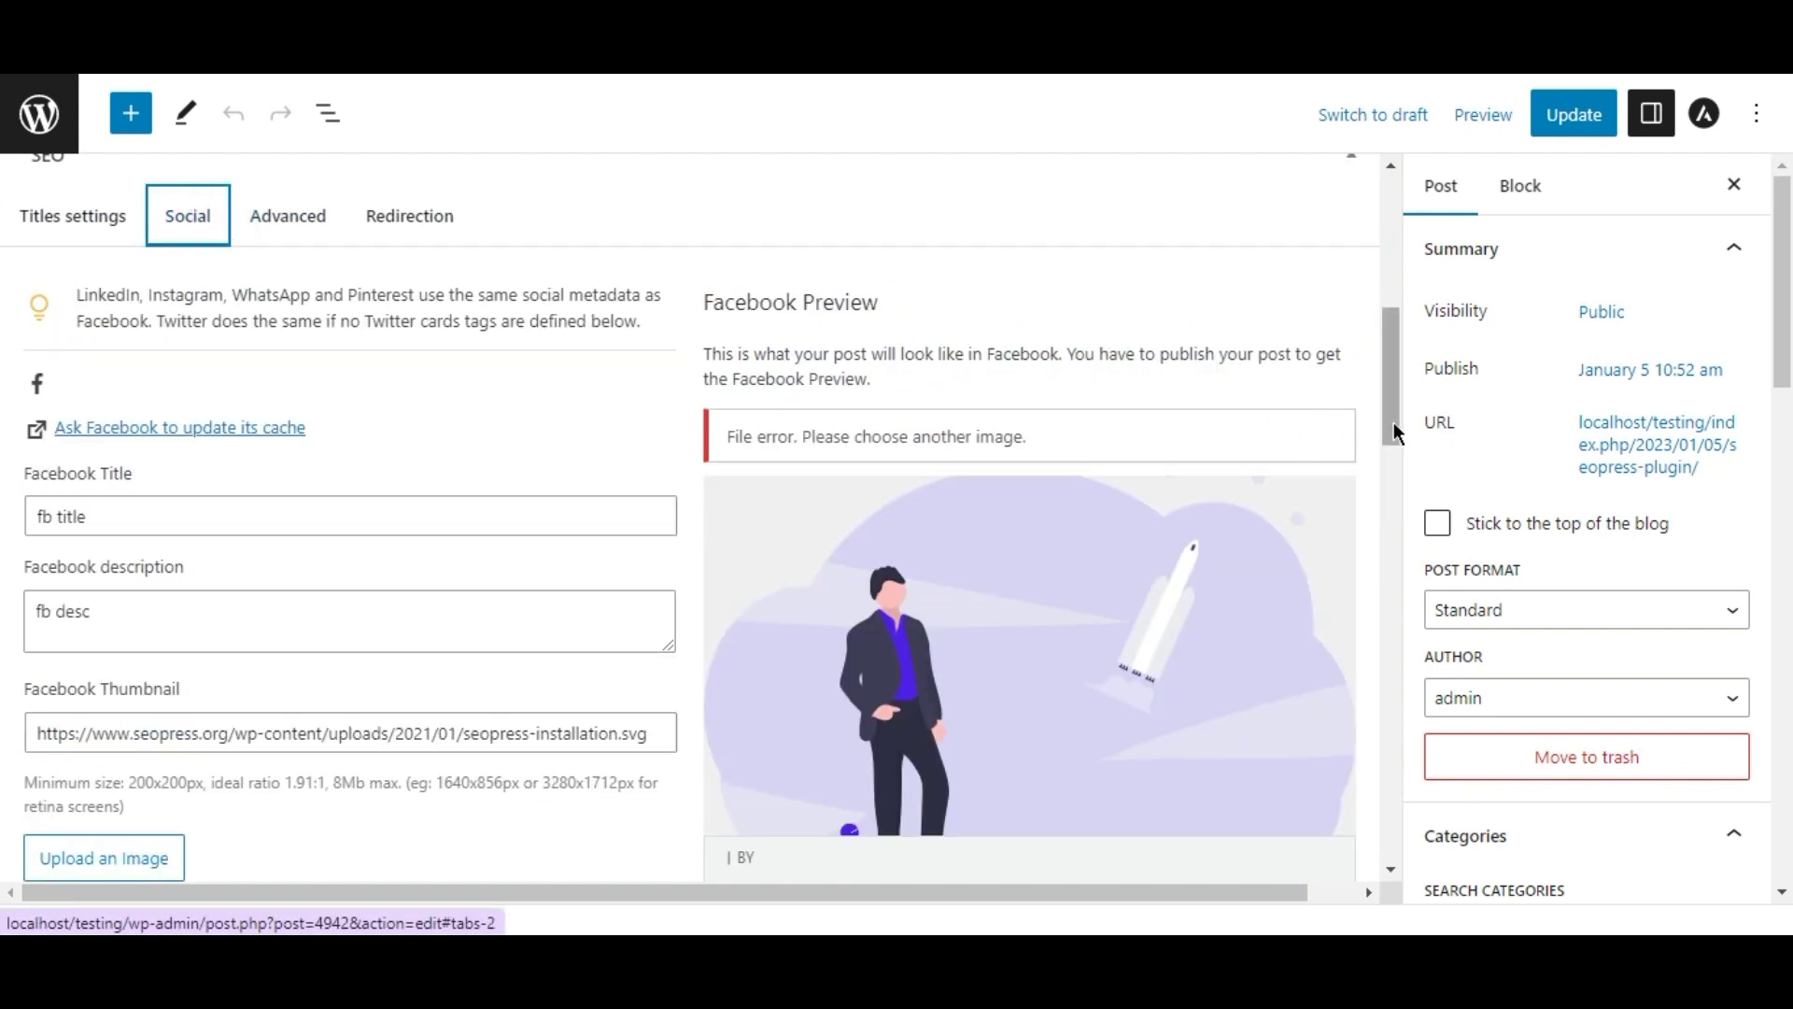
{"action": "left_click_drag", "start_coordinate": [1394, 423], "coordinate": [1410, 617]}
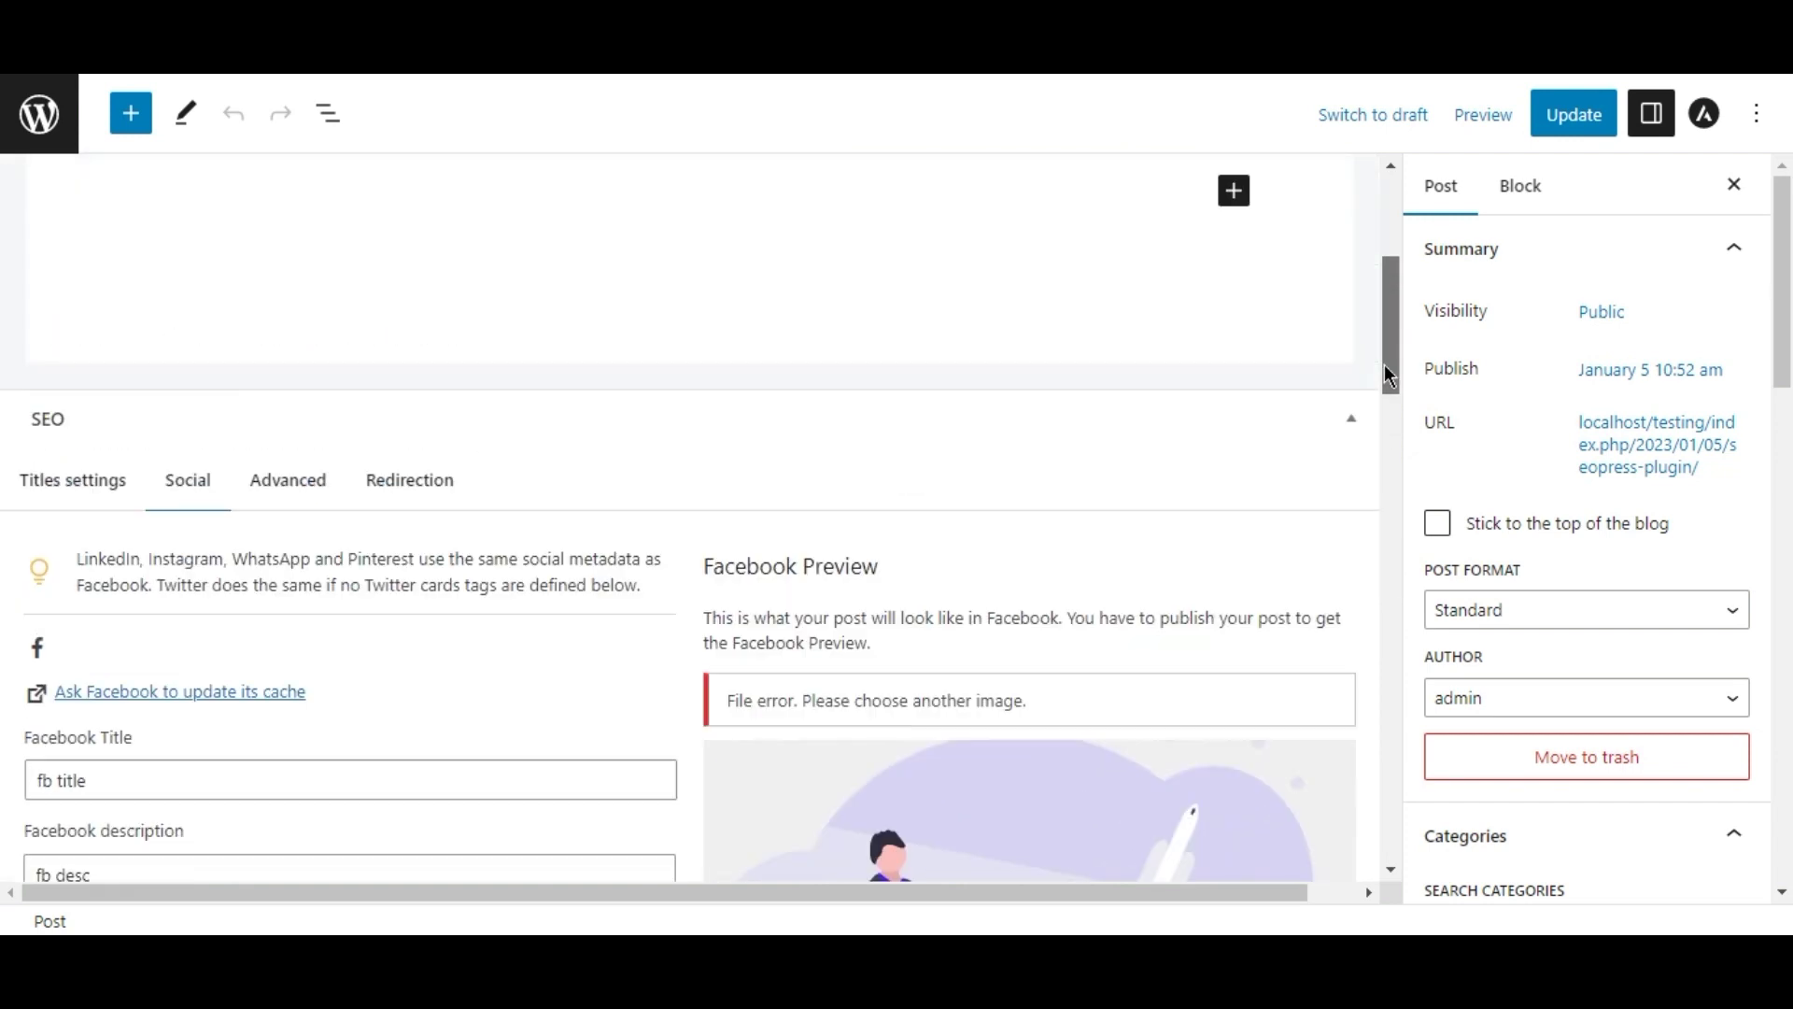
{"action": "left_click", "coordinate": [307, 534]}
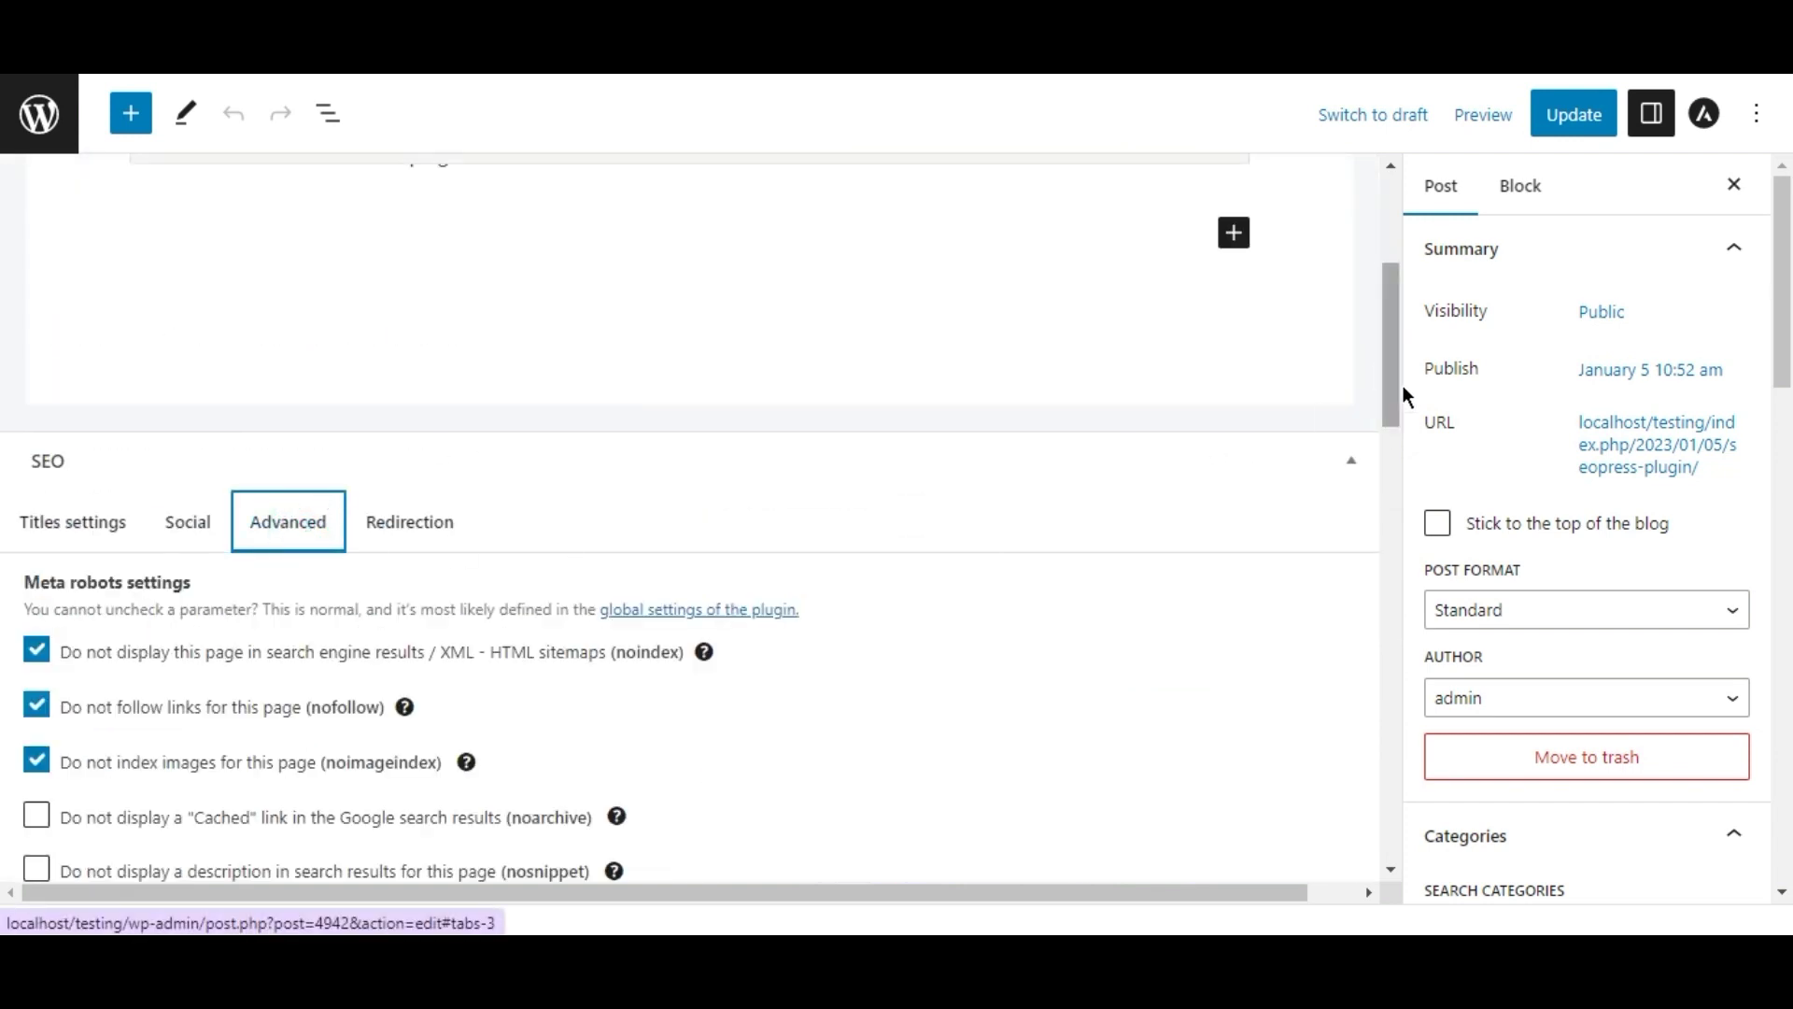
{"action": "left_click_drag", "start_coordinate": [1394, 385], "coordinate": [1420, 448]}
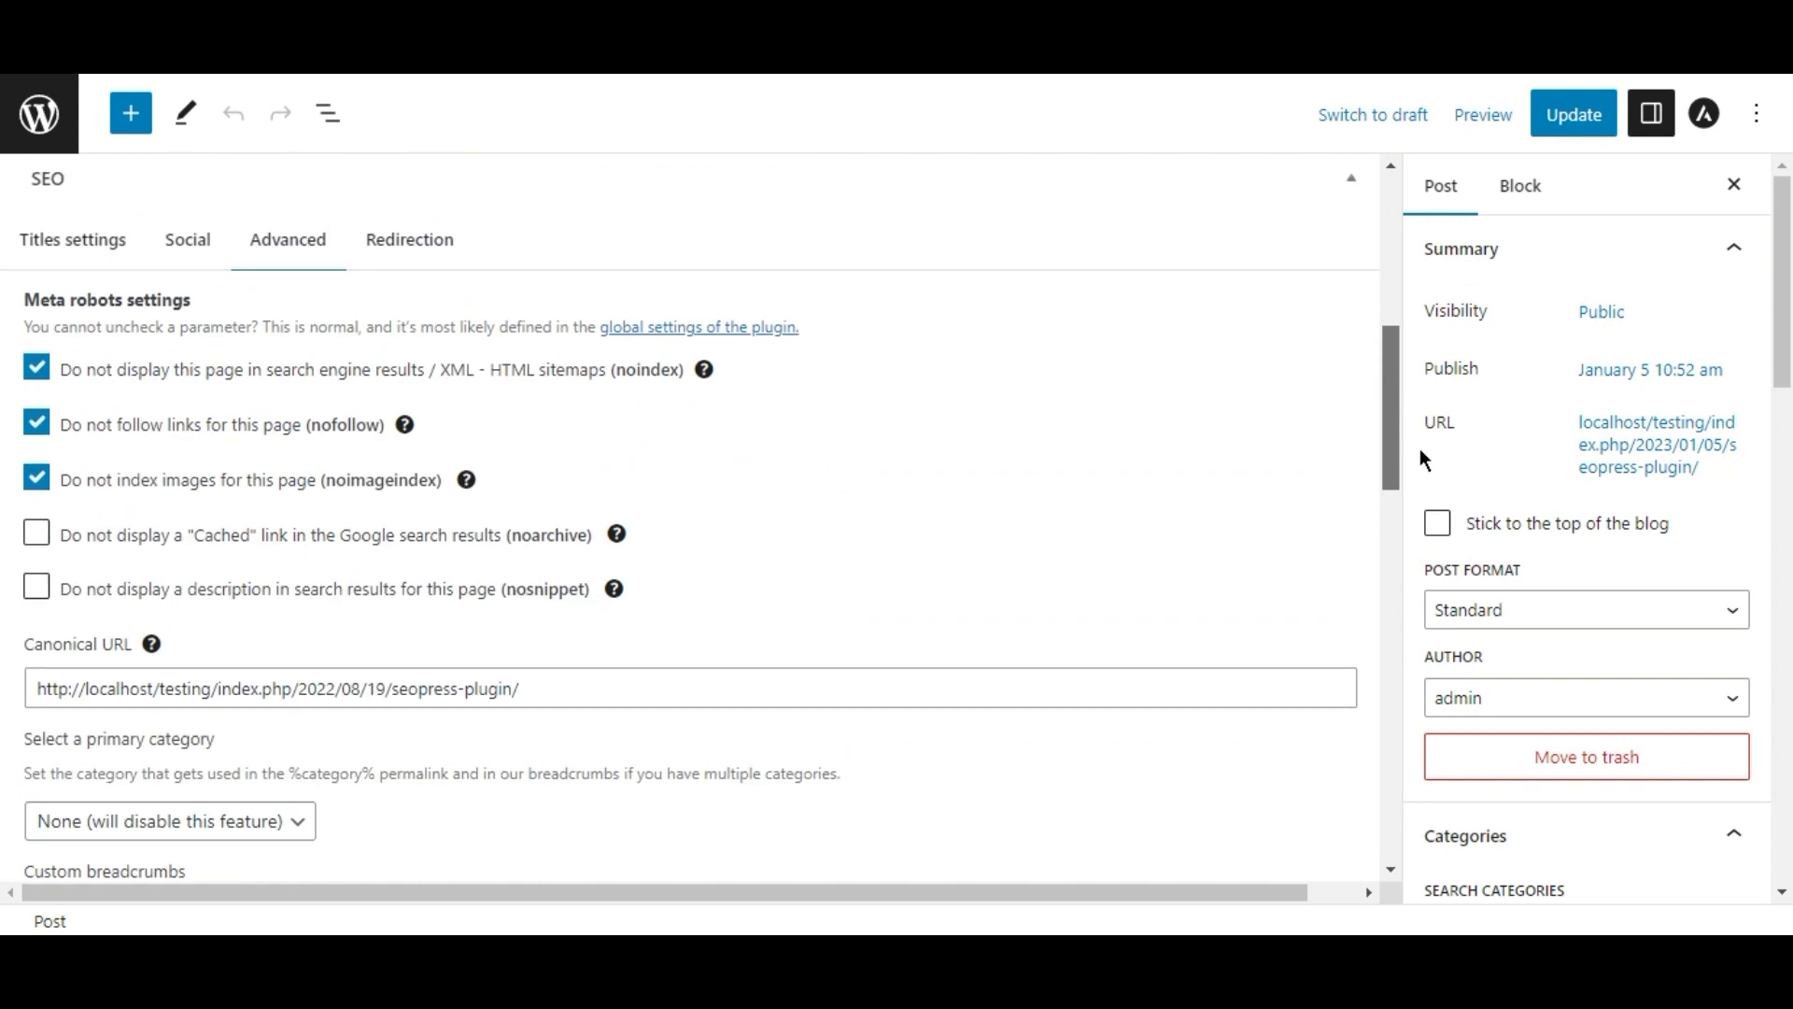
- Check the SEOPress post's imported redirection settings in the SEO box
{"action": "left_click", "coordinate": [382, 243]}
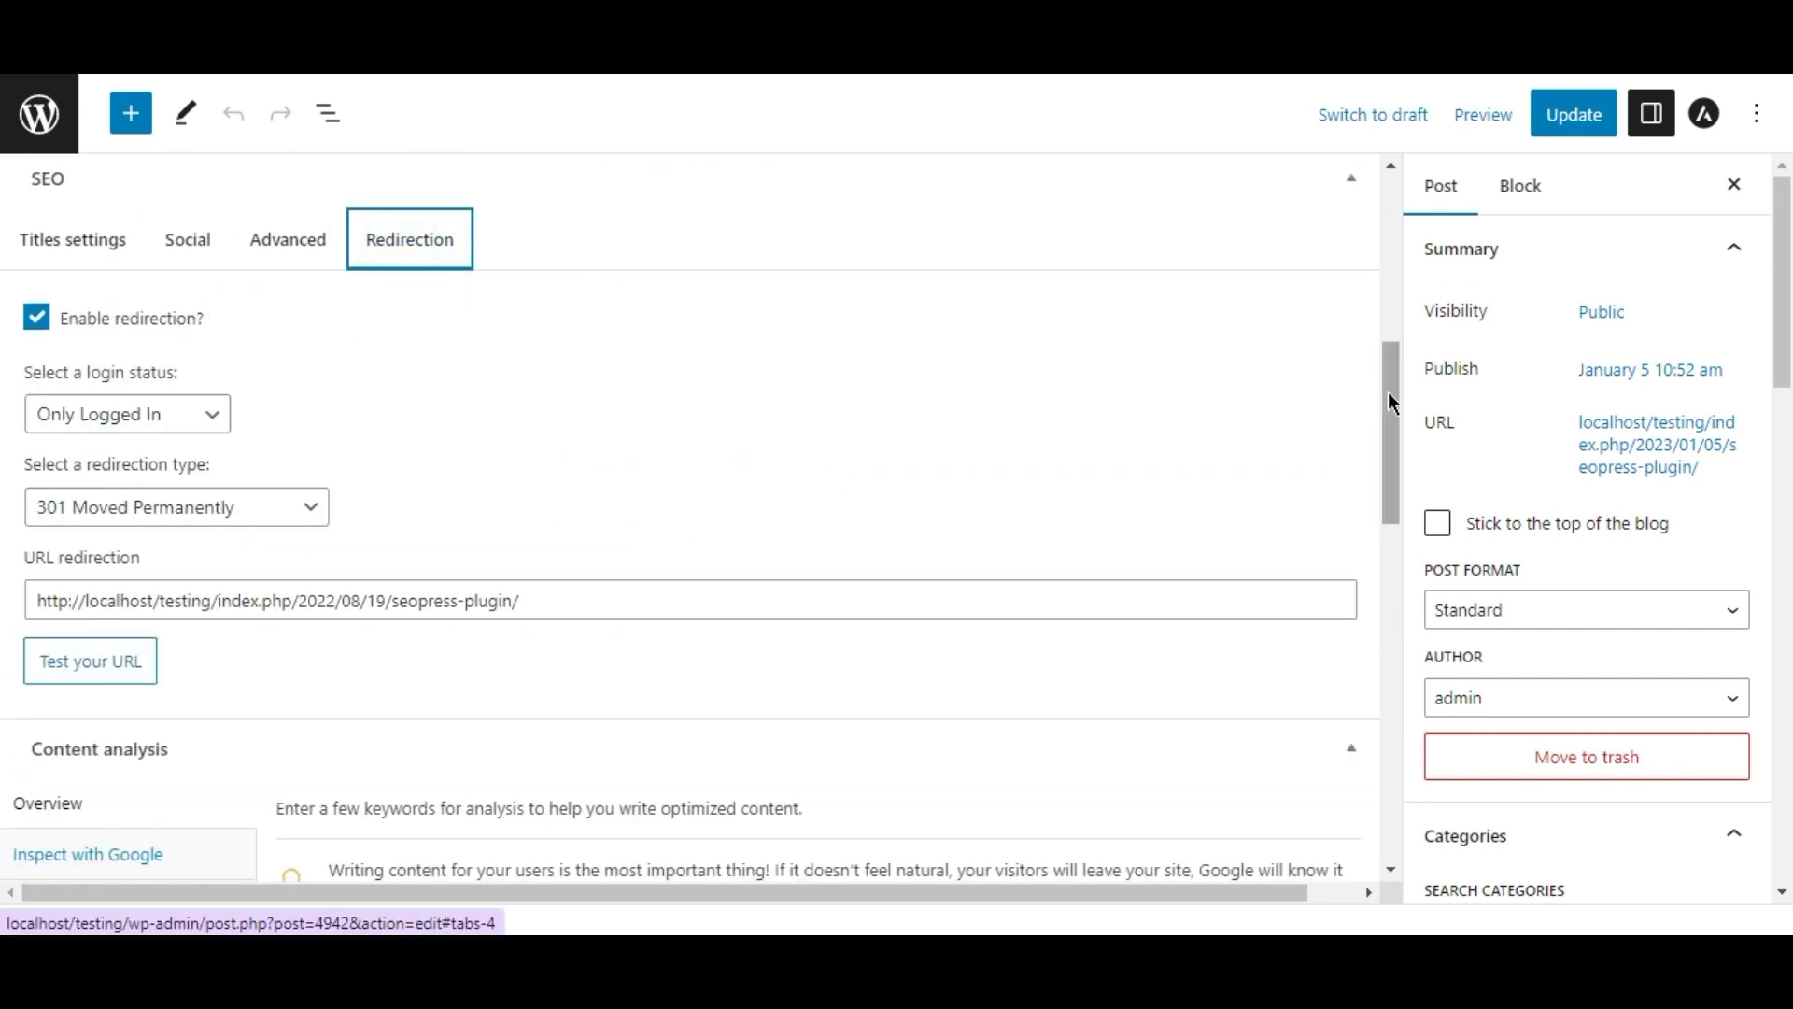
{"action": "left_click_drag", "start_coordinate": [1393, 401], "coordinate": [1429, 620]}
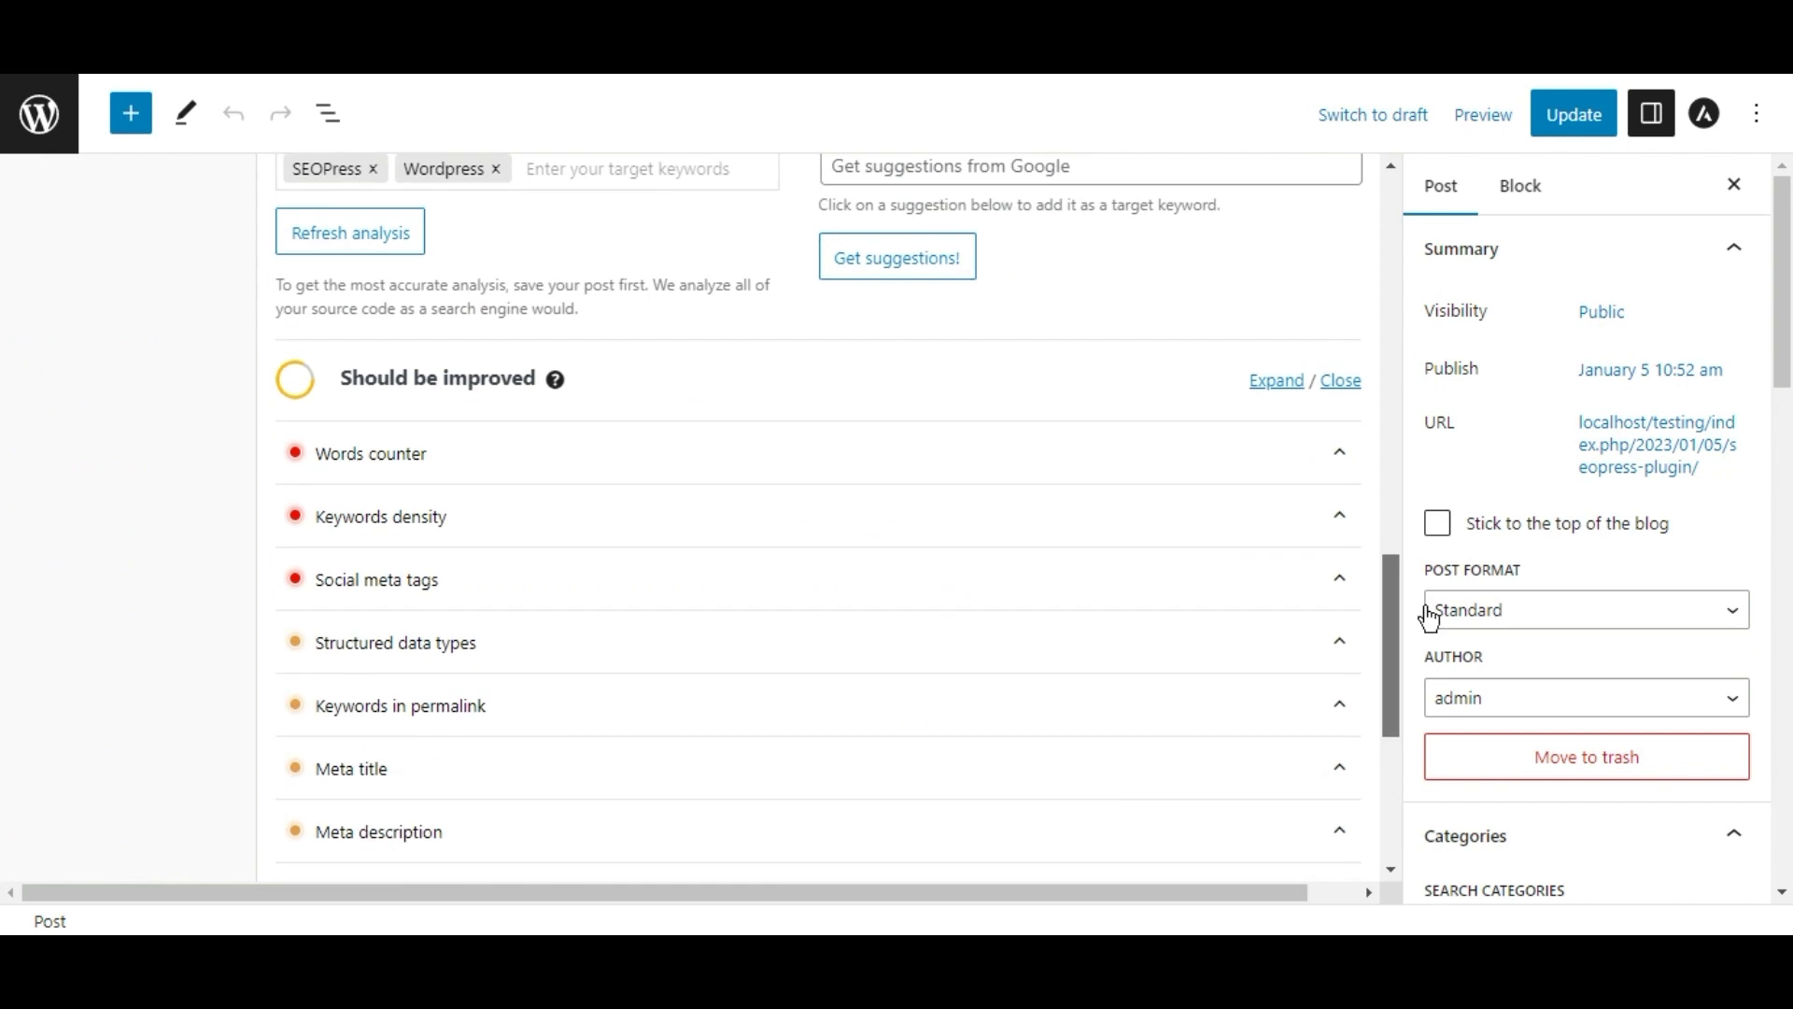
{"action": "scroll", "coordinate": [1588, 560], "scroll_direction": "down", "scroll_amount": 8}
{"action": "scroll", "coordinate": [1588, 561], "scroll_direction": "down", "scroll_amount": 10}
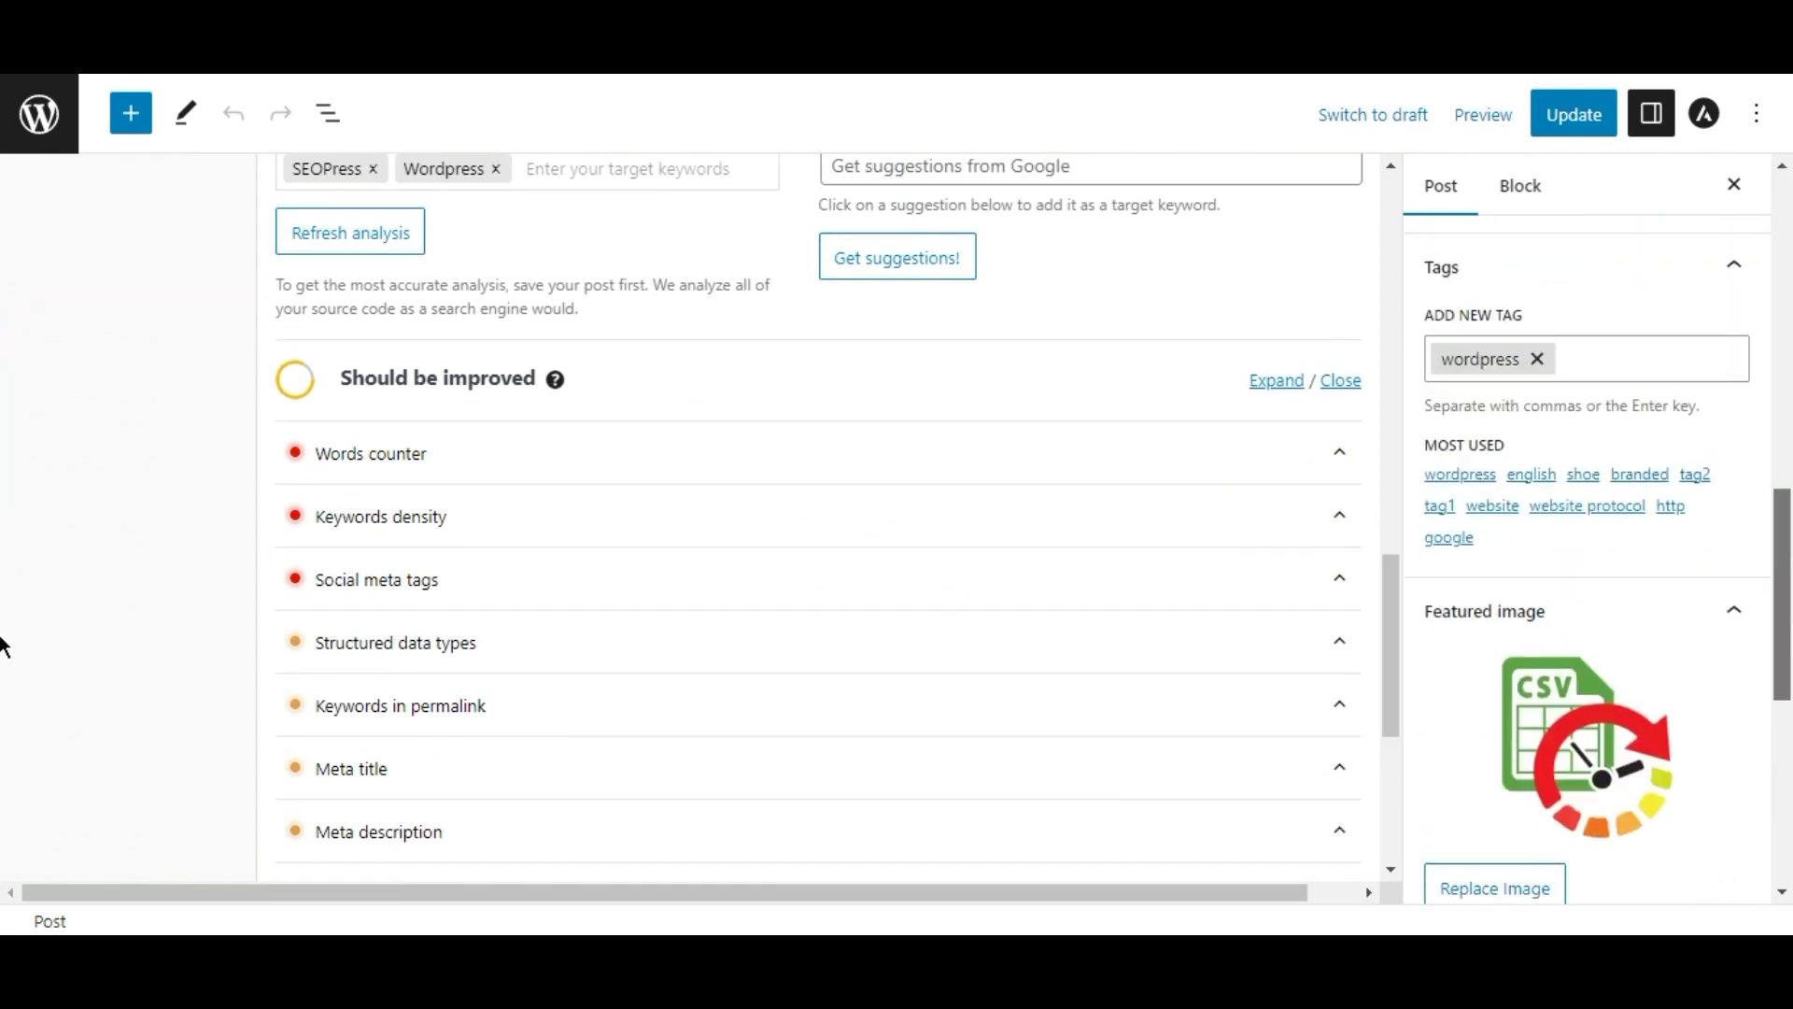
{"action": "scroll", "coordinate": [1588, 560], "scroll_direction": "up", "scroll_amount": 11}
{"action": "scroll", "coordinate": [1587, 561], "scroll_direction": "up", "scroll_amount": 8}
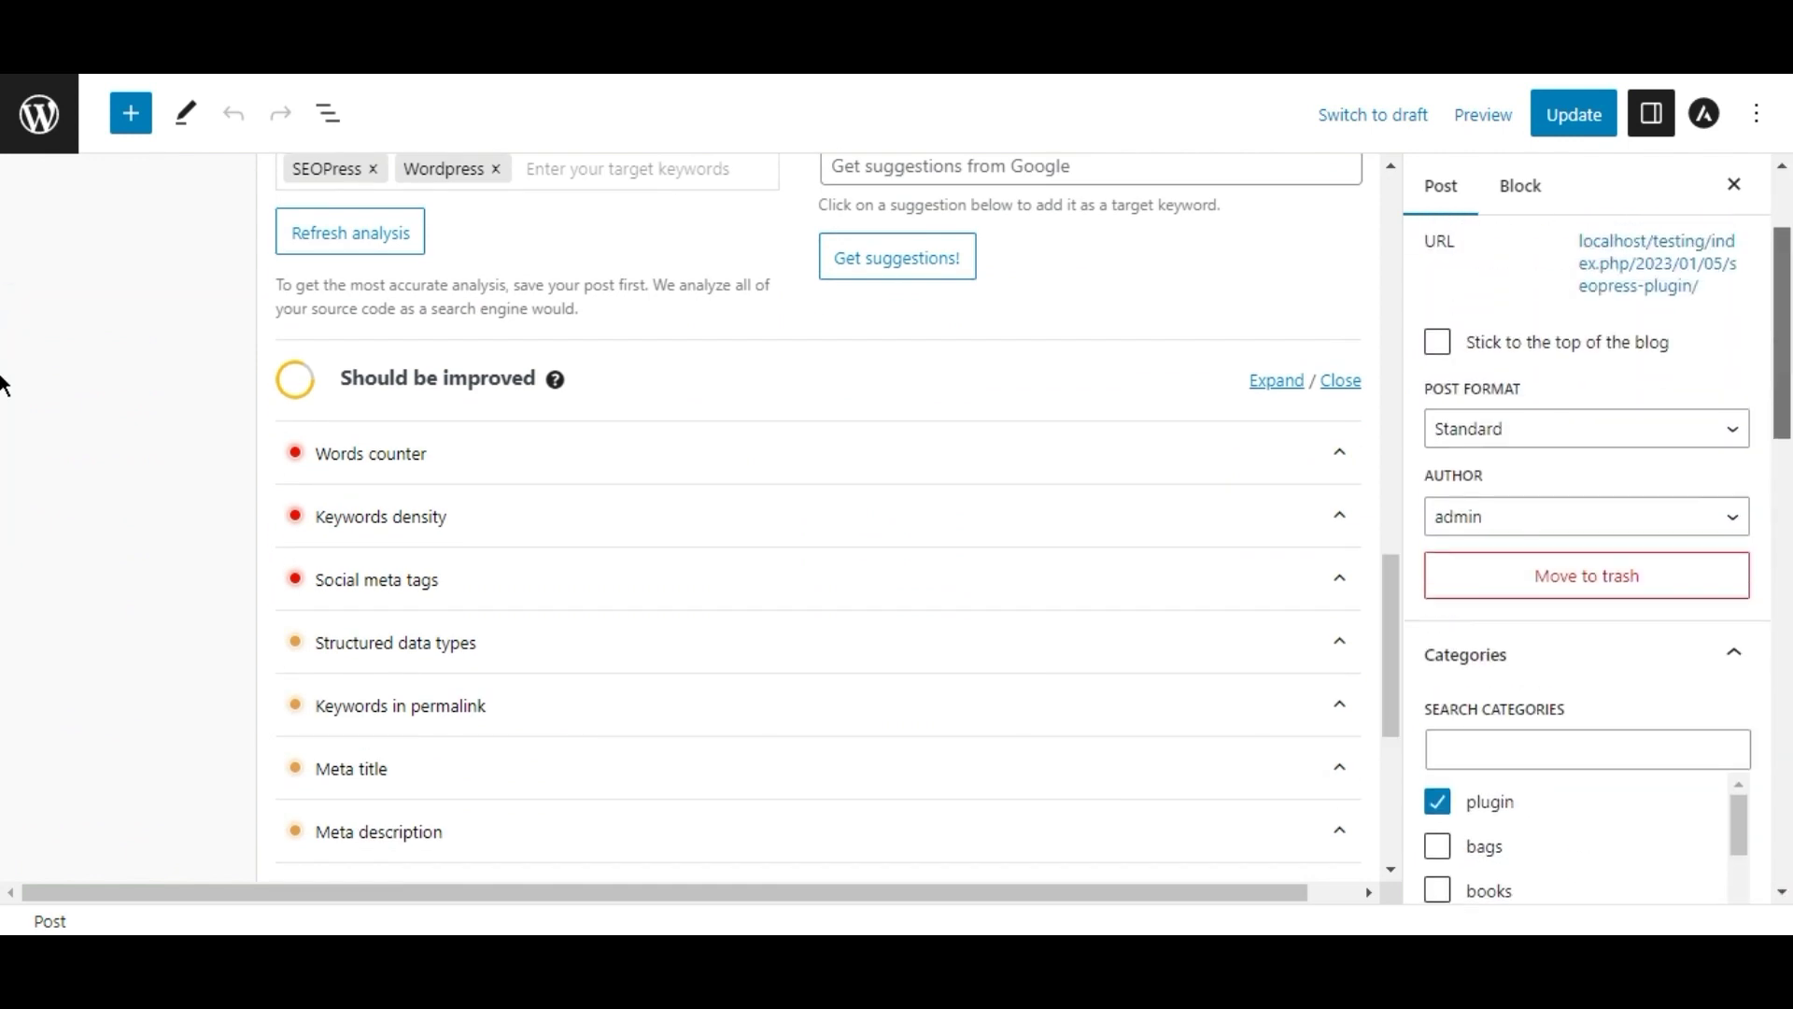
{"action": "left_click_drag", "start_coordinate": [1392, 640], "coordinate": [1391, 187]}
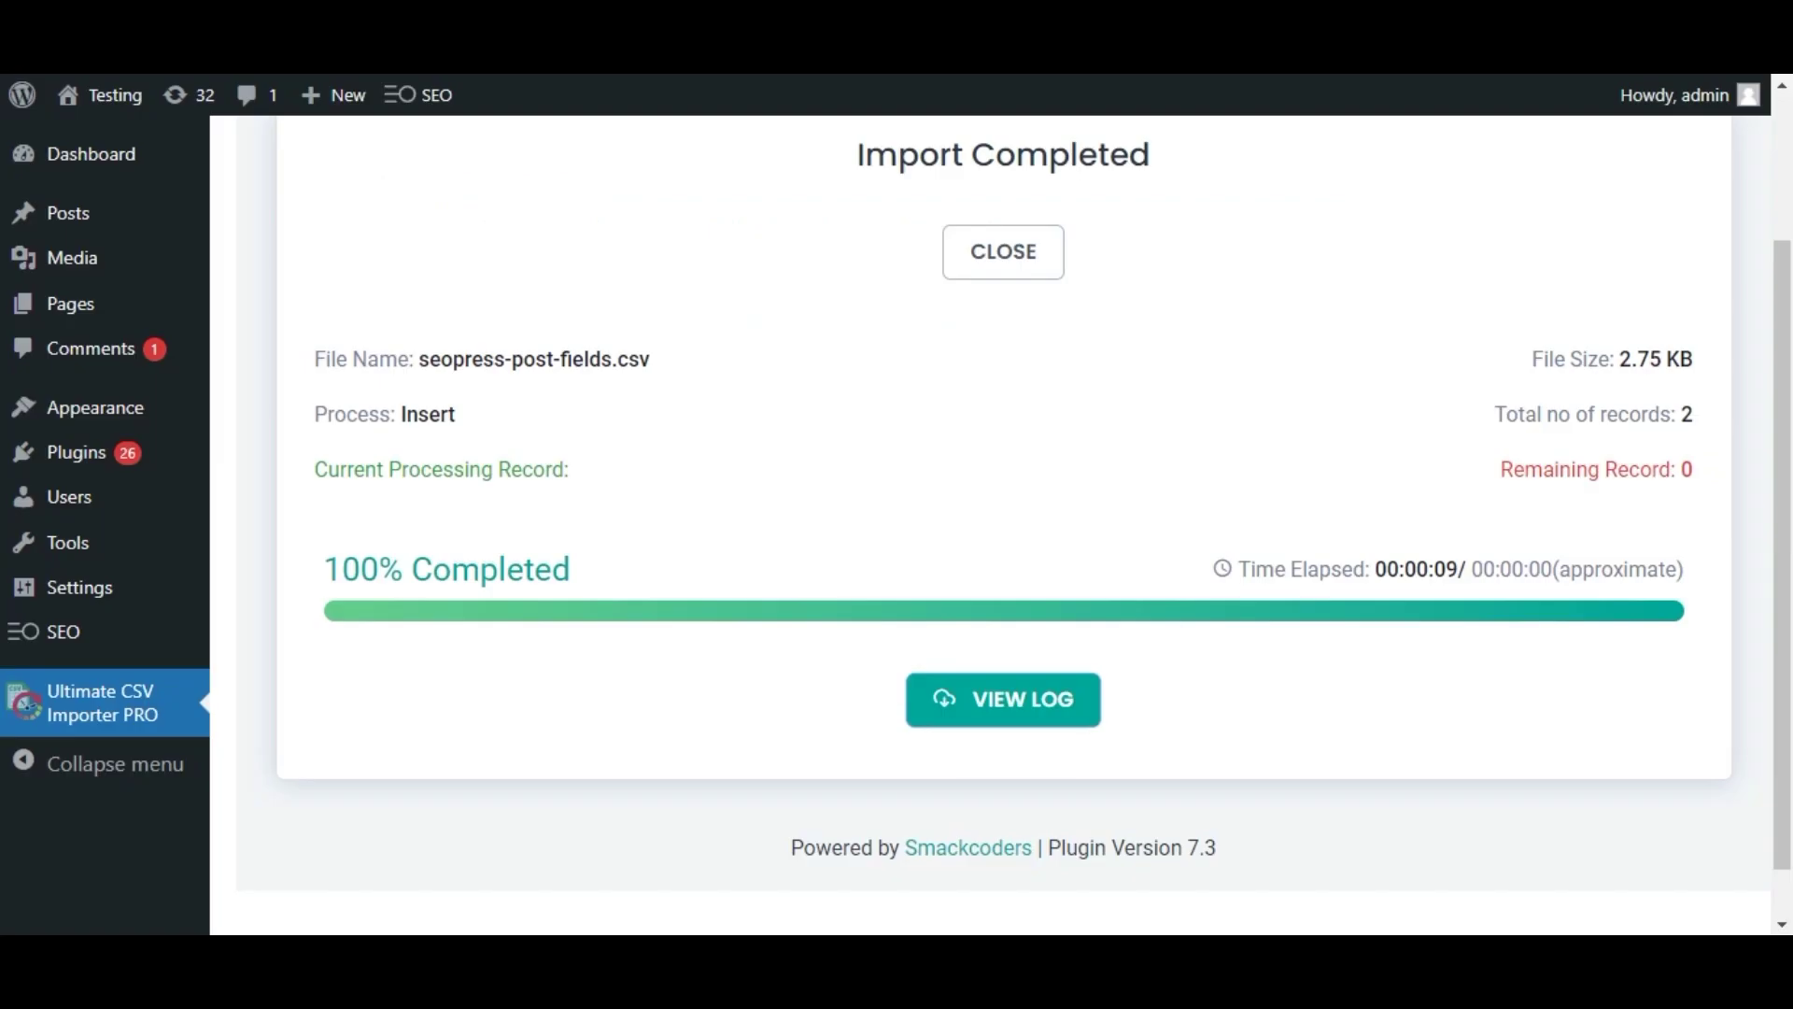
- Dismiss the Import Completed summary and show All Posts, now 43 items with the imported SEOPress posts on top
{"action": "left_click", "coordinate": [977, 262]}
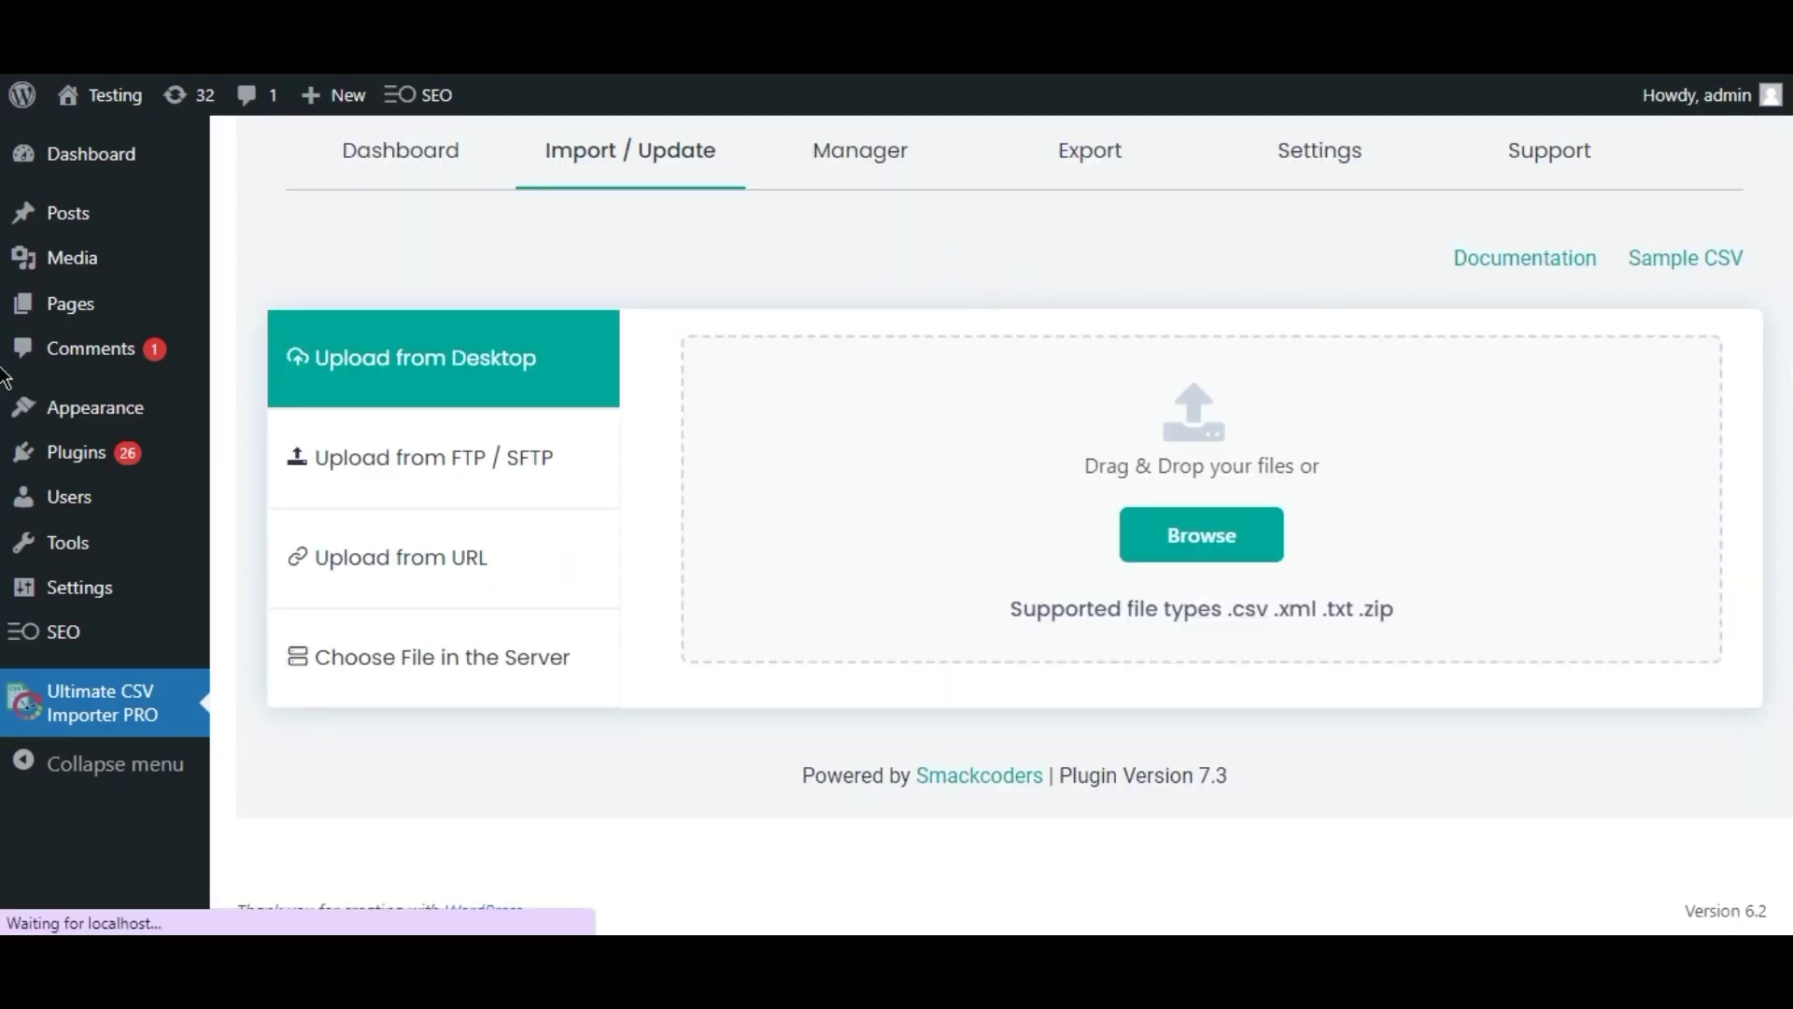
{"action": "left_click", "coordinate": [111, 222]}
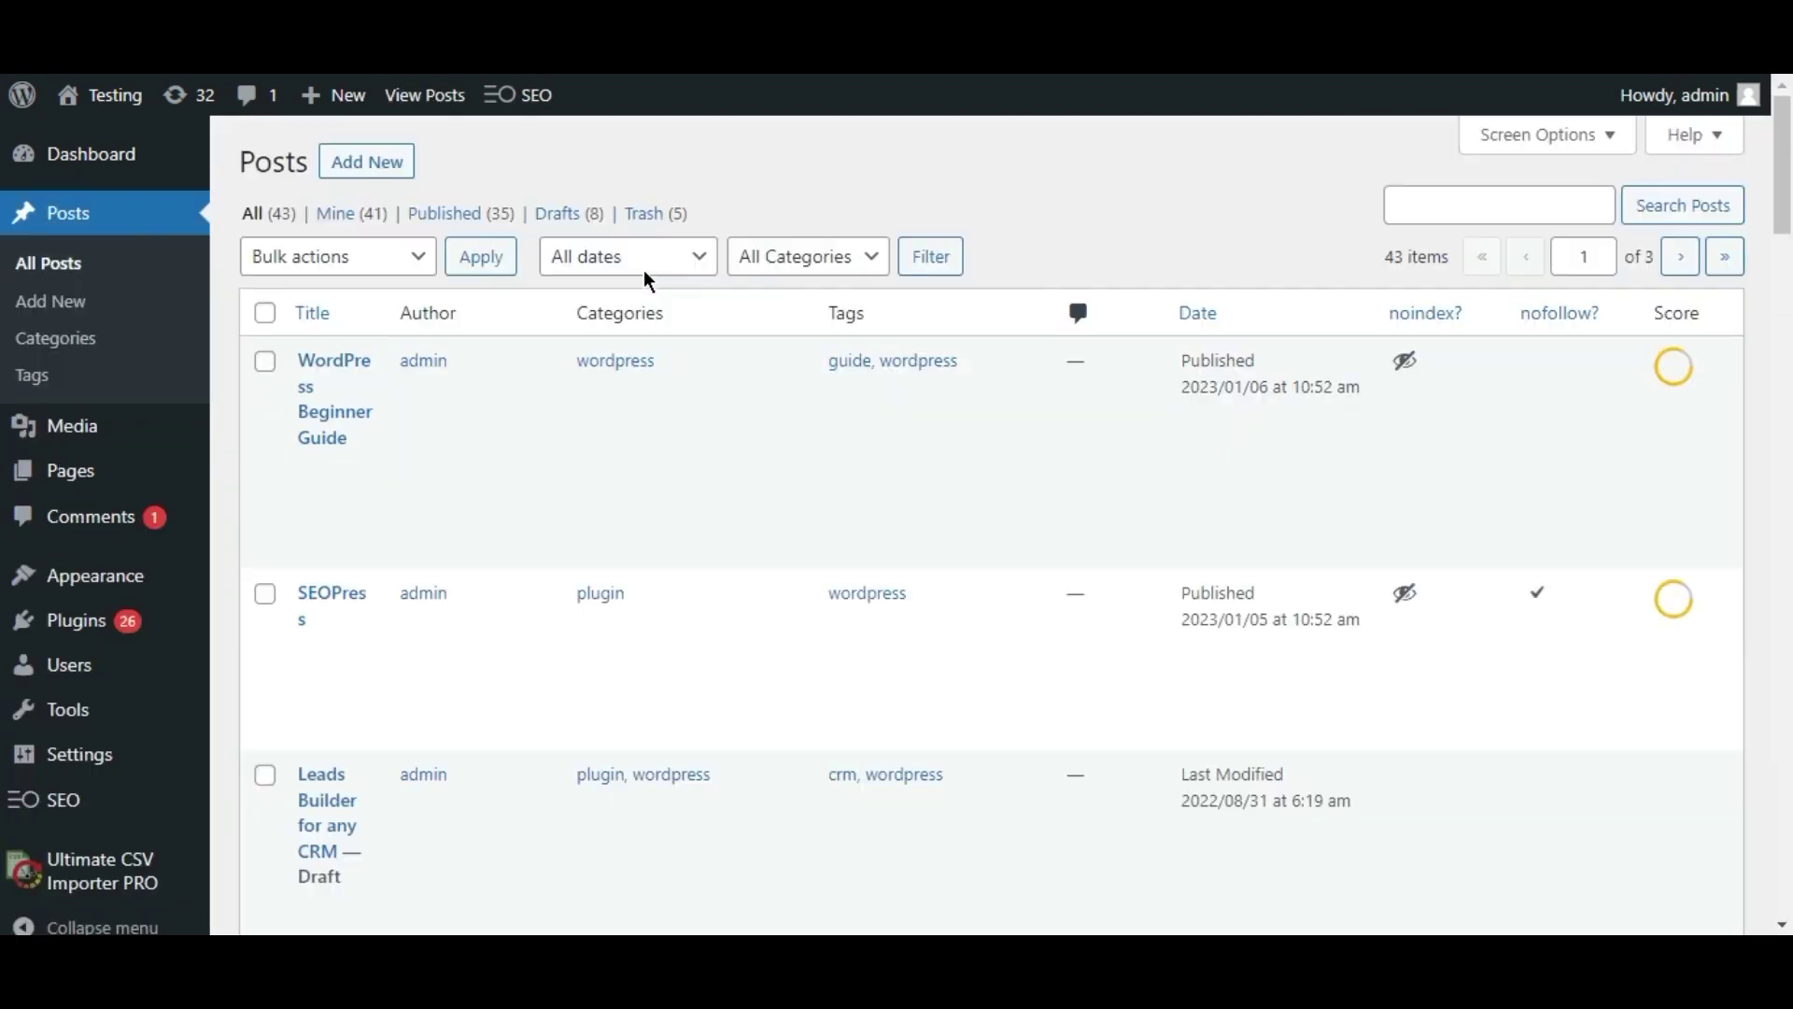
{"action": "mouse_move", "coordinate": [400, 435]}
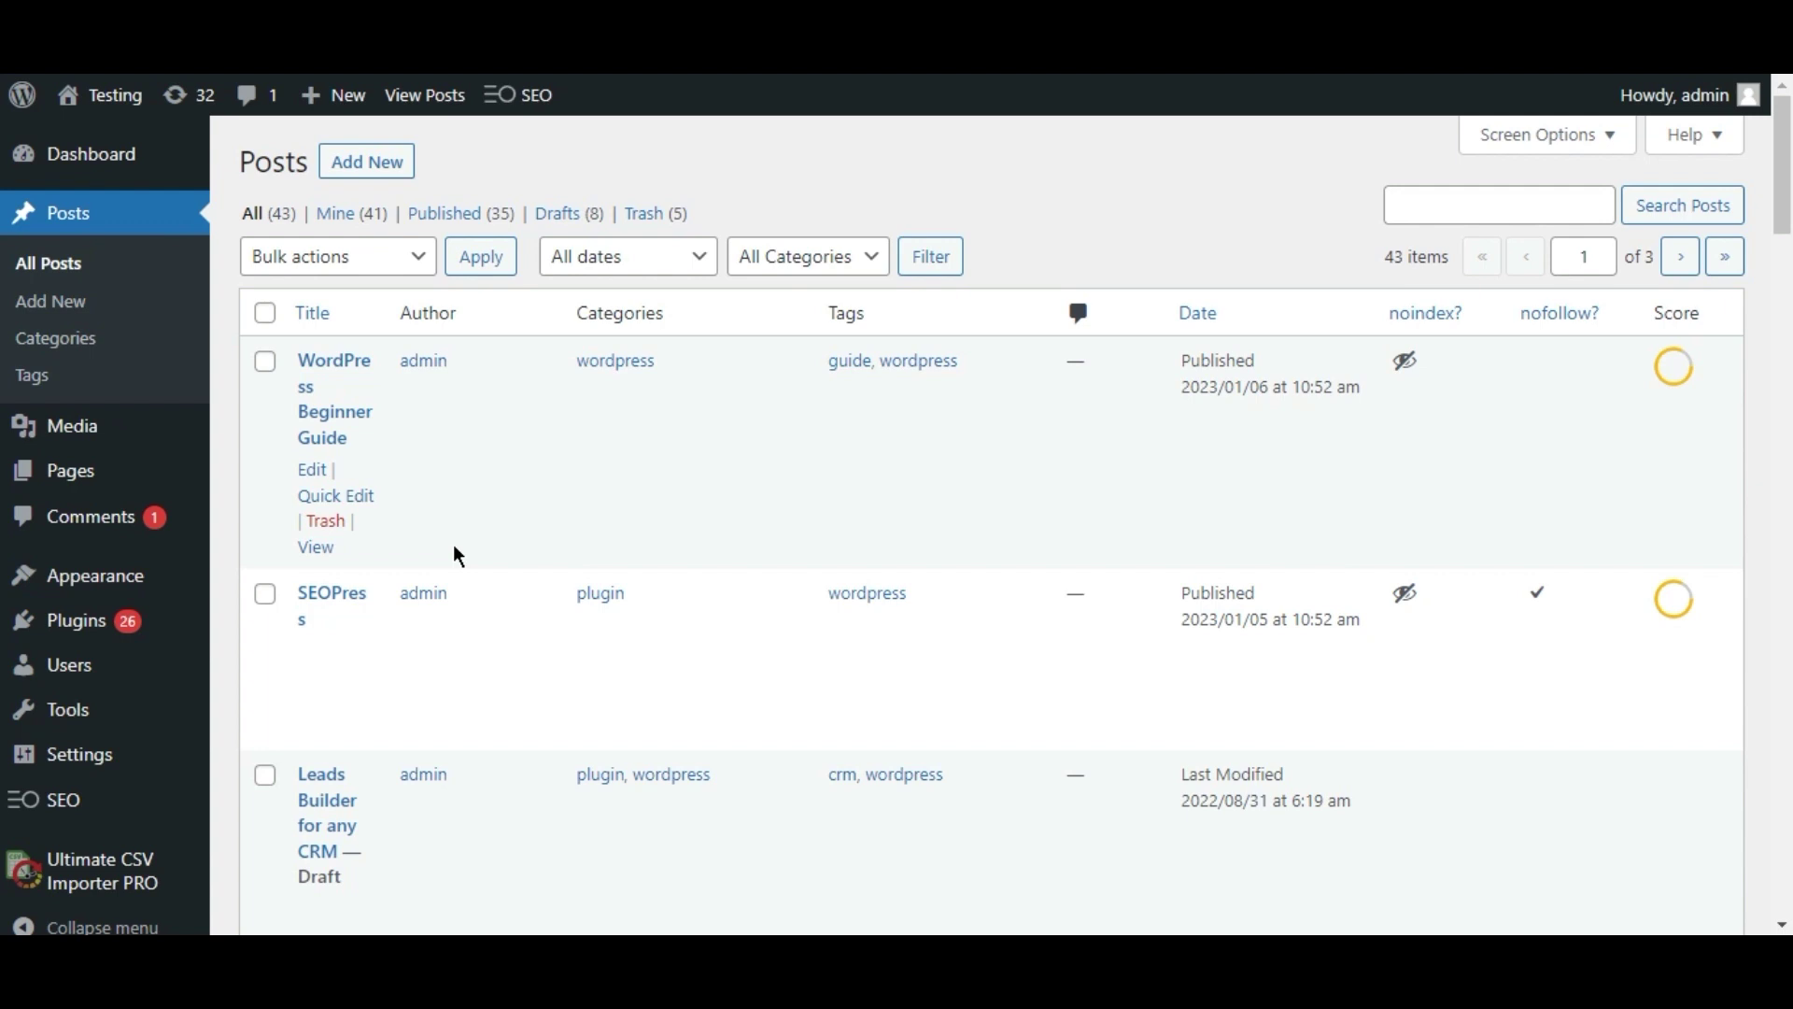
- In the CSV importer, choose export with Posts as the module and create a new export mapping
{"action": "mouse_move", "coordinate": [161, 839]}
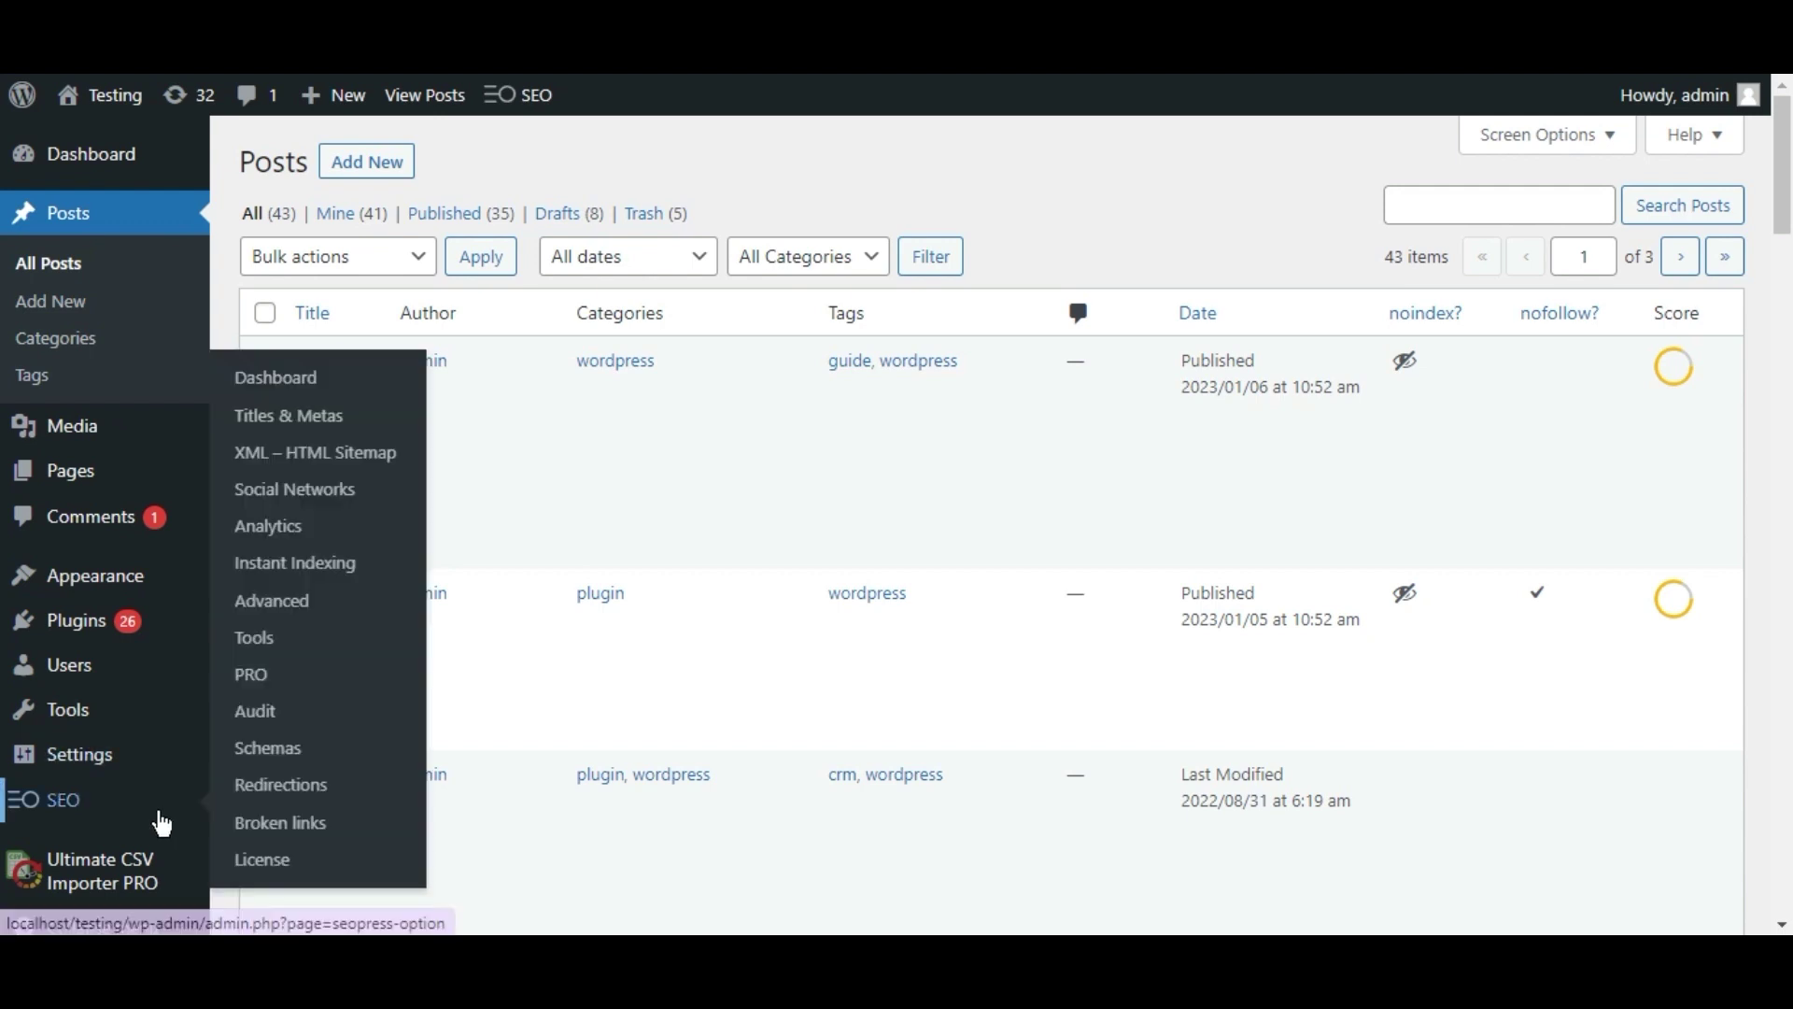
{"action": "left_click", "coordinate": [136, 875]}
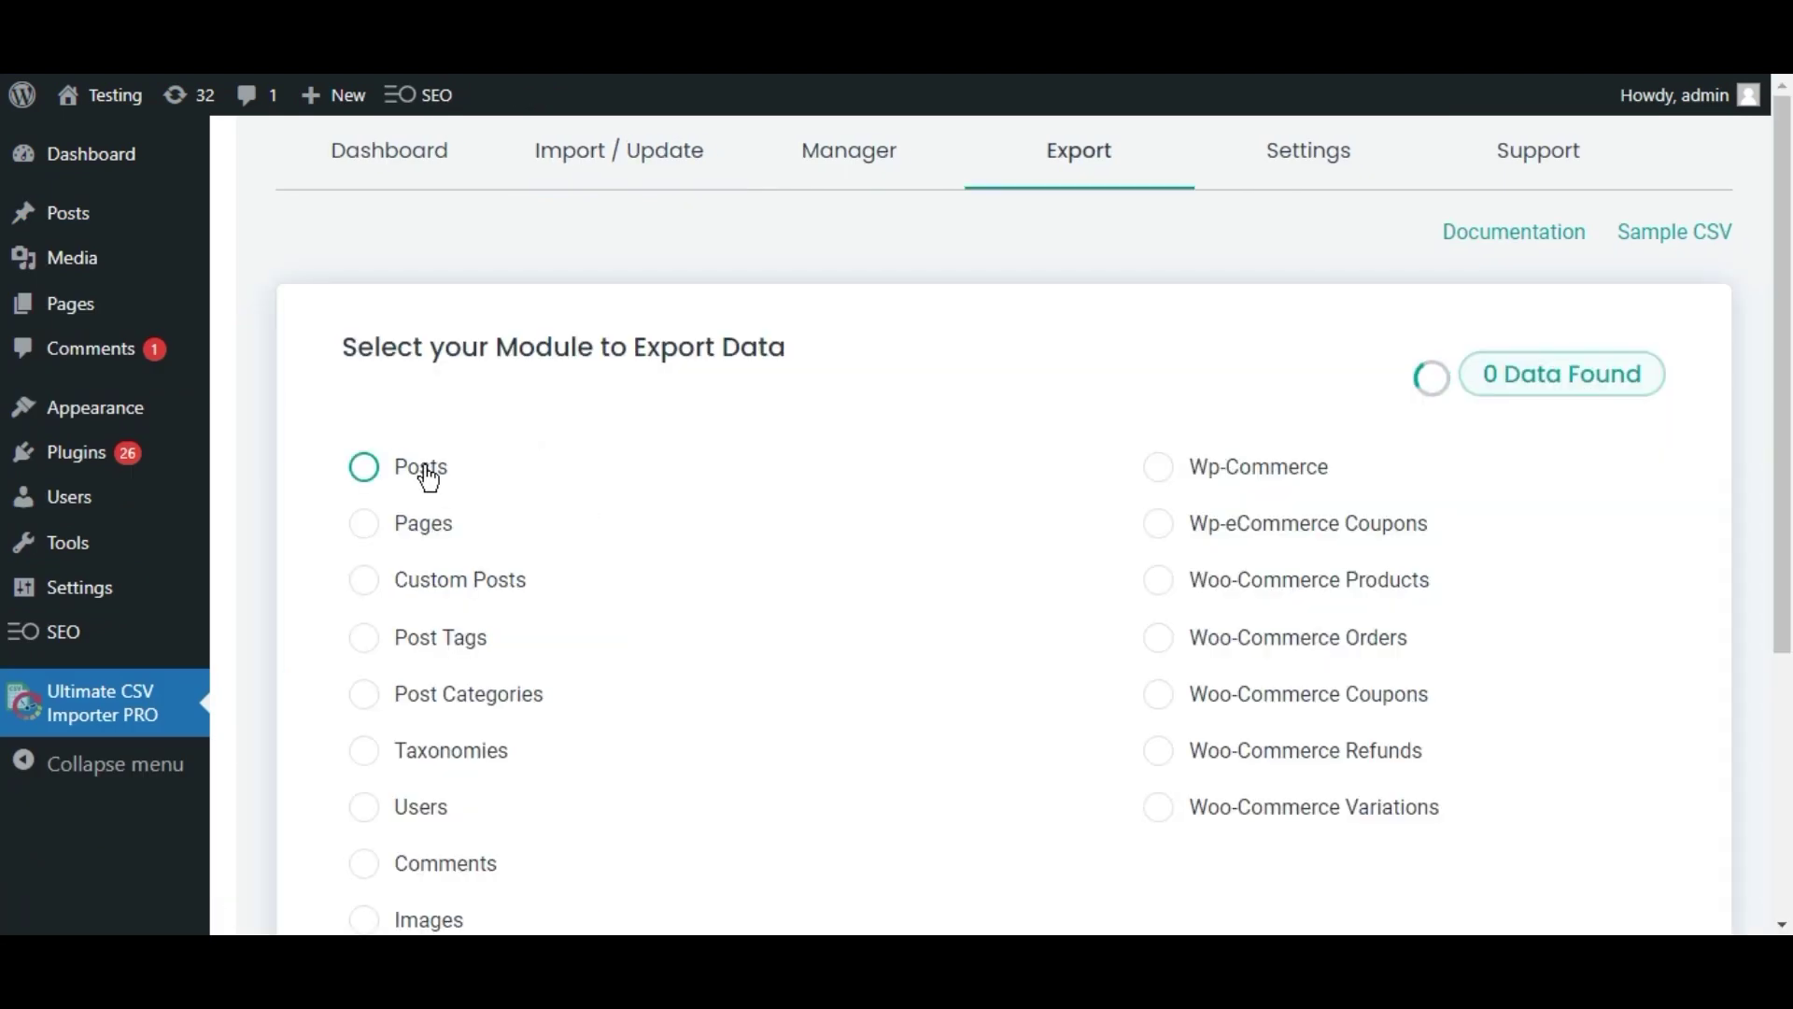
{"action": "left_click", "coordinate": [423, 472]}
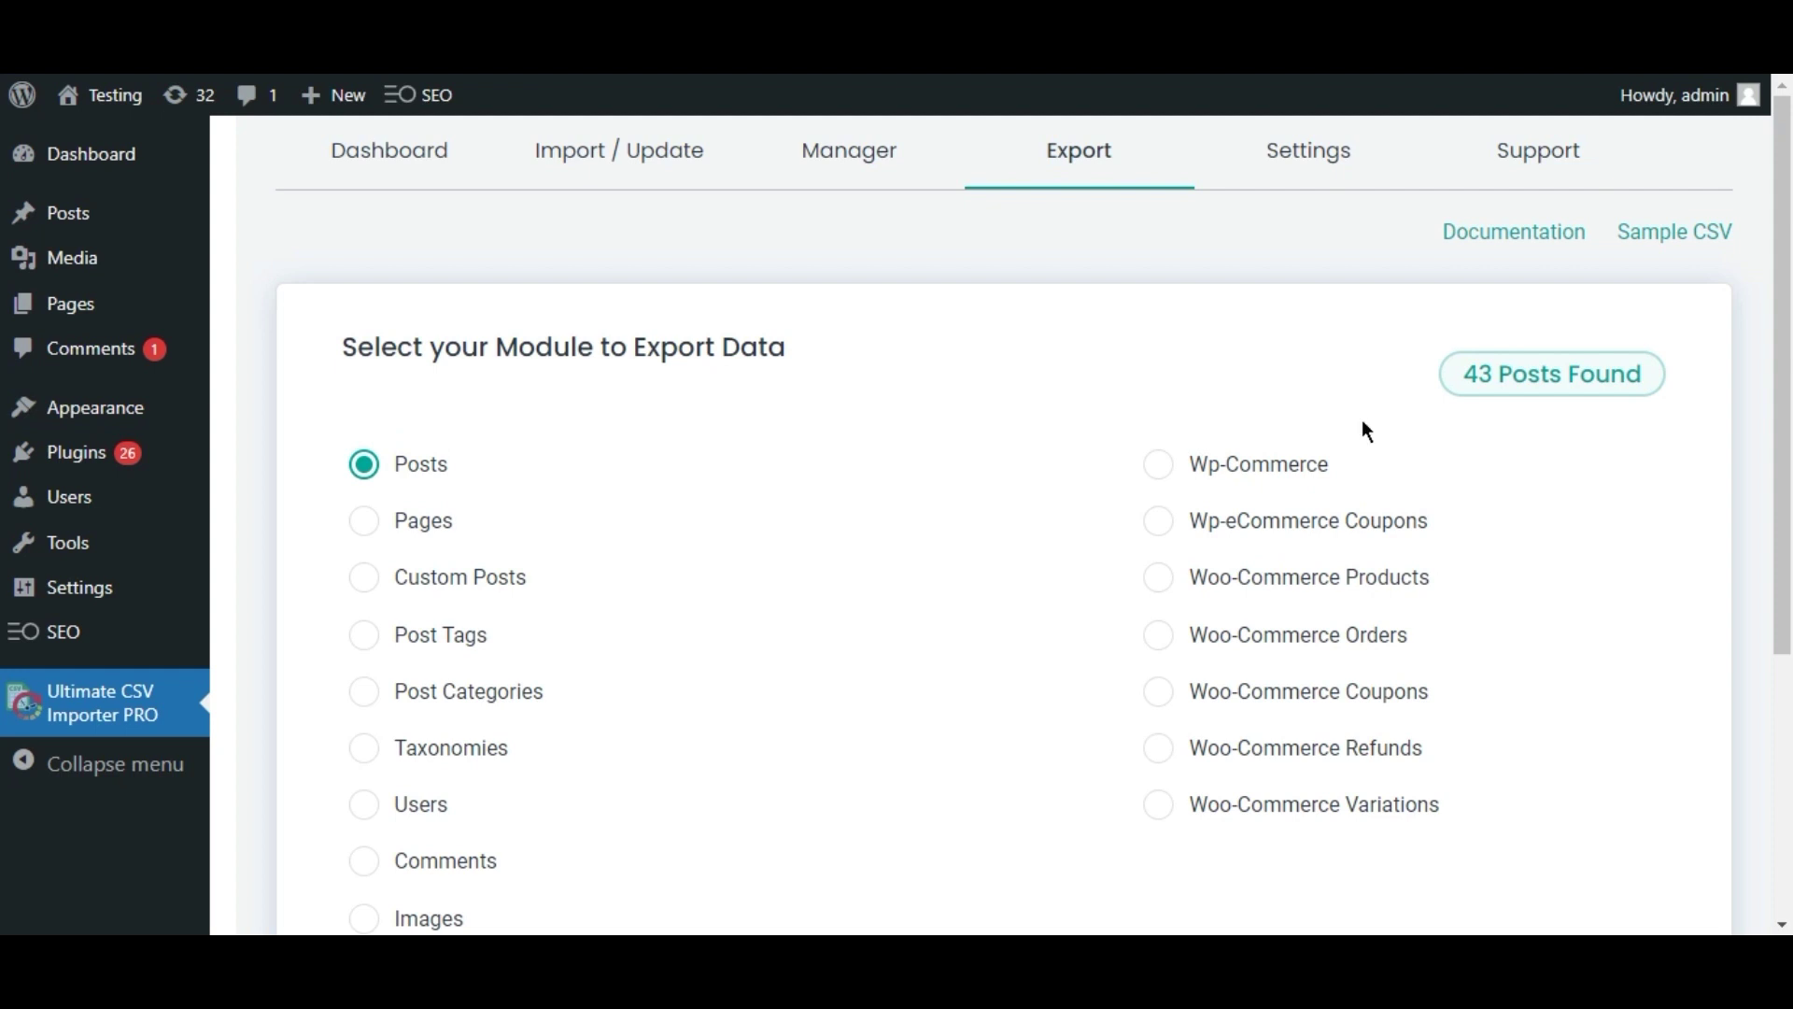
{"action": "scroll", "coordinate": [1564, 467], "scroll_direction": "down", "scroll_amount": 3}
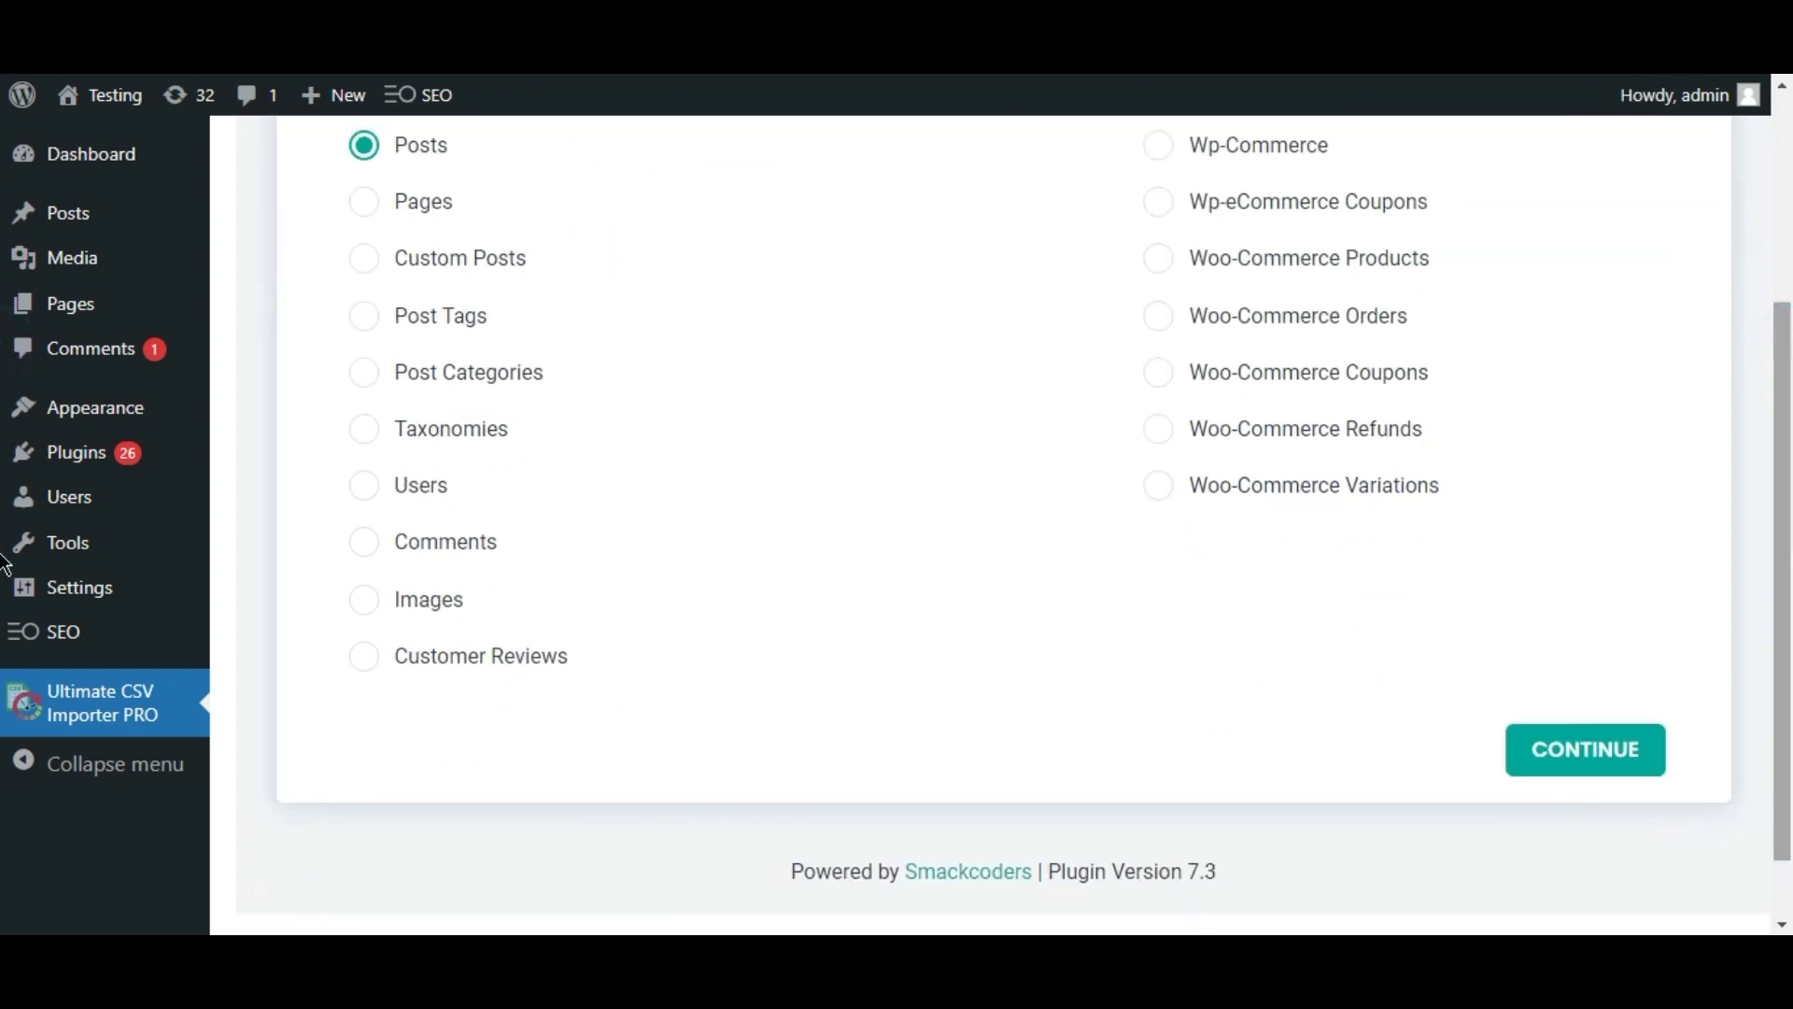
{"action": "left_click", "coordinate": [1589, 750]}
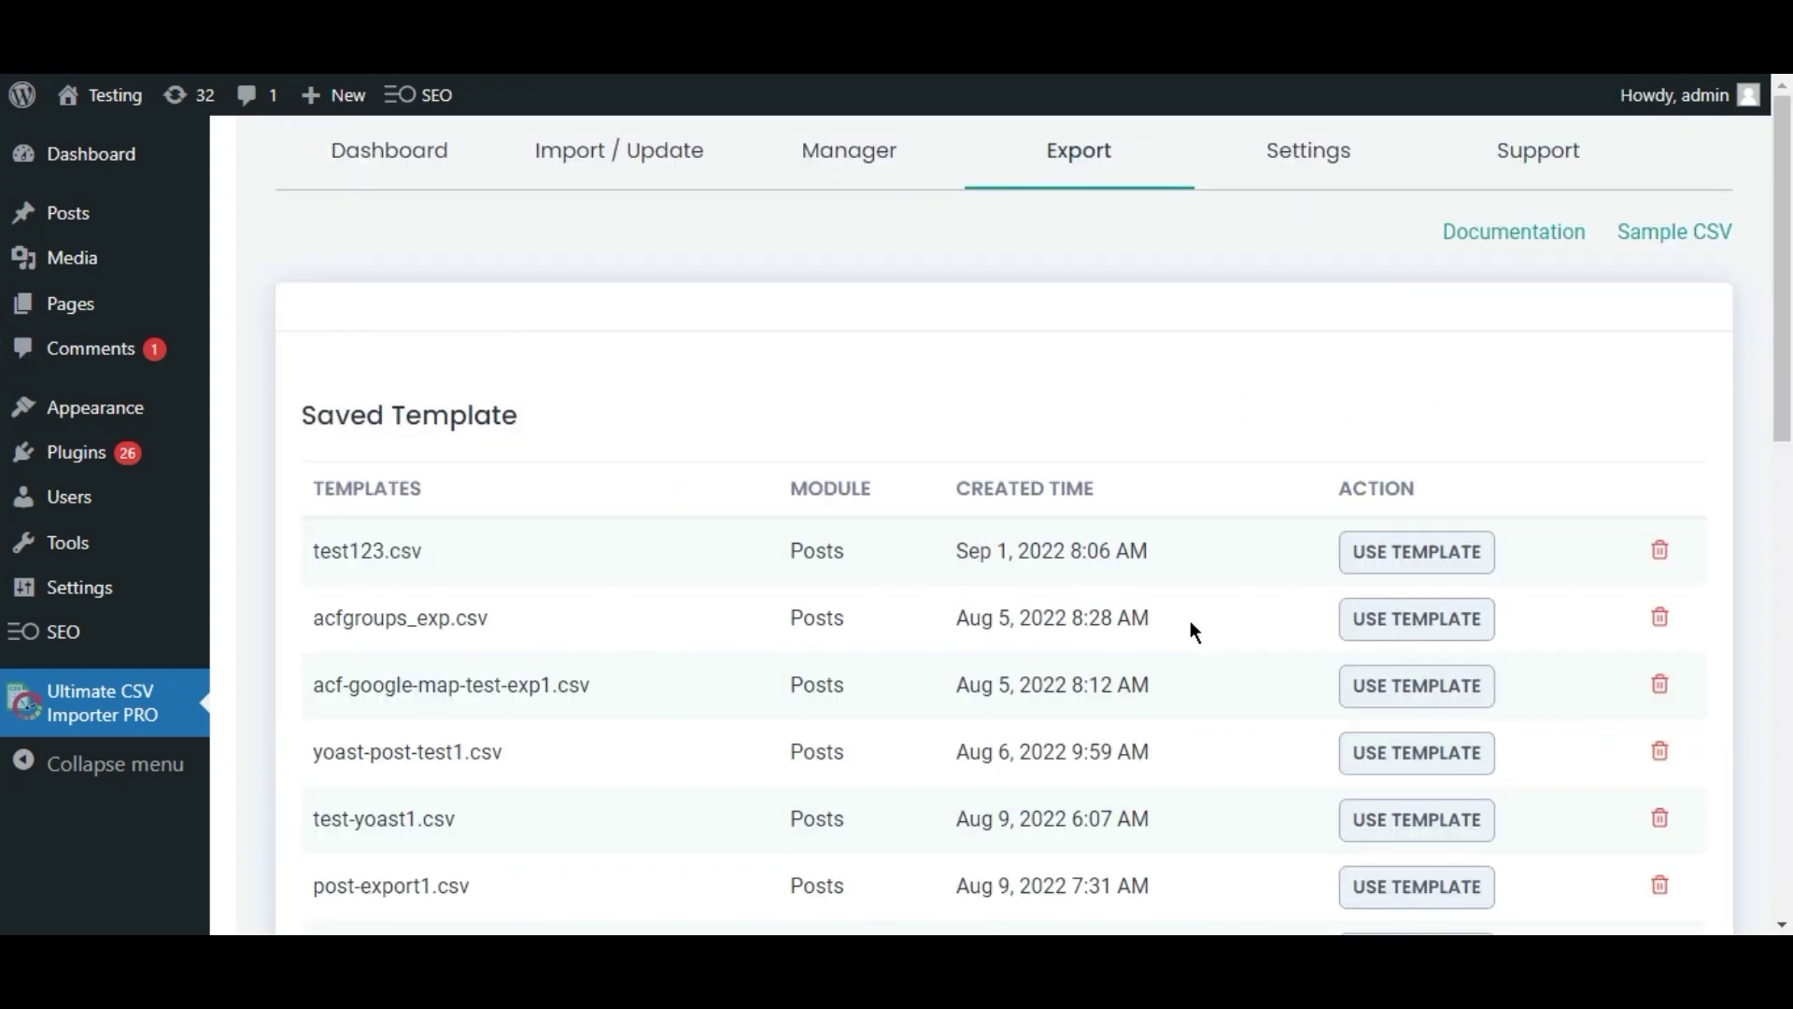
{"action": "scroll", "coordinate": [5, 407], "scroll_direction": "down", "scroll_amount": 10}
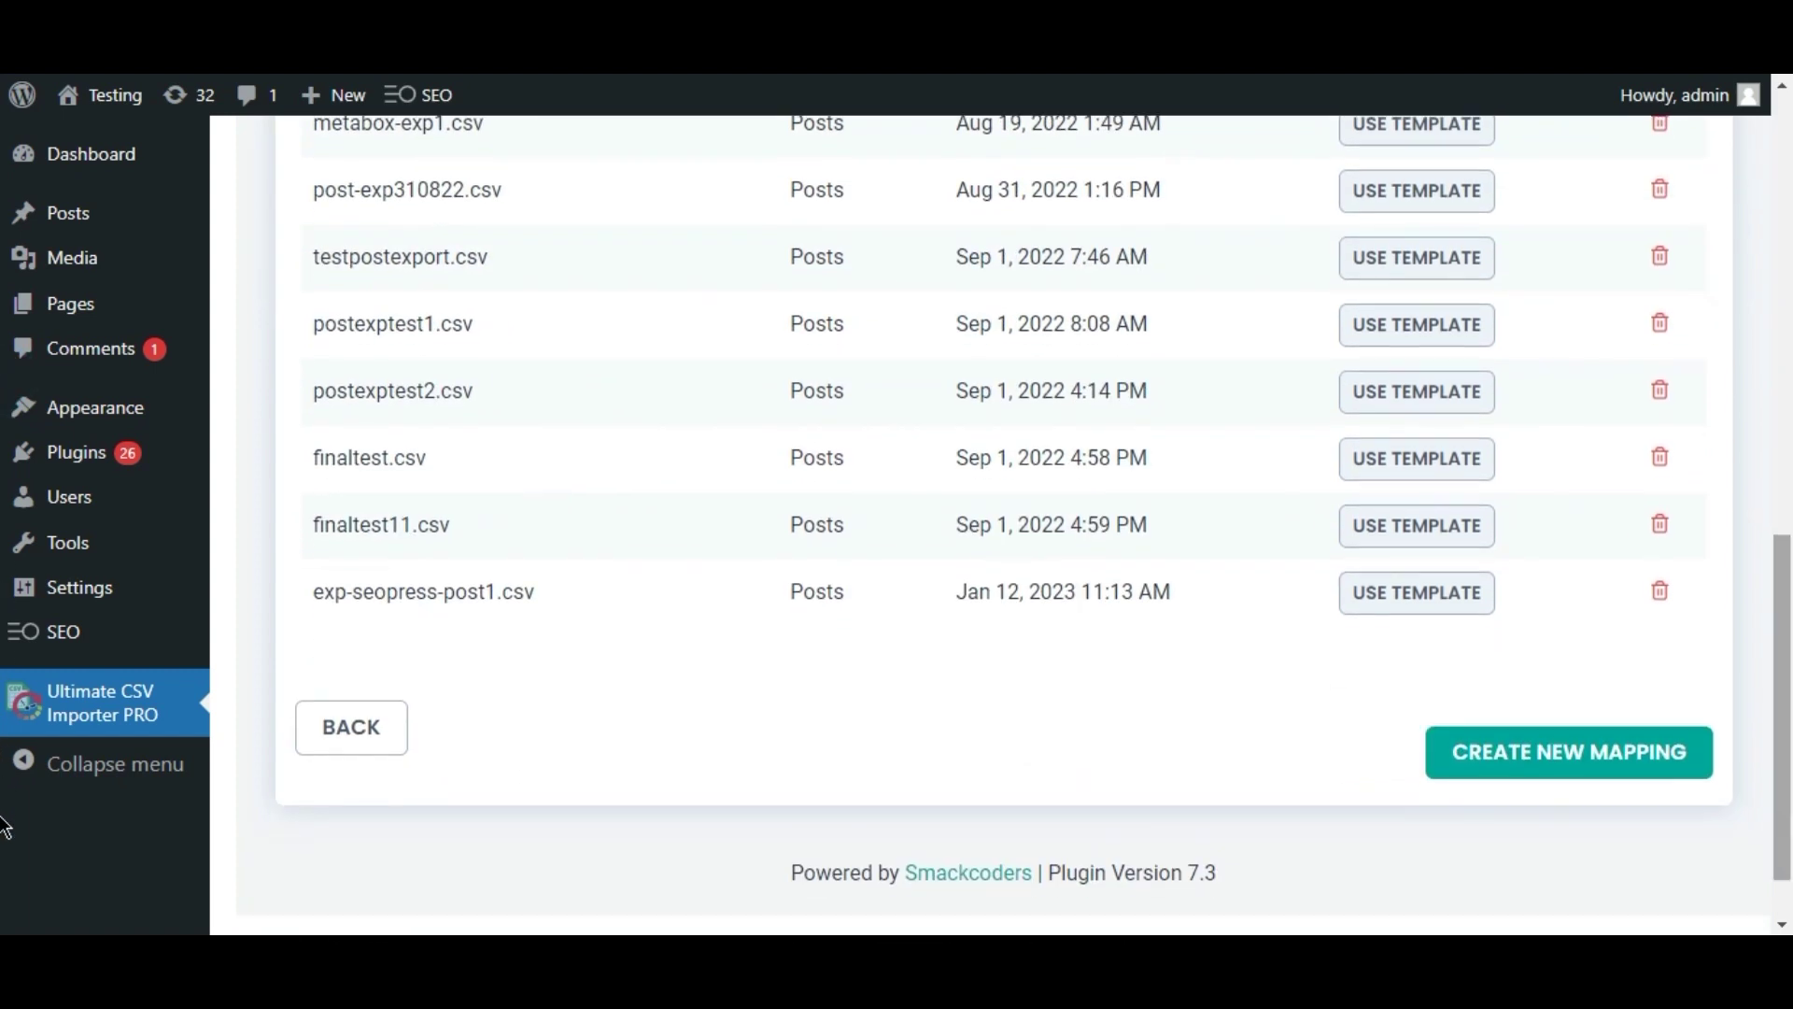
{"action": "left_click", "coordinate": [1619, 771]}
{"action": "left_click_drag", "start_coordinate": [1774, 532], "coordinate": [1768, 207]}
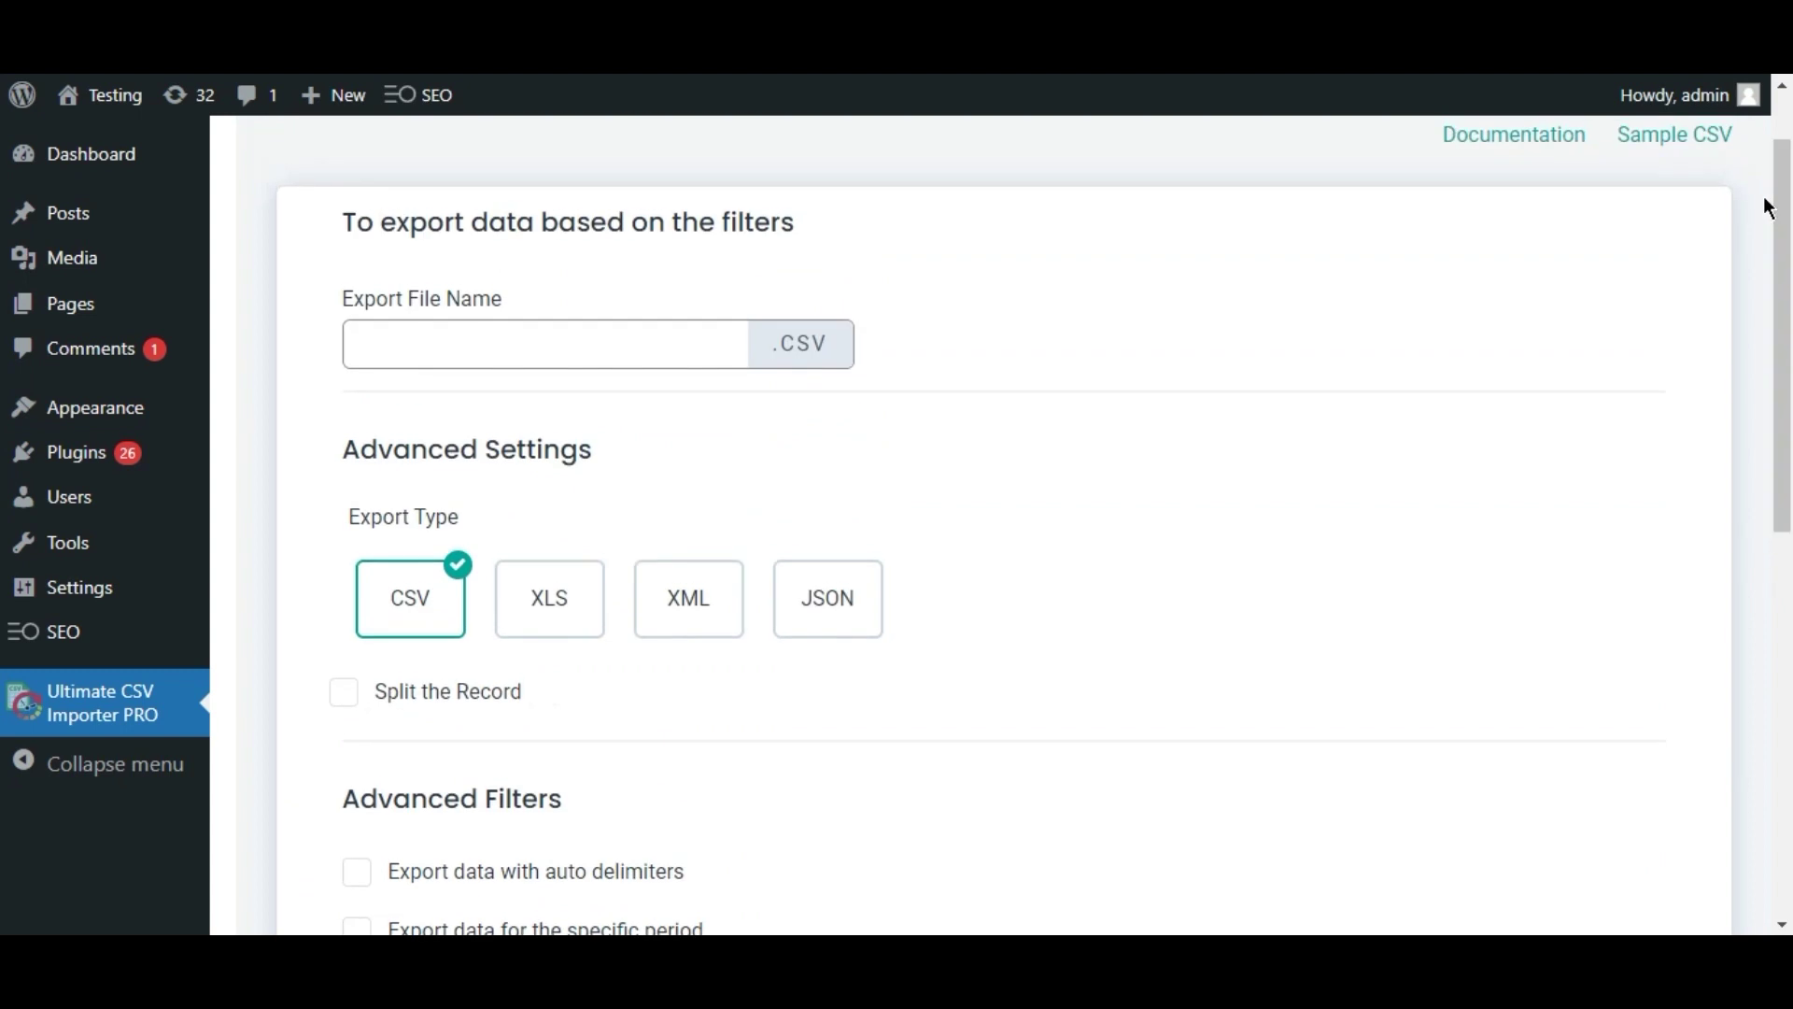
- Enter post-exp-seopress as the export file name, keeping CSV and leaving every filter and schedule option unchecked
{"action": "left_click", "coordinate": [729, 338]}
{"action": "type", "text": "s"}
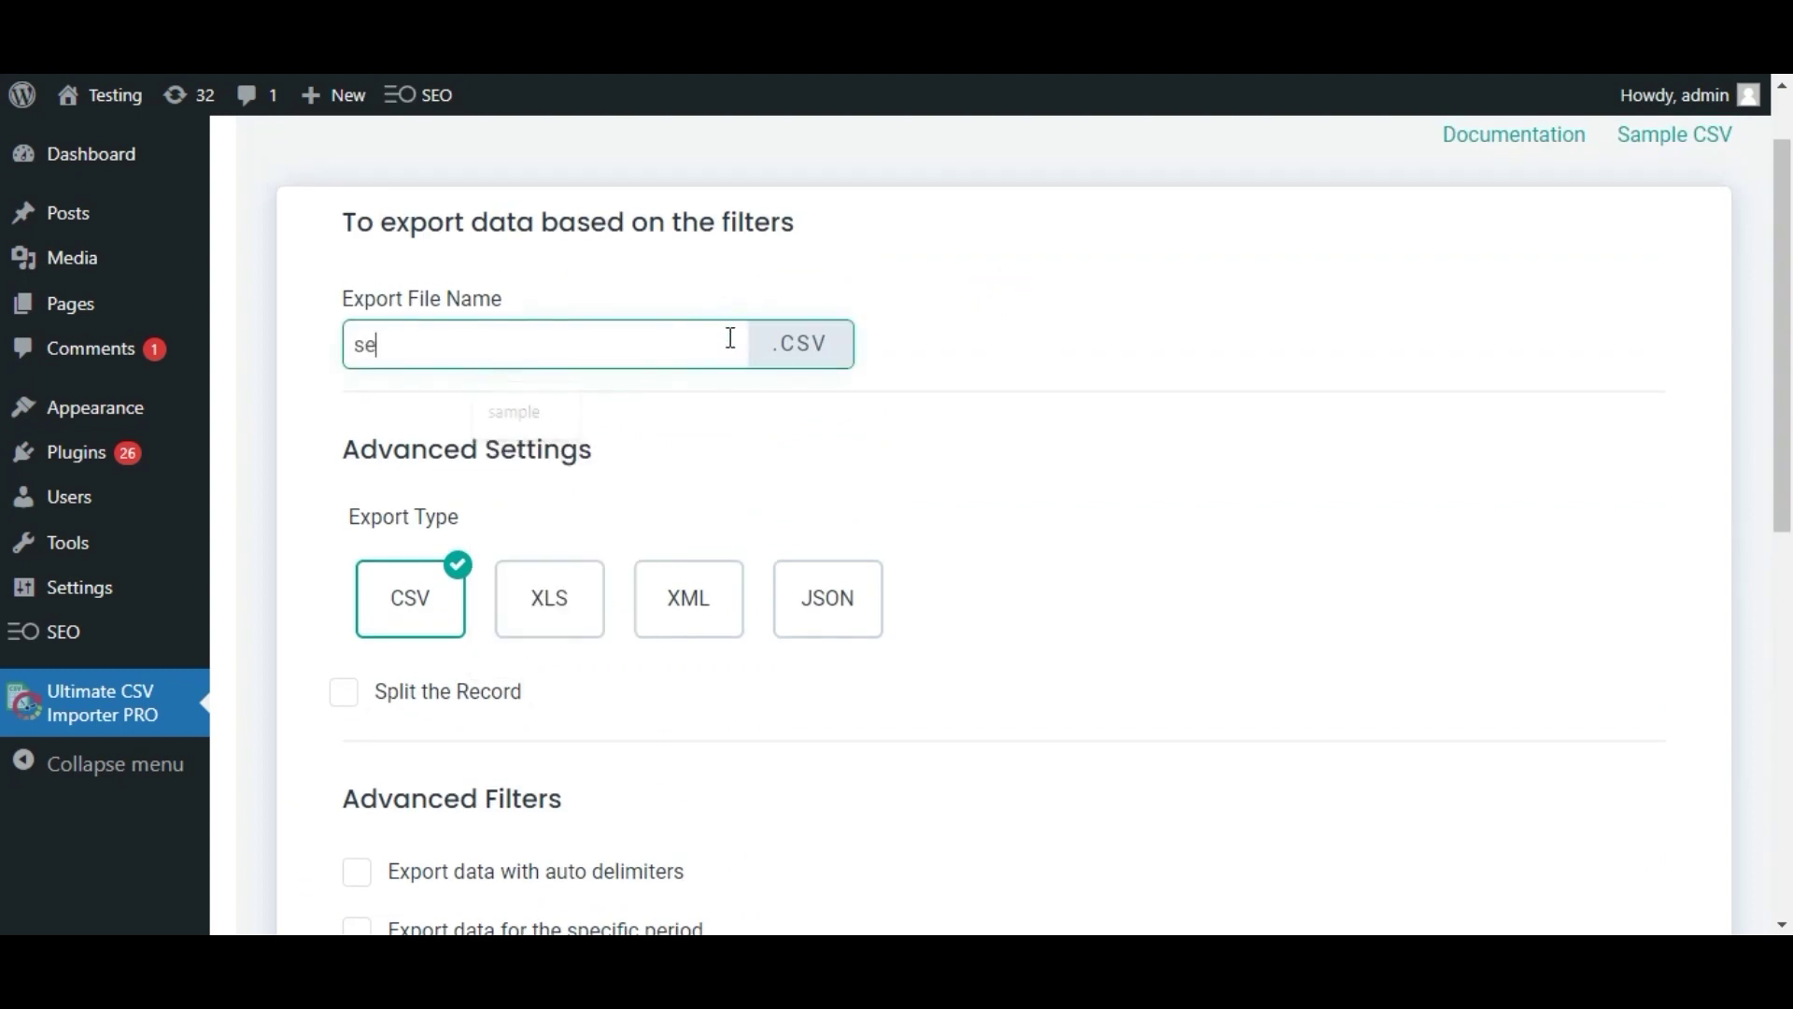
{"action": "key", "text": "BackSpace"}
{"action": "type", "text": "po"}
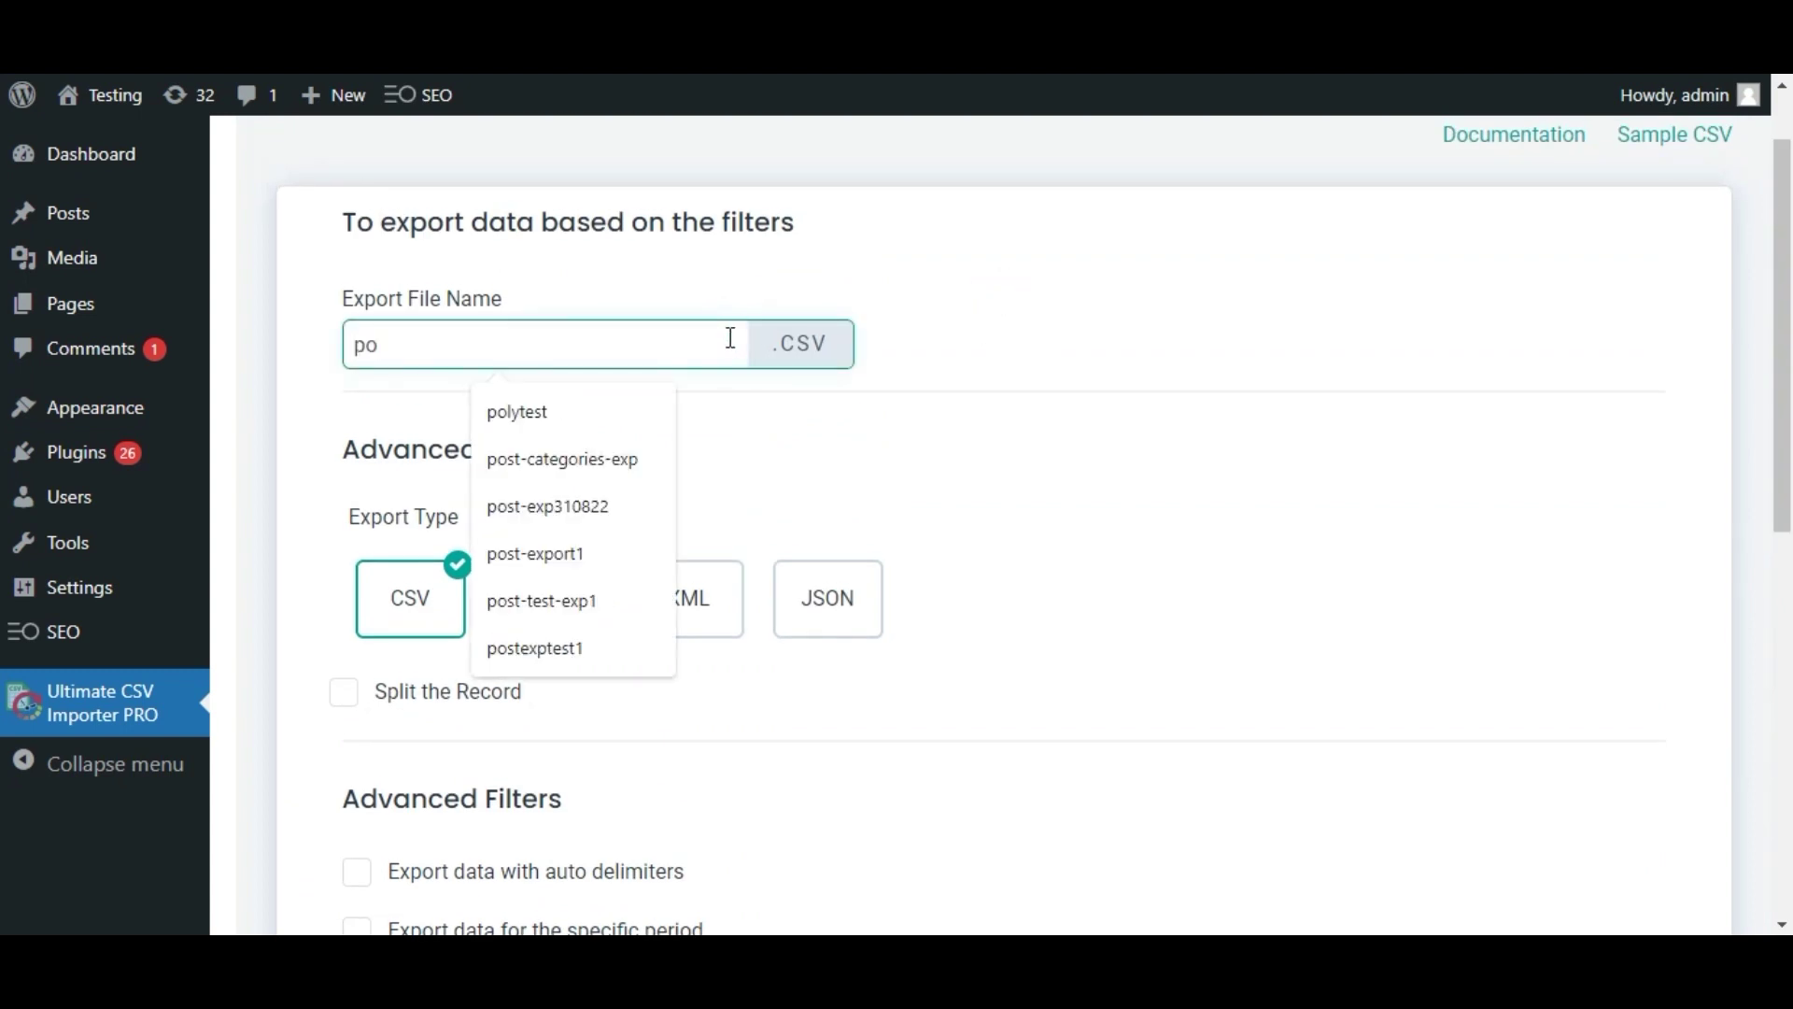
{"action": "type", "text": "st-e"}
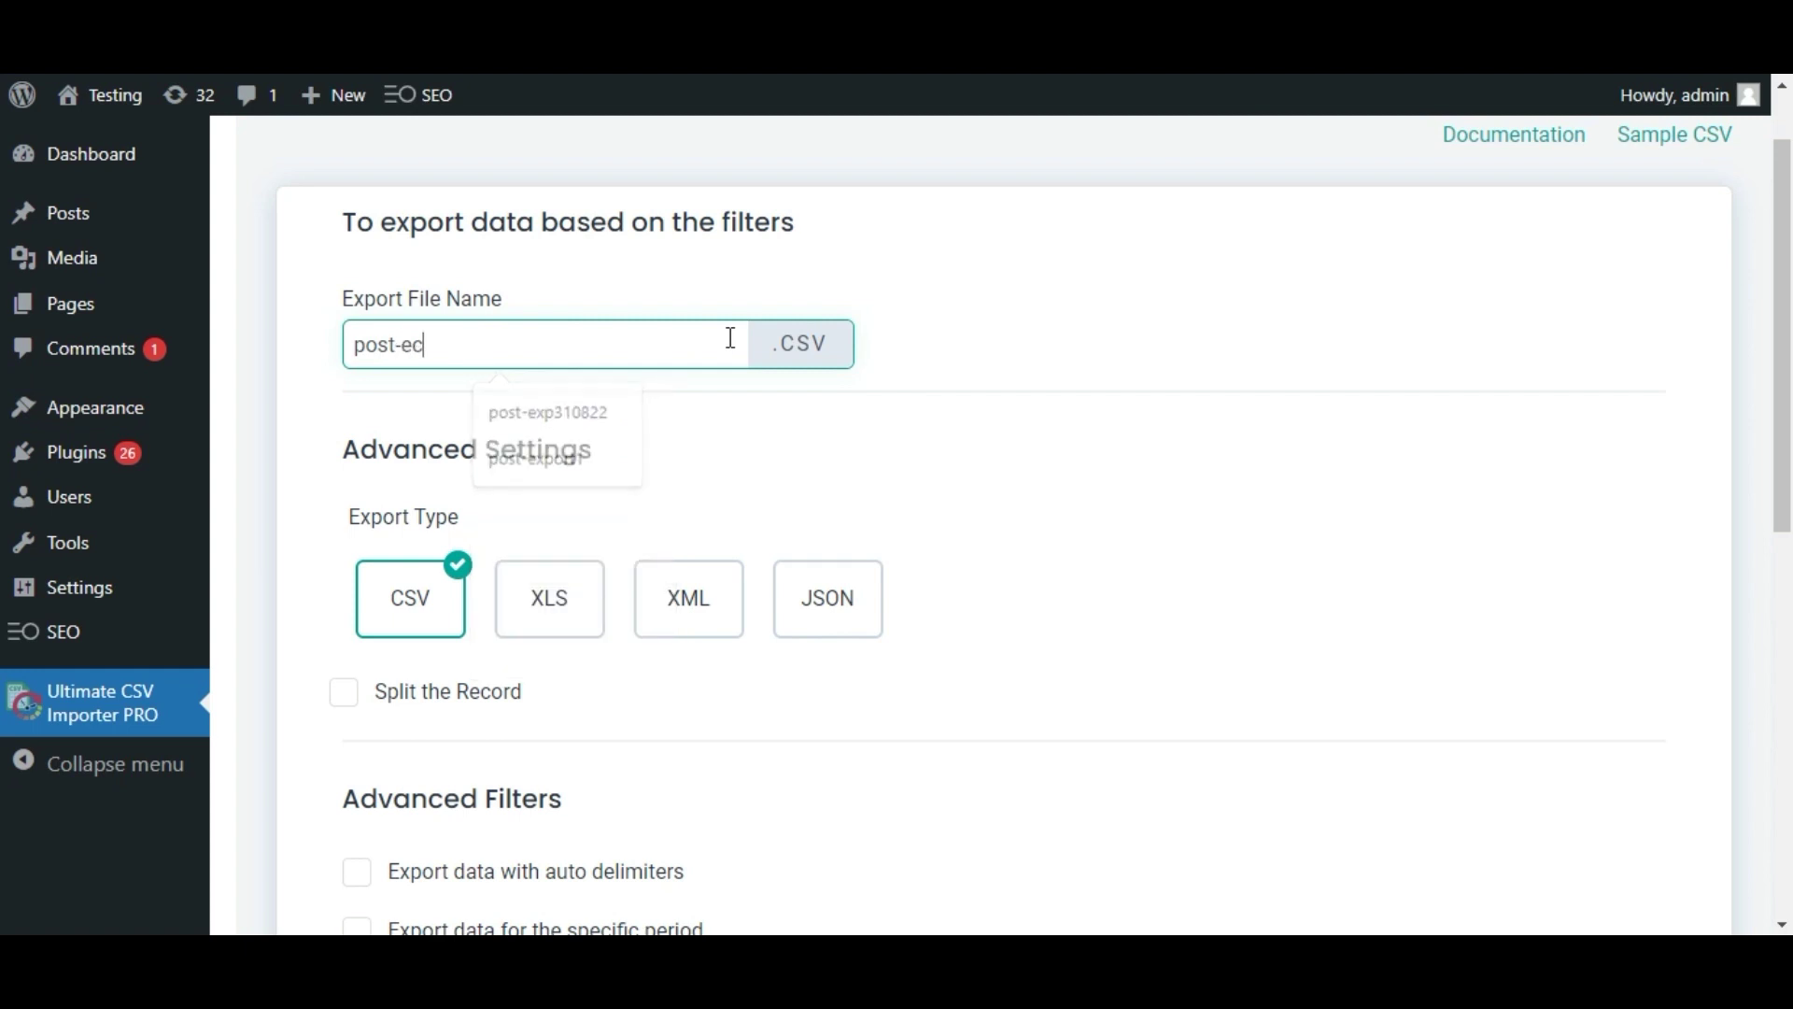
{"action": "type", "text": "xp-seopres"}
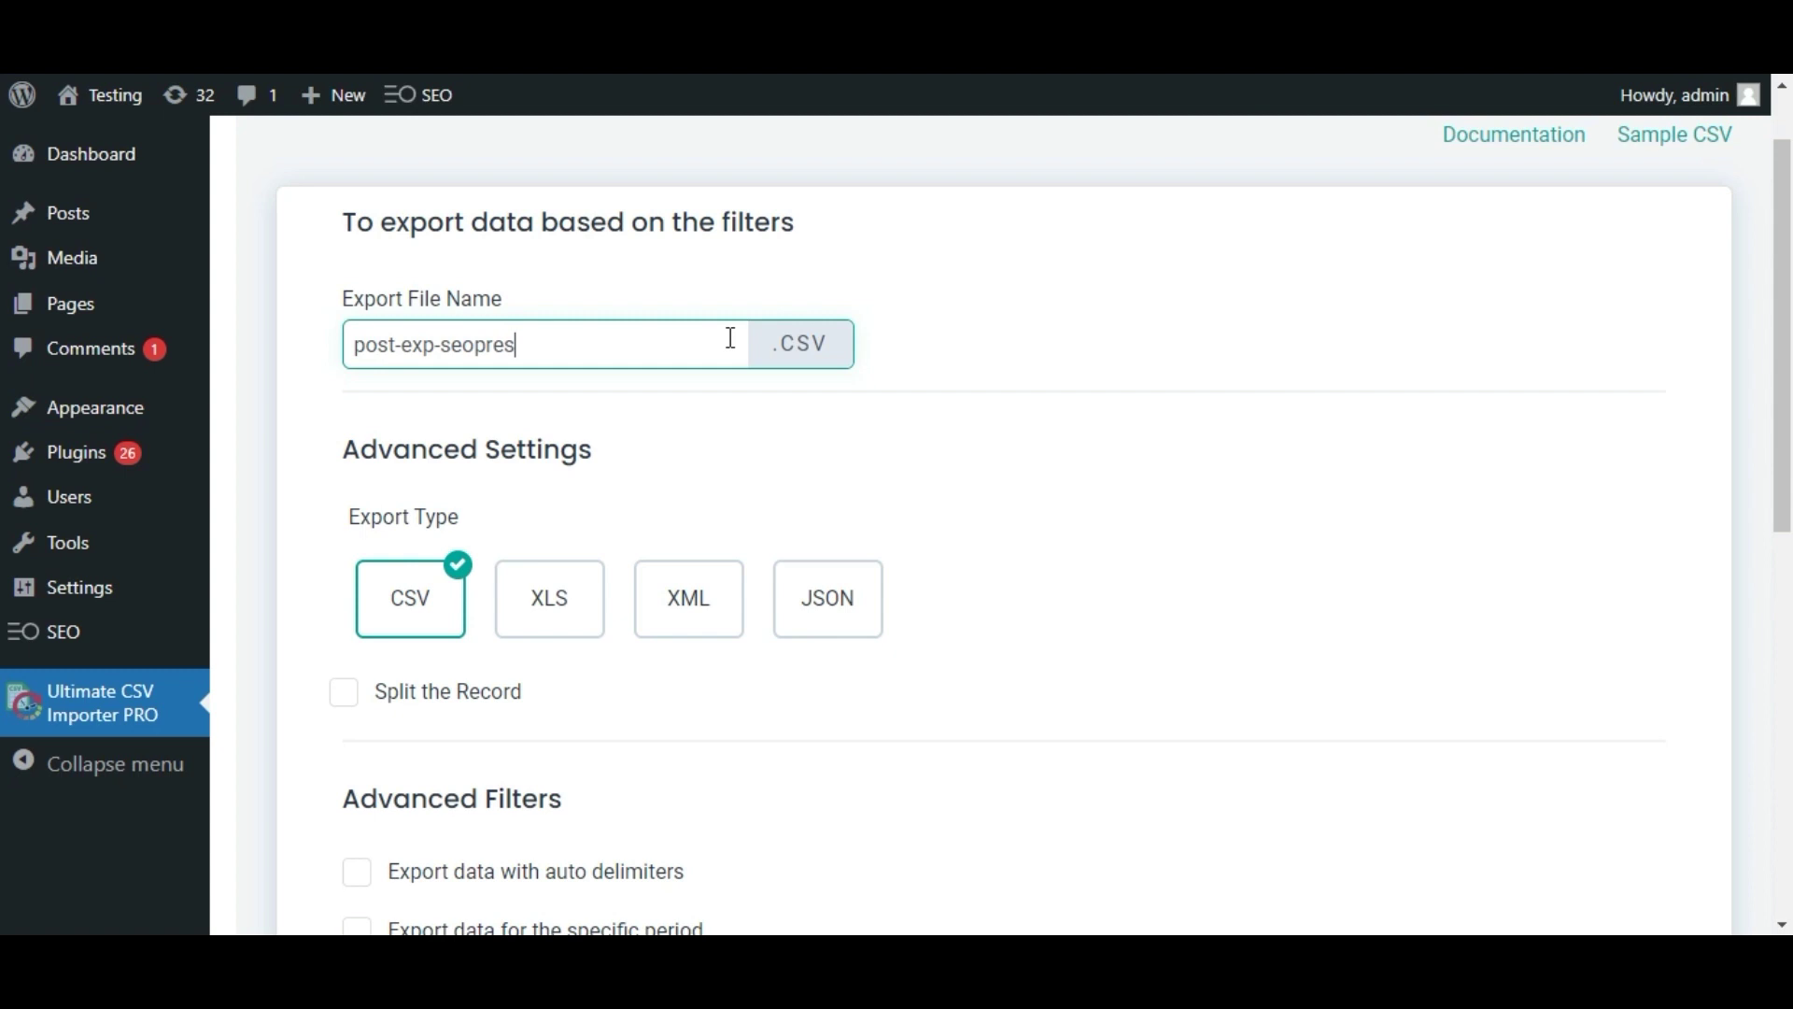
{"action": "type", "text": "s"}
{"action": "left_click", "coordinate": [835, 416]}
{"action": "left_click_drag", "start_coordinate": [1782, 322], "coordinate": [1782, 454]}
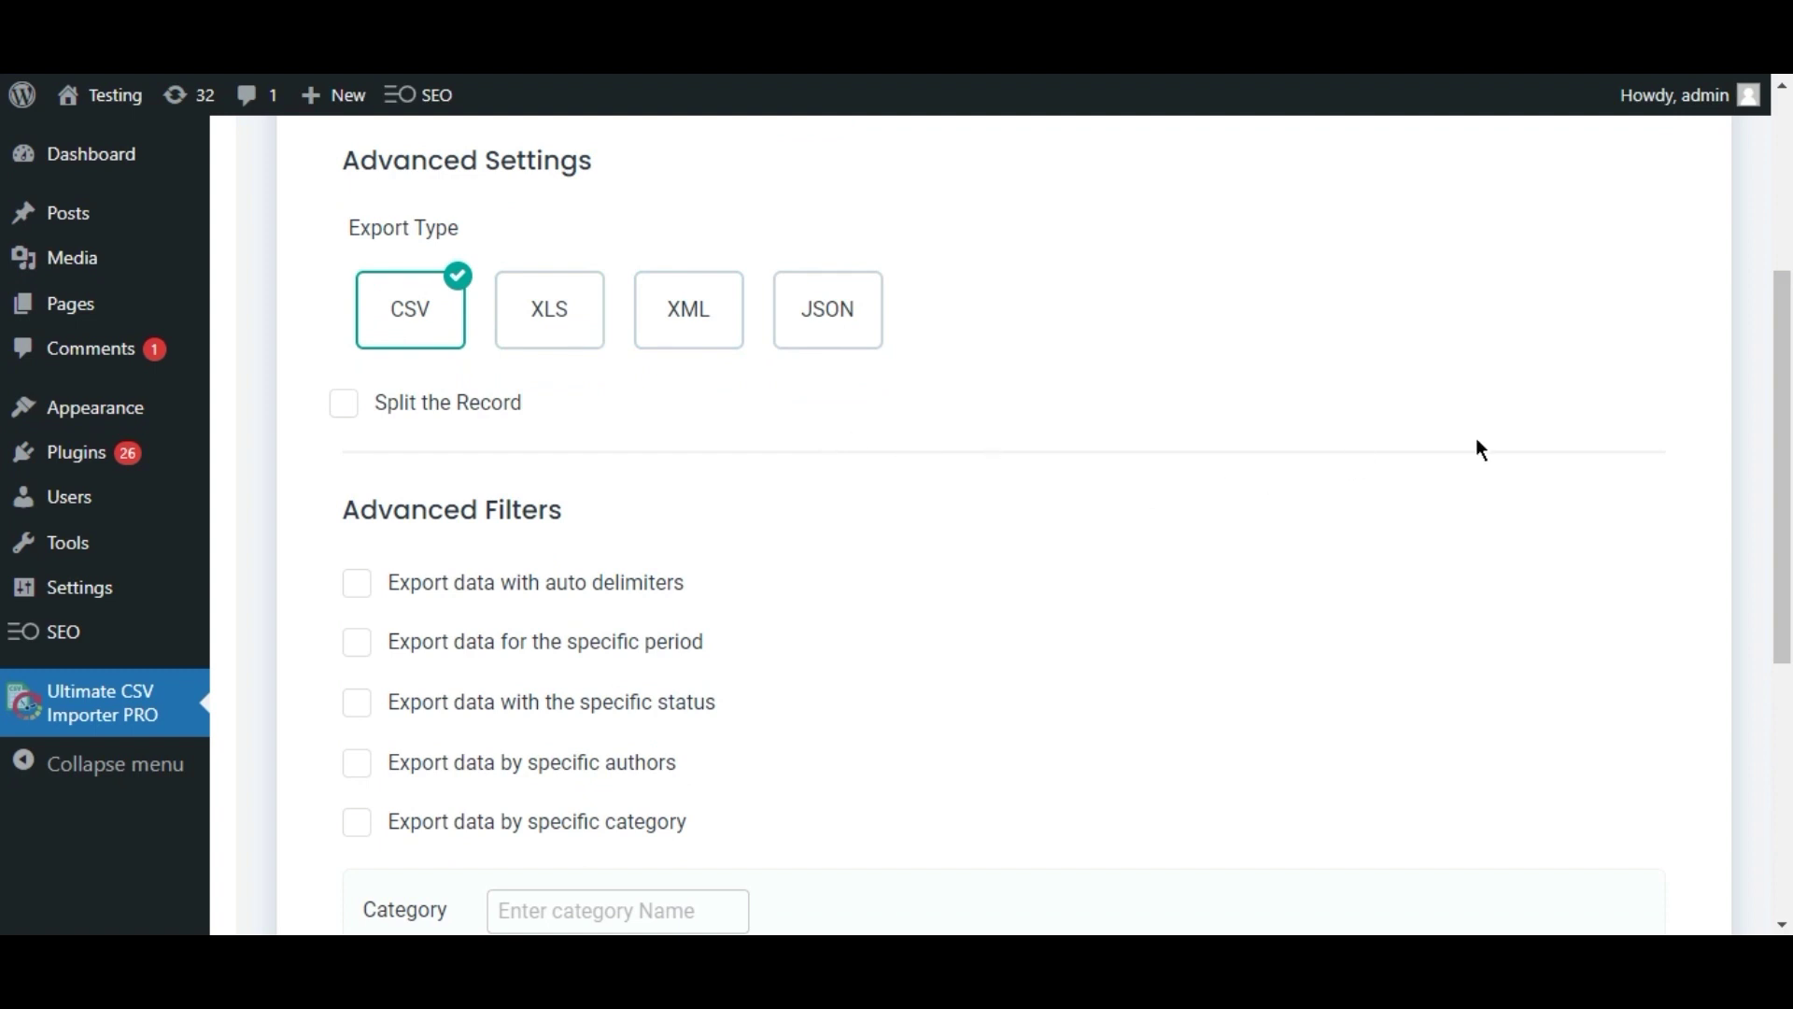
{"action": "left_click_drag", "start_coordinate": [1782, 449], "coordinate": [1782, 577]}
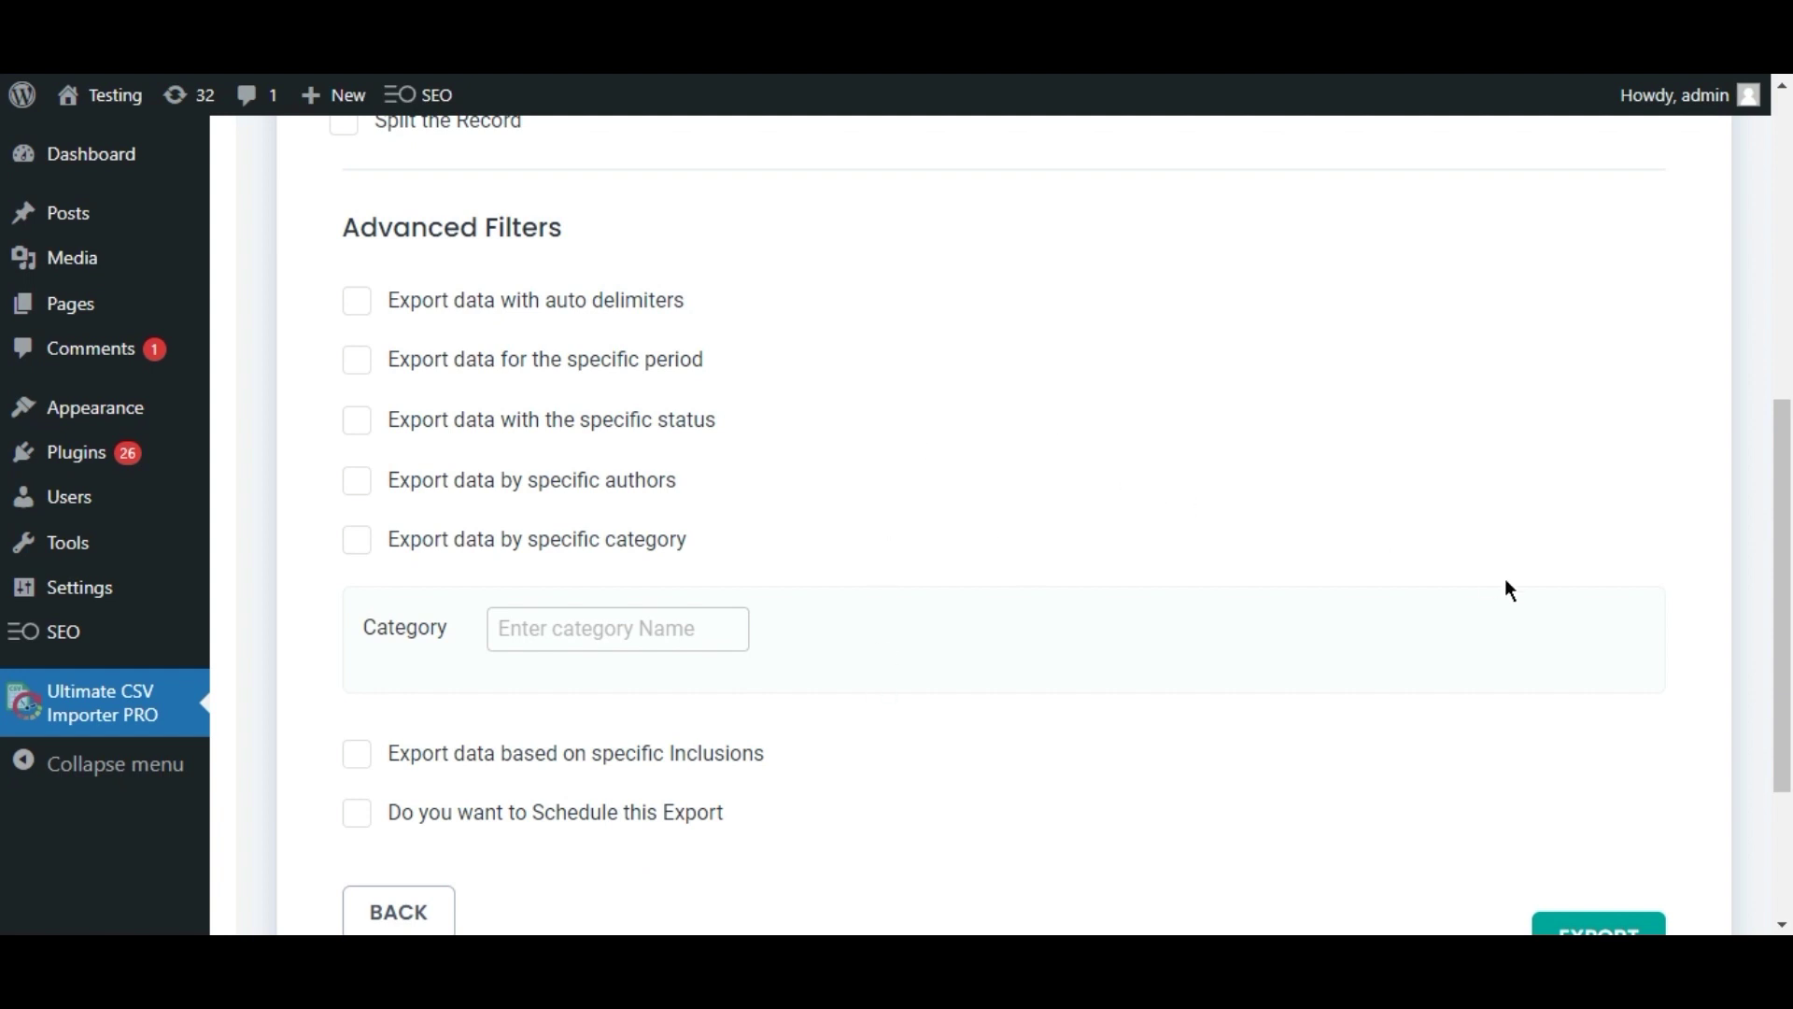
{"action": "left_click_drag", "start_coordinate": [1782, 598], "coordinate": [1782, 658]}
{"action": "scroll", "coordinate": [5, 654], "scroll_direction": "down", "scroll_amount": 2}
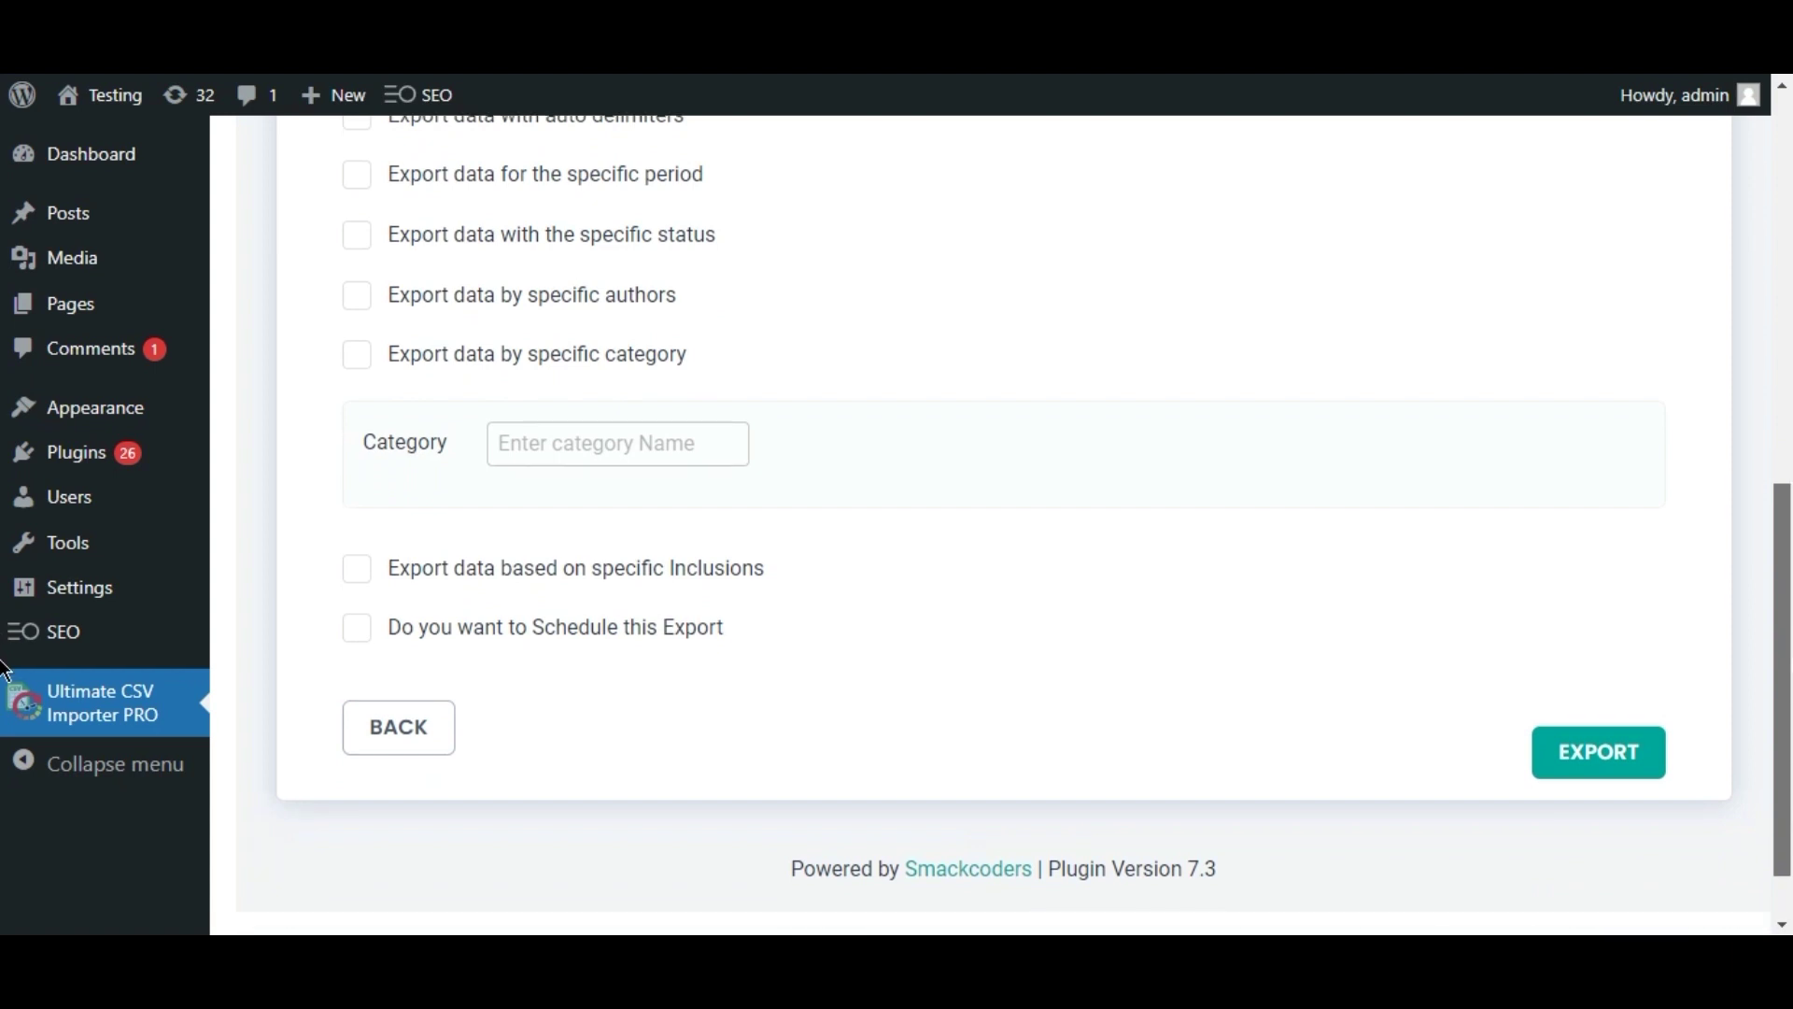
- Run the export of 43 posts, download post-exp-seopress.csv and open it in Excel
{"action": "left_click", "coordinate": [1631, 764]}
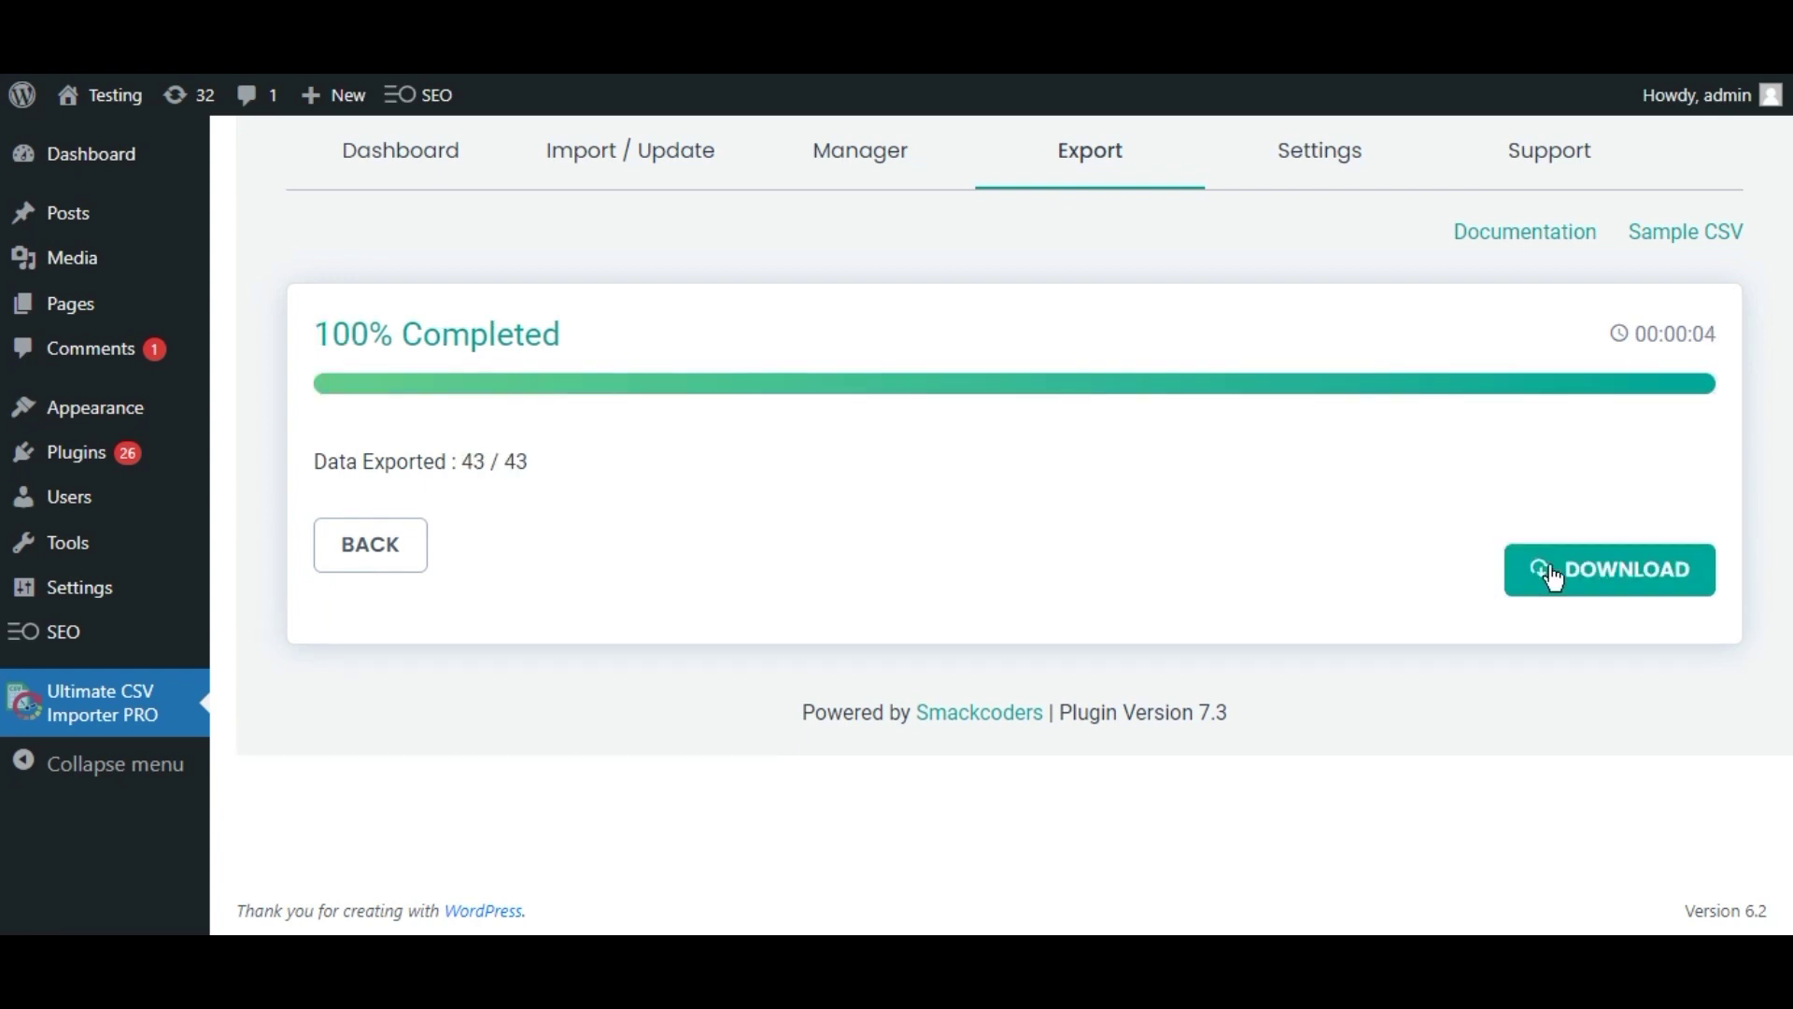
{"action": "left_click", "coordinate": [1562, 580]}
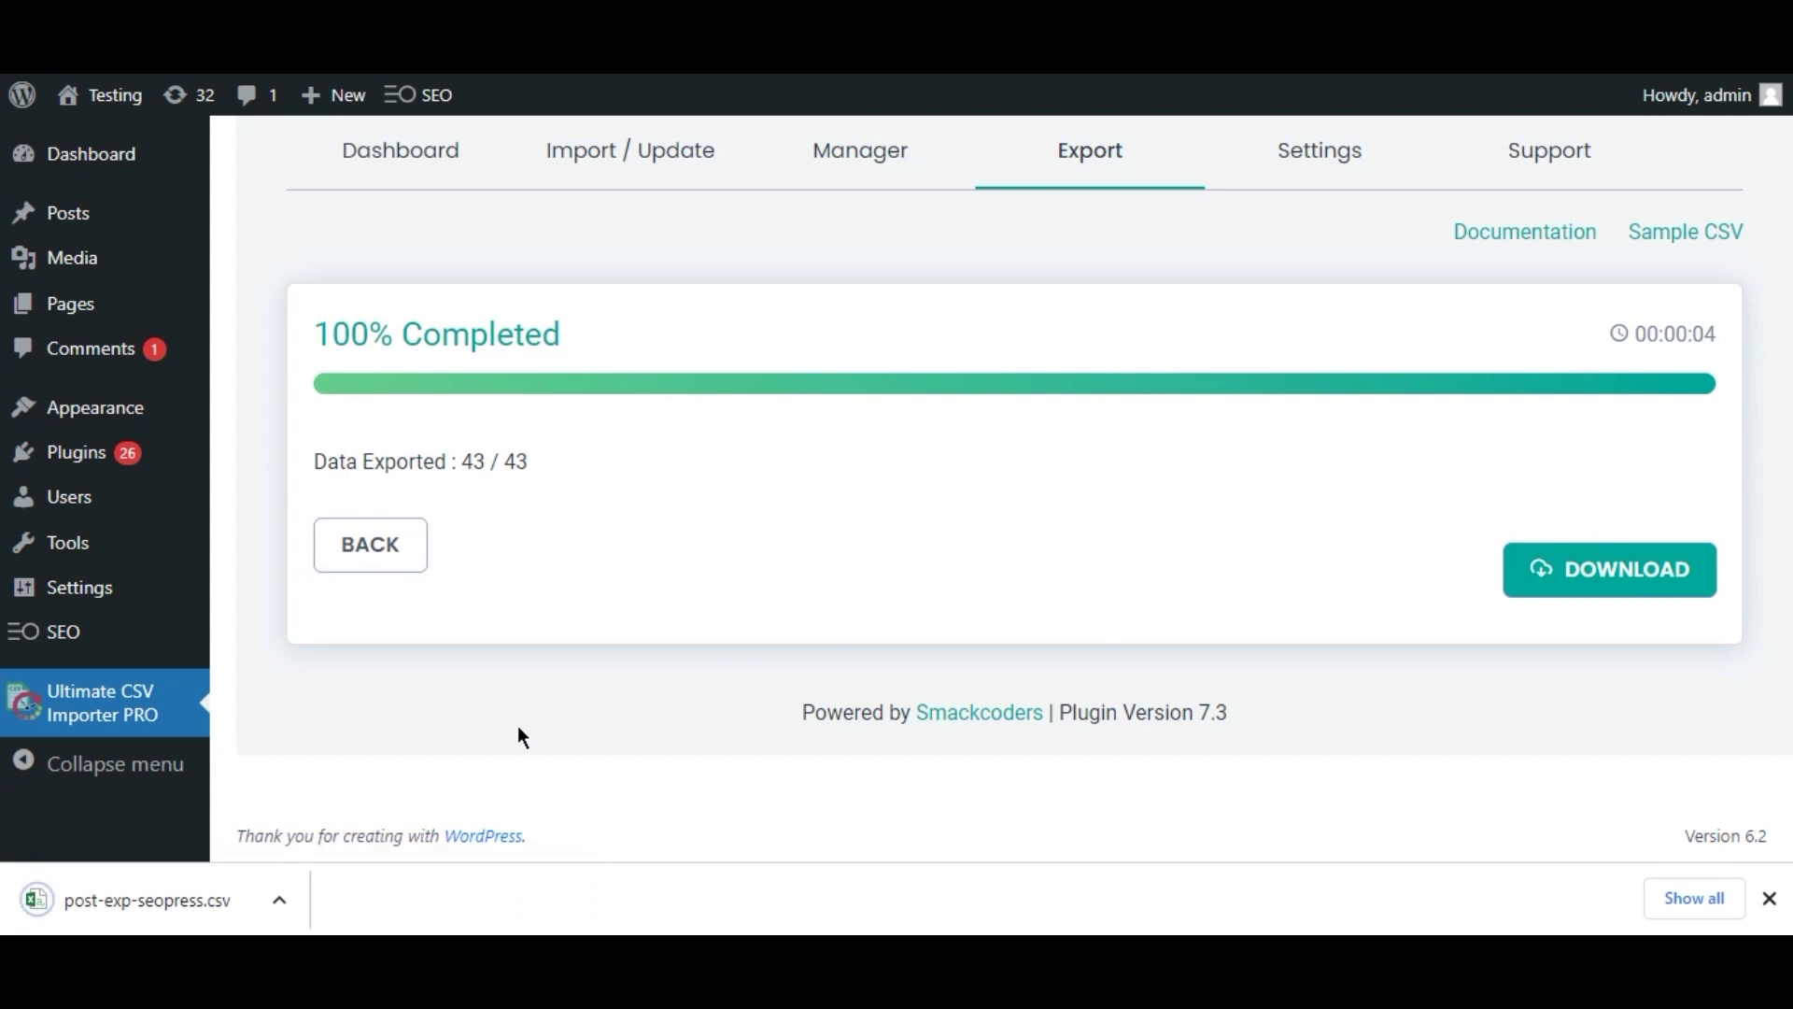
{"action": "left_click", "coordinate": [146, 904]}
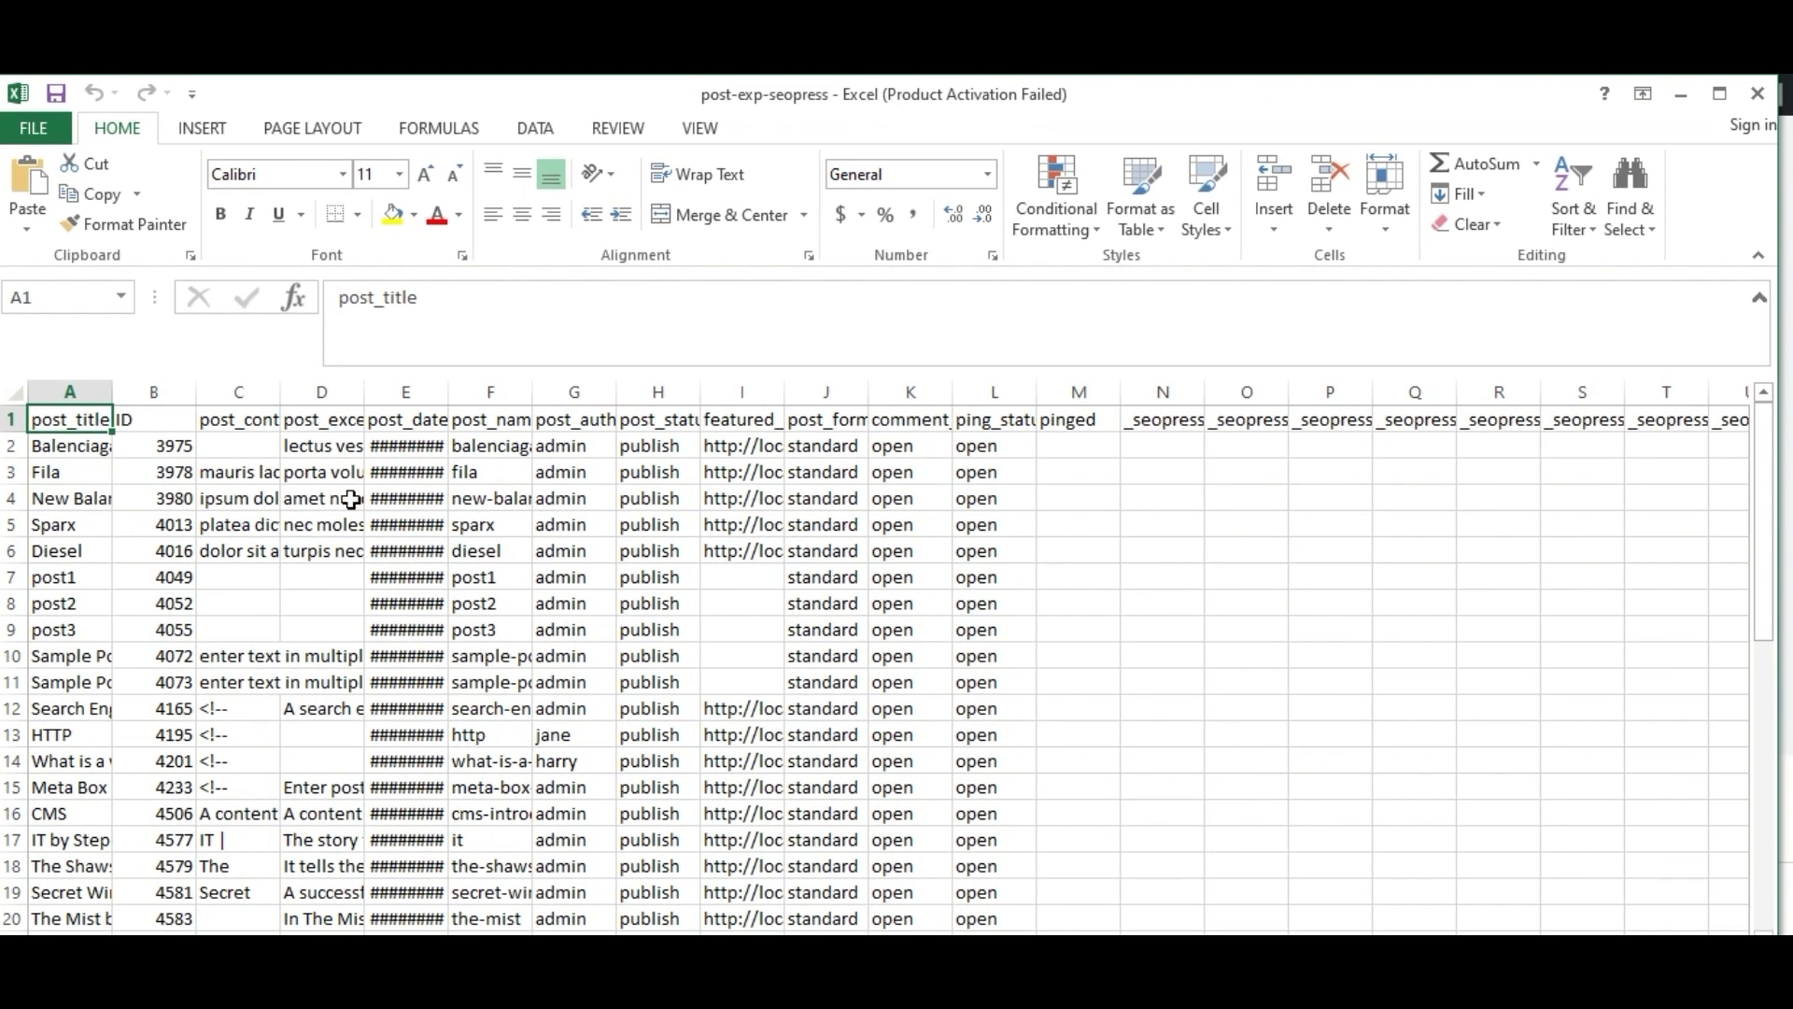
{"action": "left_click", "coordinate": [161, 498]}
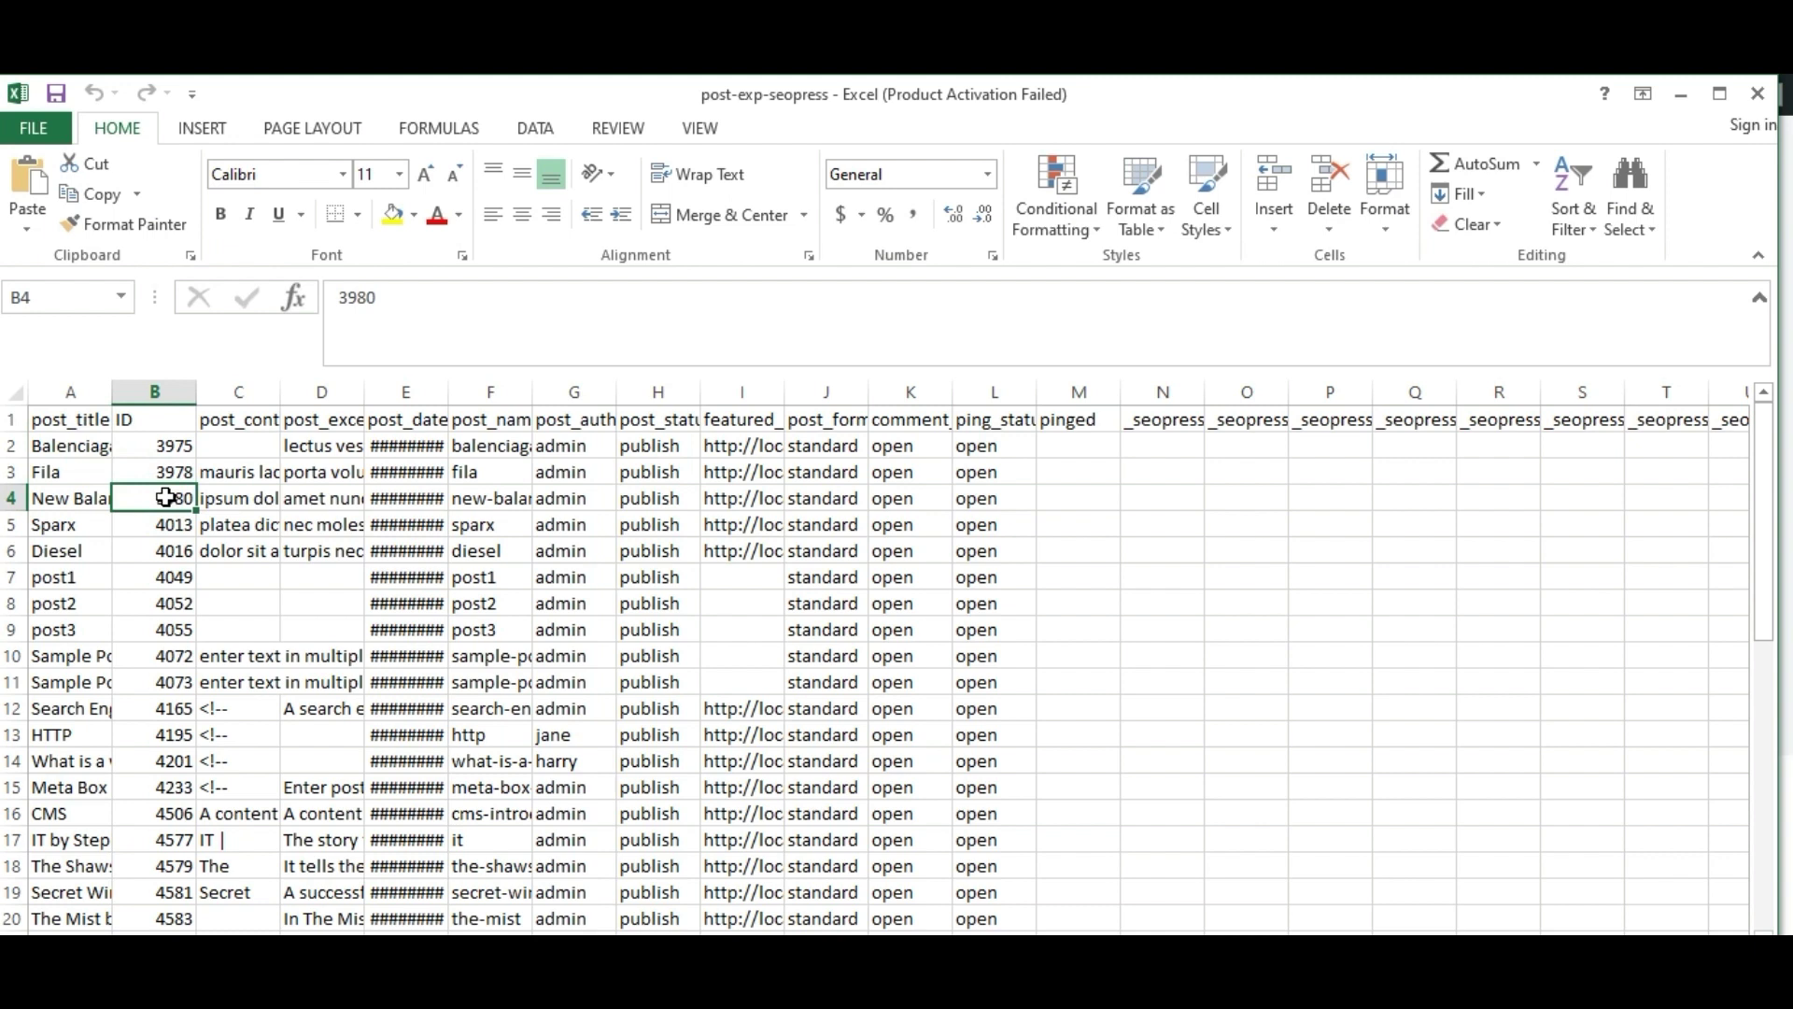
{"action": "key", "text": "Down"}
{"action": "key", "text": "Down"}
{"action": "key", "text": "Down"}
{"action": "key", "text": "Down"}
{"action": "key", "text": "Down"}
{"action": "key", "text": "Down"}
{"action": "key", "text": "Down"}
{"action": "key", "text": "Down"}
{"action": "key", "text": "Down"}
{"action": "key", "text": "Down"}
{"action": "key", "text": "Down"}
{"action": "key", "text": "Down"}
{"action": "key", "text": "Down"}
{"action": "key", "text": "Down"}
{"action": "key", "text": "Down"}
{"action": "key", "text": "Down"}
{"action": "key", "text": "Down"}
{"action": "key", "text": "Down"}
{"action": "key", "text": "Down"}
{"action": "key", "text": "Down"}
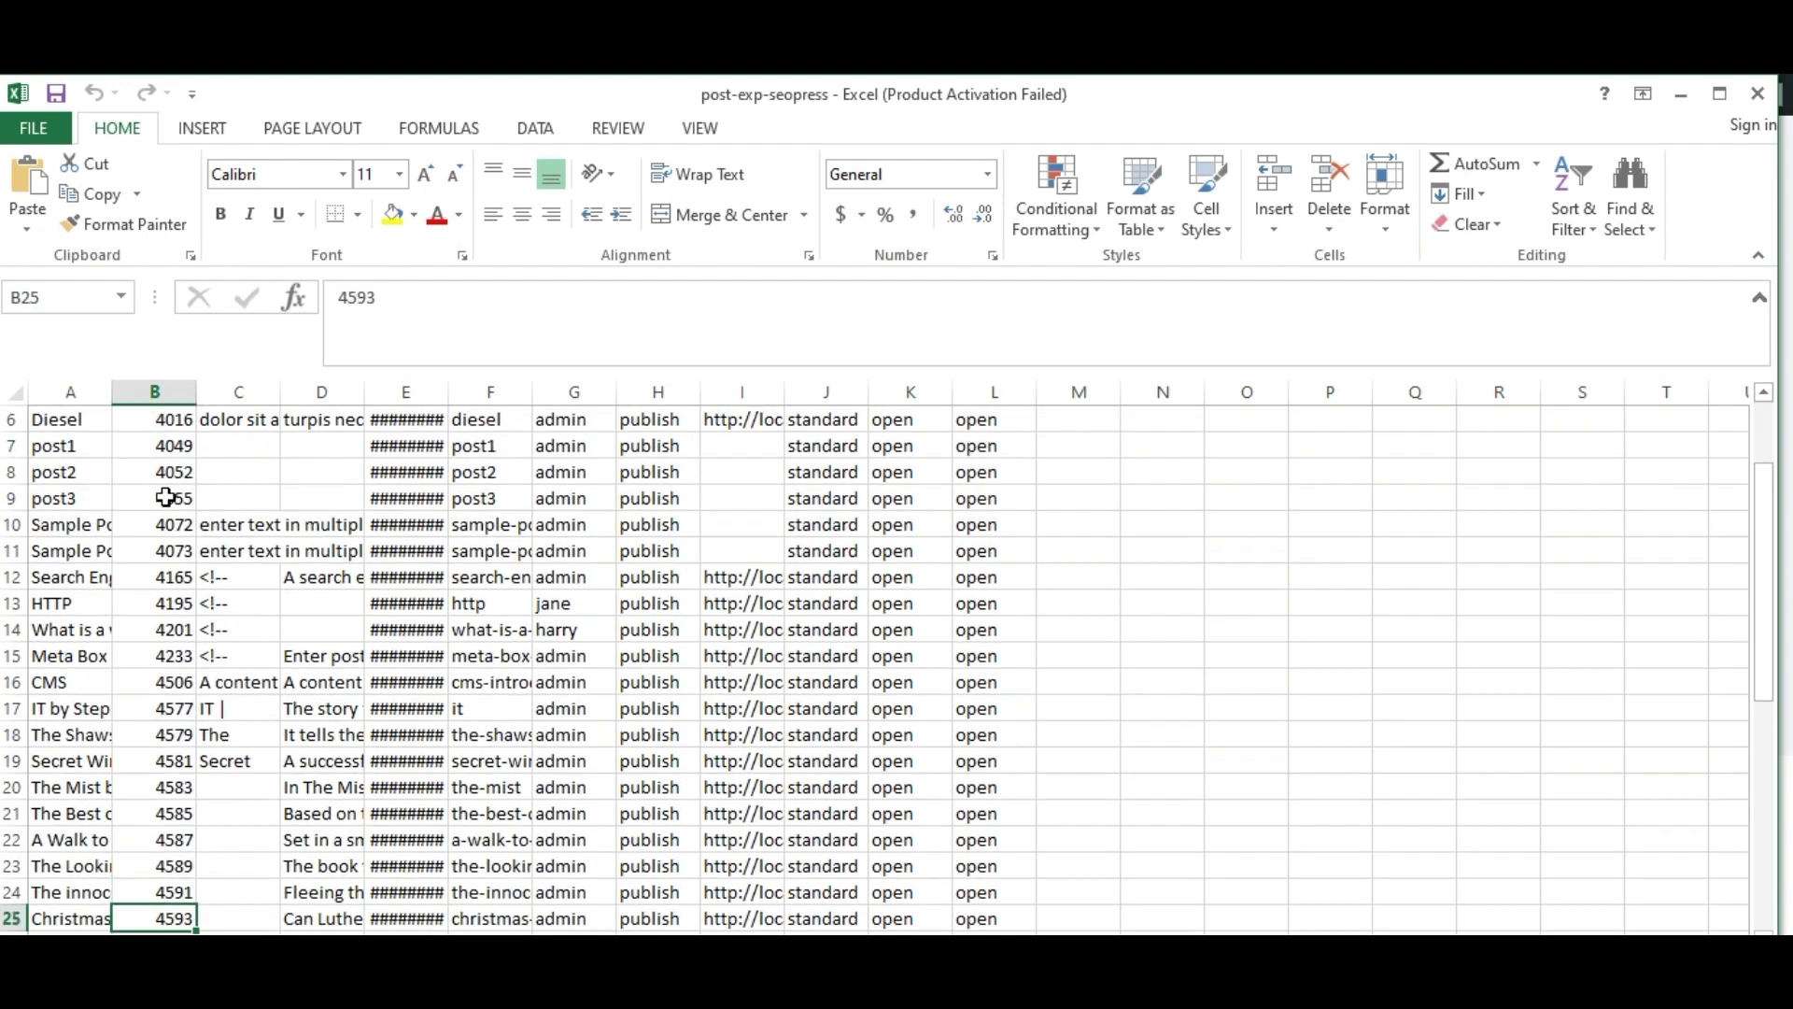
{"action": "key", "text": "Down"}
{"action": "key", "text": "Down"}
{"action": "key", "text": "Down"}
{"action": "key", "text": "Down"}
{"action": "key", "text": "Down"}
{"action": "key", "text": "Down"}
{"action": "key", "text": "Down"}
{"action": "key", "text": "Down"}
{"action": "key", "text": "Down"}
{"action": "key", "text": "Down"}
{"action": "key", "text": "Down"}
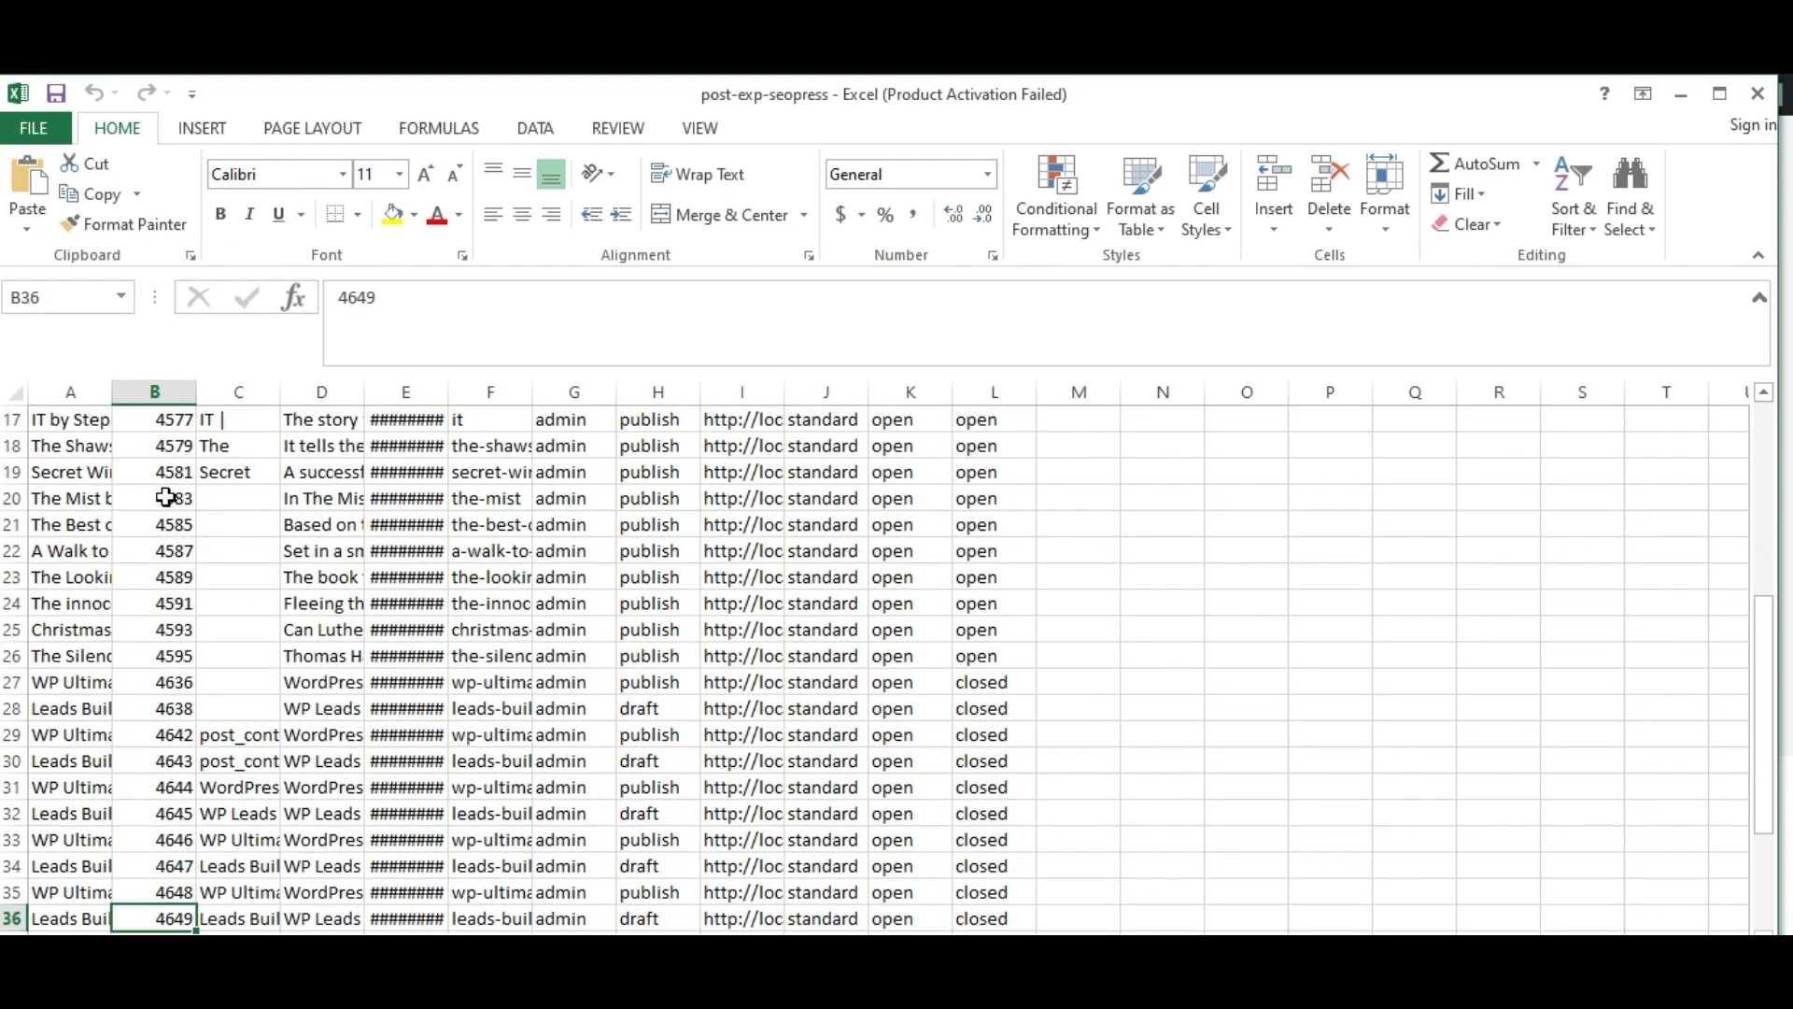
{"action": "key", "text": "Down"}
{"action": "key", "text": "Down"}
{"action": "key", "text": "Down"}
{"action": "key", "text": "Down"}
{"action": "key", "text": "Down"}
{"action": "key", "text": "Down"}
{"action": "key", "text": "Down"}
{"action": "key", "text": "Down"}
{"action": "key", "text": "Up"}
{"action": "key", "text": "Left"}
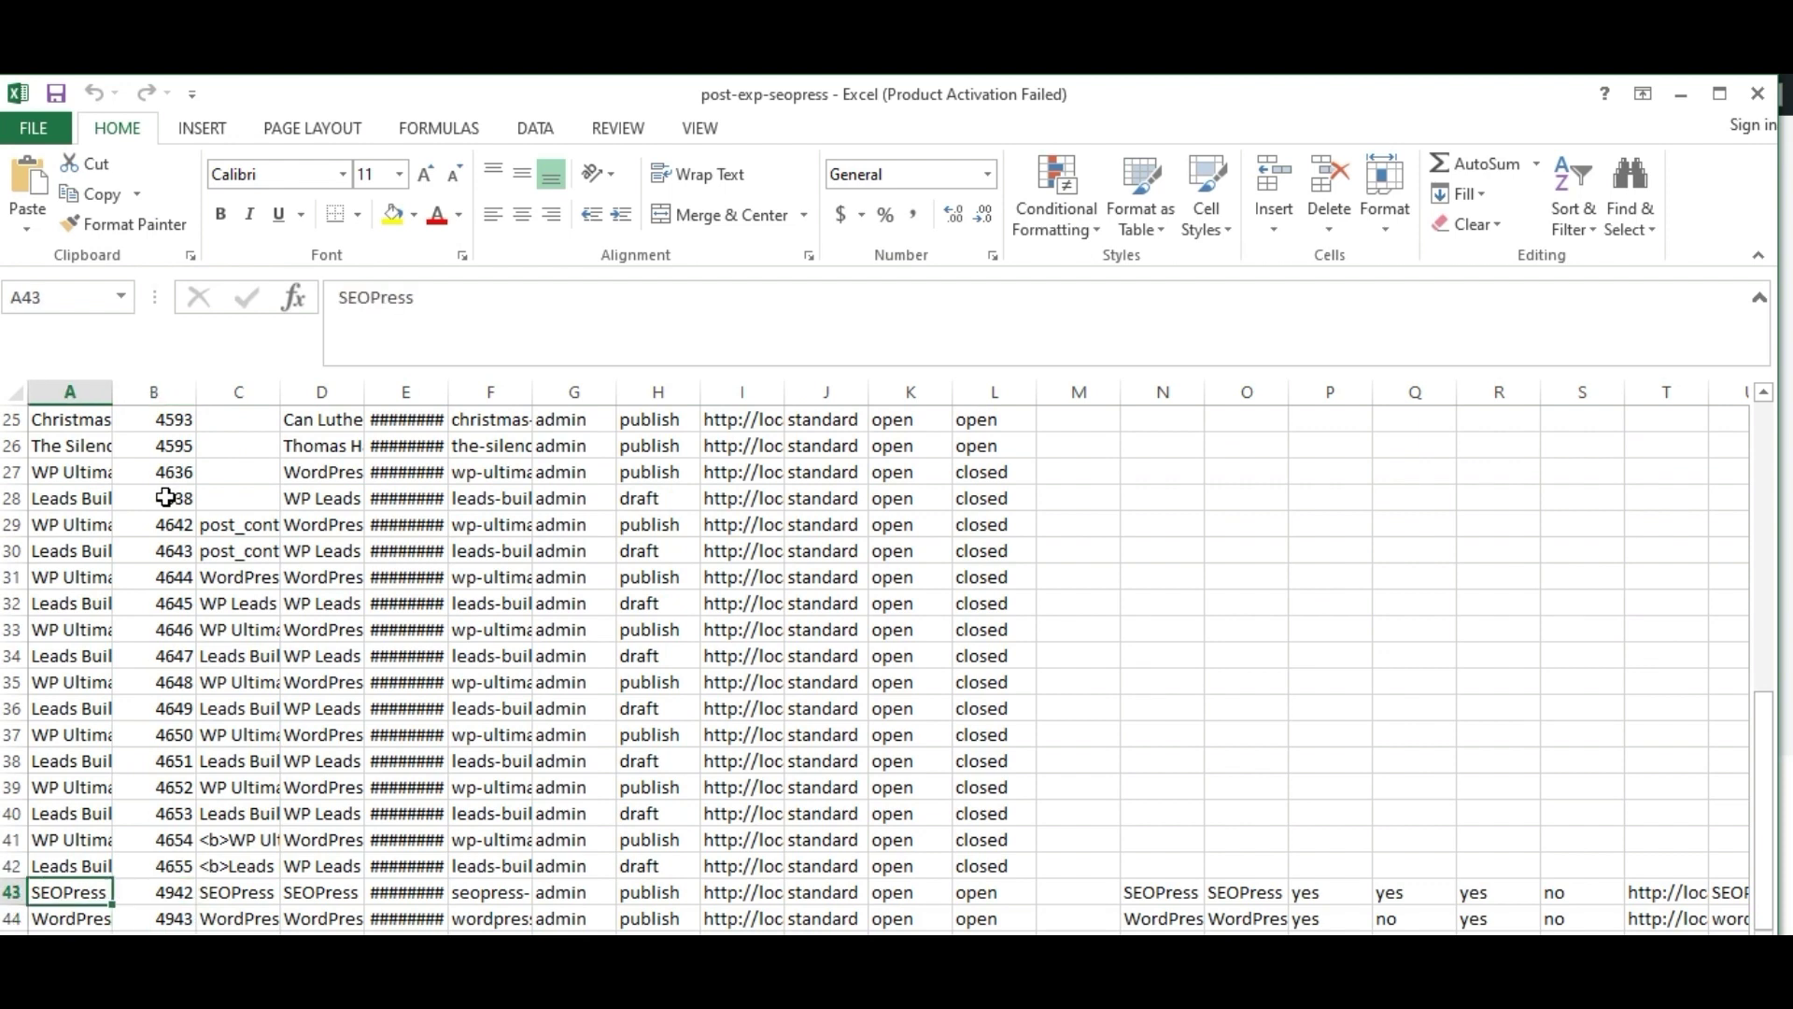
{"action": "key", "text": "Down"}
{"action": "key", "text": "Right"}
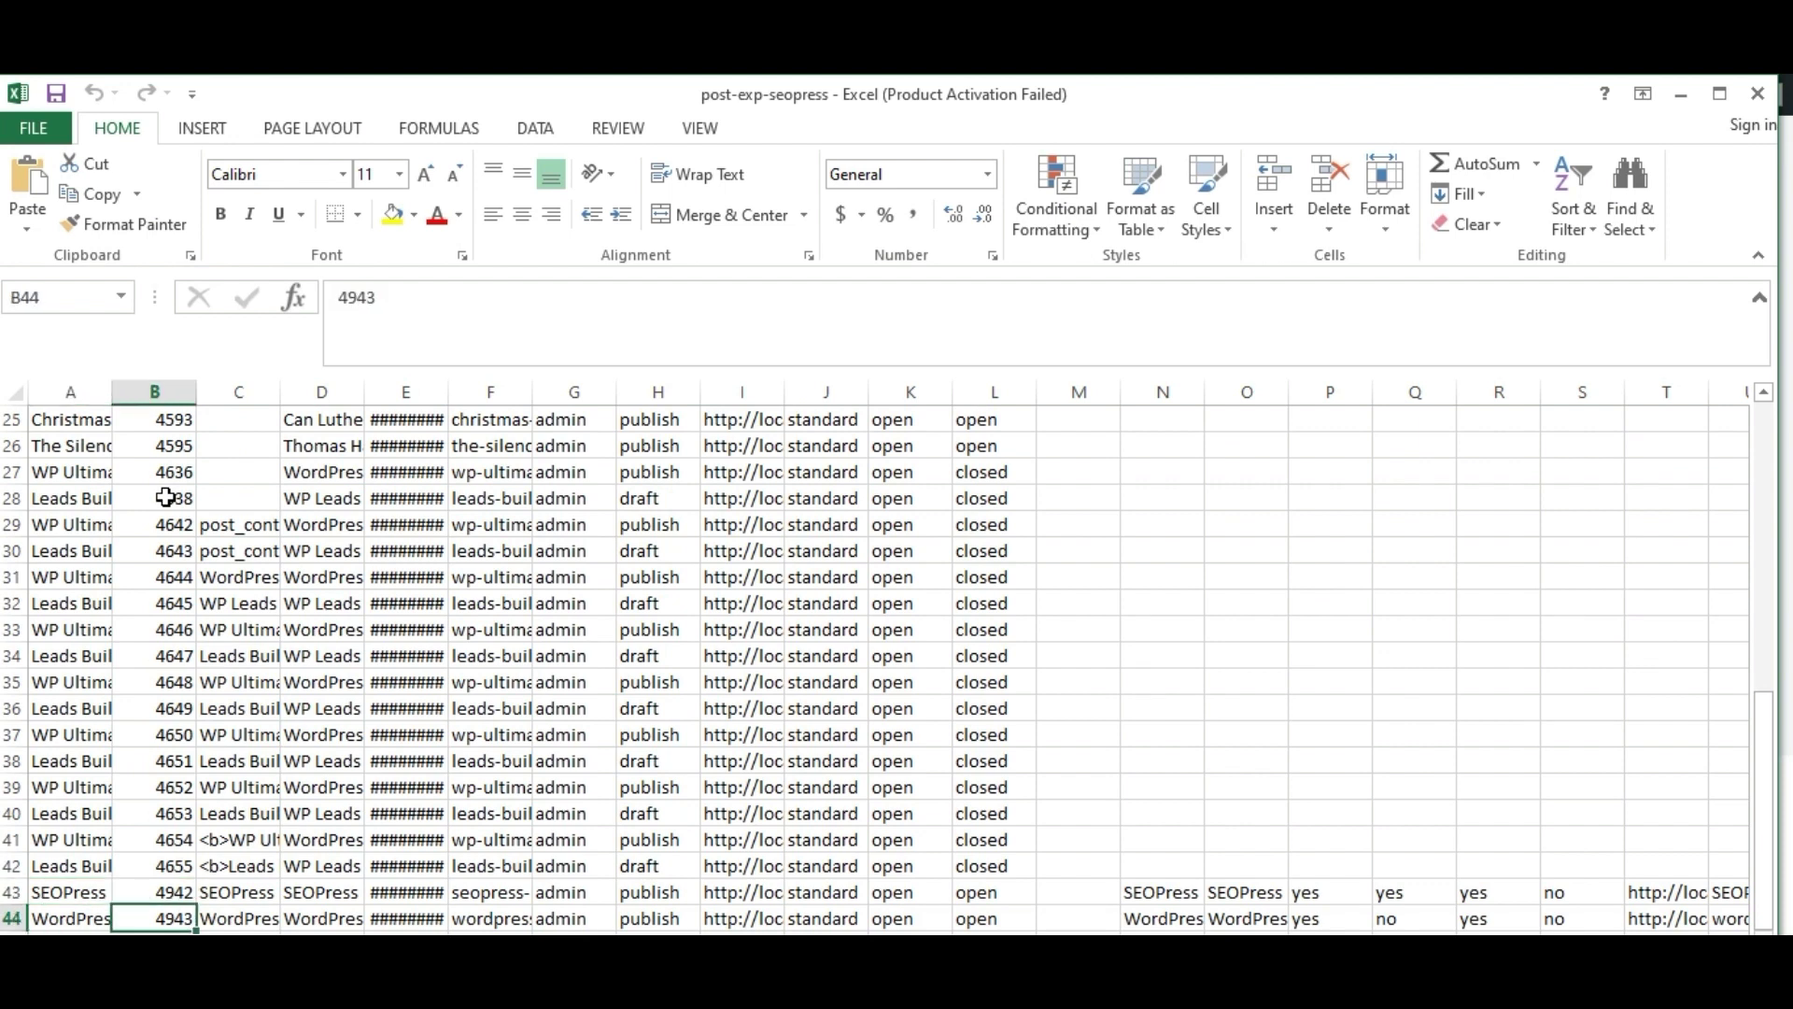
{"action": "key", "text": "Right"}
{"action": "key", "text": "Right"}
{"action": "key", "text": "Right"}
{"action": "key", "text": "Right"}
{"action": "key", "text": "Right"}
{"action": "key", "text": "Right"}
{"action": "key", "text": "Right"}
{"action": "key", "text": "Right"}
{"action": "key", "text": "Right"}
{"action": "key", "text": "Right"}
{"action": "key", "text": "Right"}
{"action": "key", "text": "Right"}
{"action": "key", "text": "Right"}
{"action": "key", "text": "Right"}
{"action": "key", "text": "Right"}
{"action": "key", "text": "Right"}
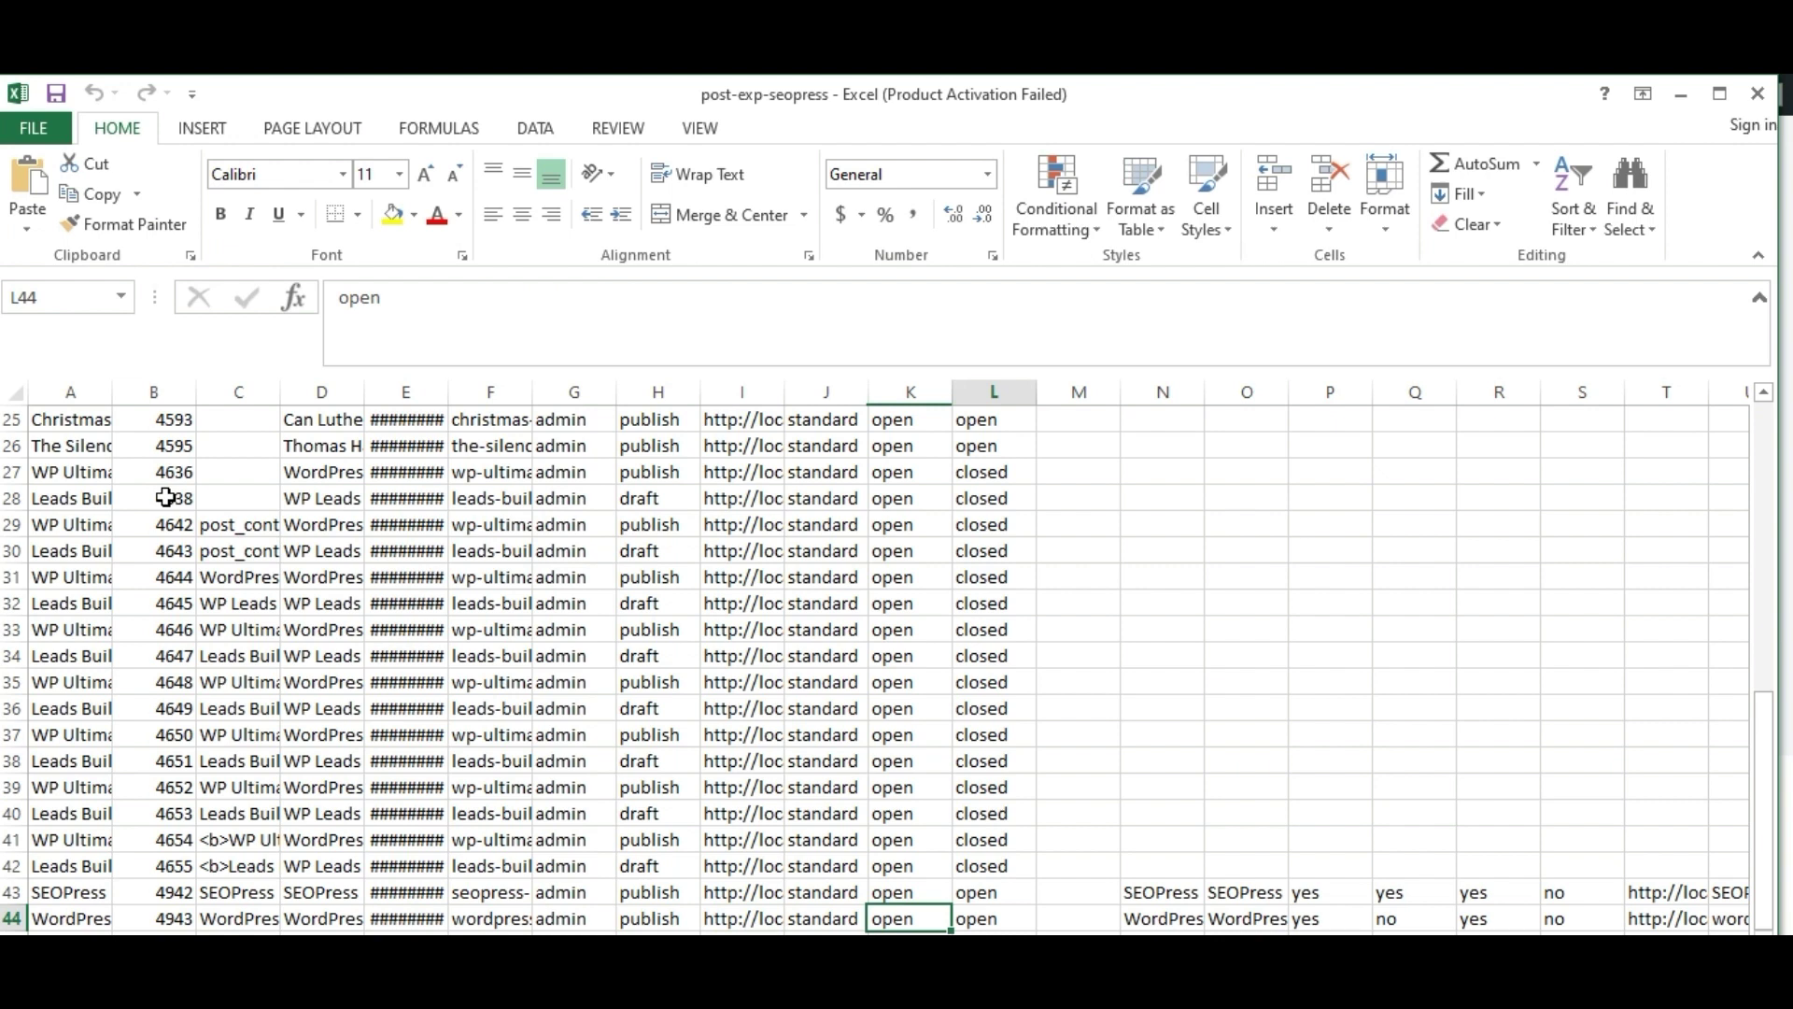
{"action": "key", "text": "Right"}
{"action": "key", "text": "Right"}
{"action": "key", "text": "Right"}
{"action": "key", "text": "Right"}
{"action": "key", "text": "Right"}
{"action": "key", "text": "Right"}
{"action": "key", "text": "Right"}
{"action": "key", "text": "Right"}
{"action": "key", "text": "Right"}
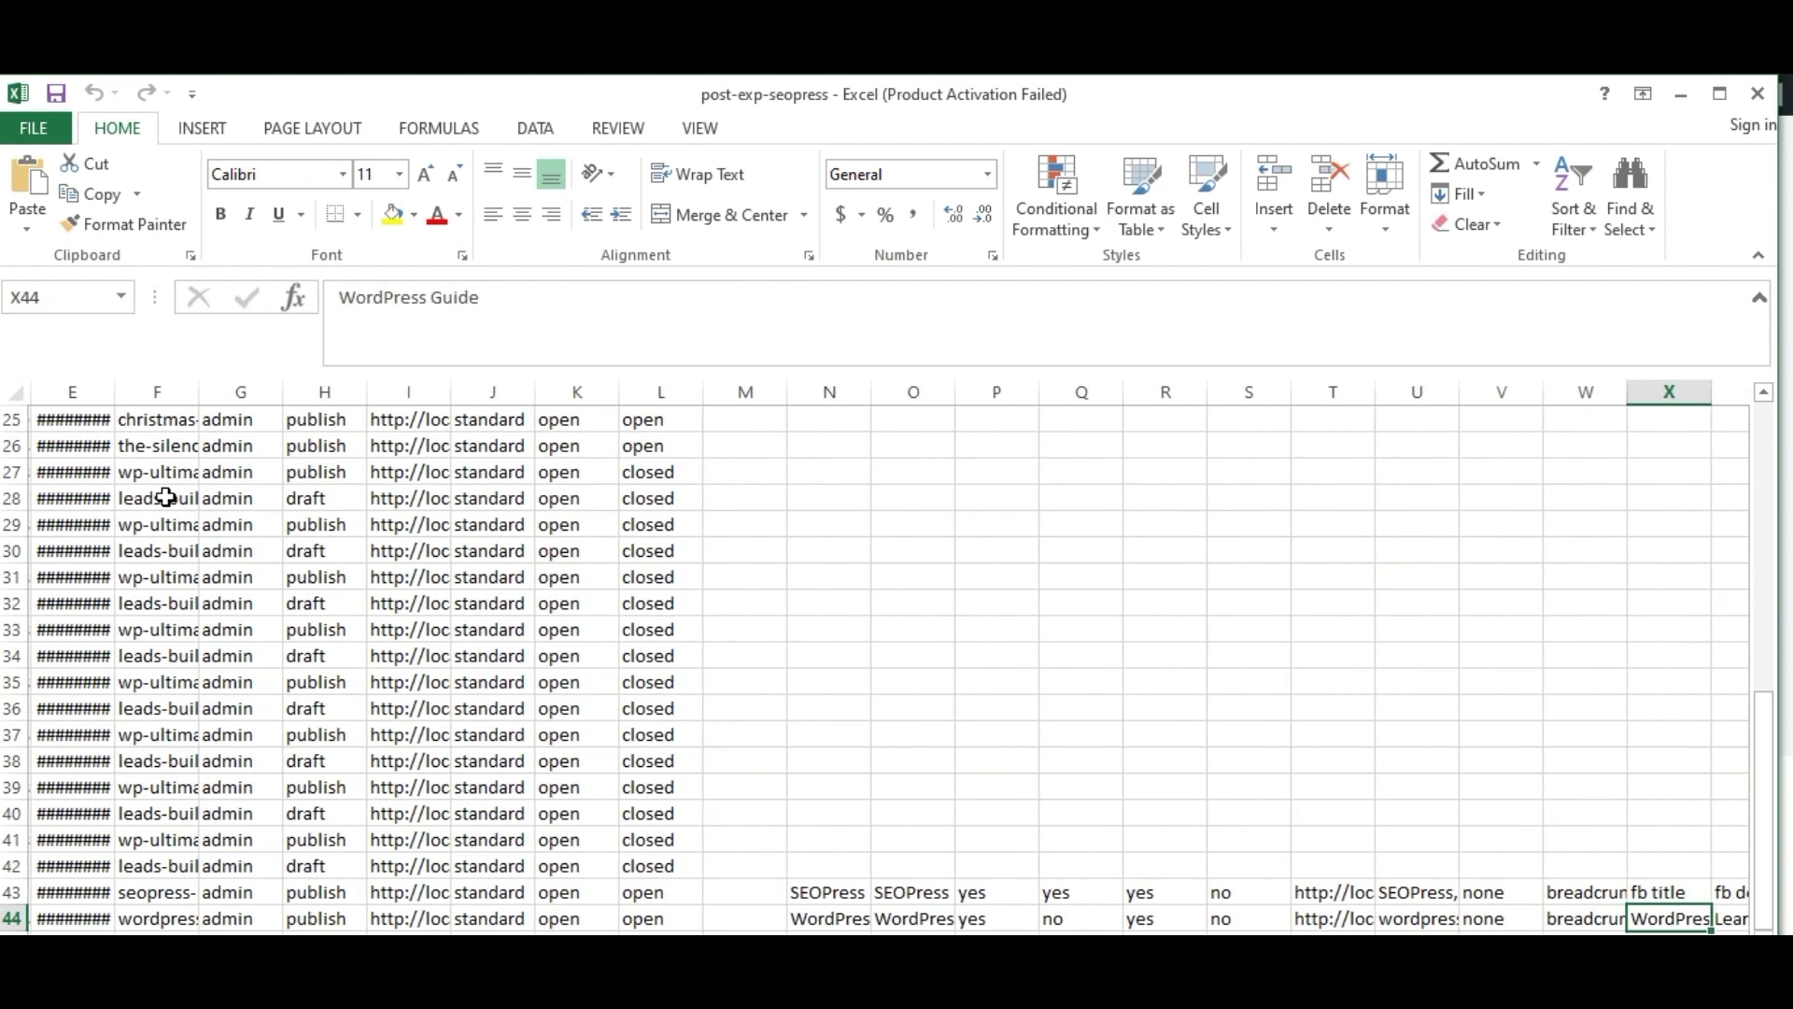
{"action": "key", "text": "Right"}
{"action": "key", "text": "Right"}
{"action": "key", "text": "Right"}
{"action": "key", "text": "Right"}
{"action": "key", "text": "Right"}
{"action": "key", "text": "Right"}
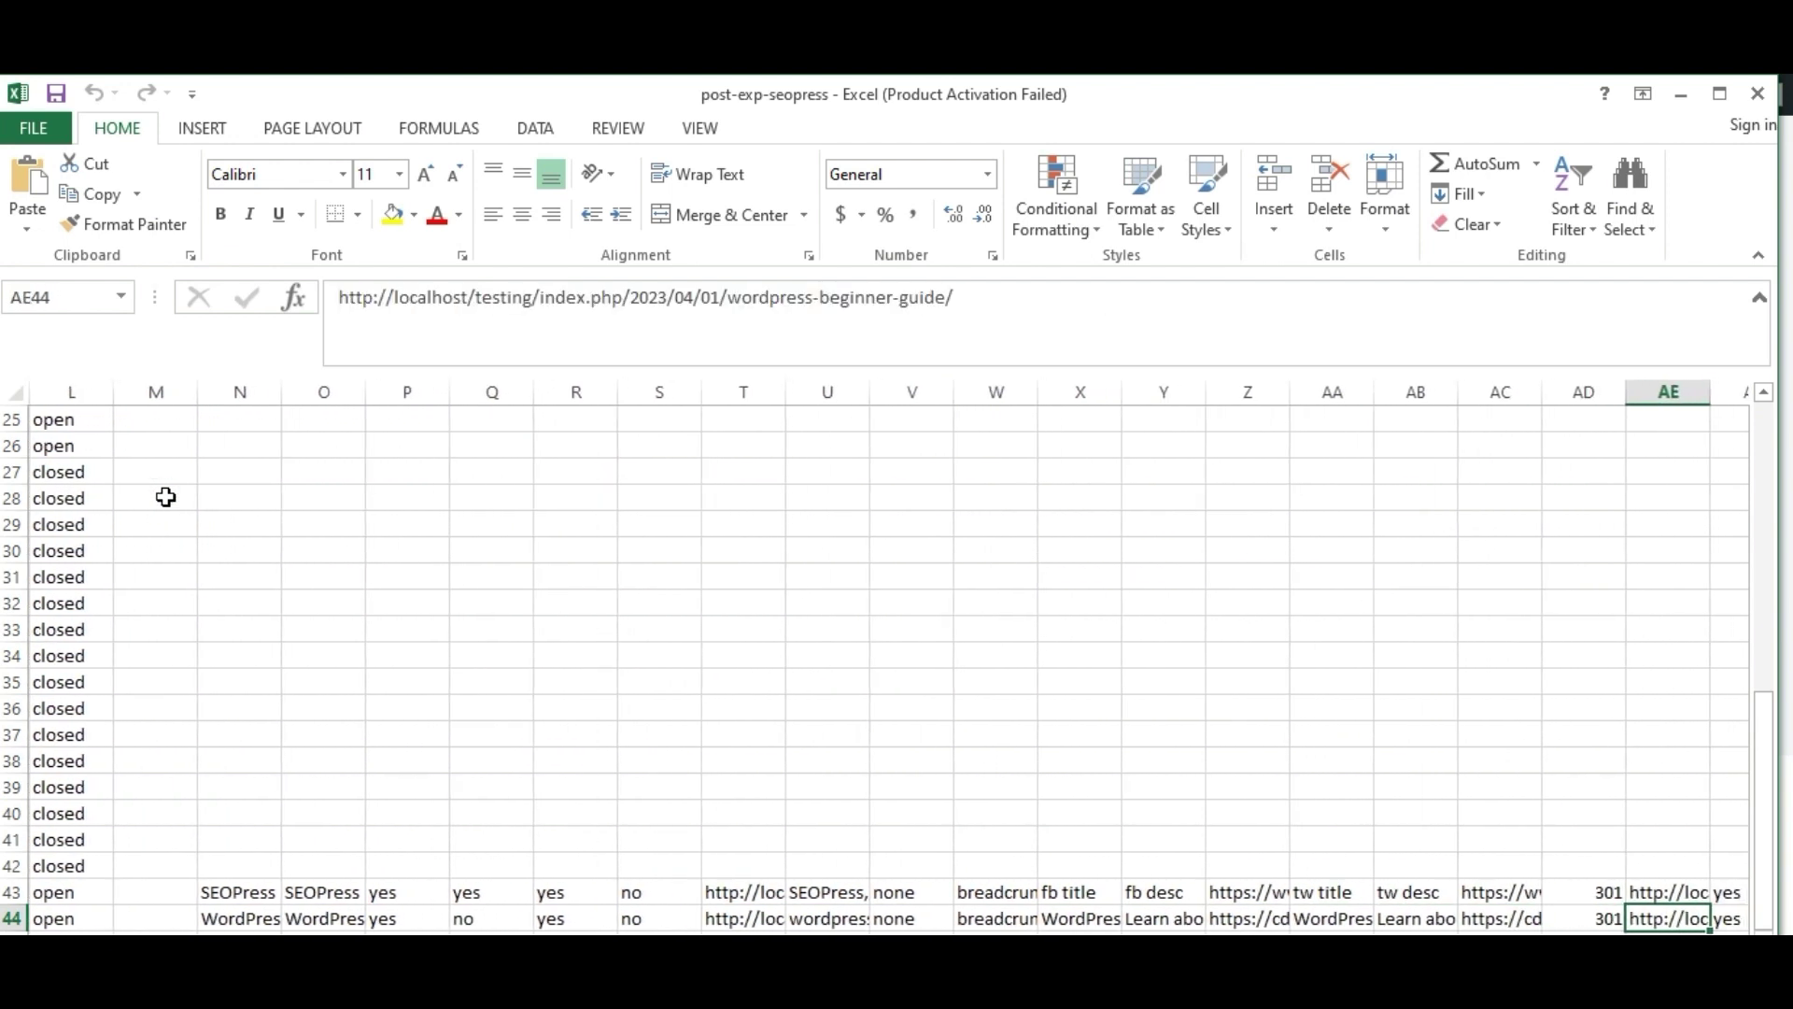
{"action": "key", "text": "Right"}
{"action": "key", "text": "Right"}
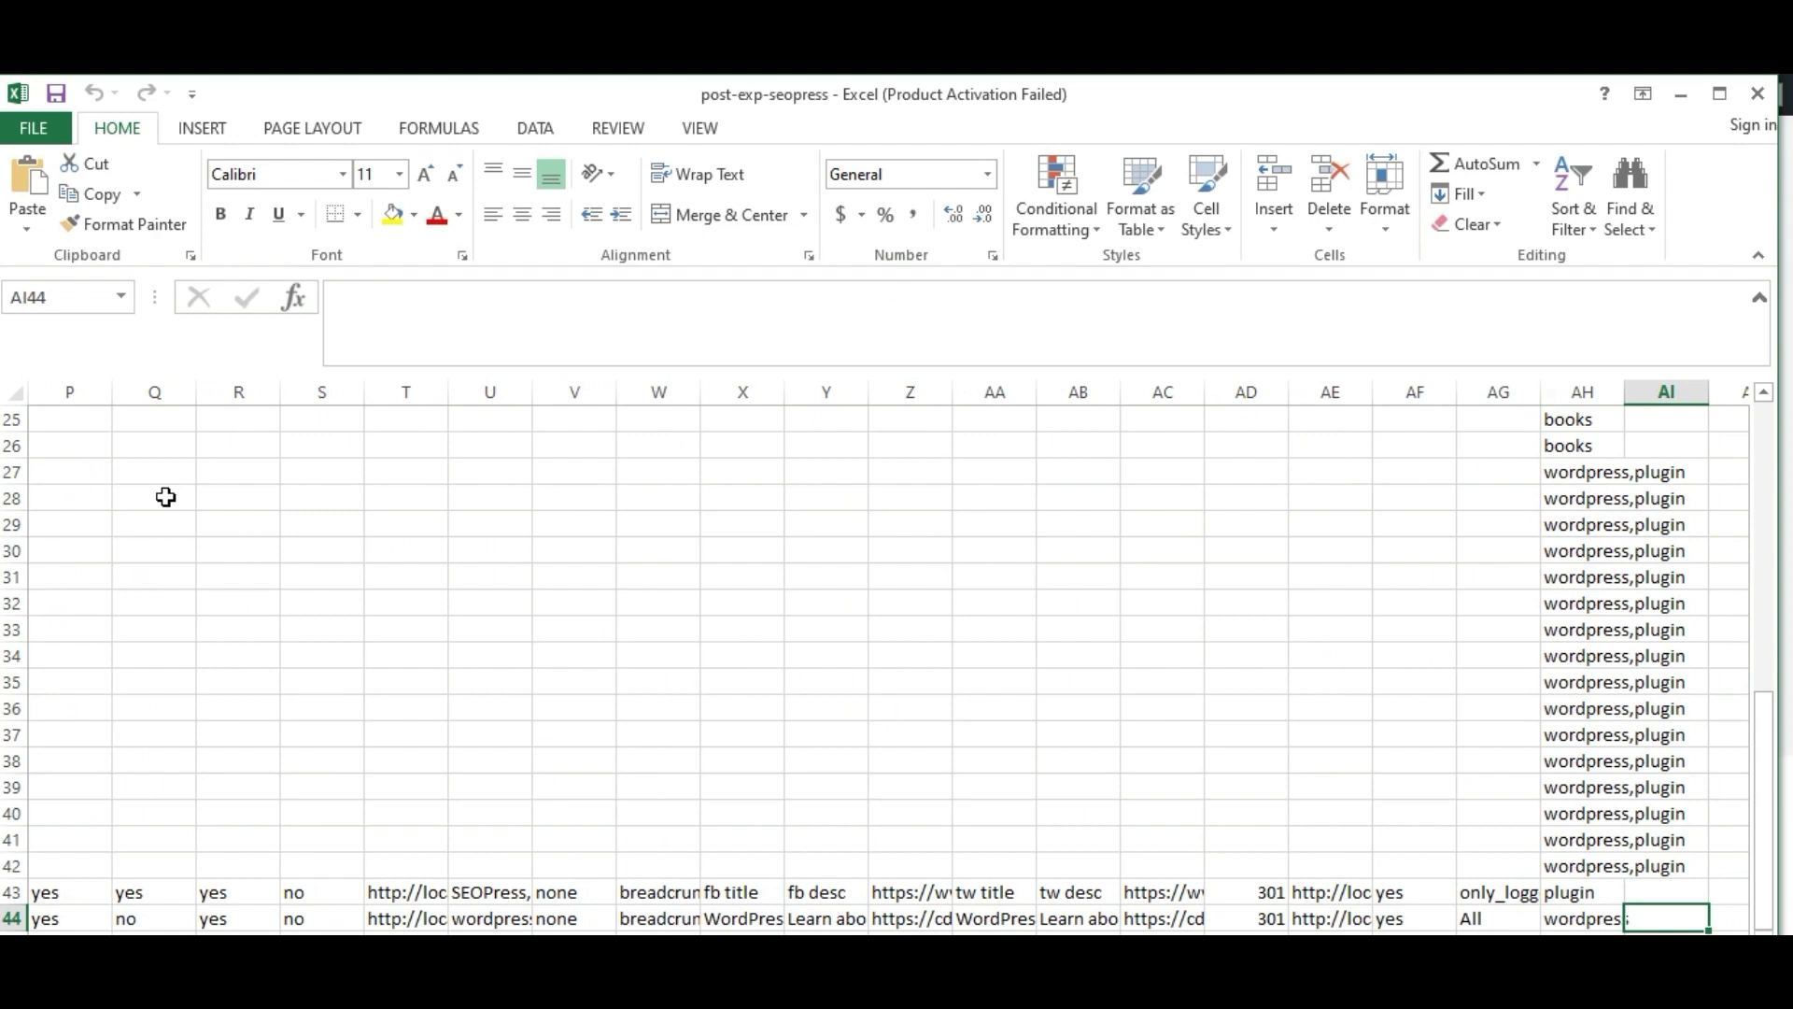
{"action": "key", "text": "Left"}
{"action": "key", "text": "Left"}
{"action": "key", "text": "Left"}
{"action": "key", "text": "Left"}
{"action": "key", "text": "Left"}
{"action": "key", "text": "Left"}
{"action": "key", "text": "Left"}
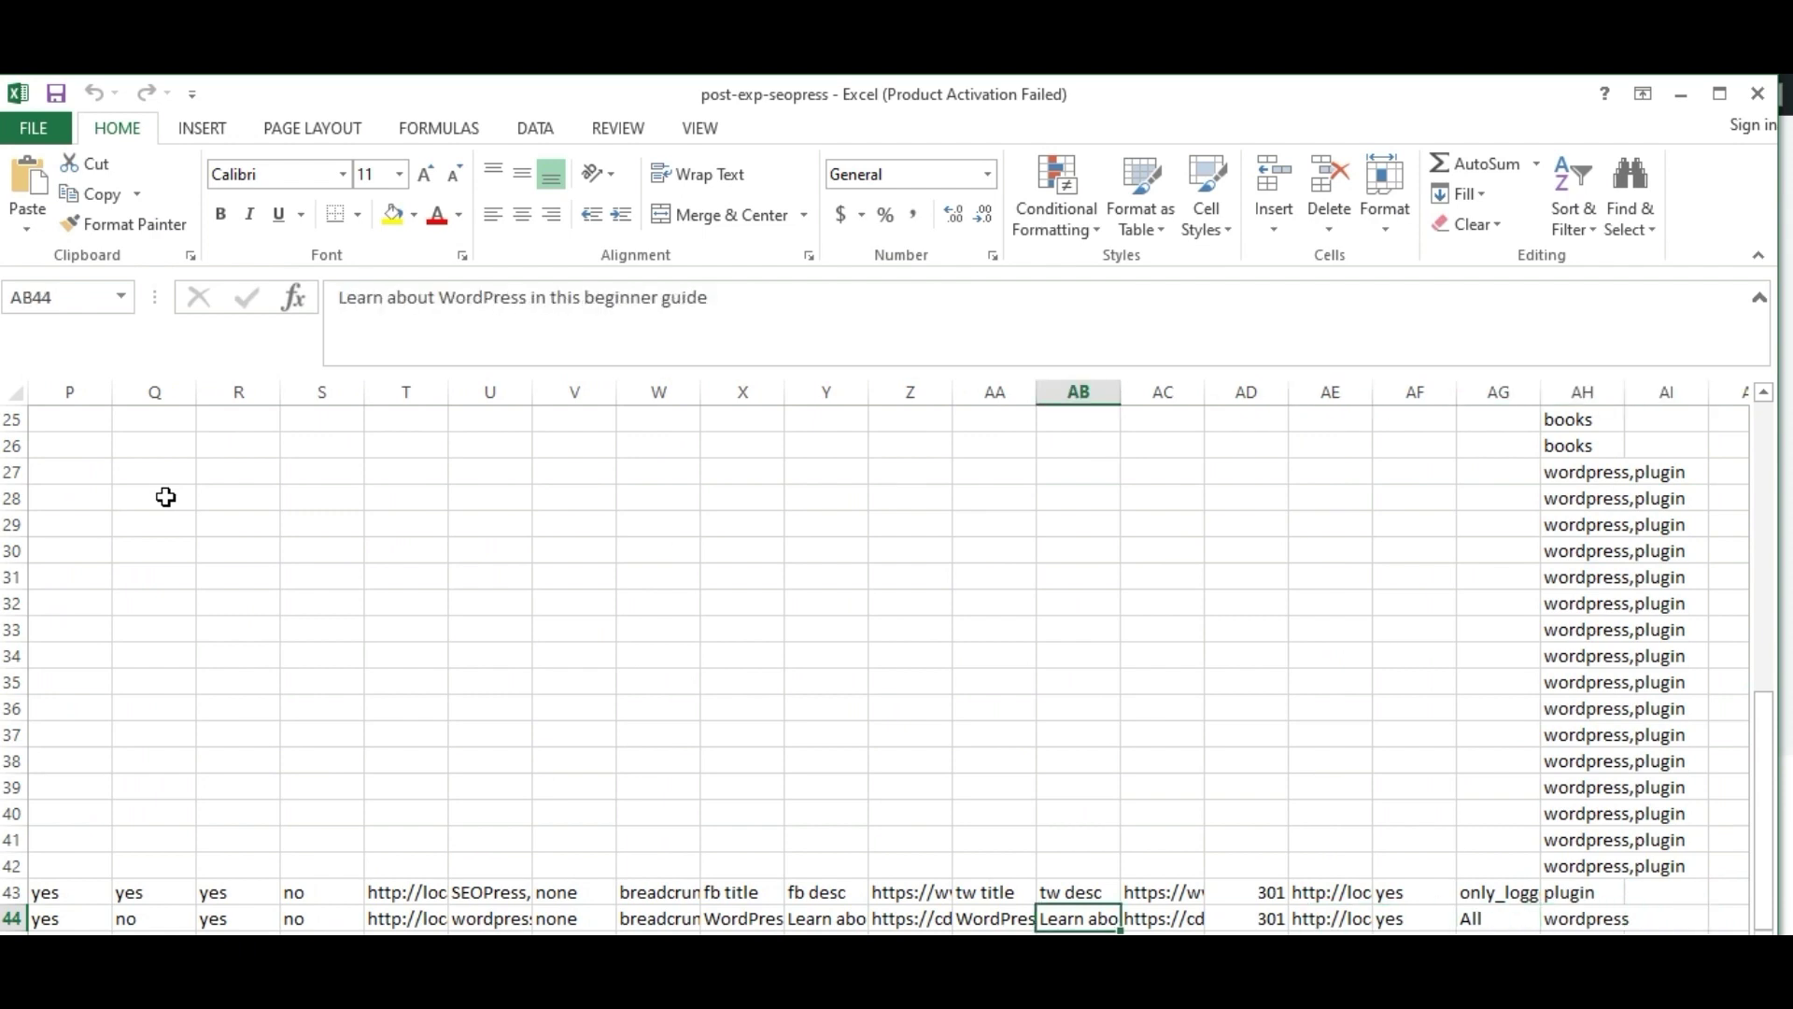
{"action": "key", "text": "Up"}
{"action": "key", "text": "Left"}
{"action": "key", "text": "Left"}
{"action": "key", "text": "Left"}
{"action": "key", "text": "Down"}
{"action": "key", "text": "Left"}
{"action": "key", "text": "Left"}
{"action": "key", "text": "Left"}
{"action": "key", "text": "Left"}
{"action": "key", "text": "Left"}
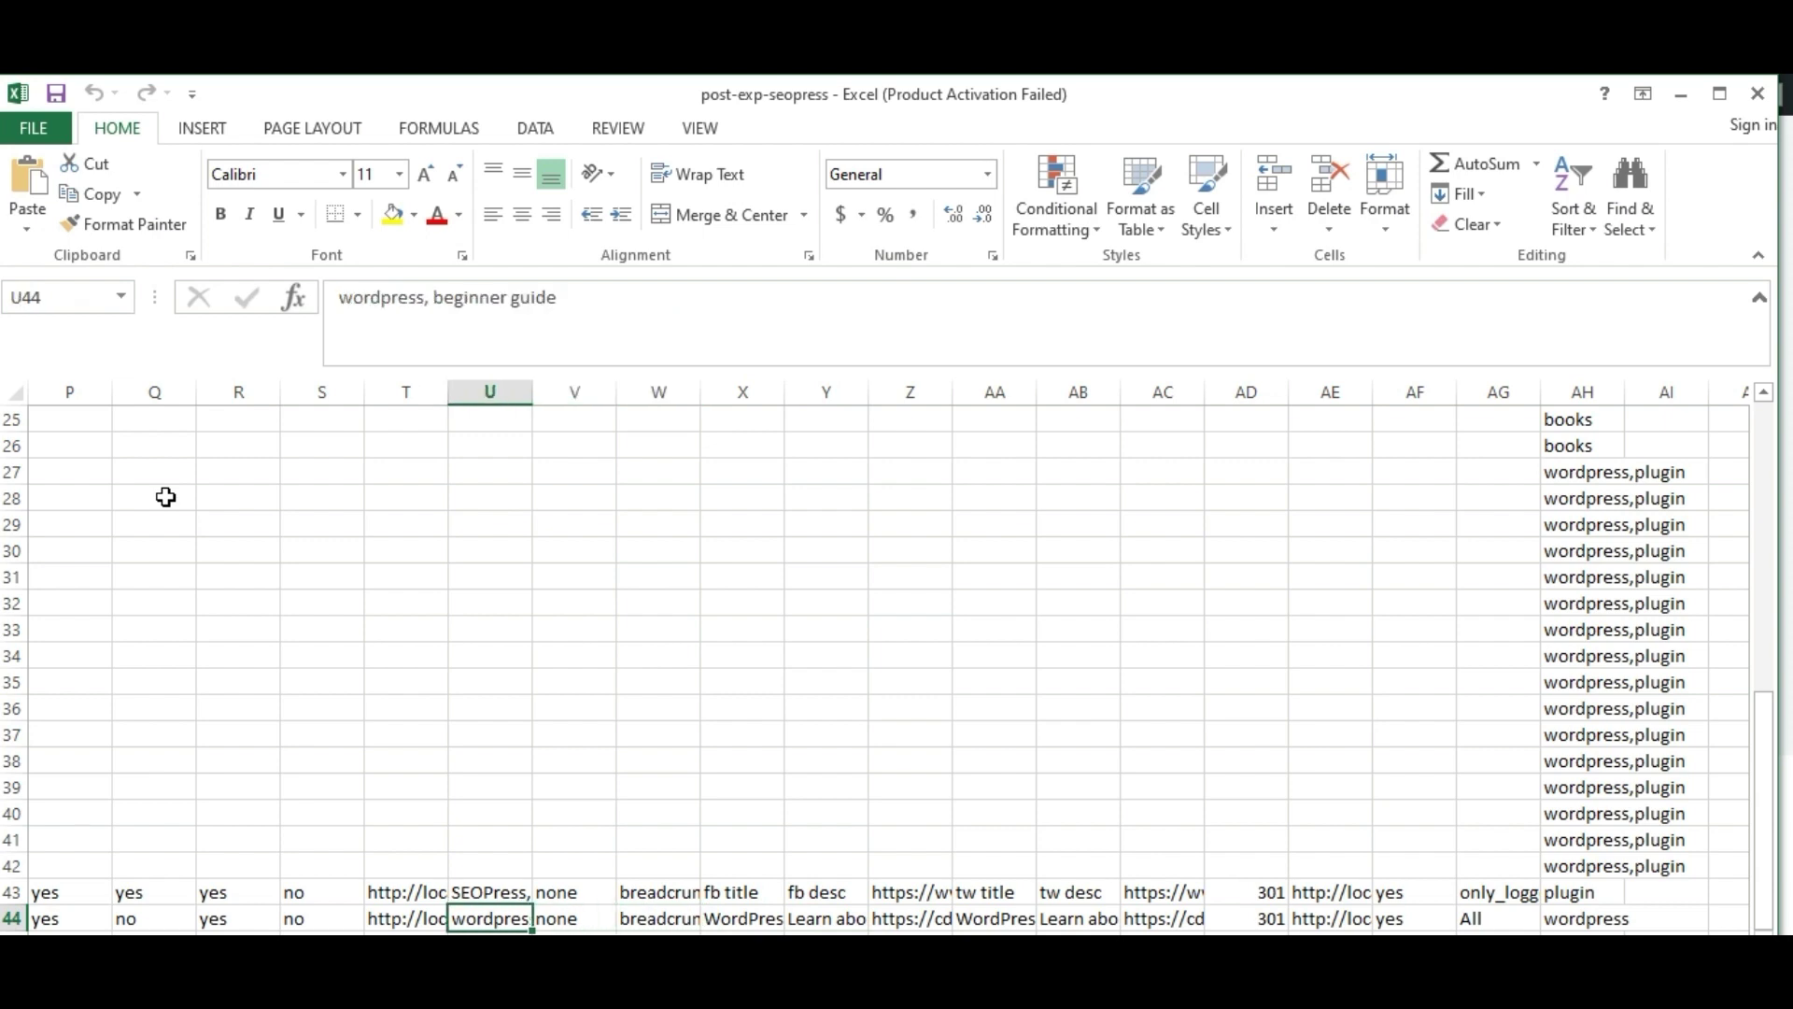
{"action": "key", "text": "Up"}
{"action": "key", "text": "Left"}
{"action": "key", "text": "Left"}
{"action": "key", "text": "Left"}
{"action": "key", "text": "Left"}
{"action": "key", "text": "Left"}
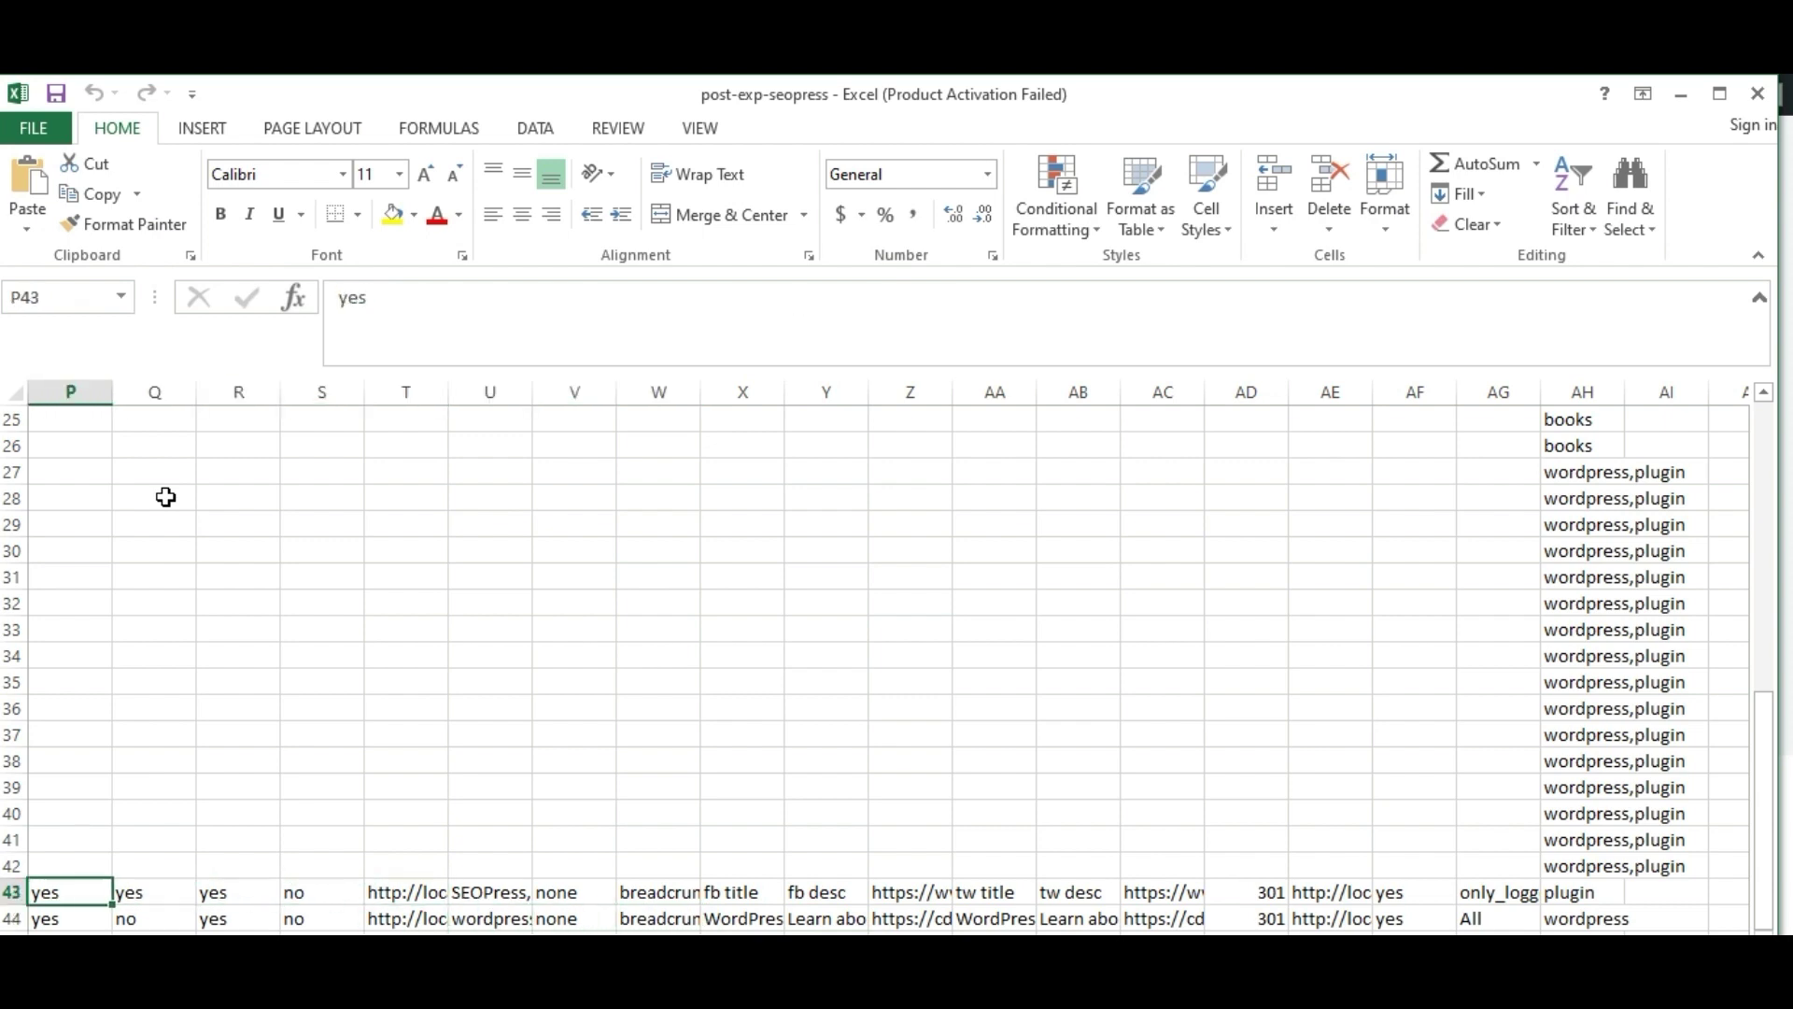
{"action": "key", "text": "Right"}
{"action": "key", "text": "Page_Up"}
{"action": "key", "text": "Page_Up"}
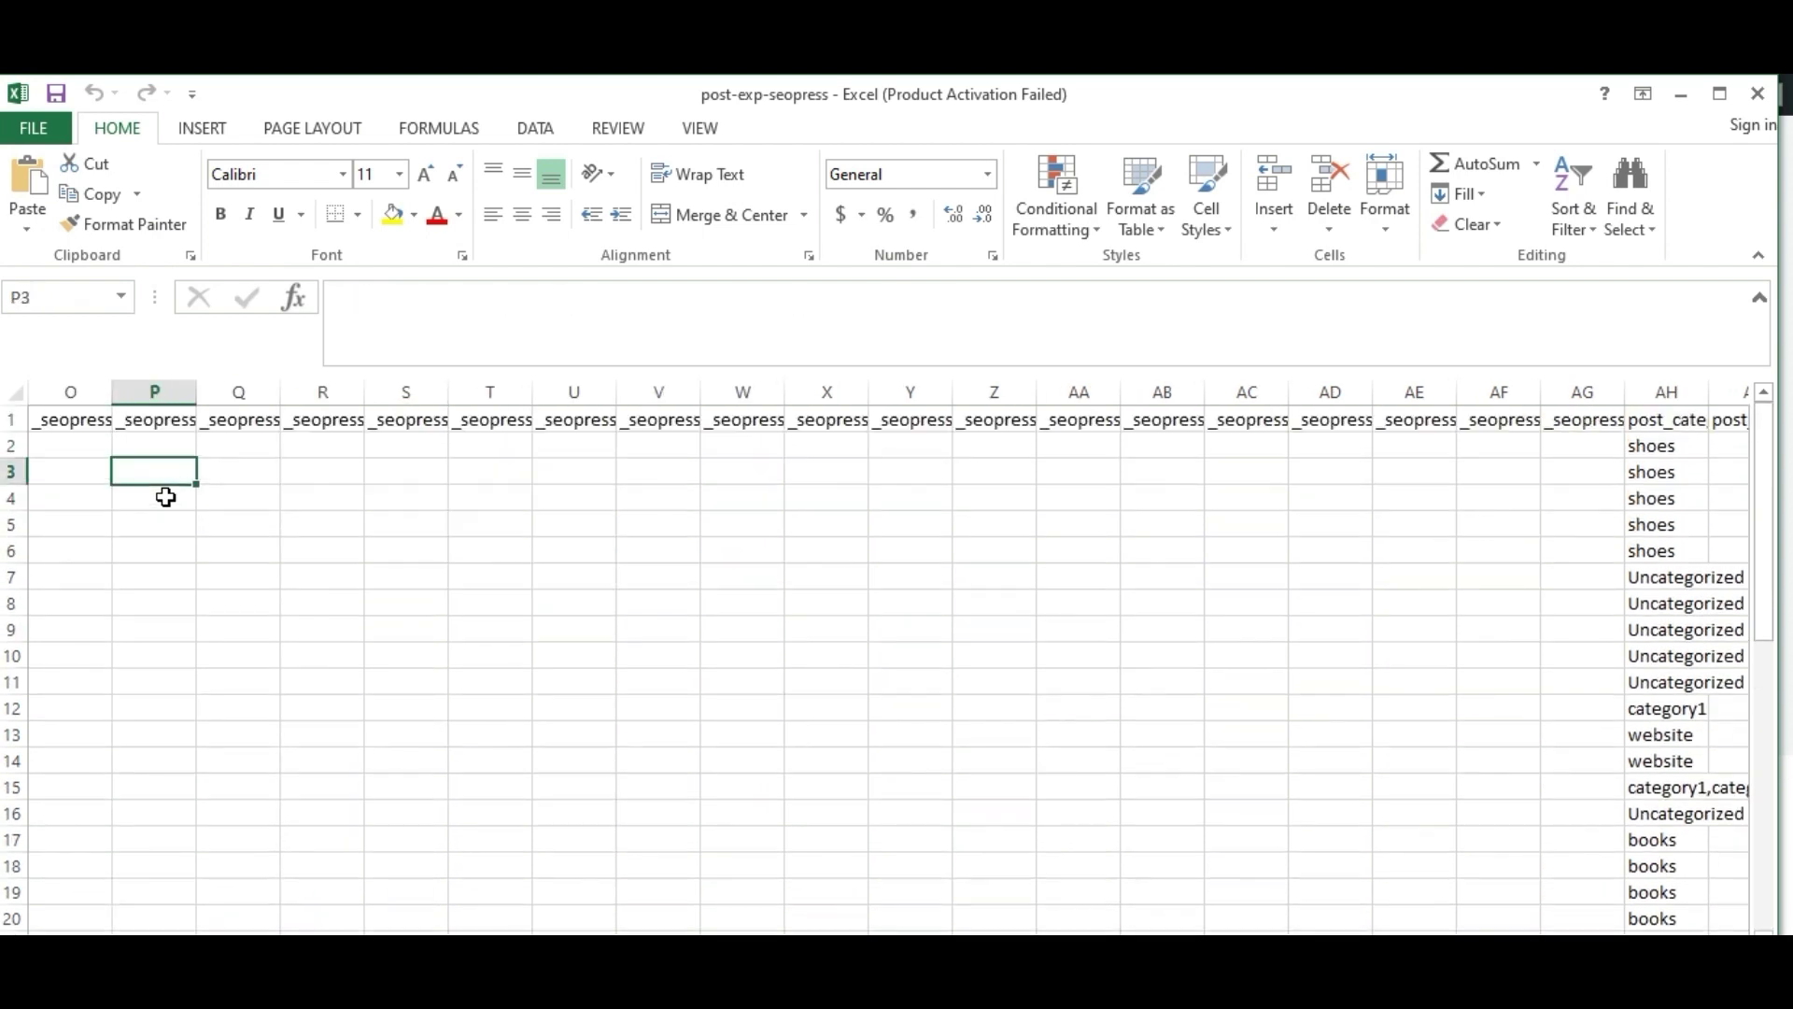